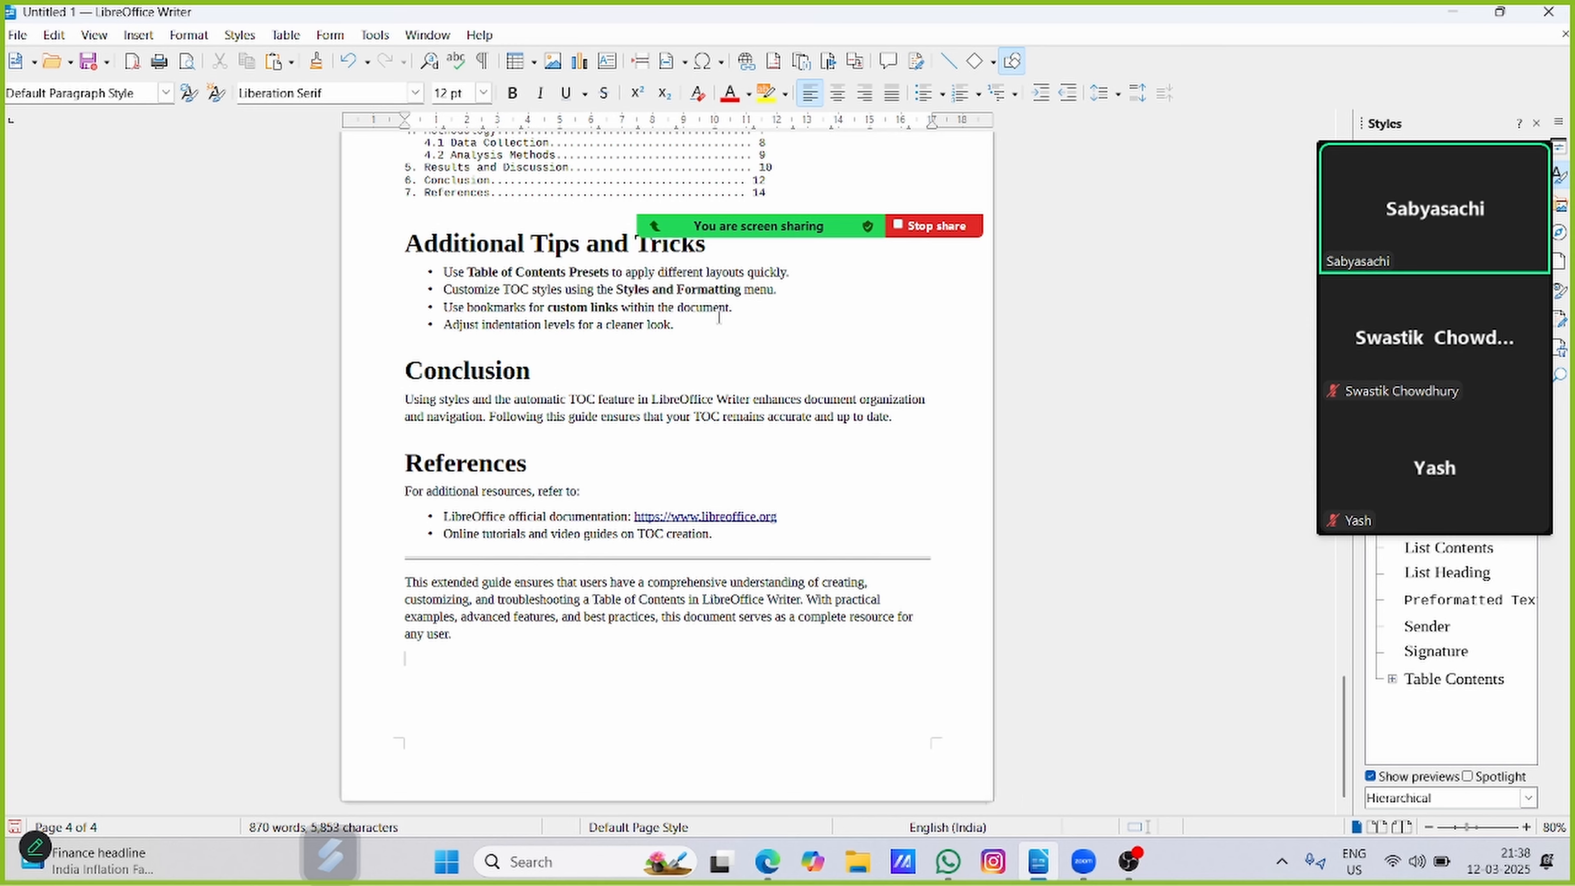
- Start inserting a table of contents before the title line at the beginning of the document
scroll(712, 313, up, 15)
scroll(712, 312, up, 2)
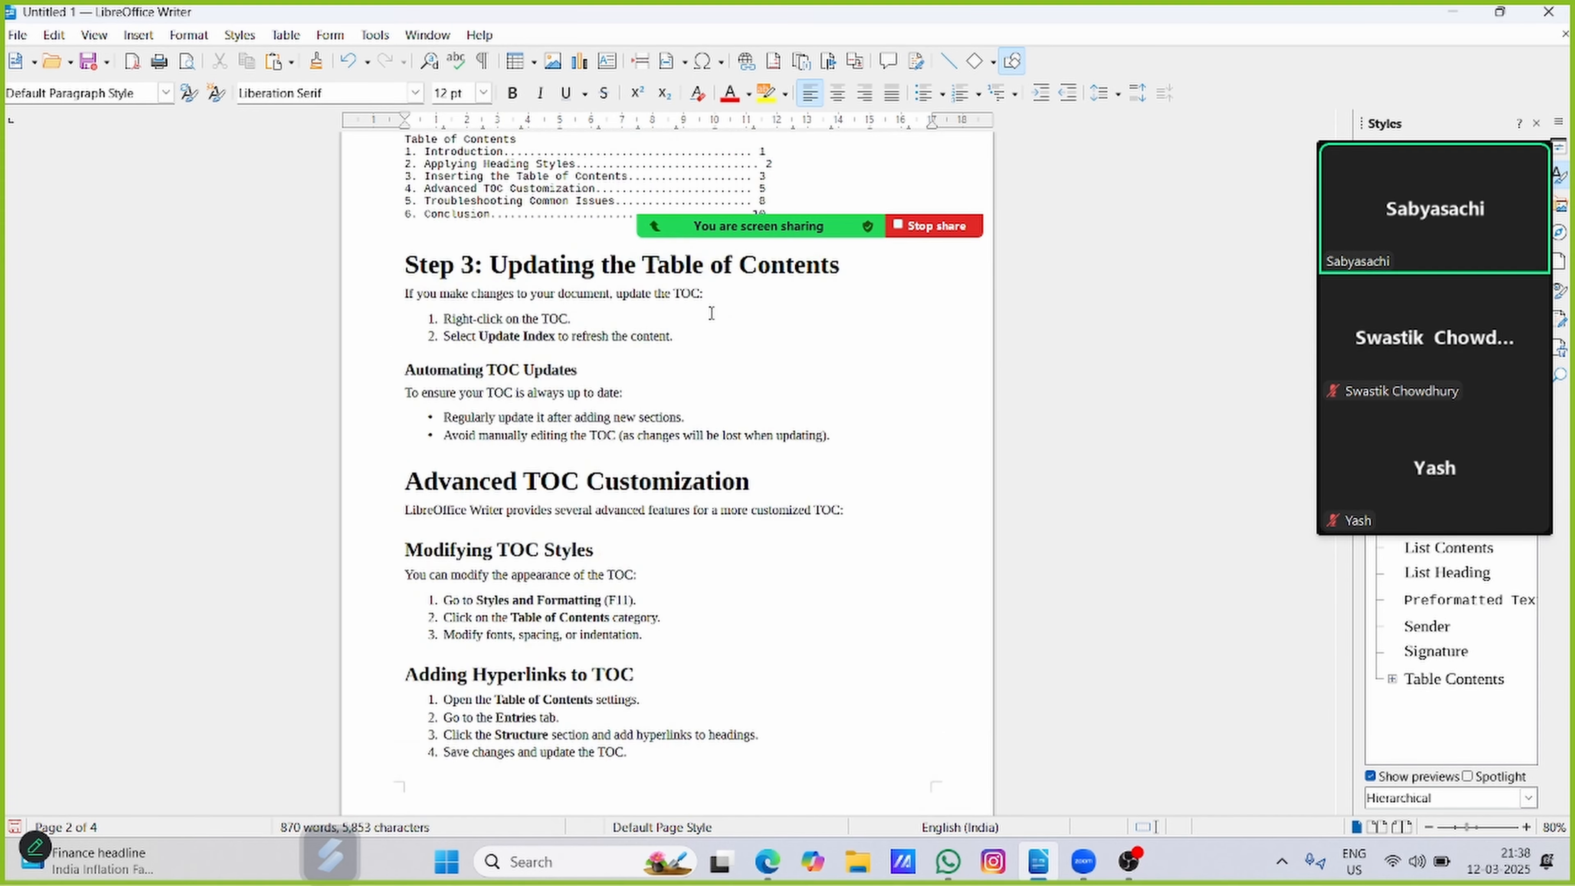
scroll(711, 312, up, 20)
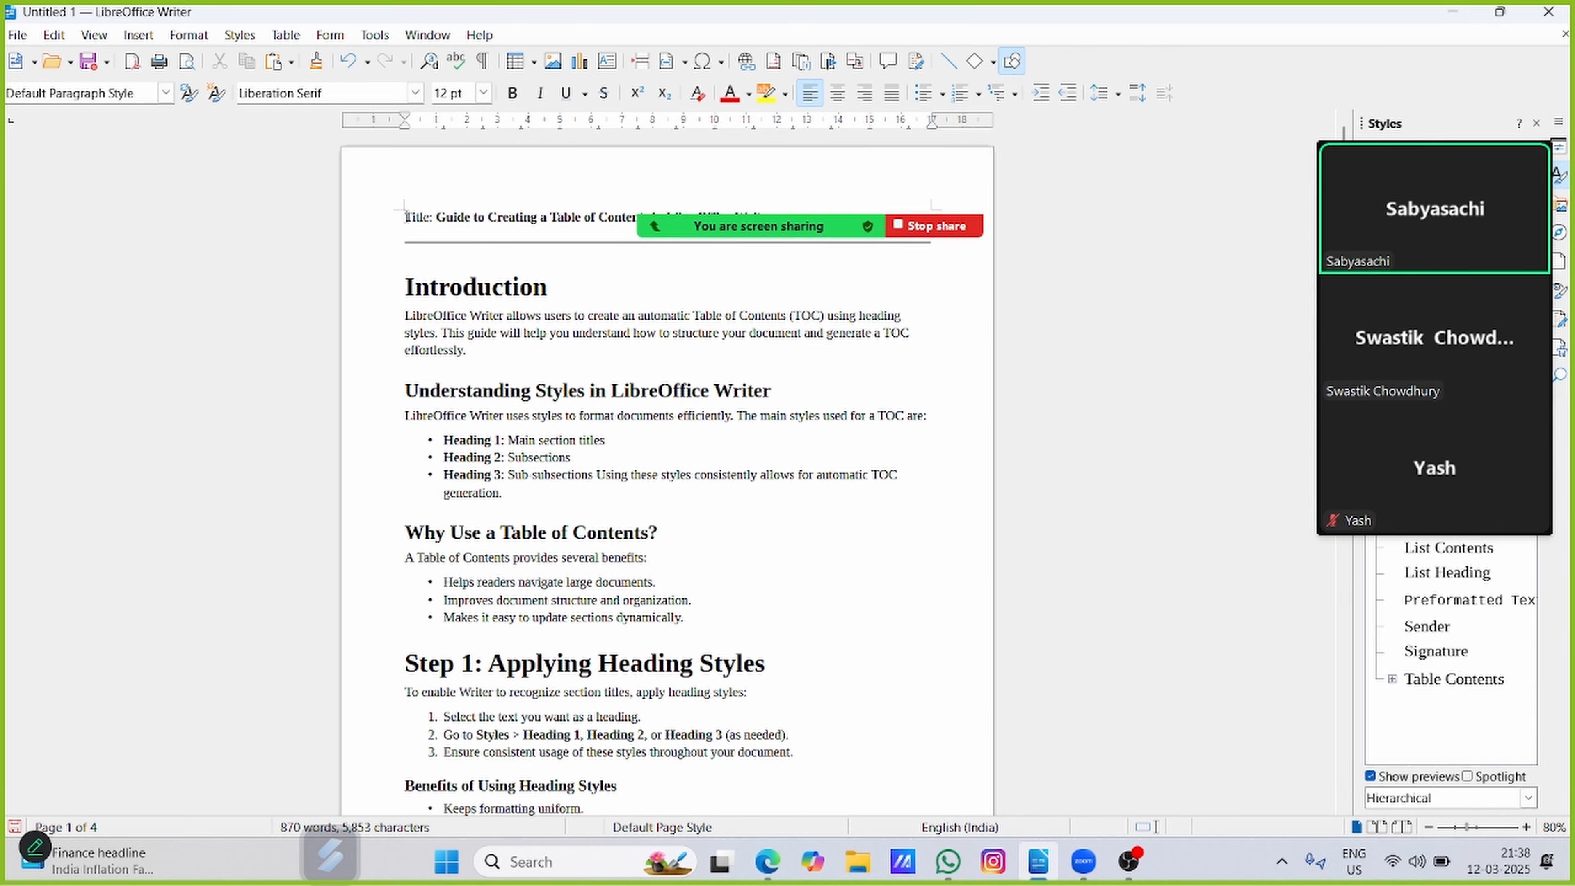
click(427, 308)
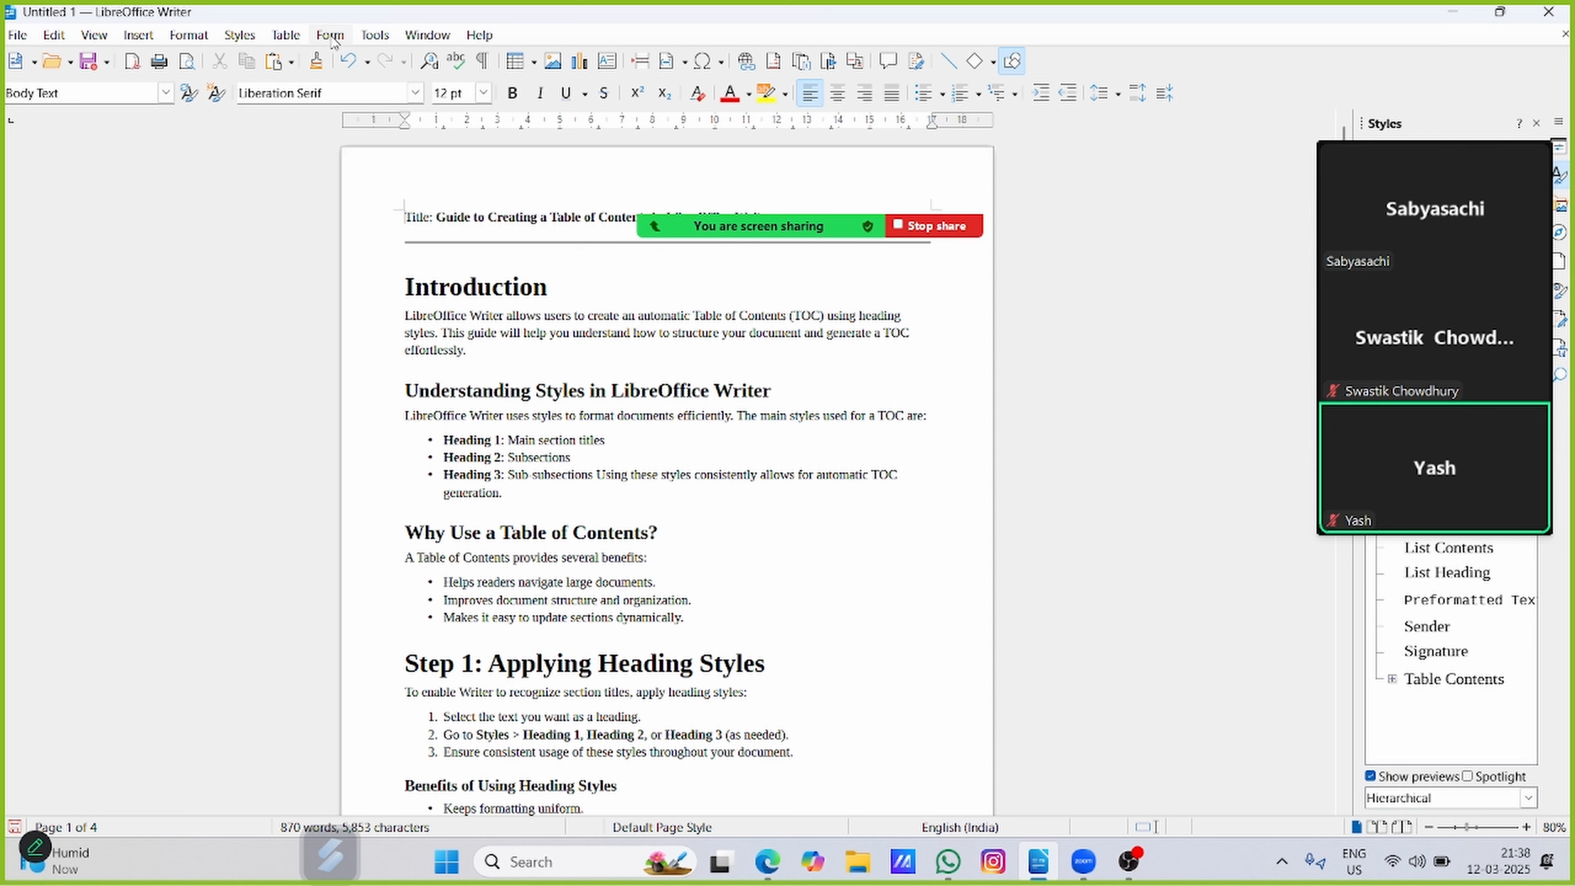
click(135, 37)
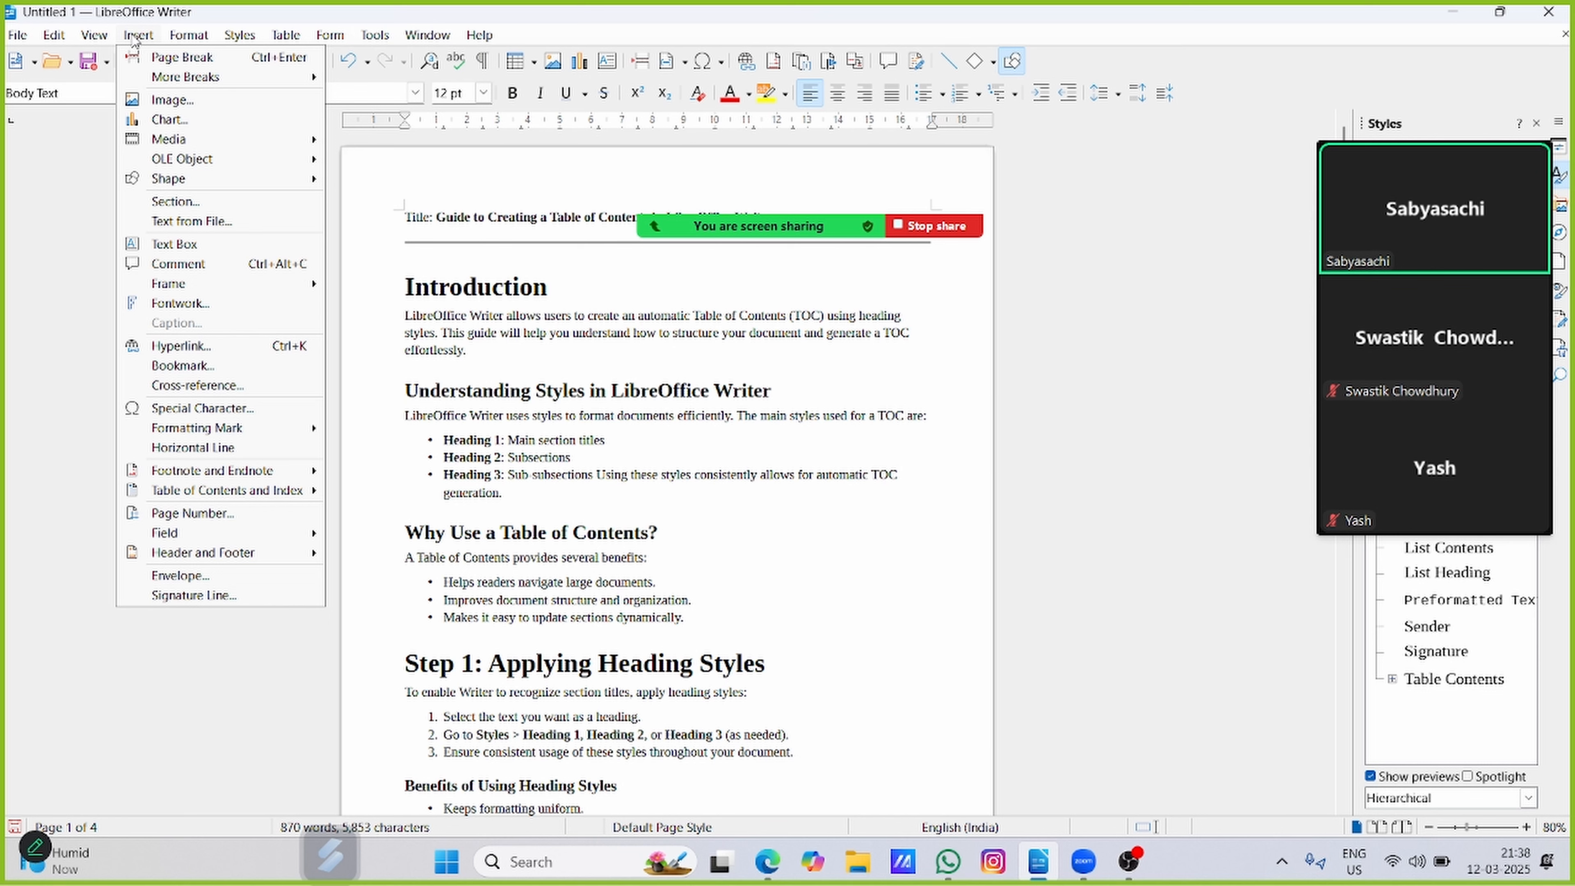
mouse_move(209, 493)
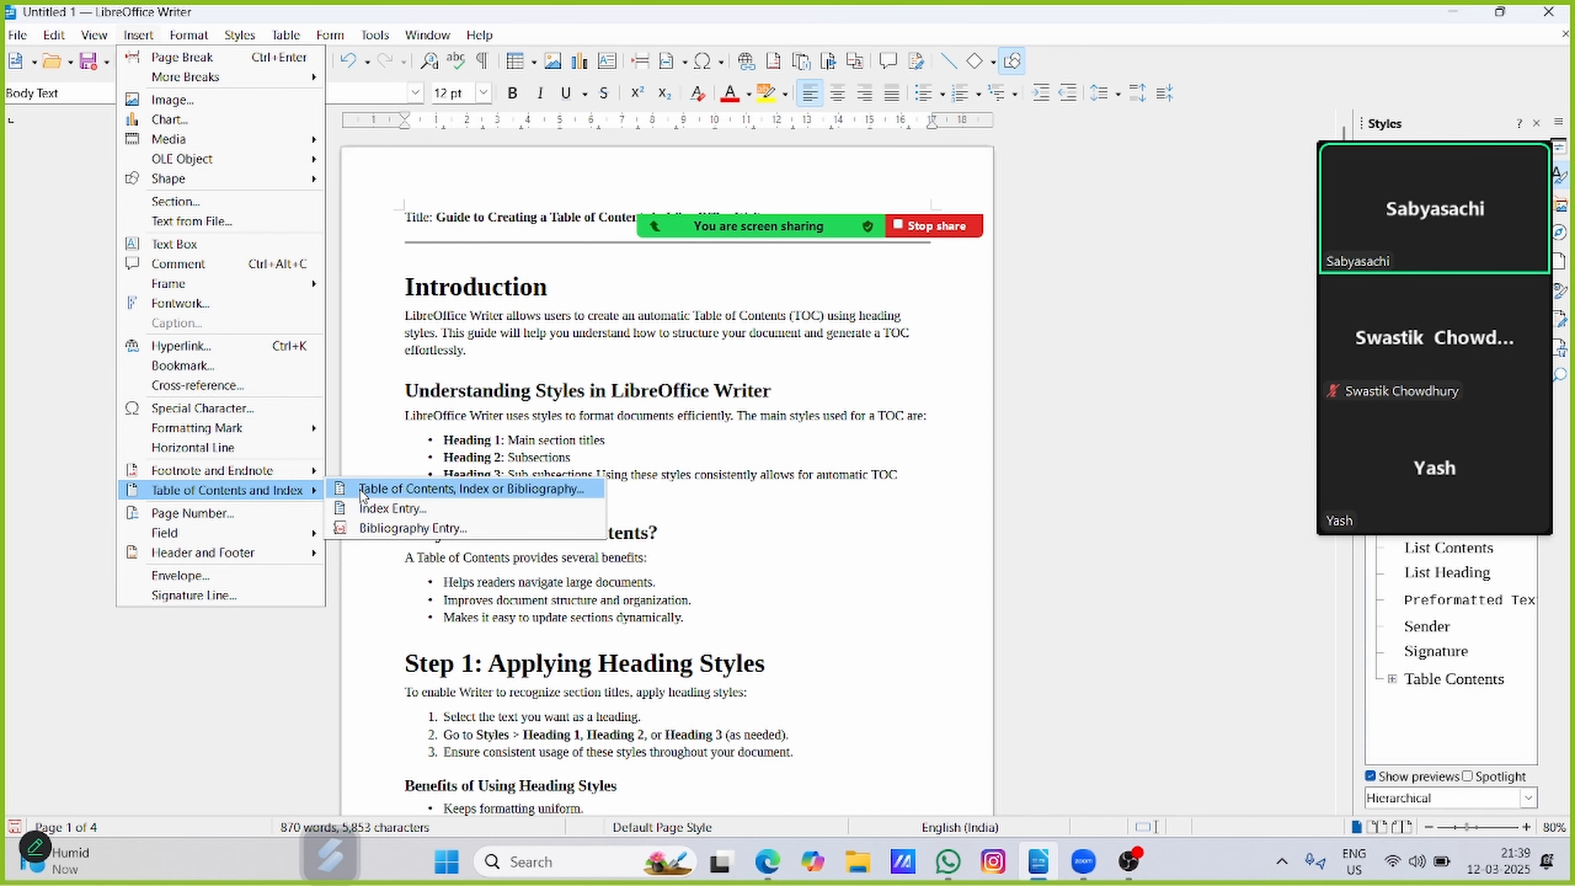
click(408, 491)
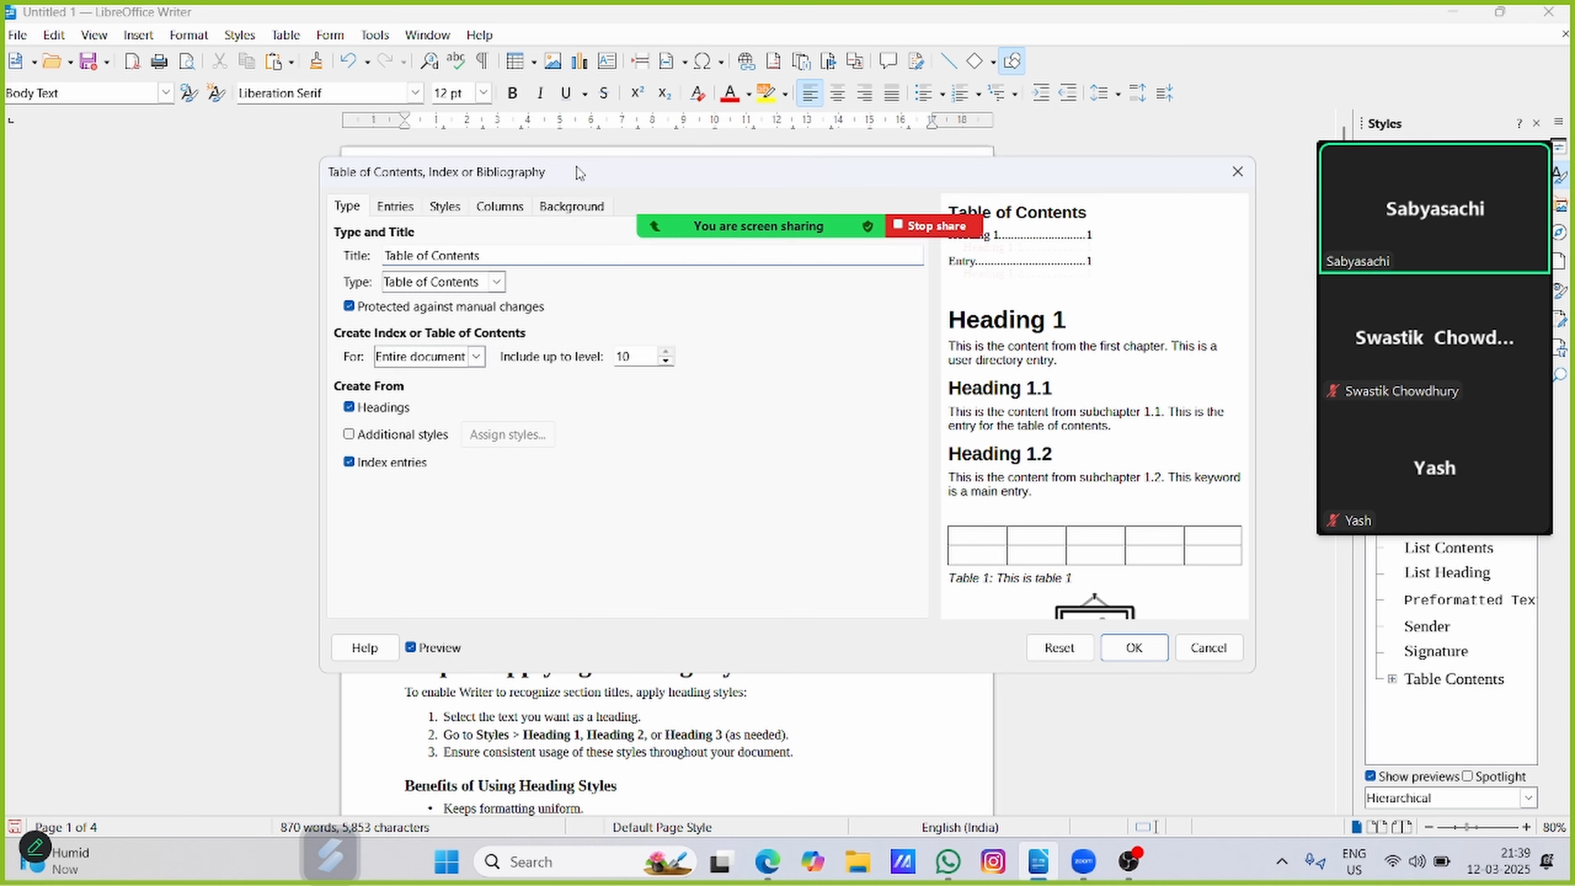
drag(580, 174, 526, 269)
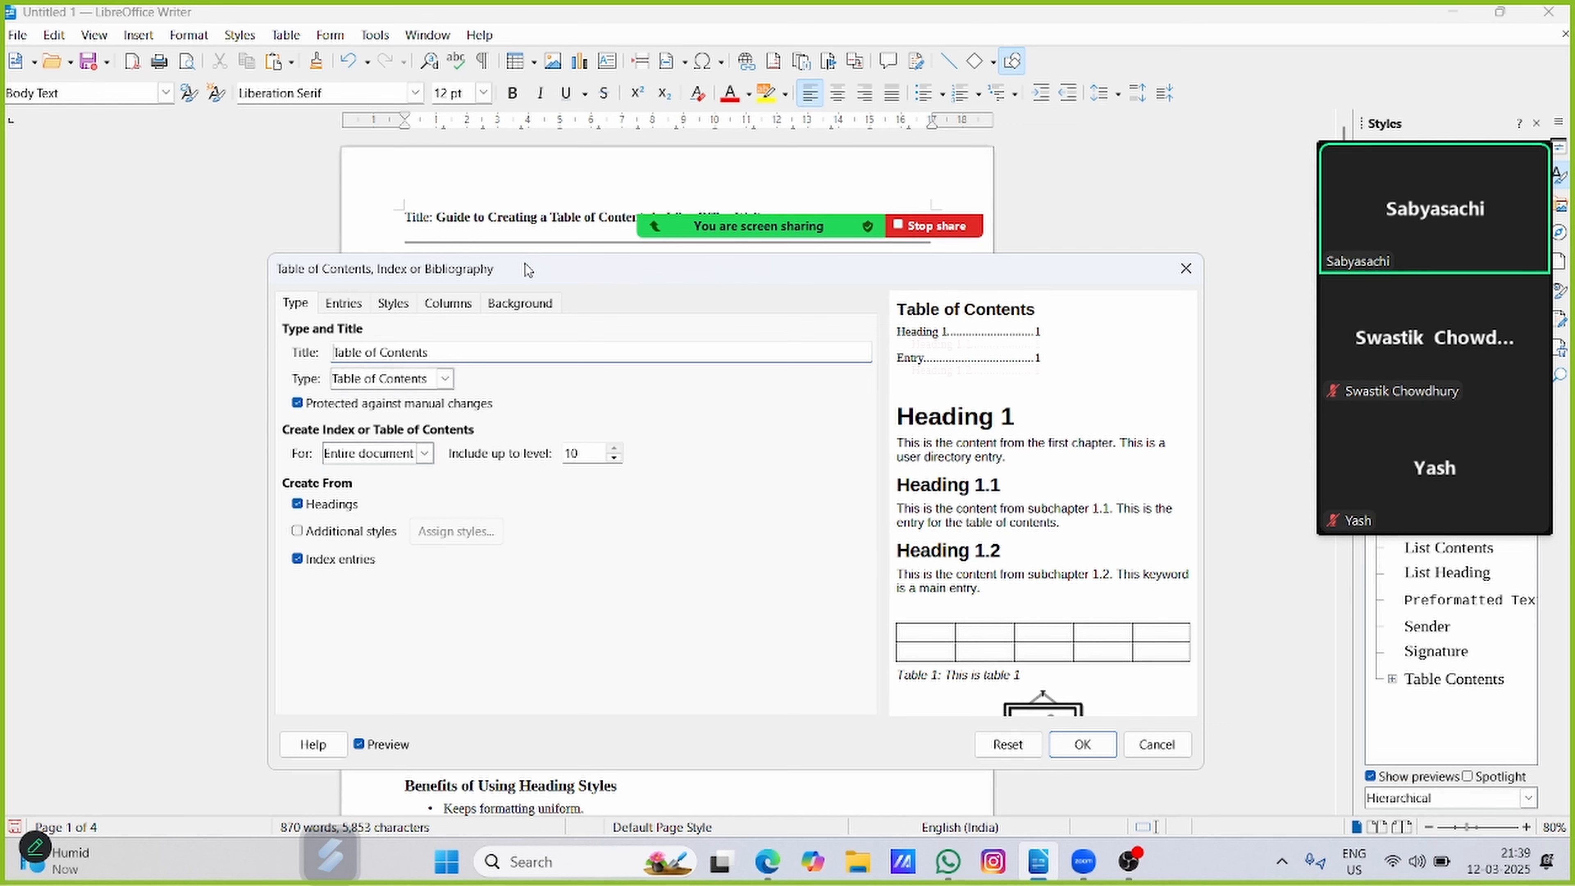
- Review the table of contents settings for entries, styles, columns and background, and toggle the preview off and on
click(346, 304)
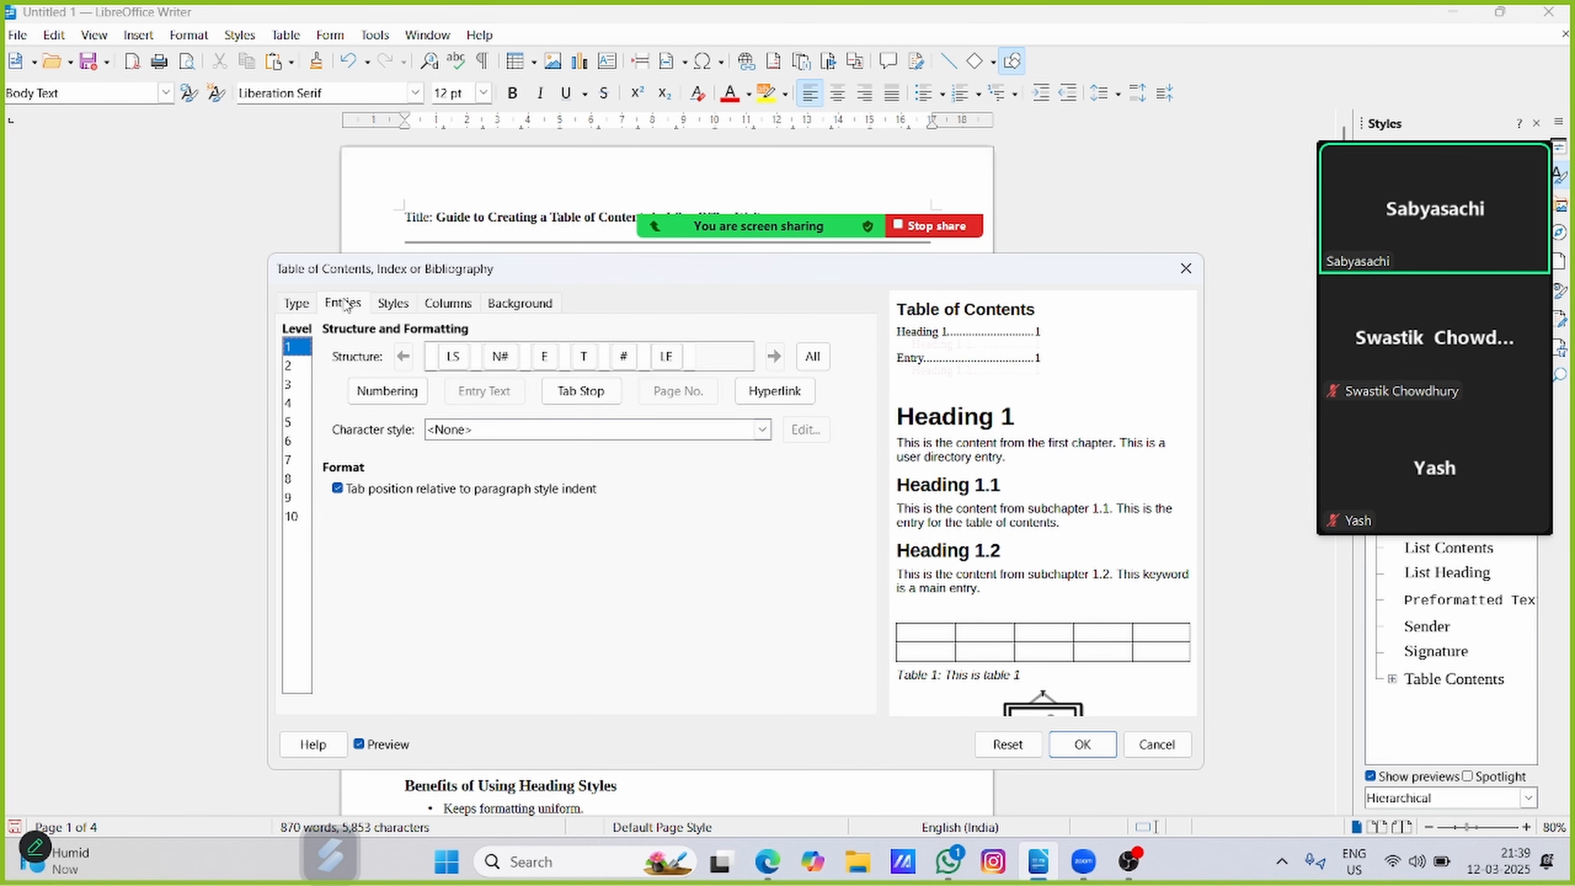
click(390, 305)
click(448, 304)
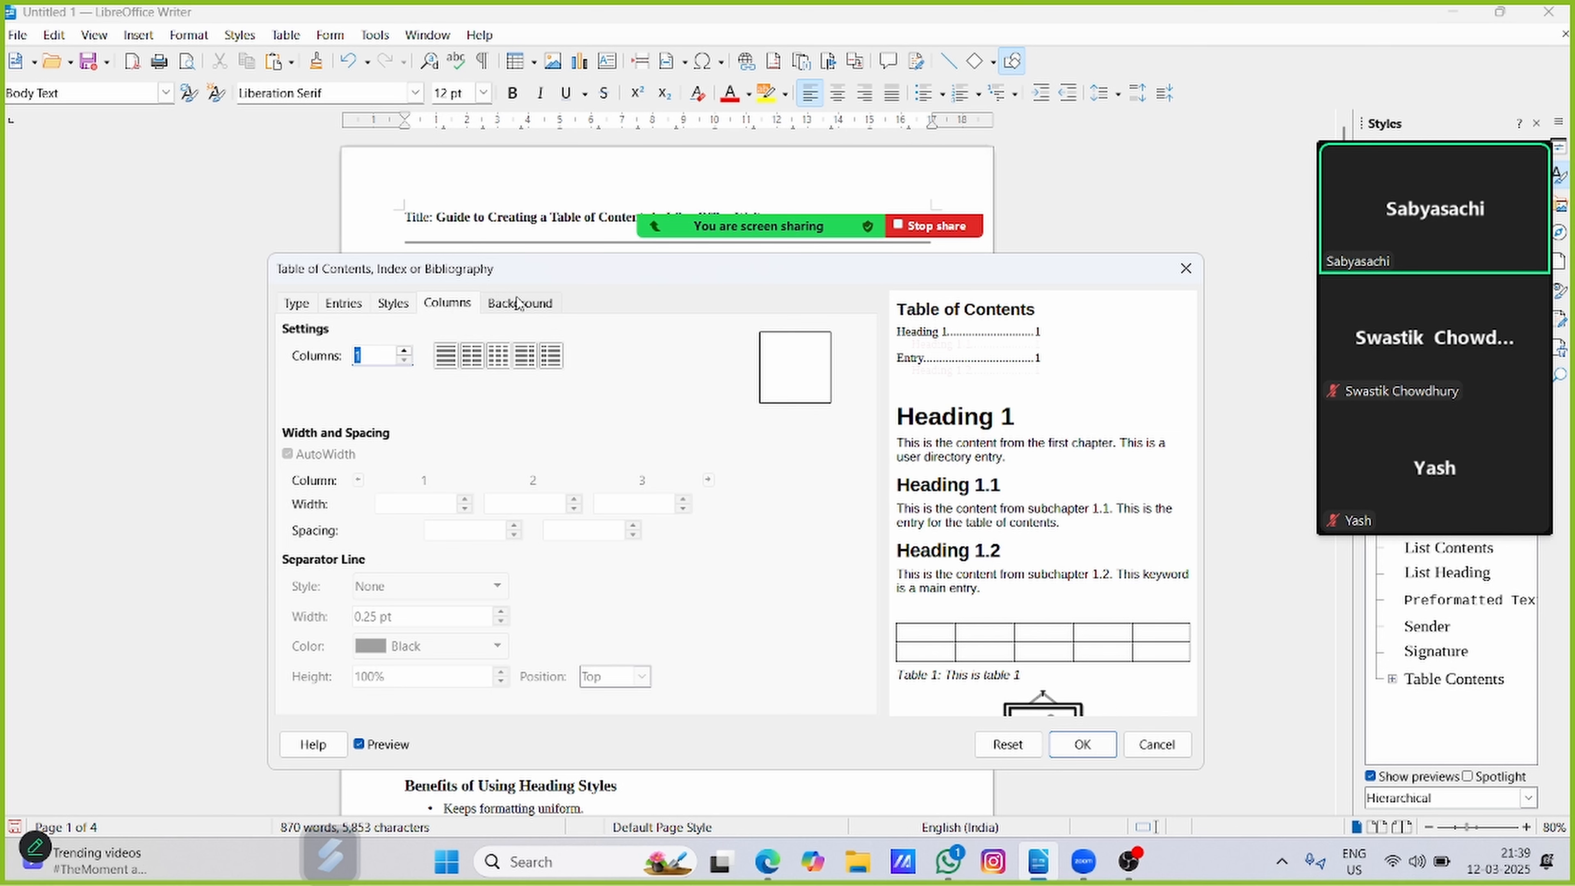
click(520, 304)
click(298, 304)
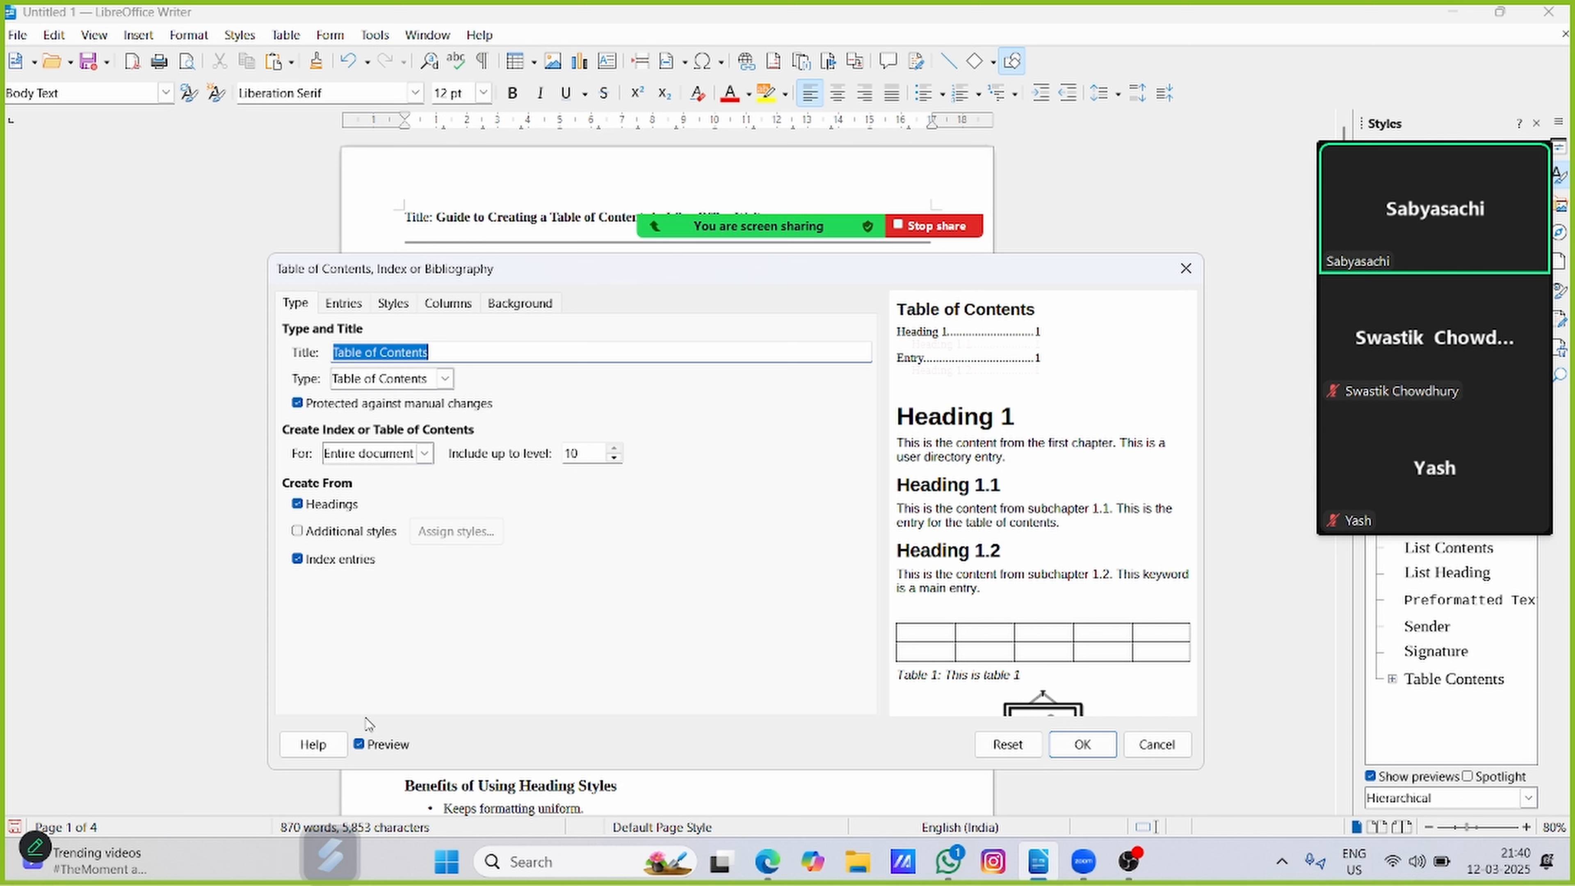
click(360, 745)
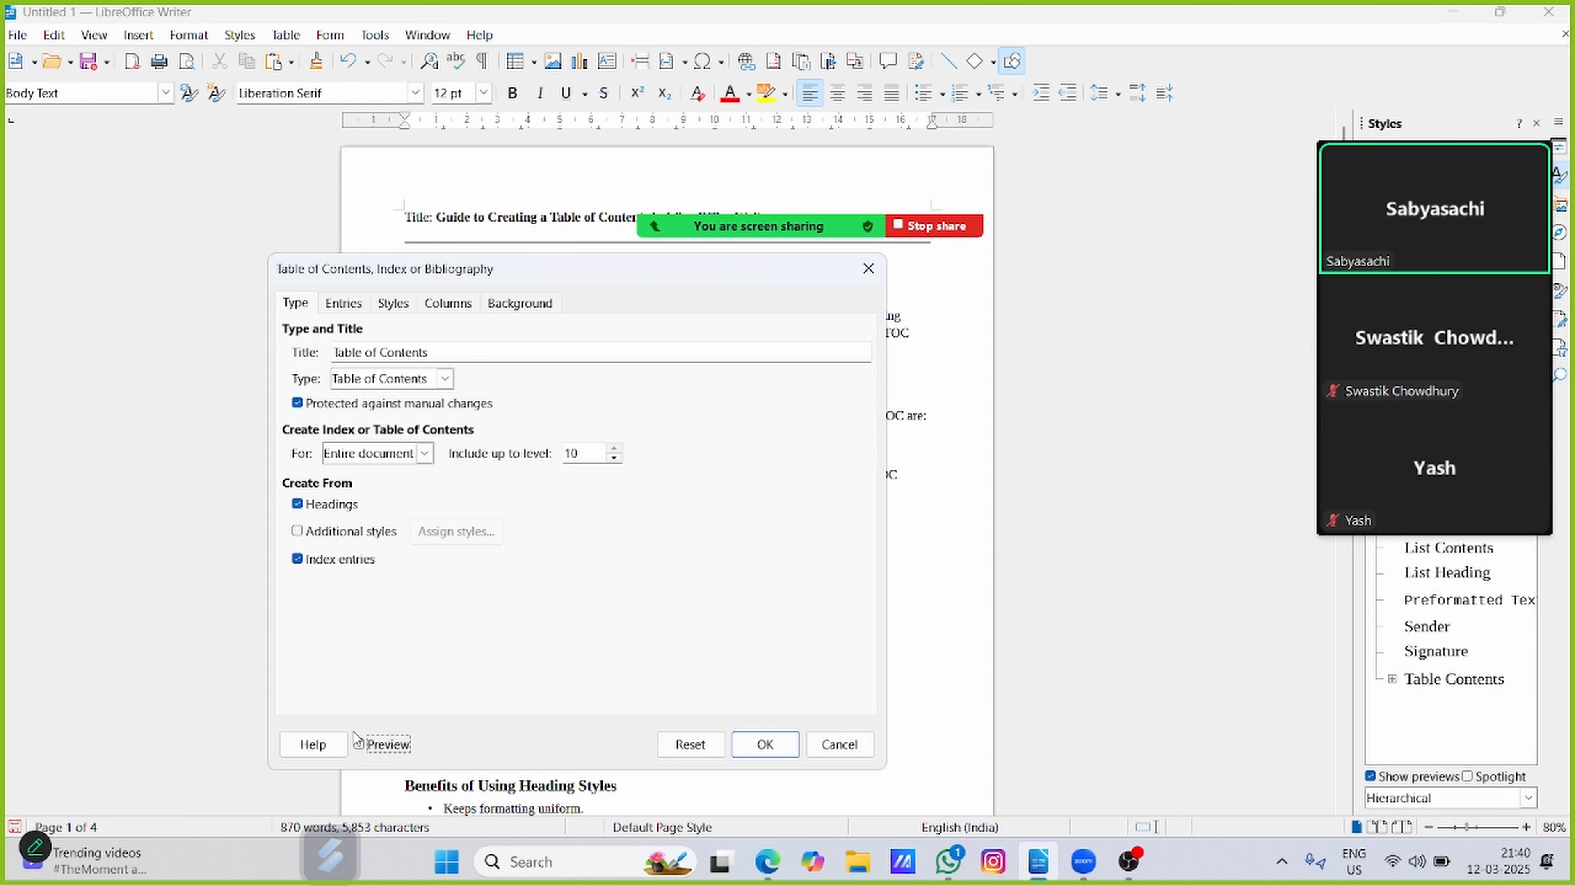
click(360, 745)
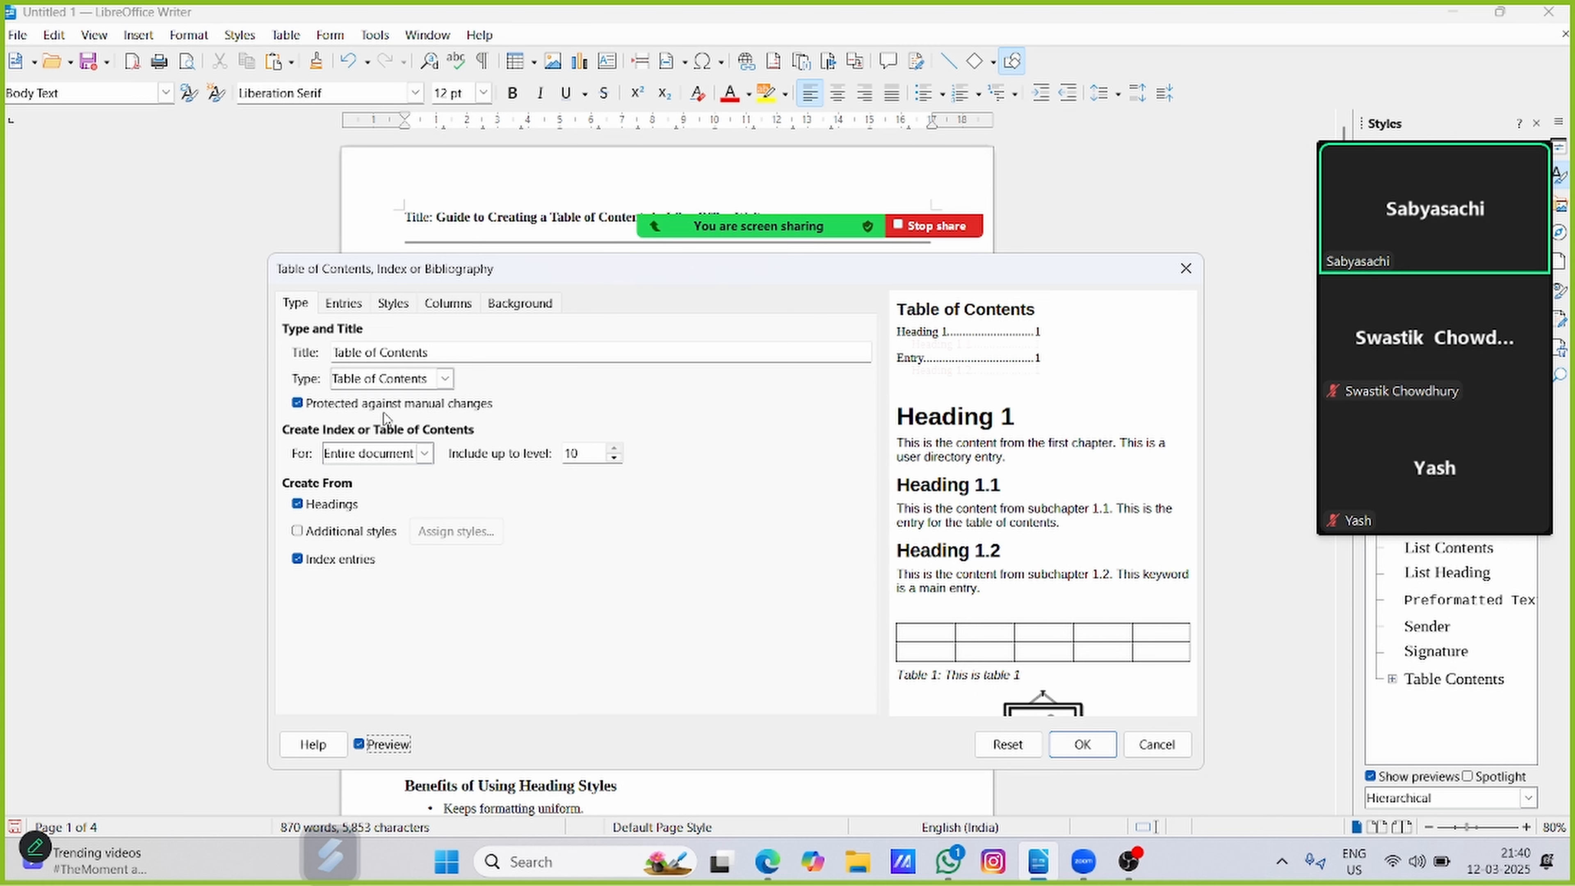
- Change the title of the table of contents to "Contents"
click(434, 353)
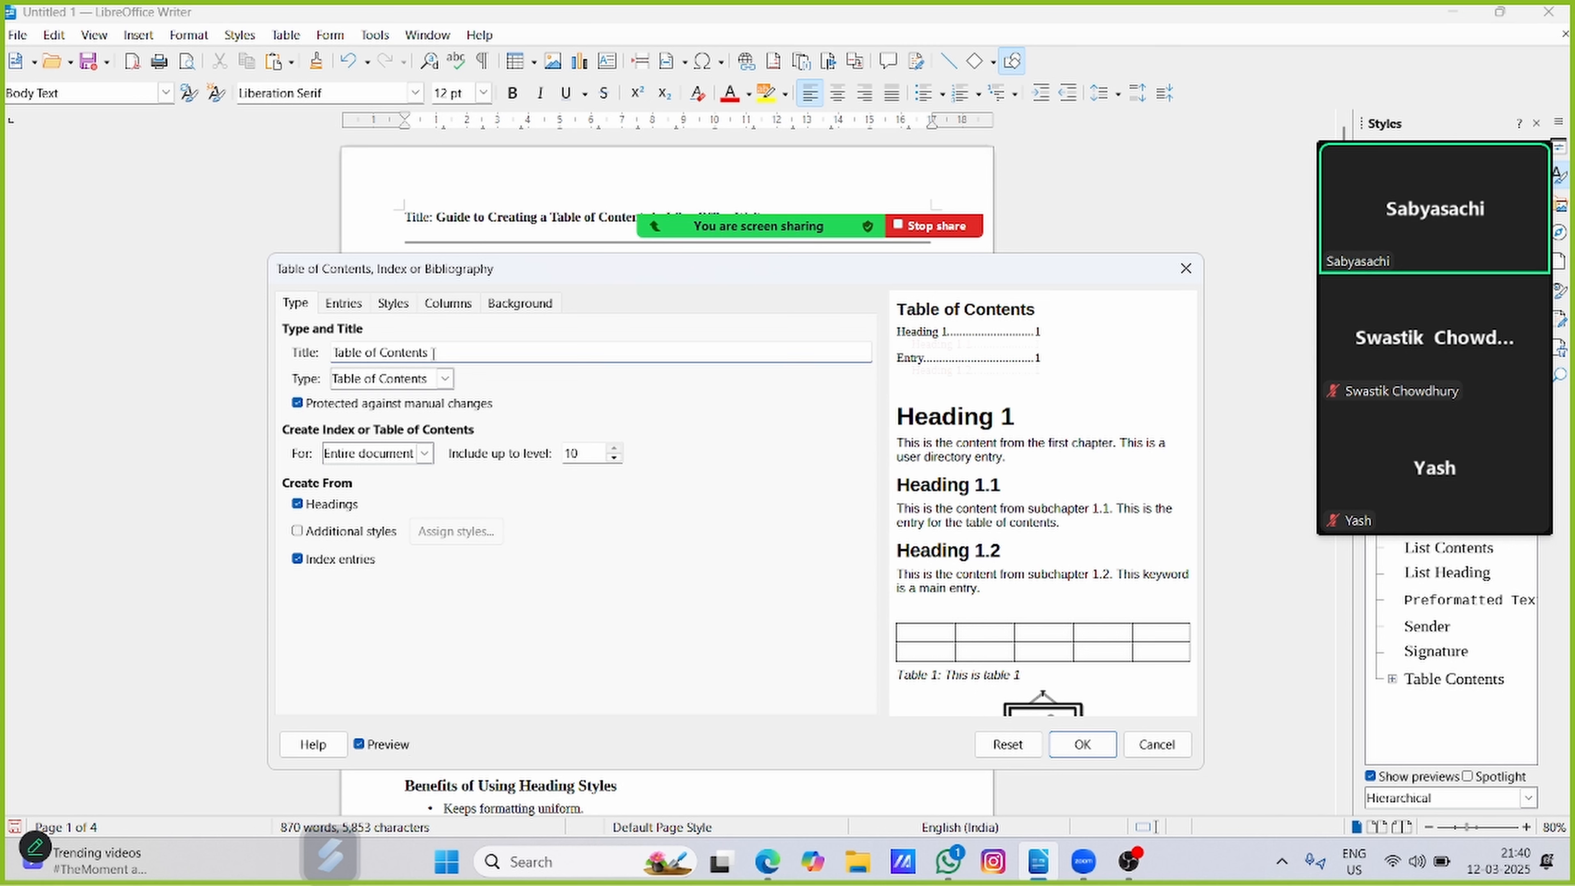
key(BackSpace)
key(BackSpace)
key(BackSpace)
key(BackSpace)
key(BackSpace)
key(BackSpace)
key(BackSpace)
key(BackSpace)
key(BackSpace)
key(BackSpace)
key(BackSpace)
key(BackSpace)
key(BackSpace)
key(BackSpace)
key(BackSpace)
key(BackSpace)
key(BackSpace)
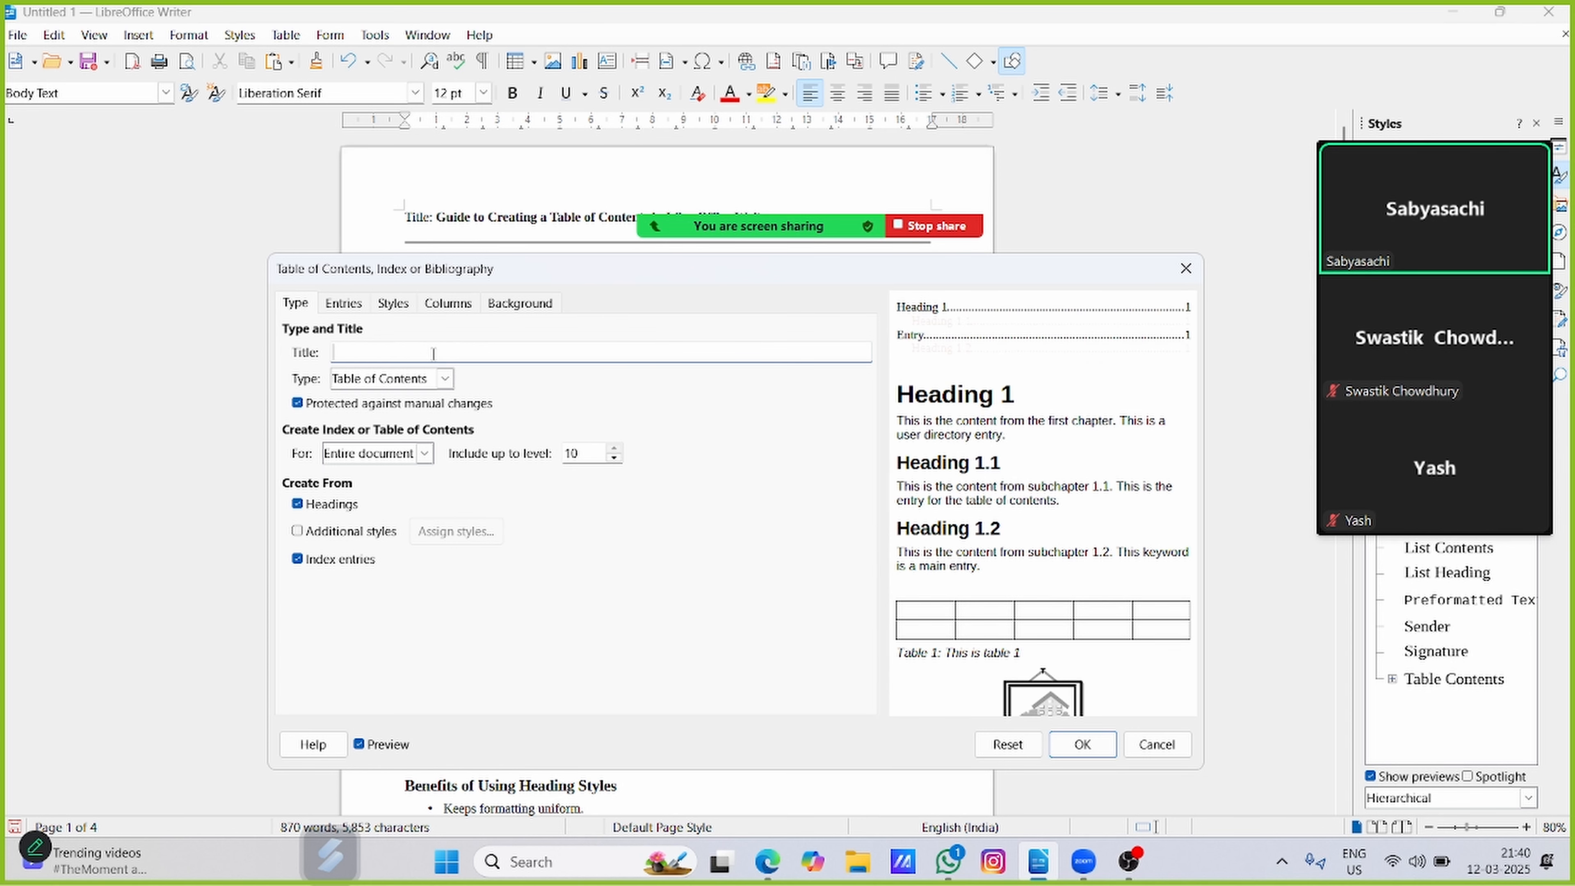
text(Conten)
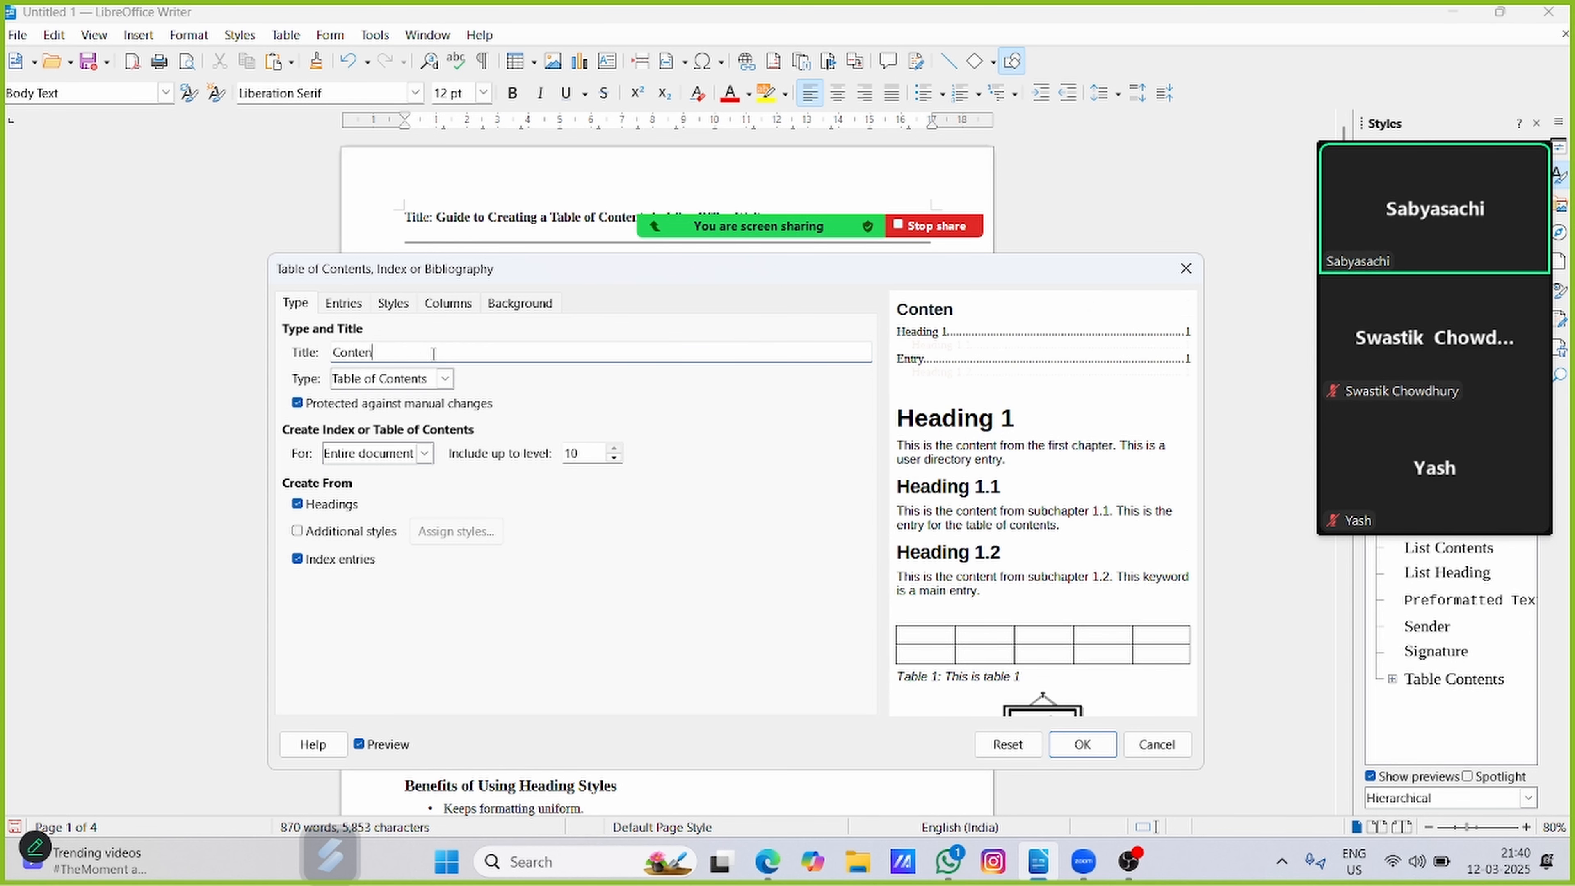
text(ts)
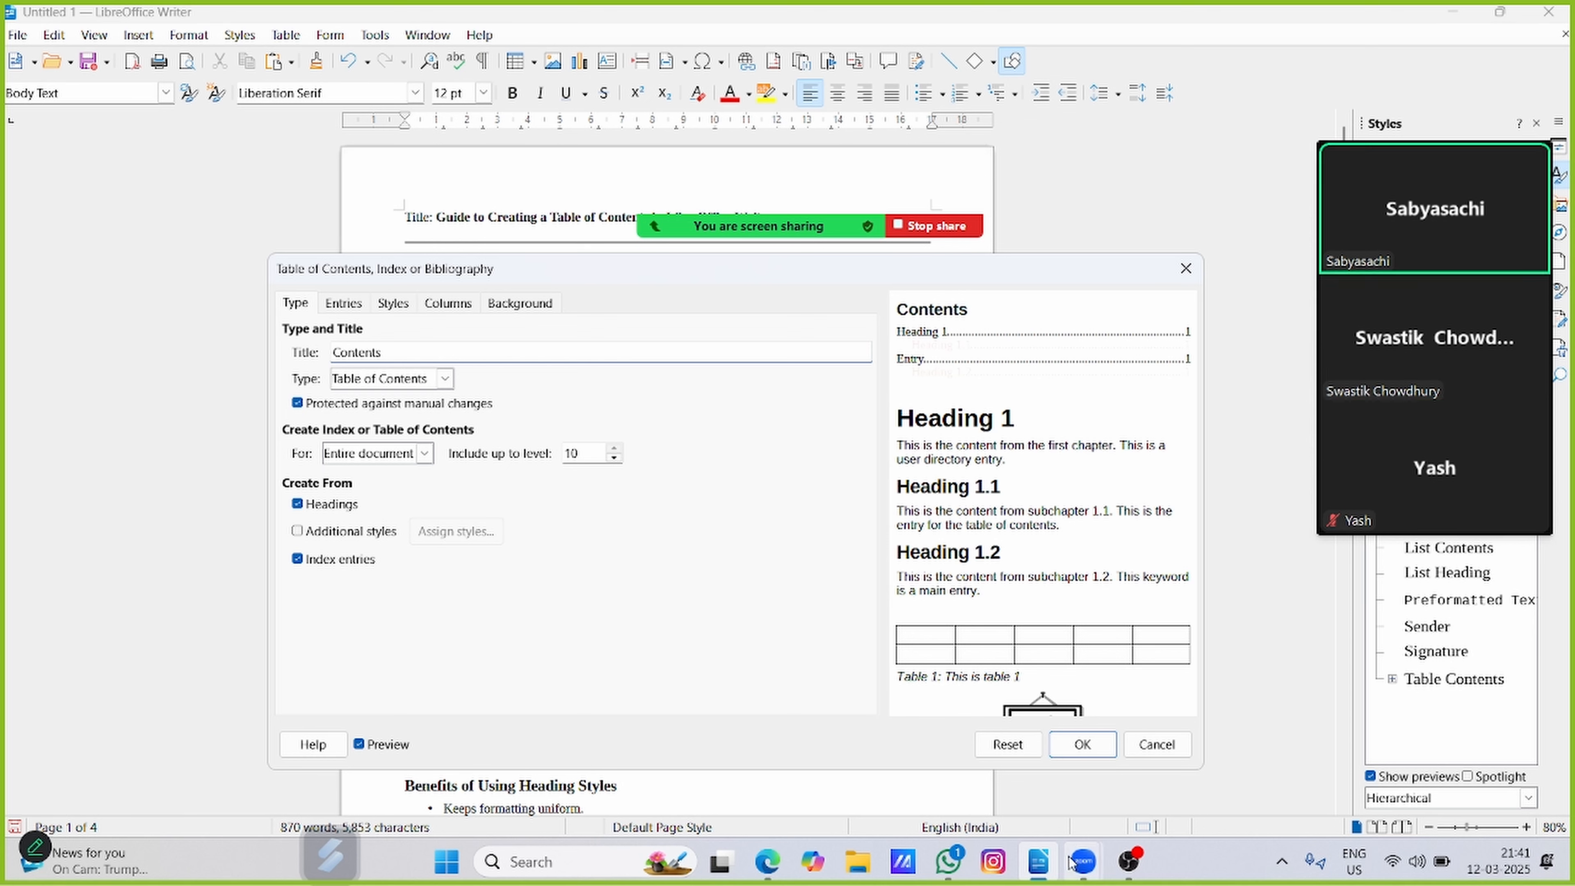
mouse_move(1071, 863)
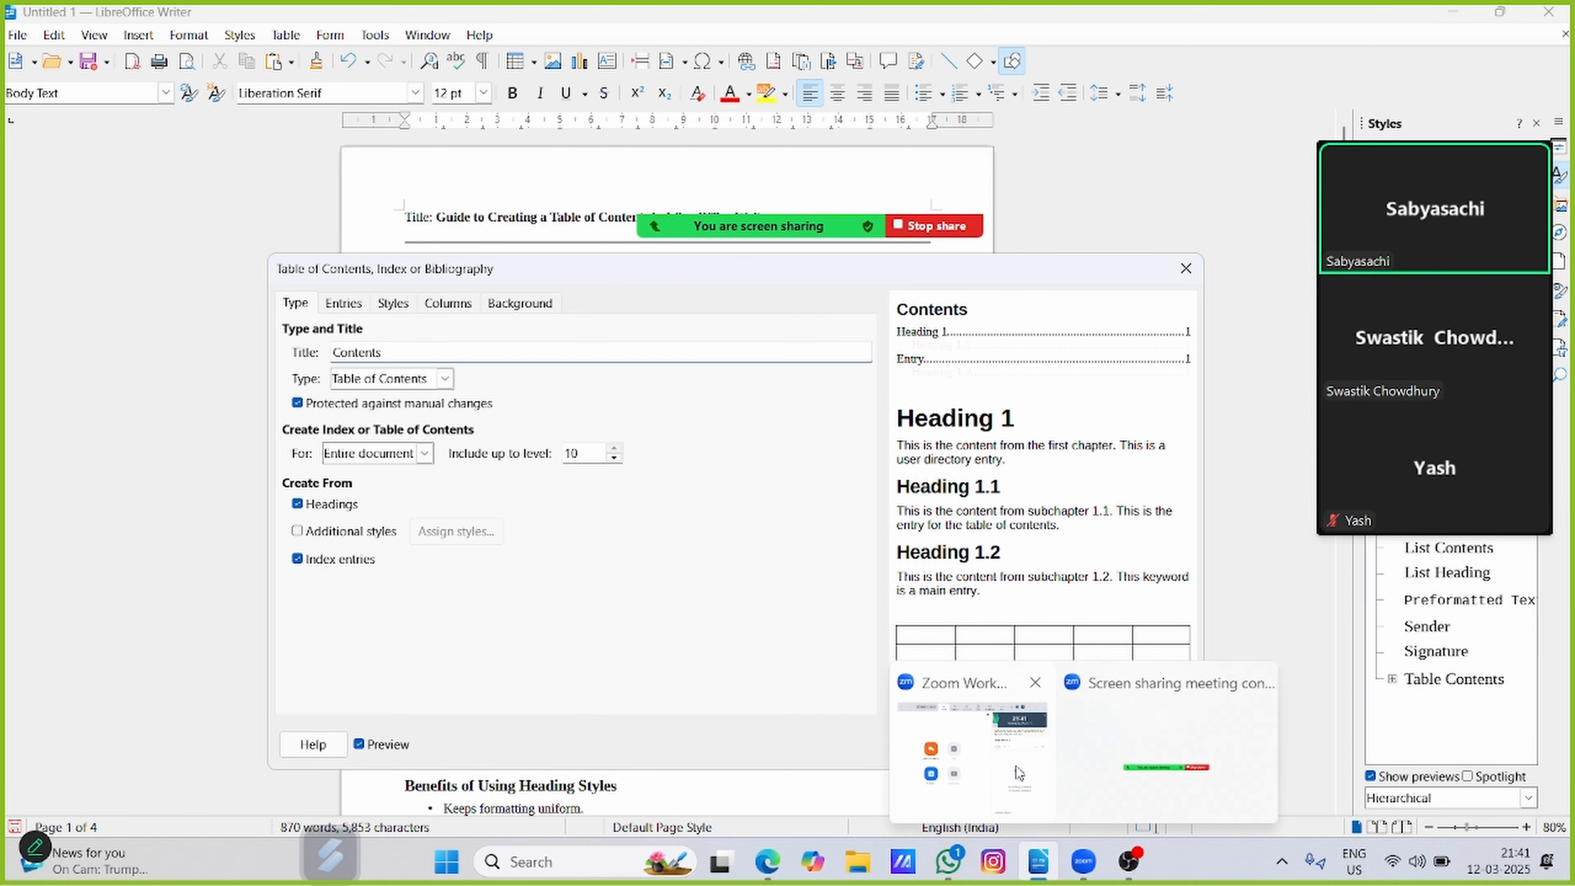
click(1115, 750)
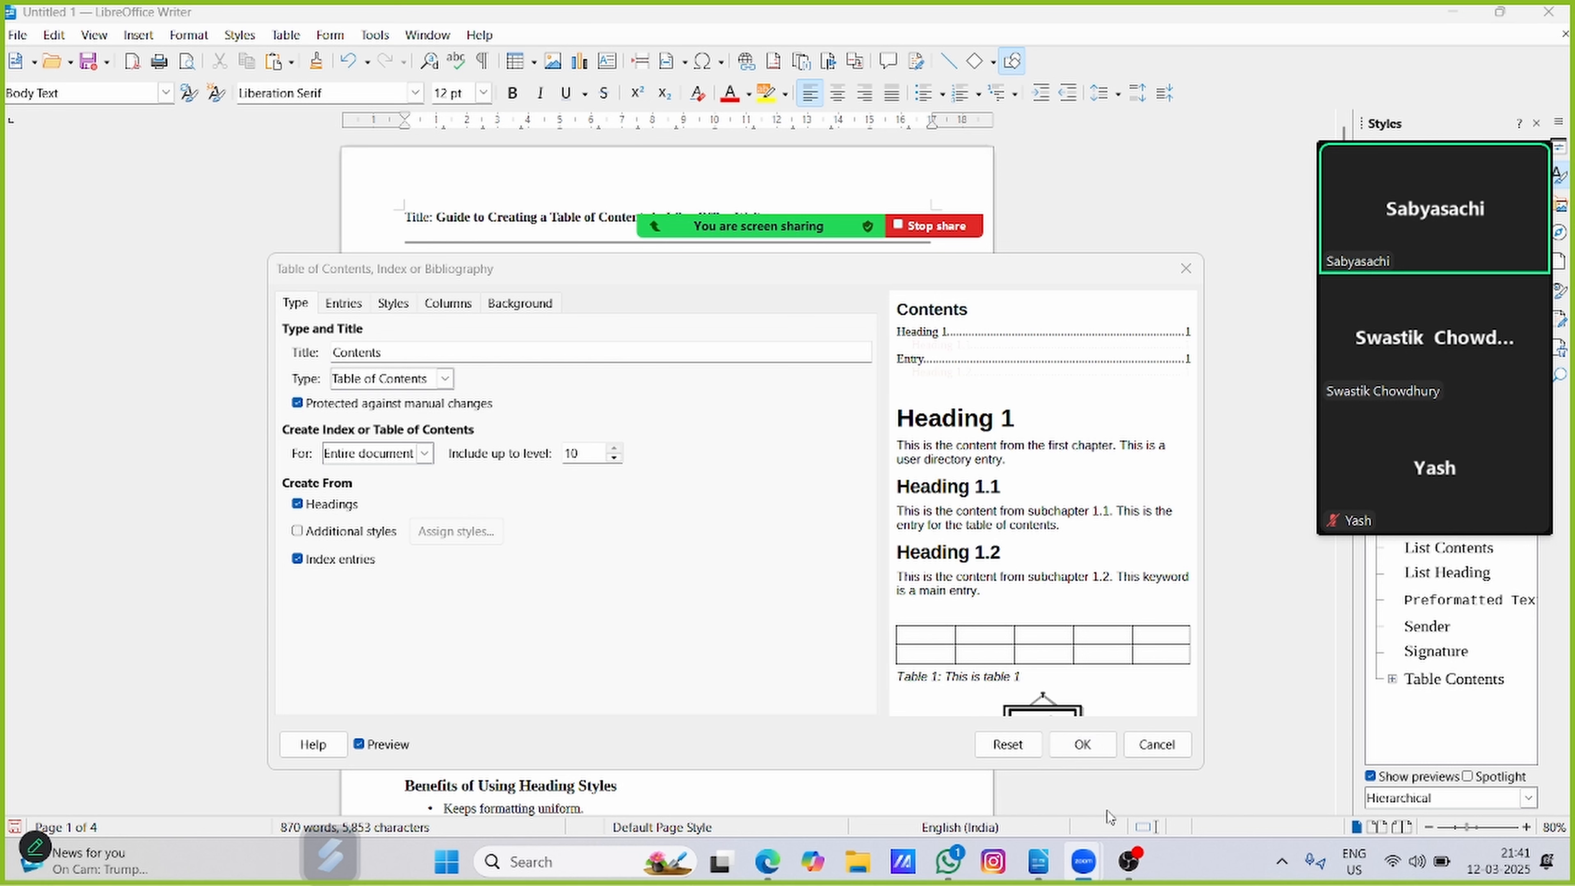
mouse_move(1081, 861)
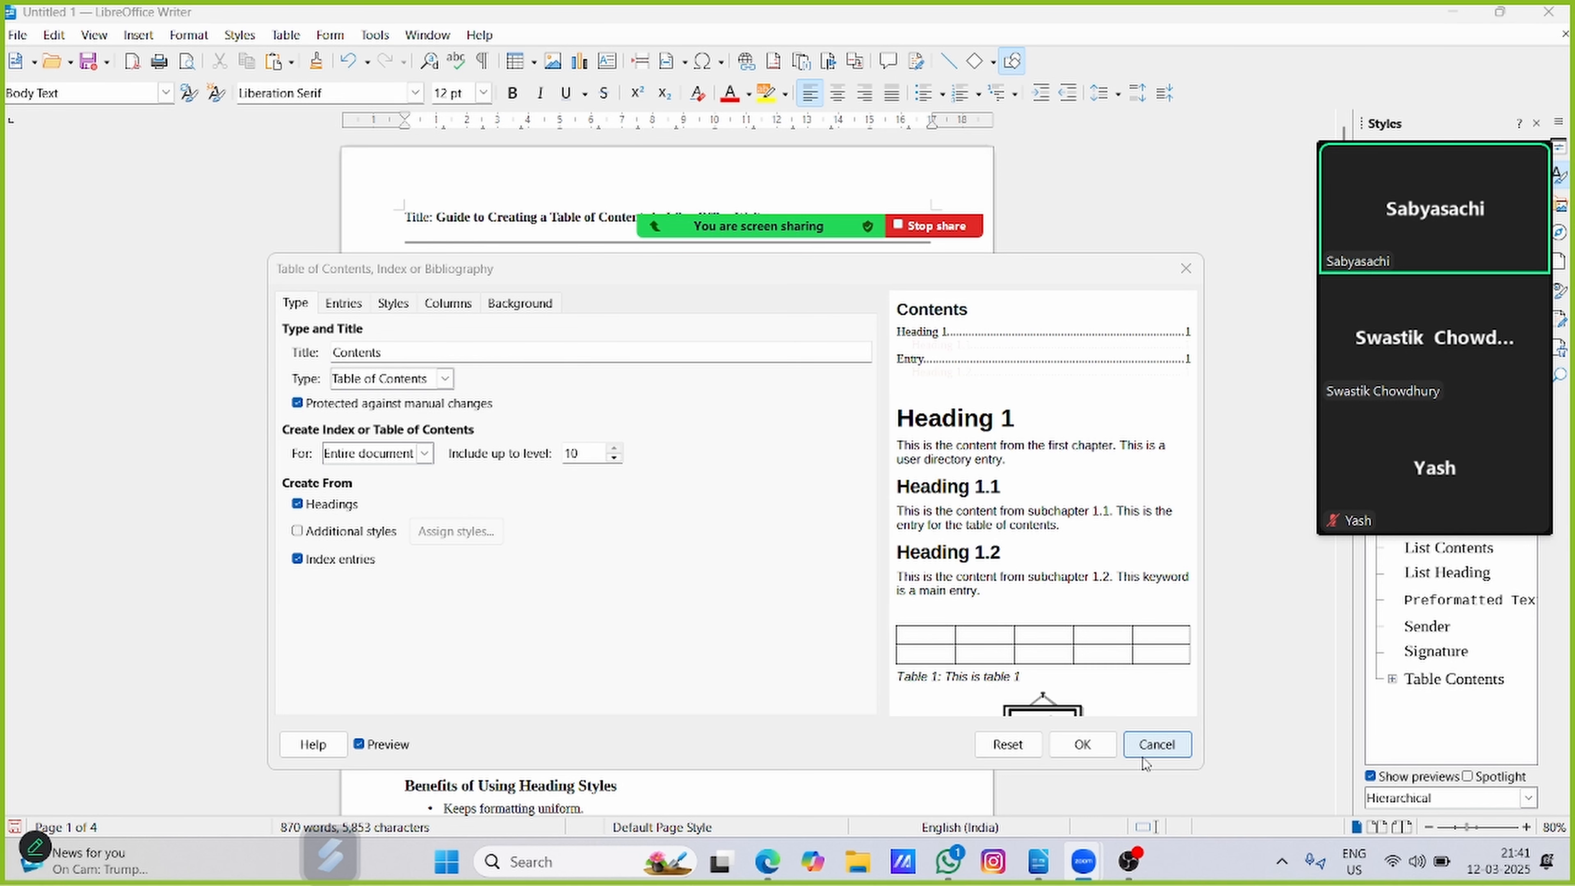
click(363, 353)
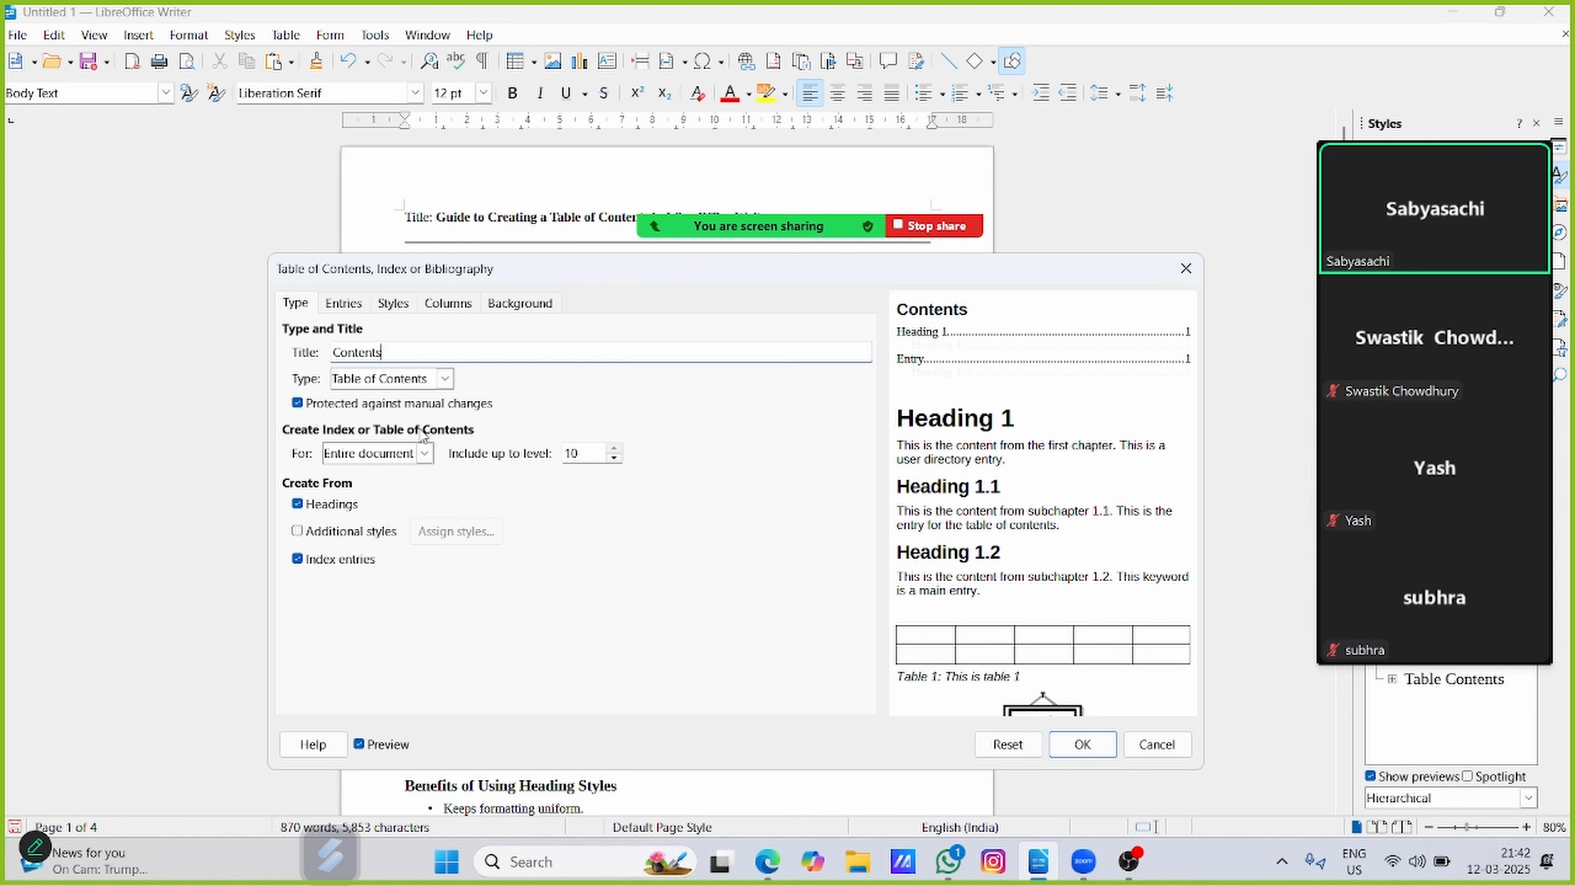
- Check the scope choices, keep Entire document, and insert the protected table of contents with levels up to 10
click(423, 453)
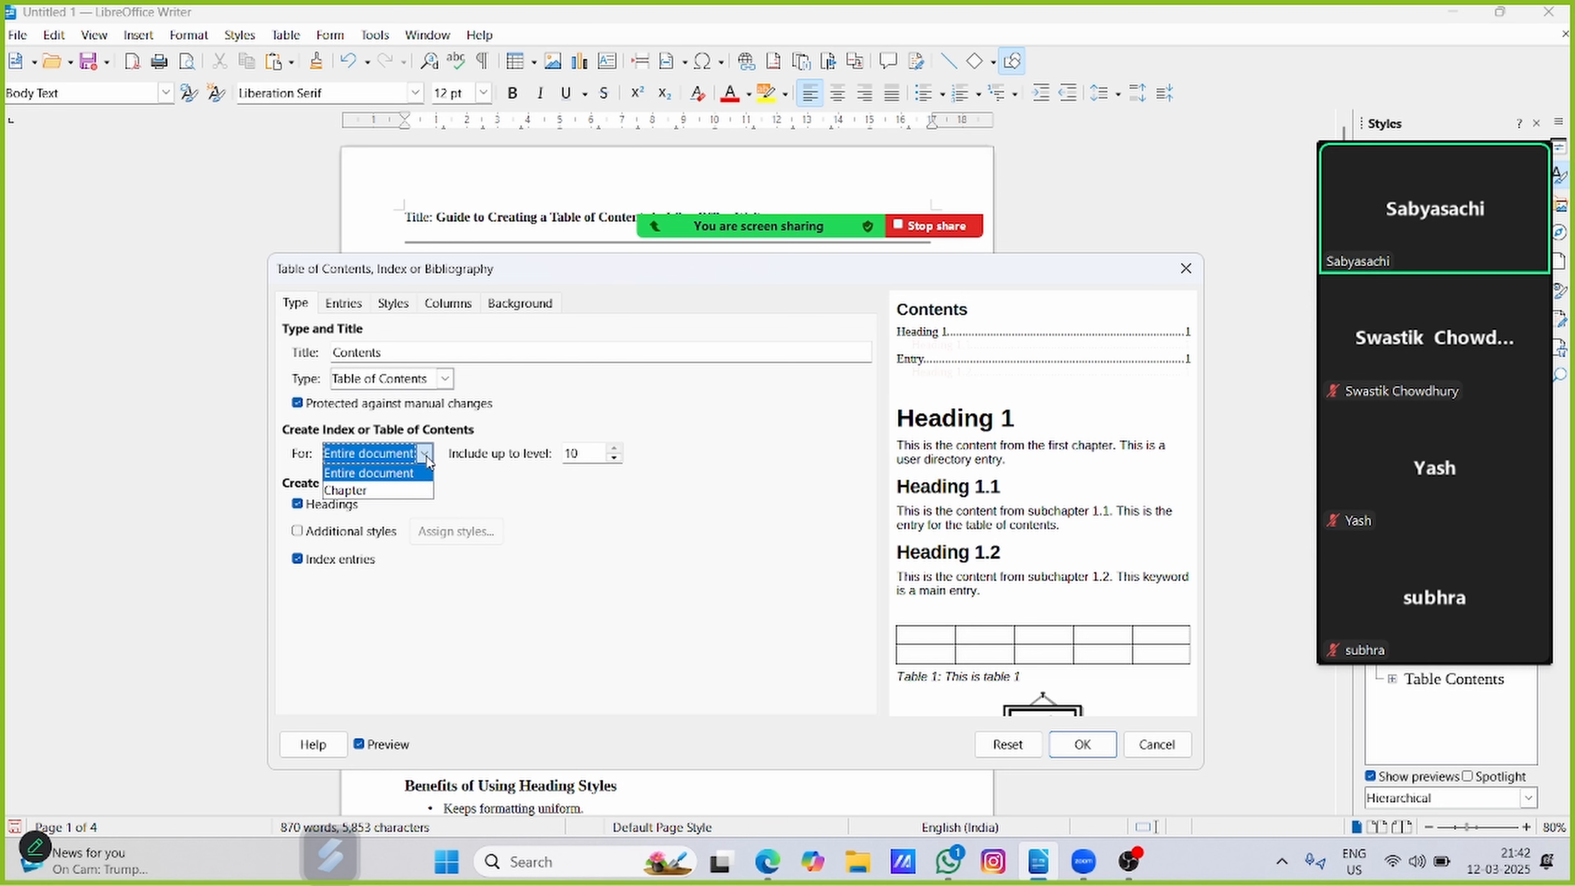
click(426, 456)
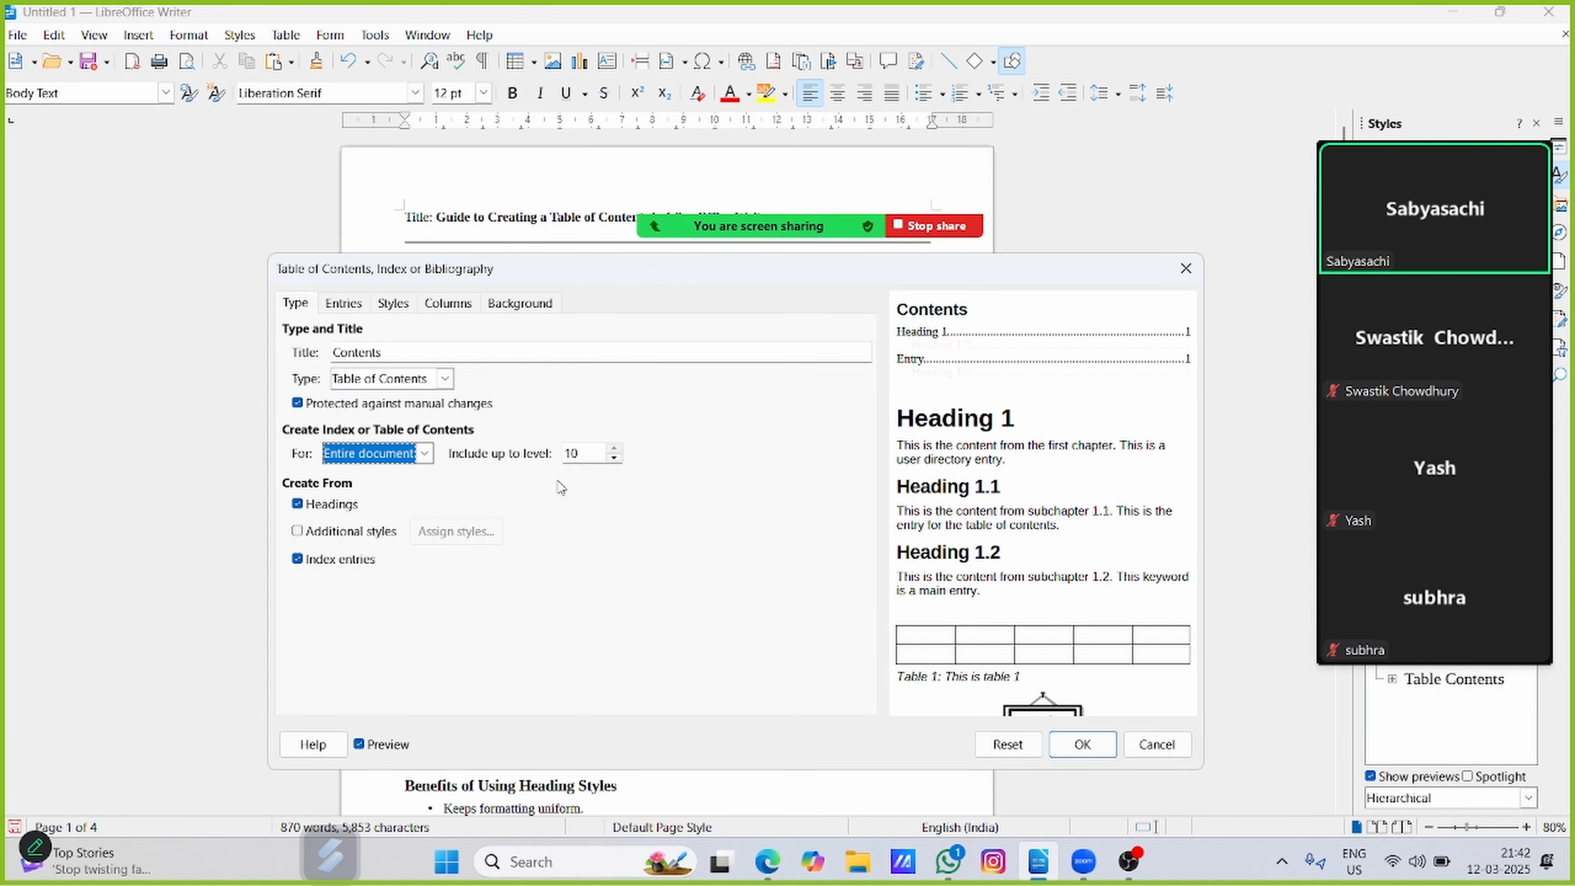
click(1082, 744)
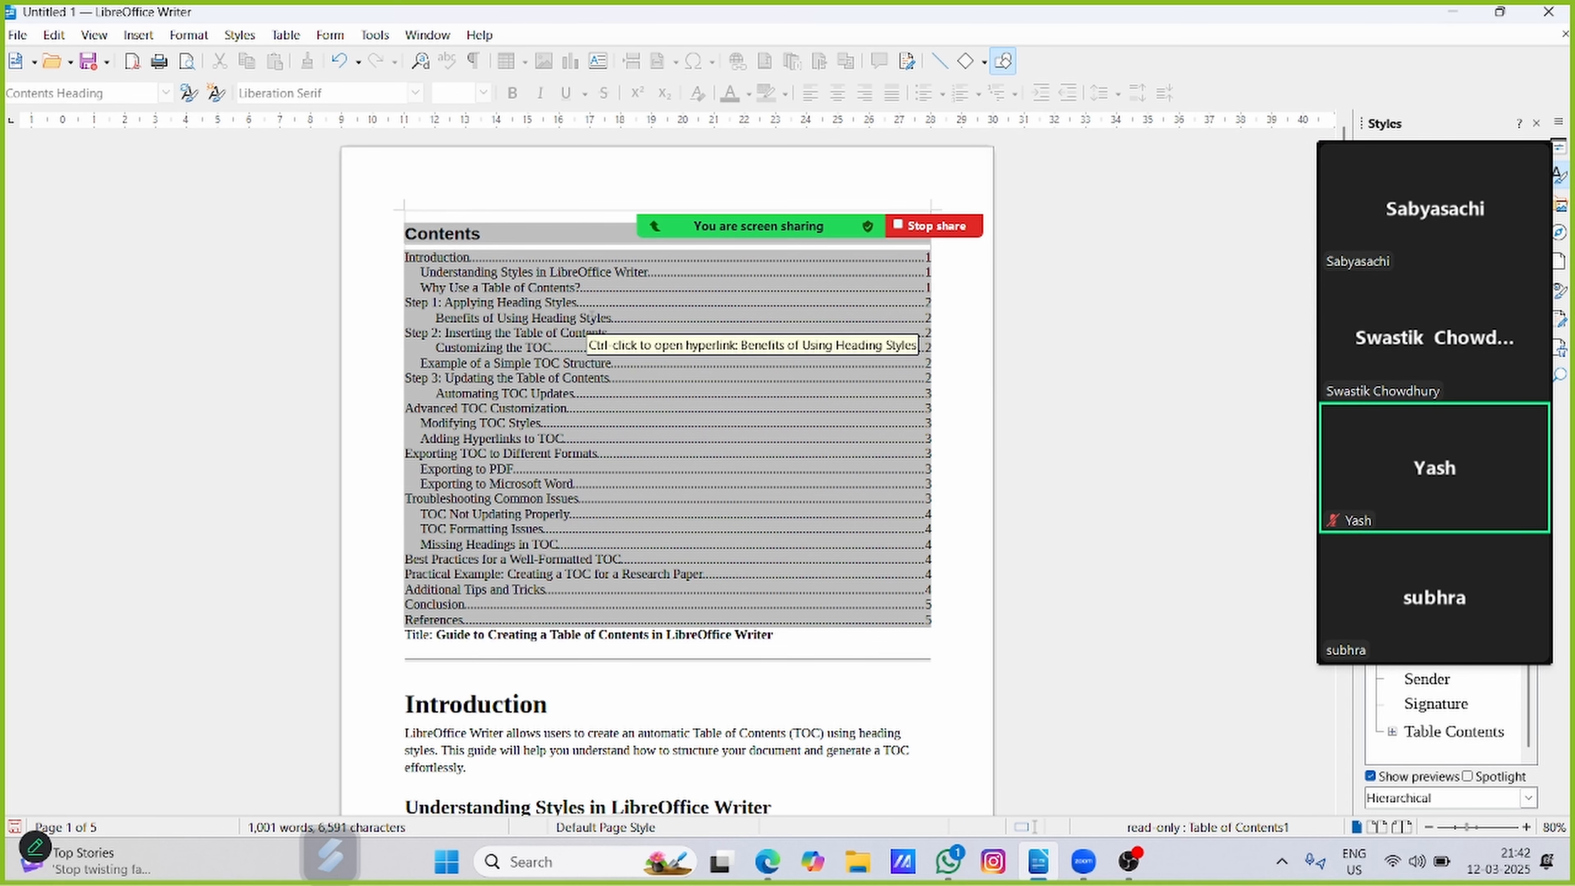
- Try to delete "Styles" from the "Step 1: Applying Heading Styles" entry, and undo the insertion of the table of contents
double_click(565, 303)
key(BackSpace)
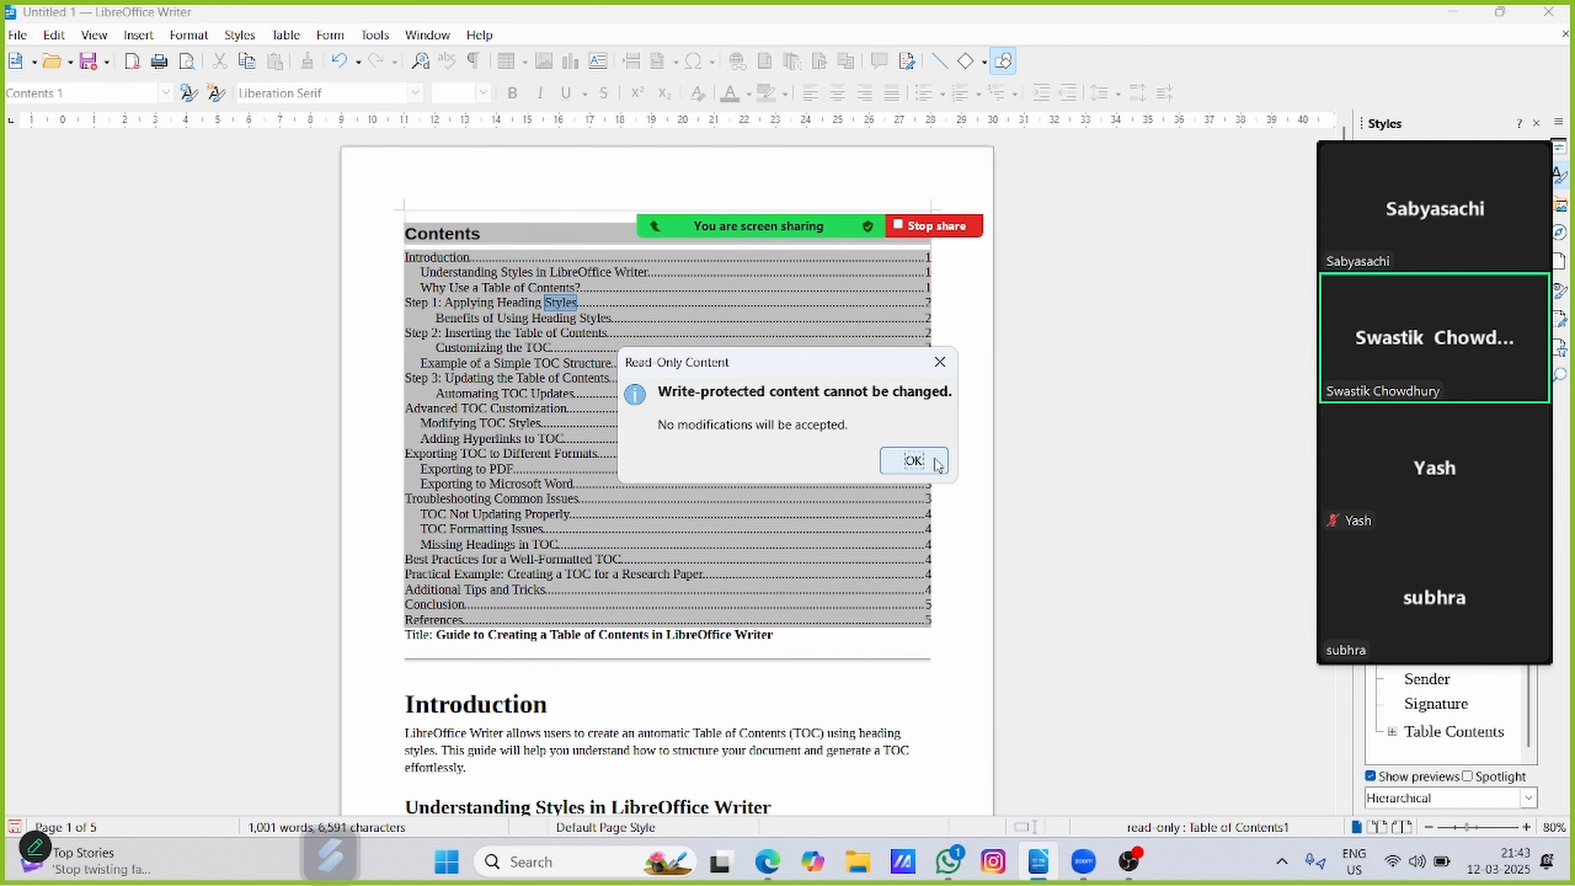
click(914, 460)
key(ctrl+z)
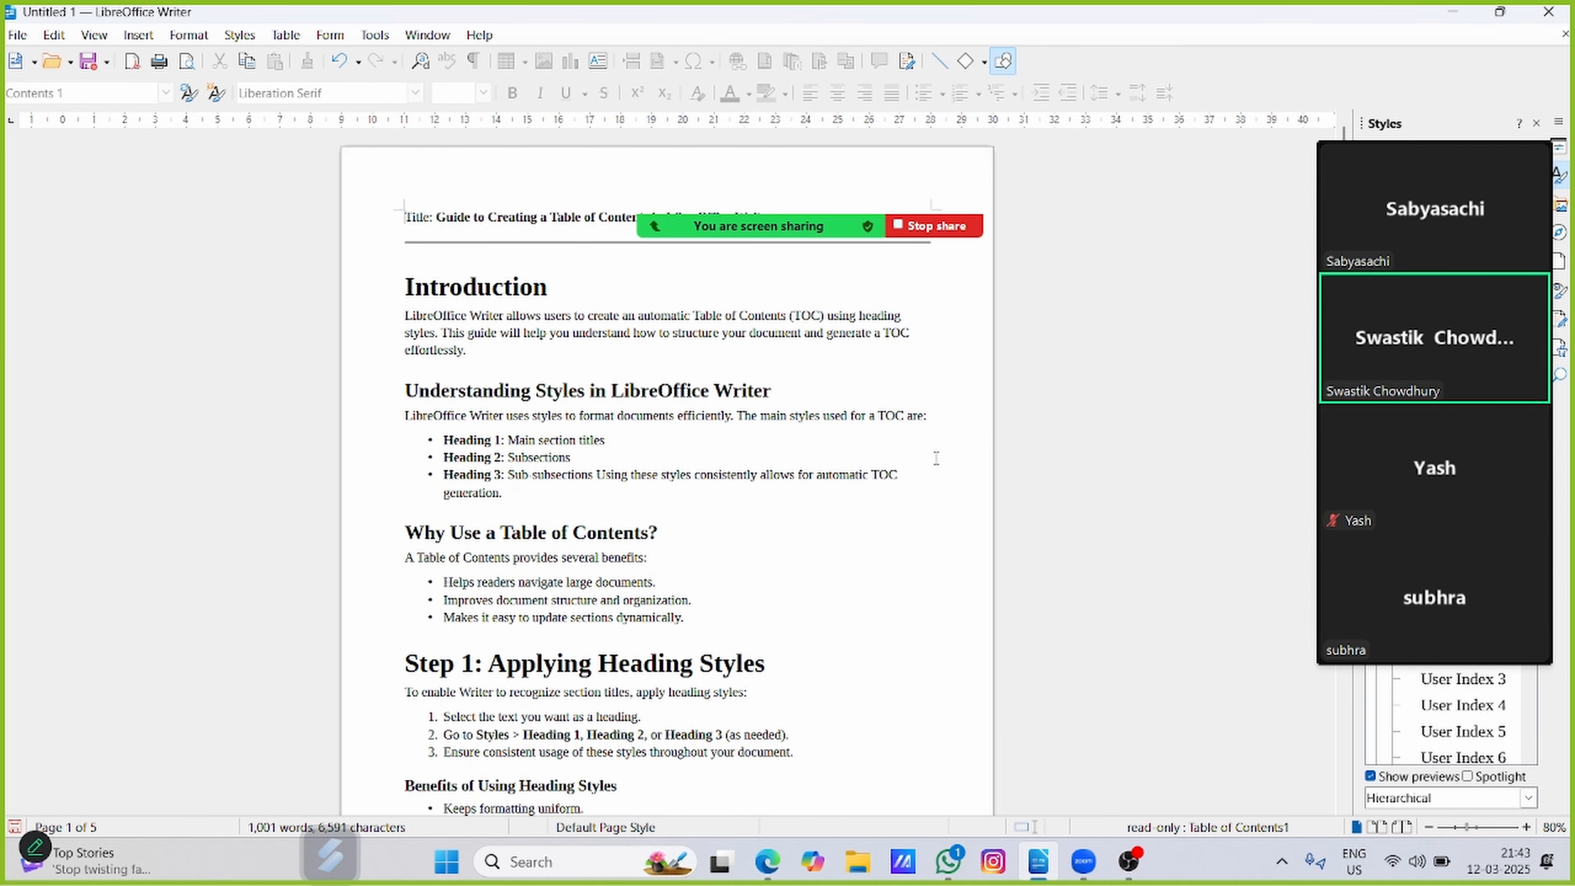
- Insert the "Contents" table for the entire document with protection against manual changes turned off
click(137, 35)
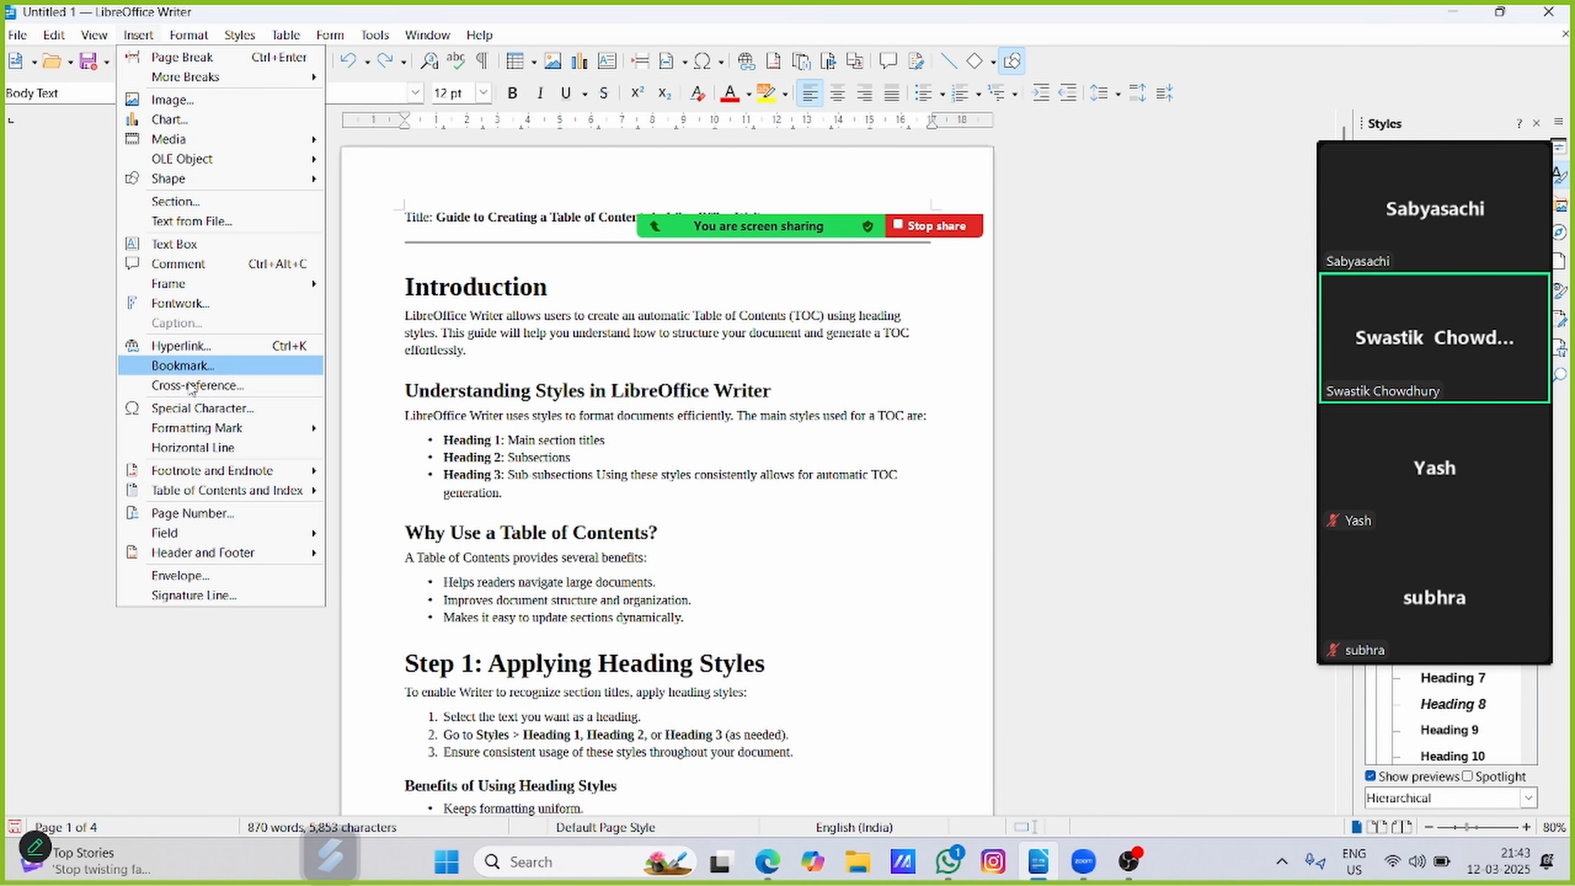
mouse_move(224, 475)
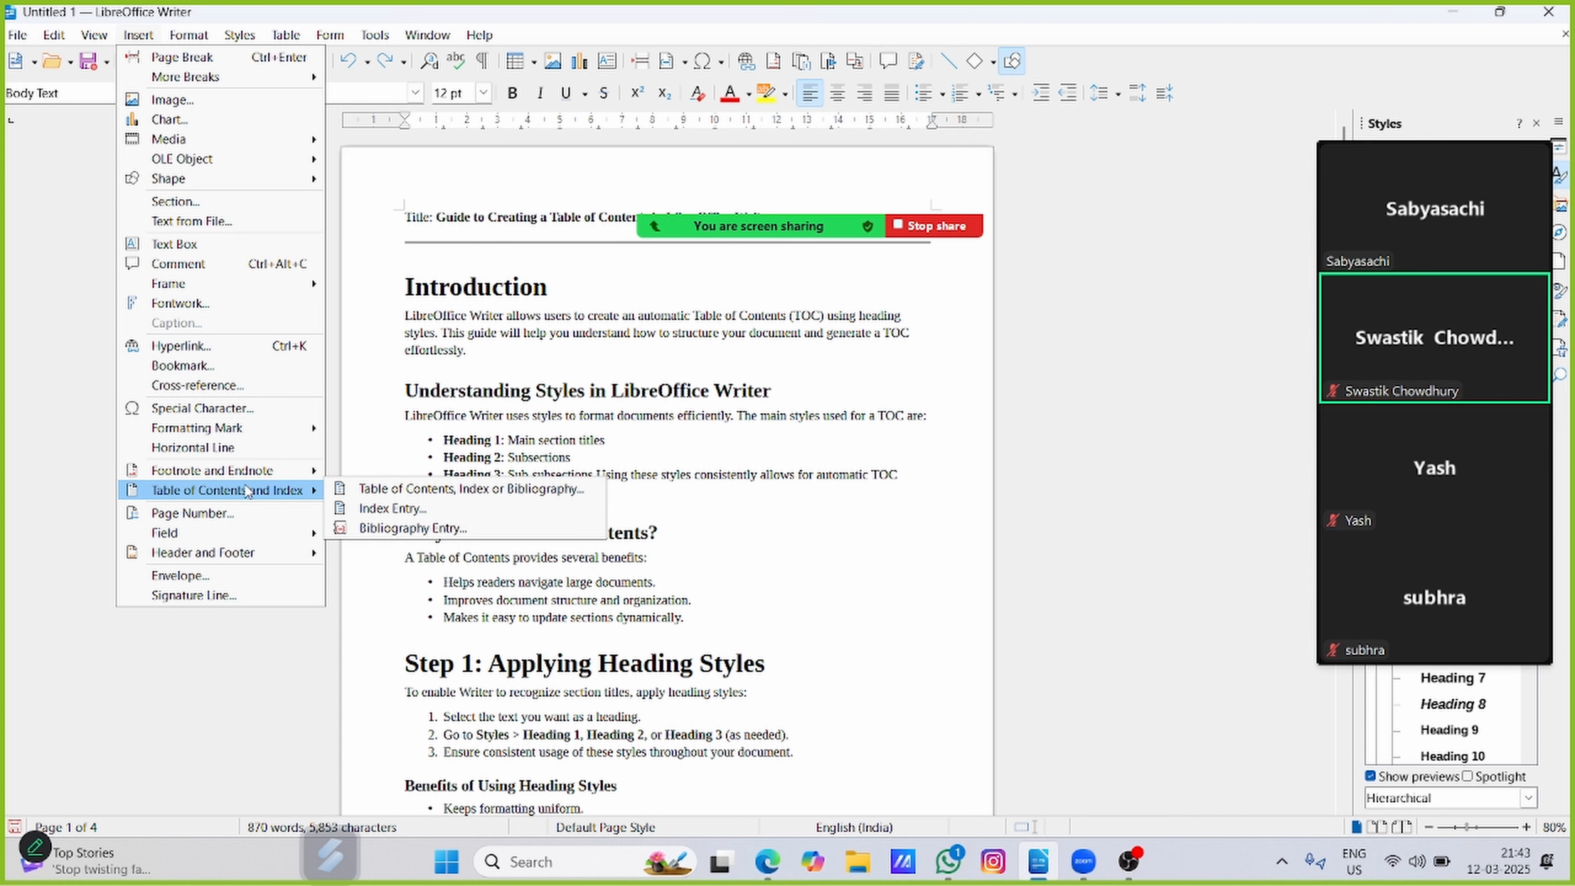
click(392, 490)
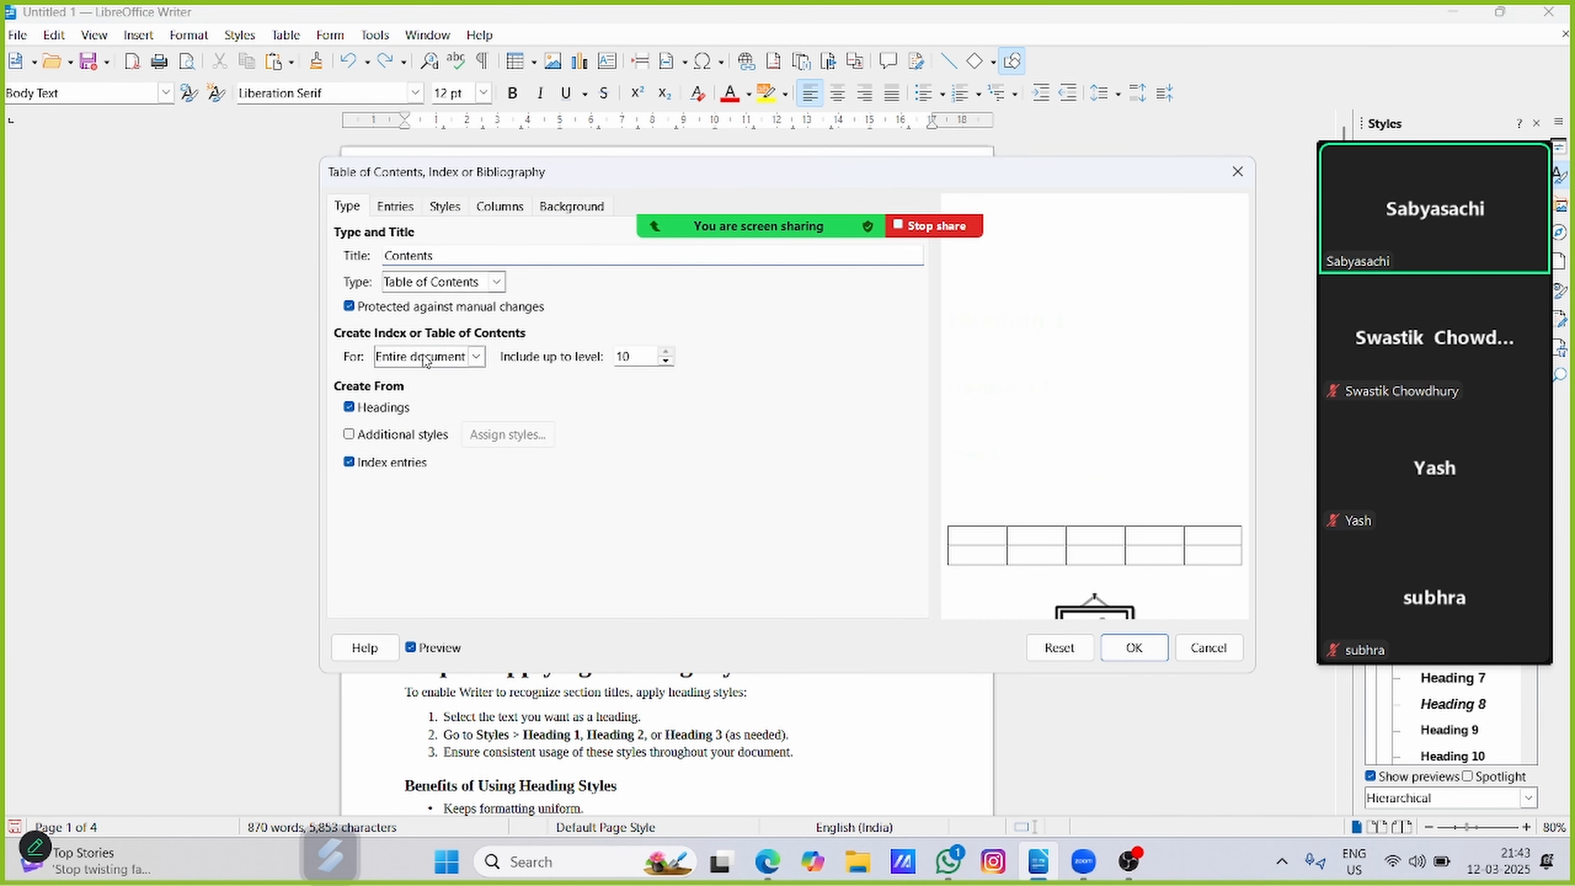
click(350, 307)
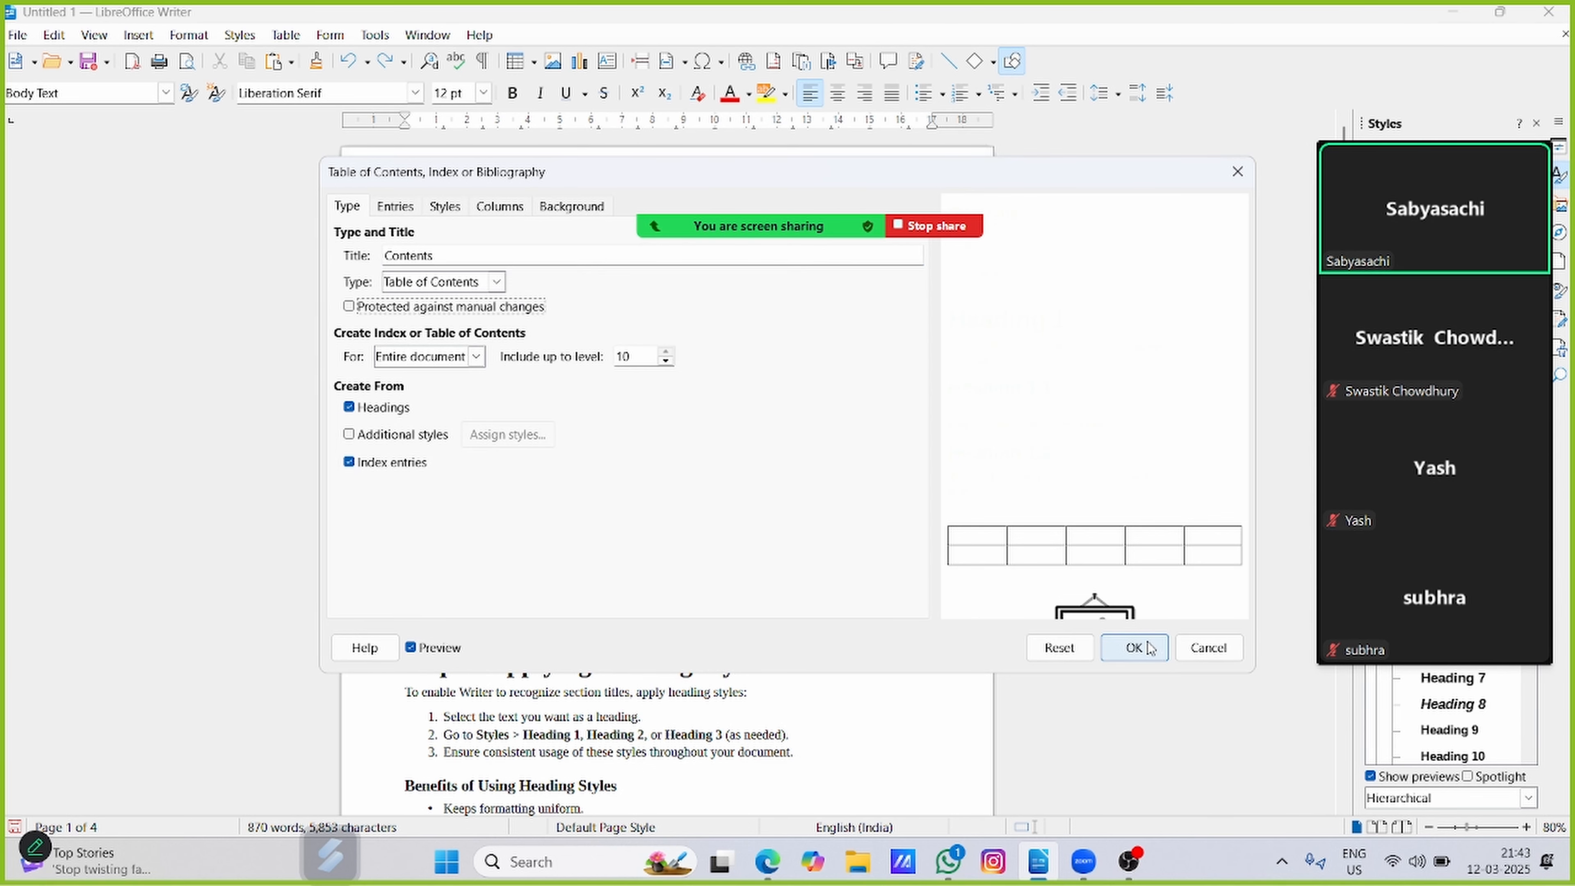
click(1135, 647)
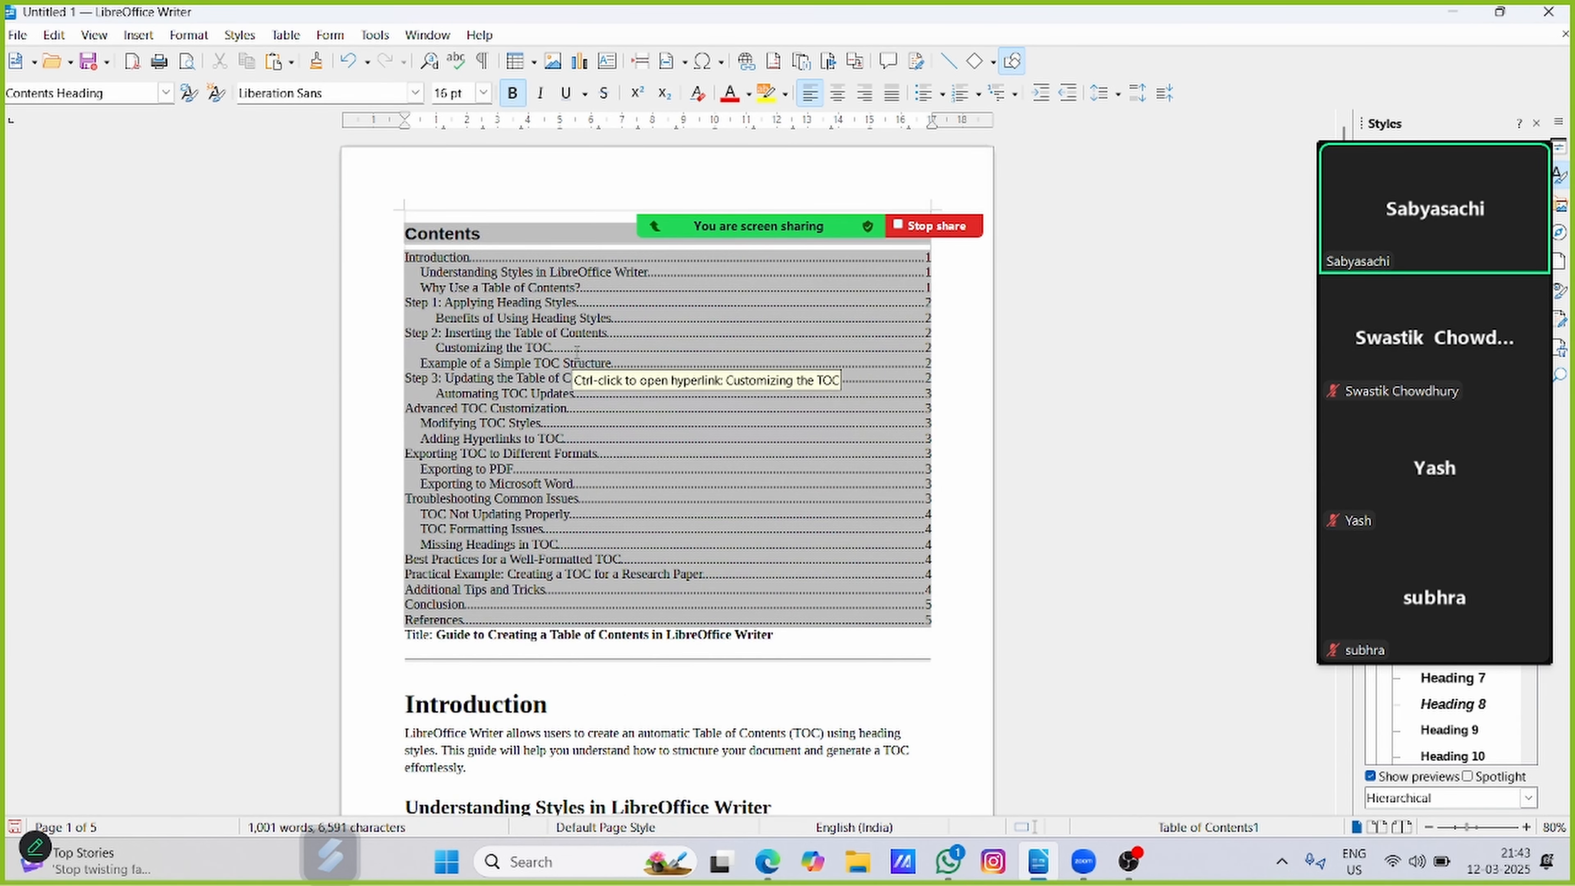
- Delete and retype the final "s" of the "Automating TOC Updates" entry, and undo back to the document without the table
click(576, 395)
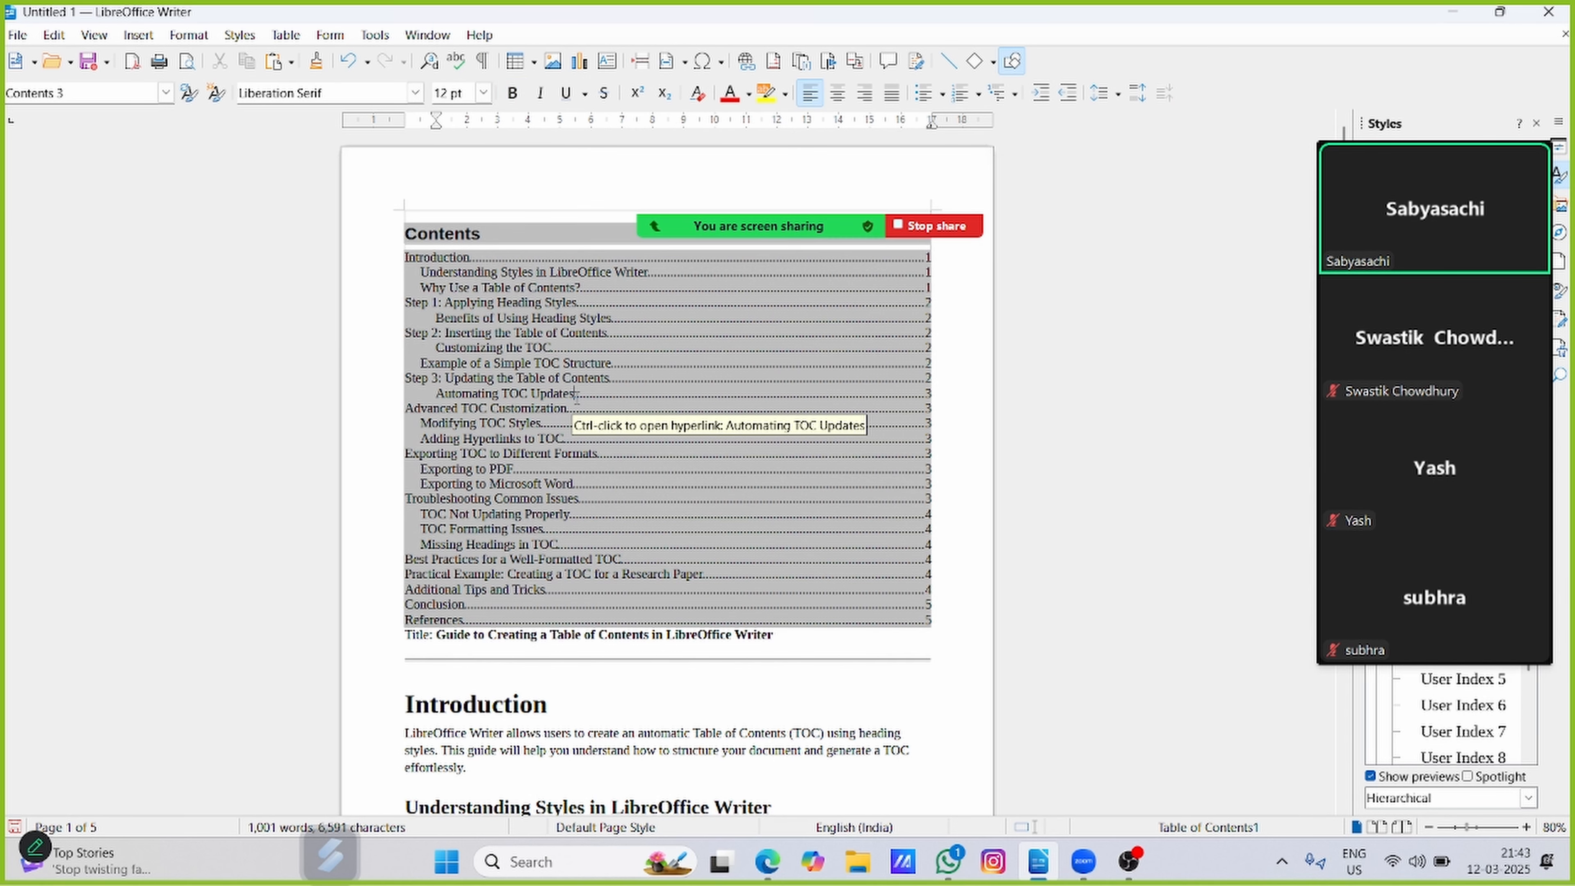
key(BackSpace)
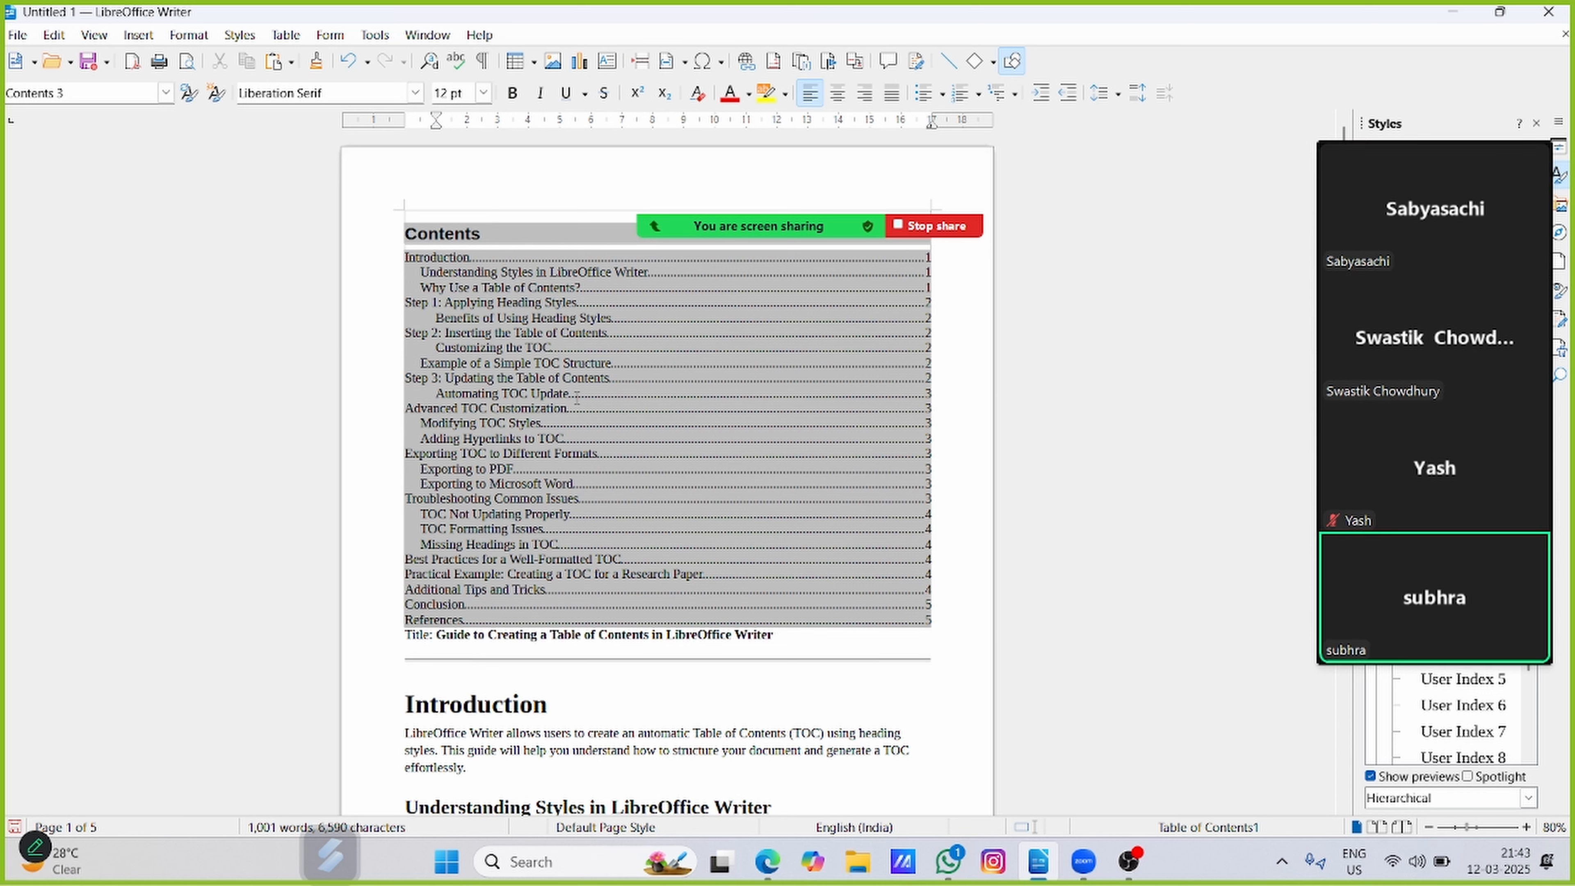
text(s)
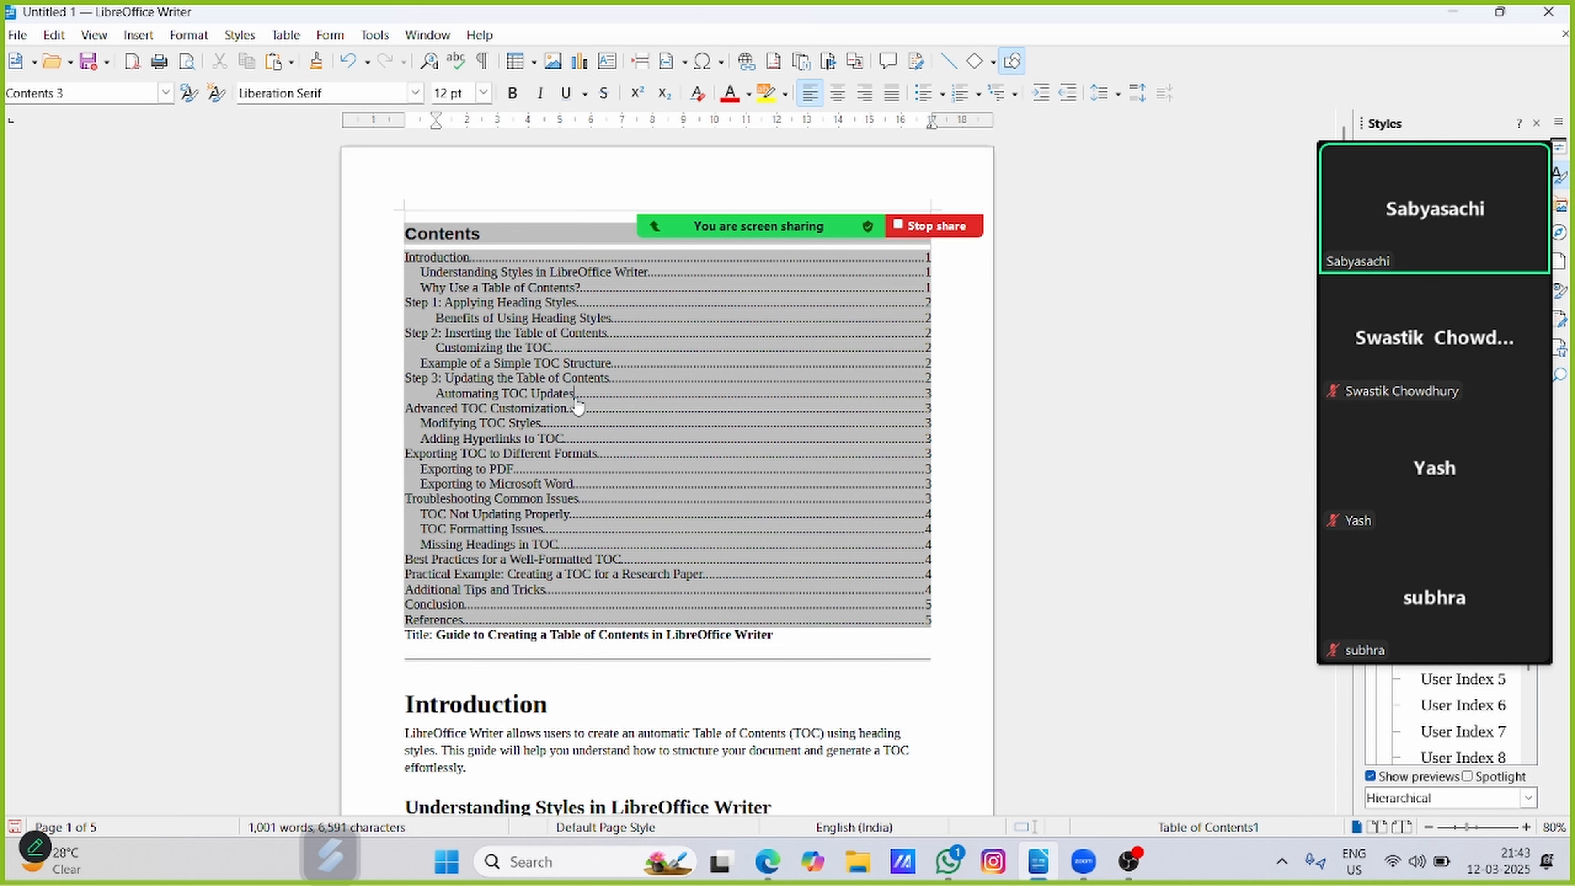
key(ctrl+z)
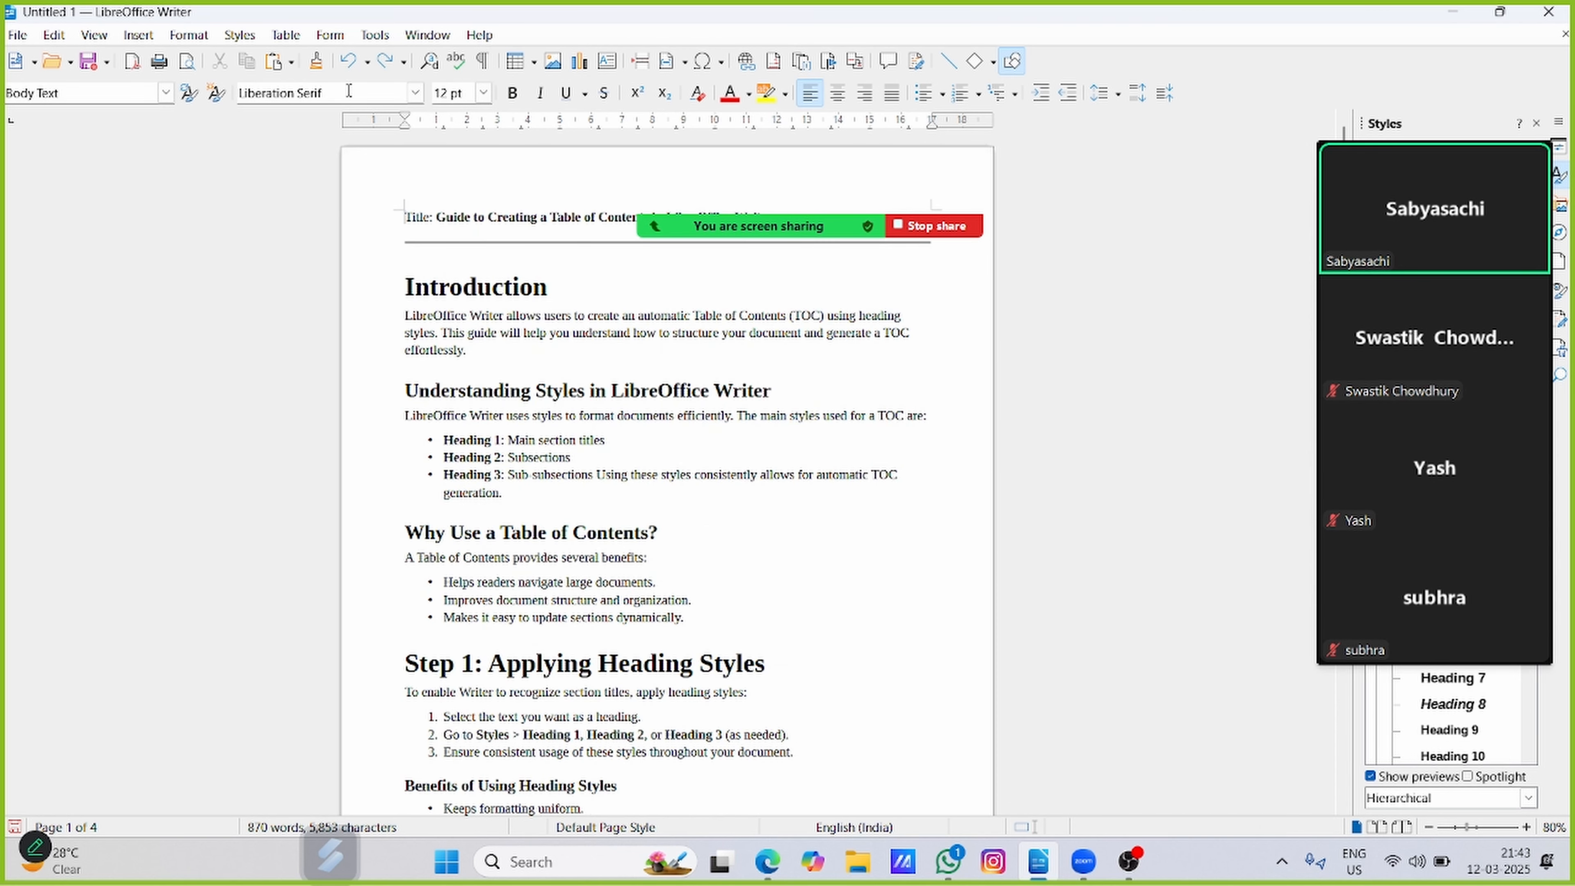
- Insert the "Contents" table with manual-change protection on and its scope set to Chapter, and undo the insertion
click(137, 36)
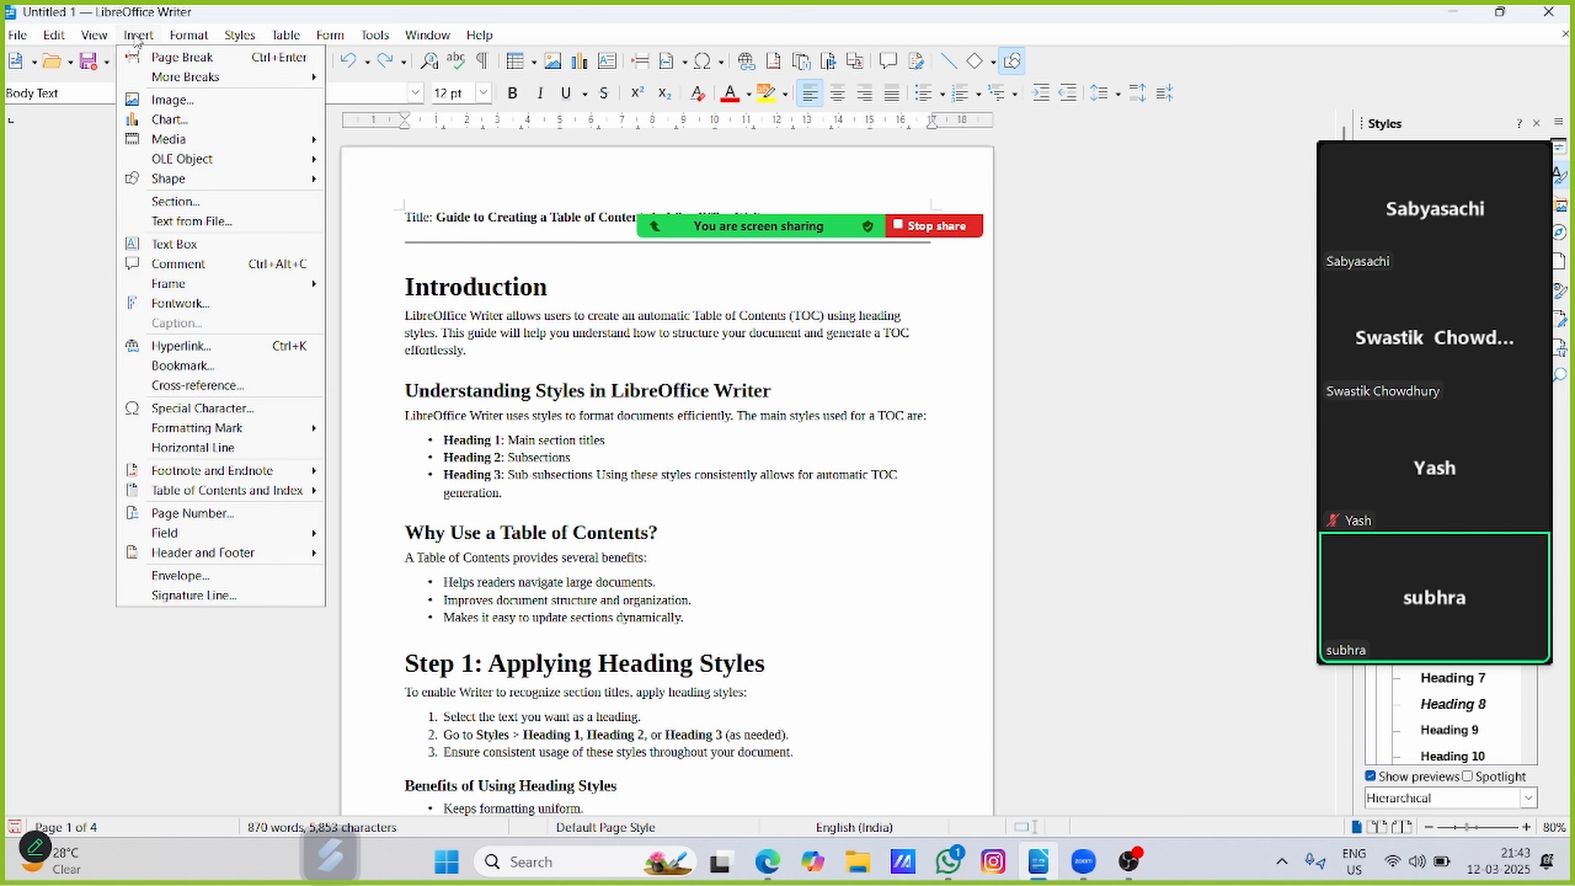
mouse_move(227, 499)
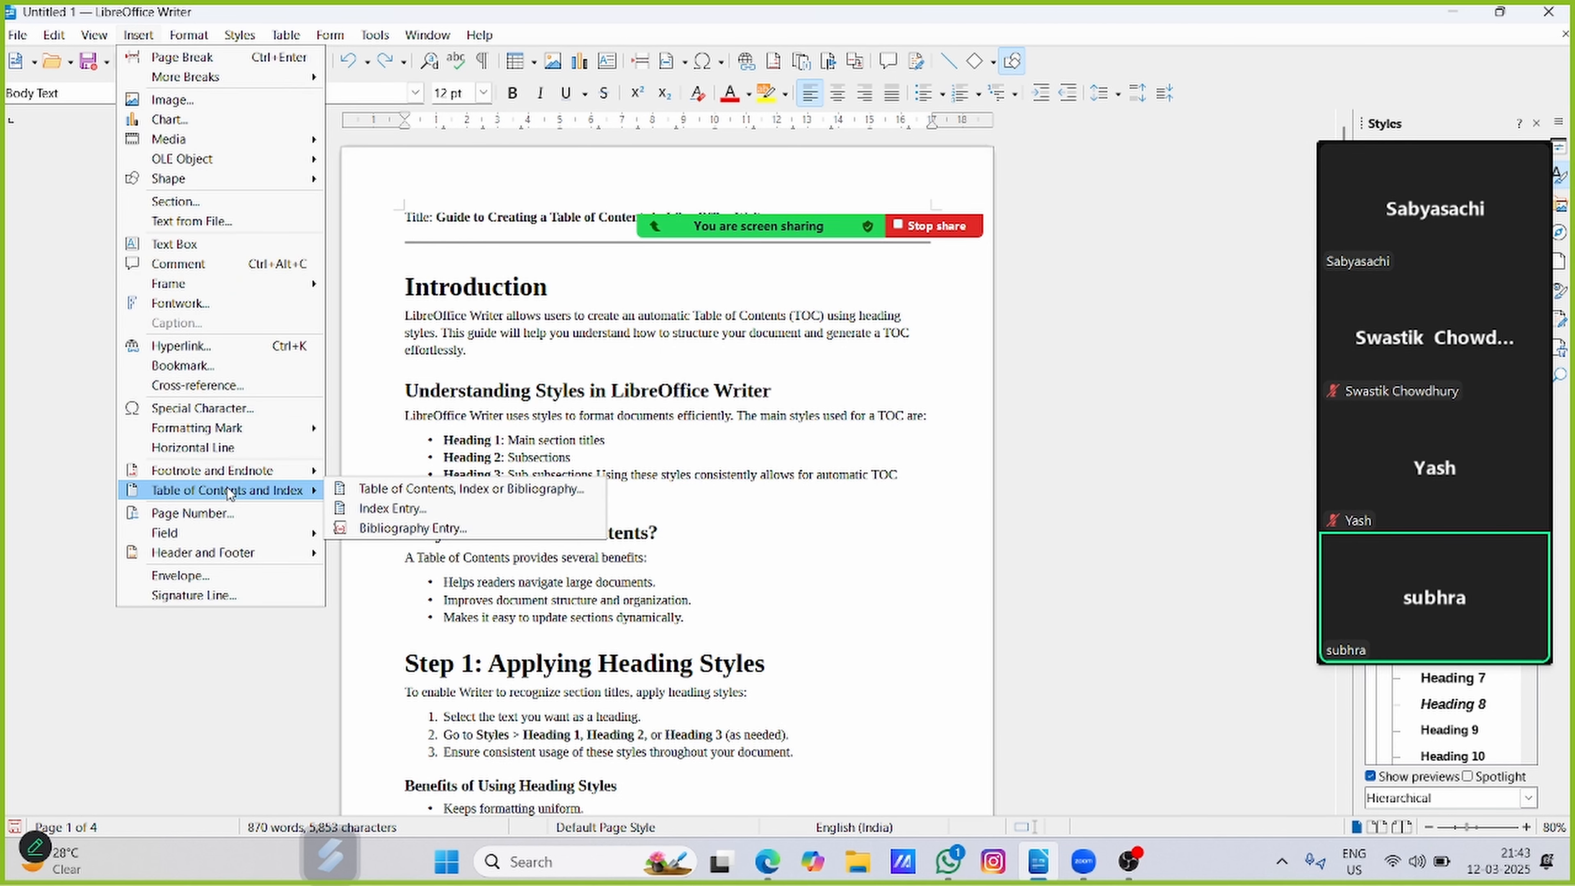
click(381, 492)
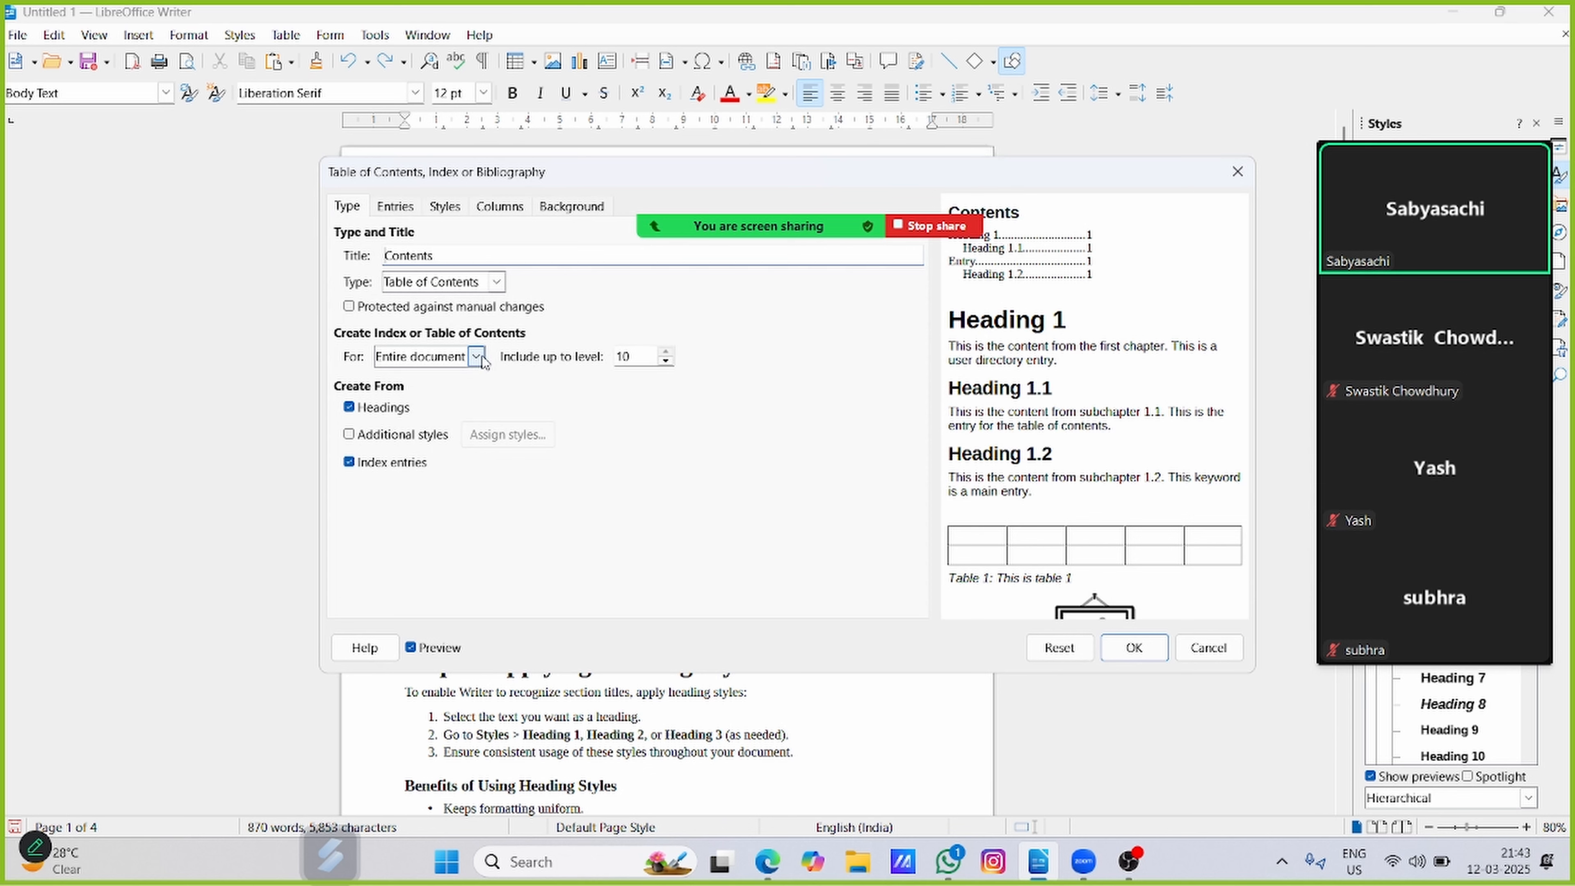
click(349, 307)
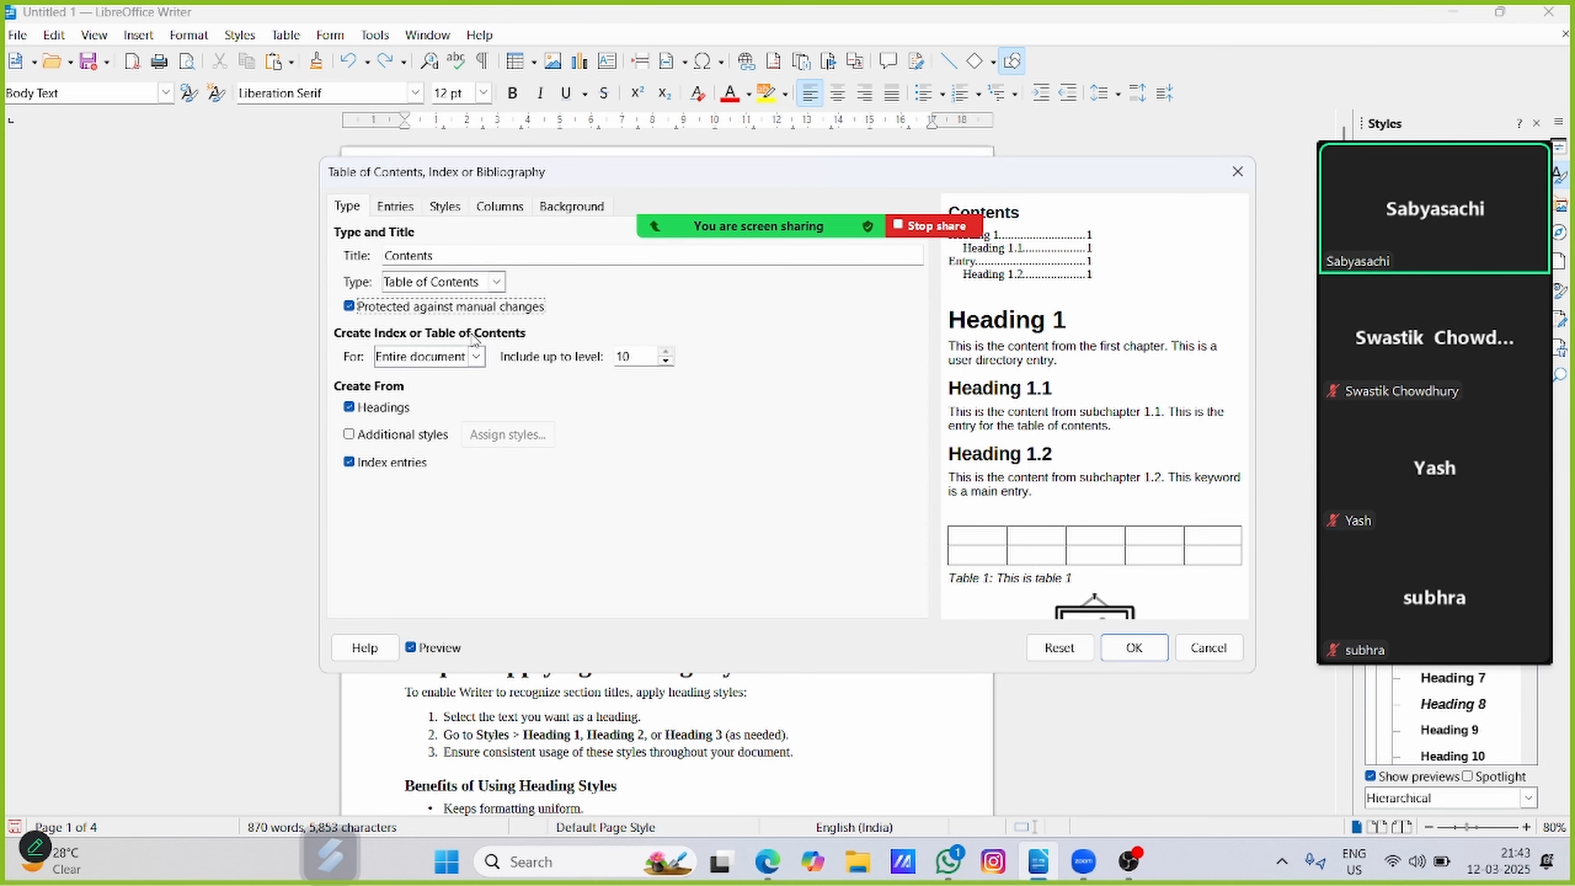
click(478, 363)
click(457, 400)
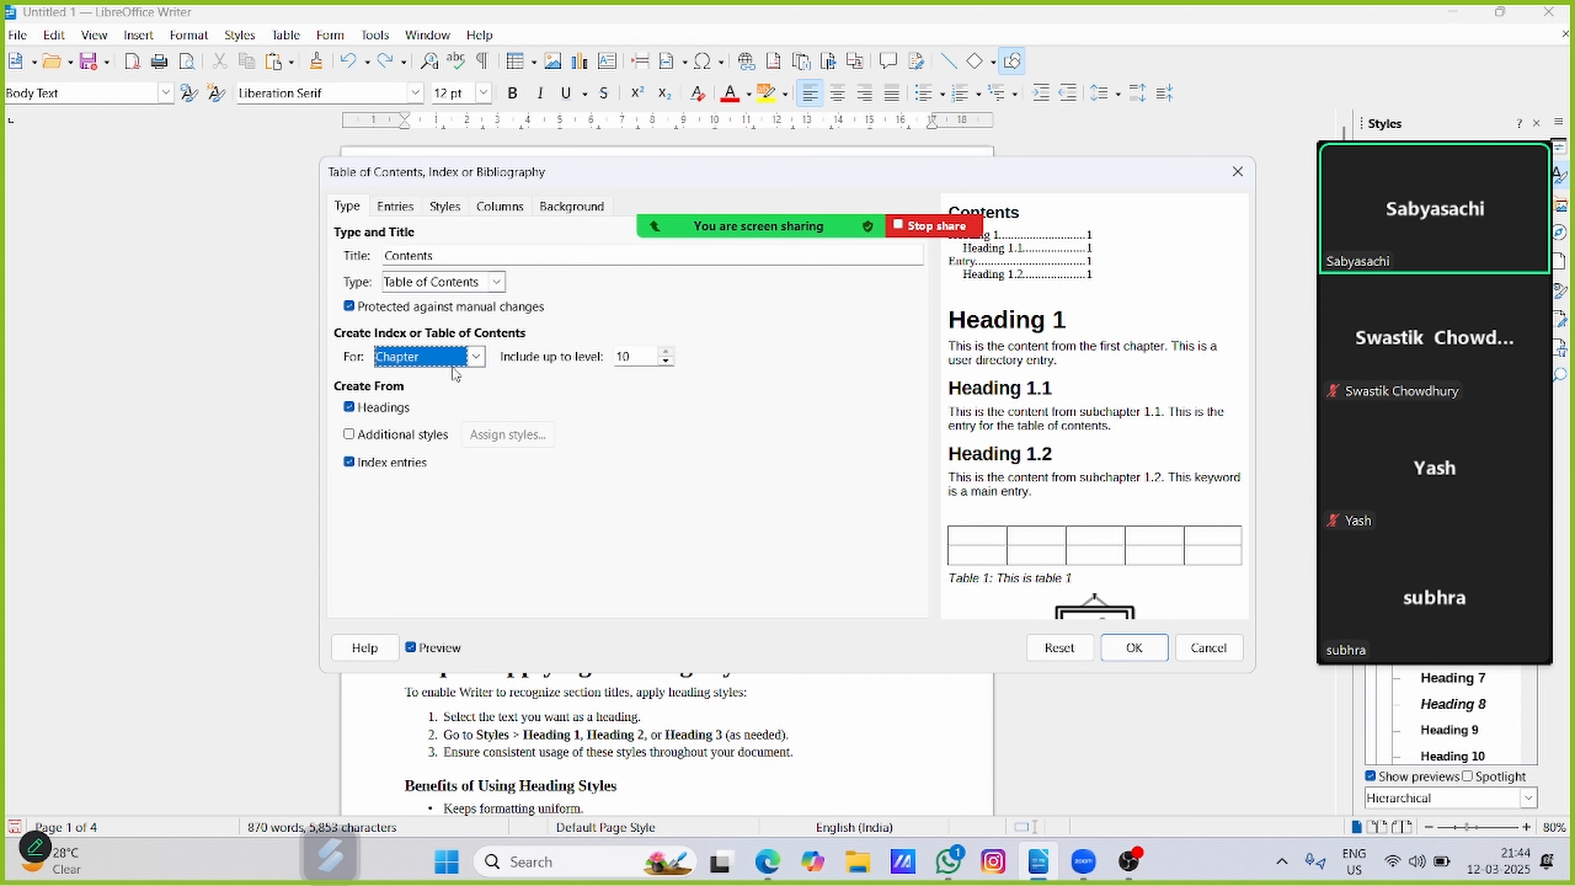
click(1132, 648)
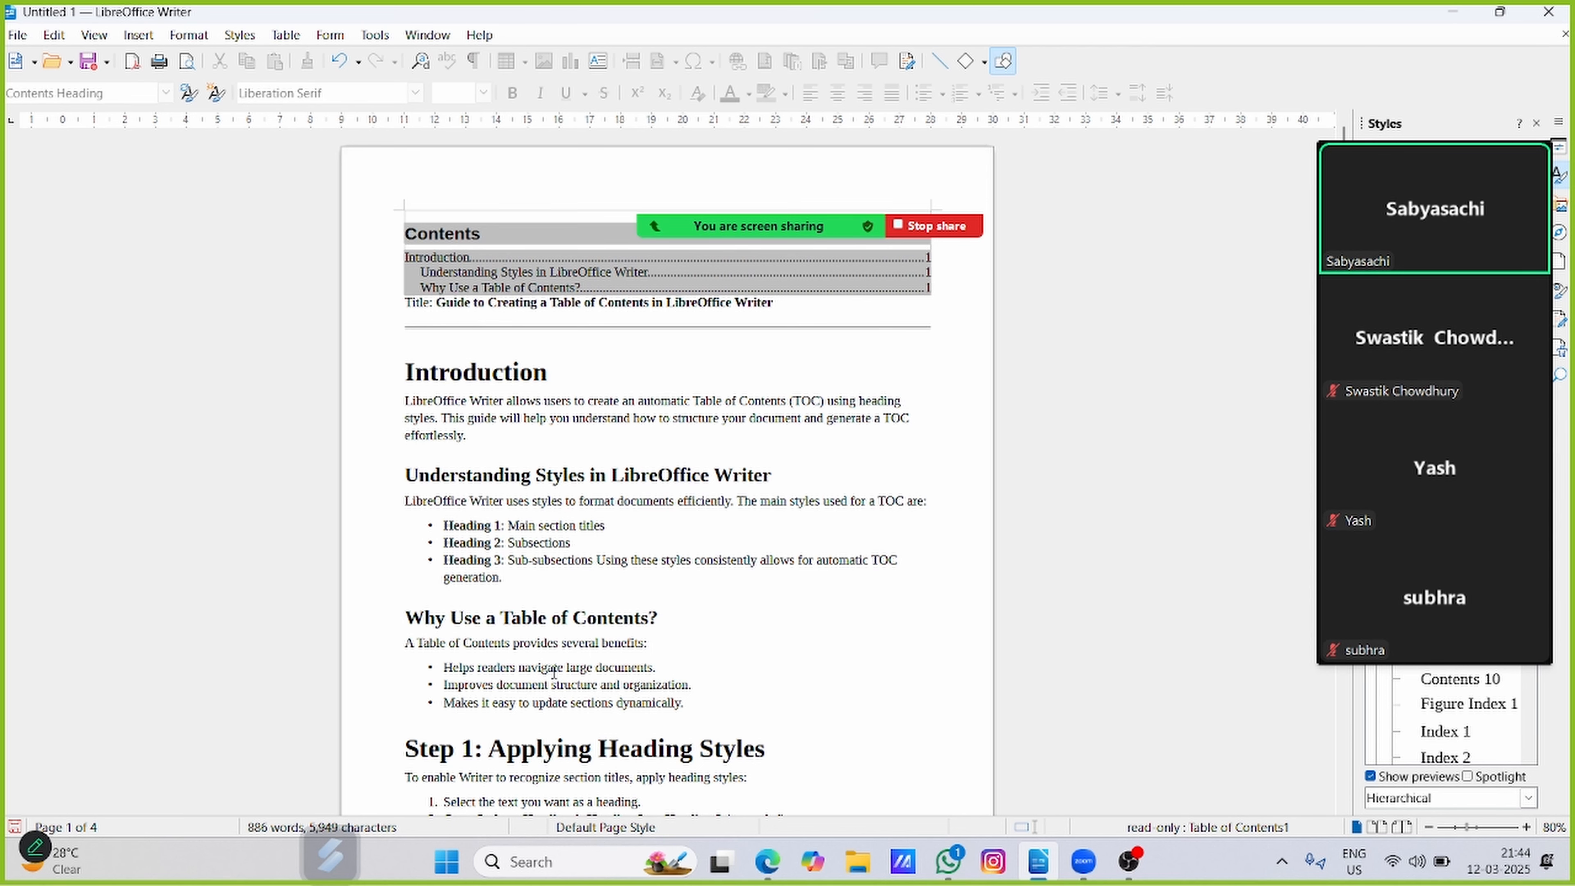
key(ctrl+z)
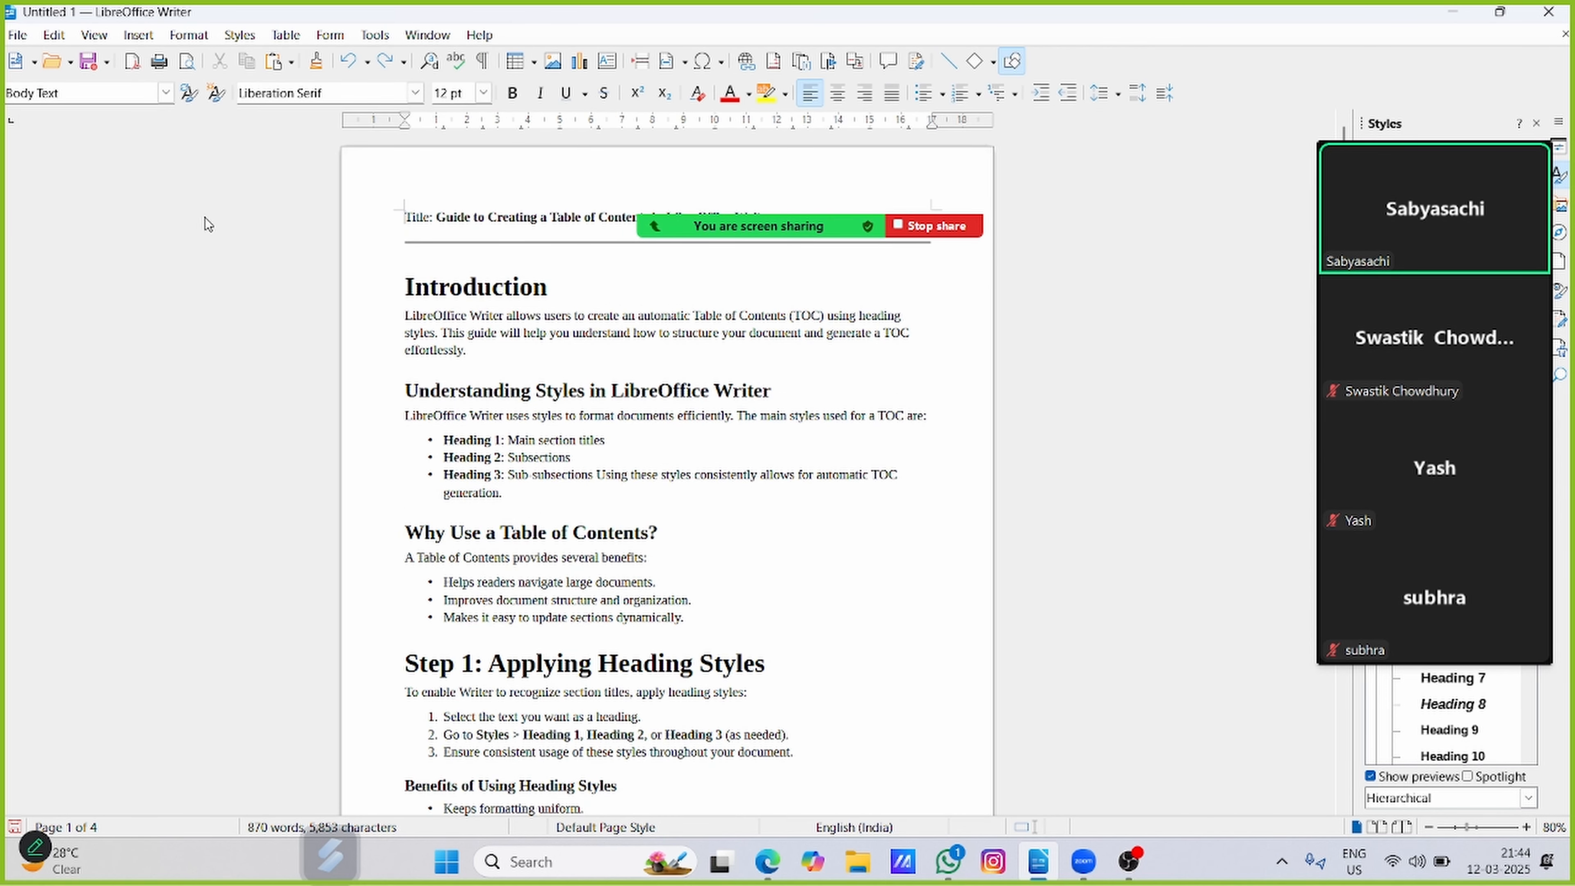
- Set up a new table of contents and assign the Heading paragraph style to its Title level
click(148, 36)
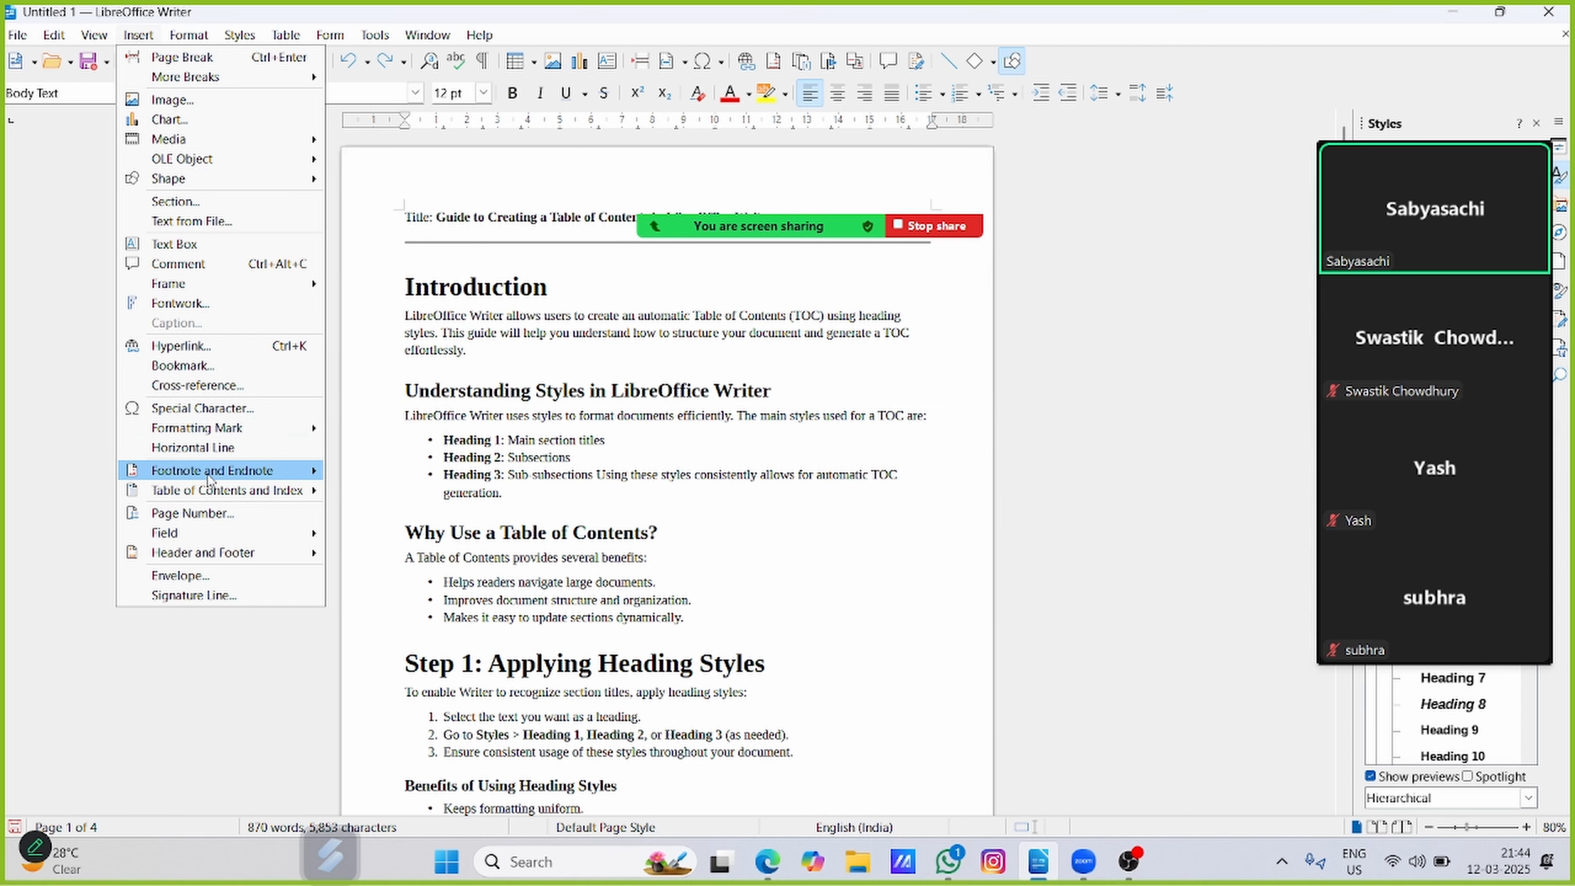
mouse_move(211, 492)
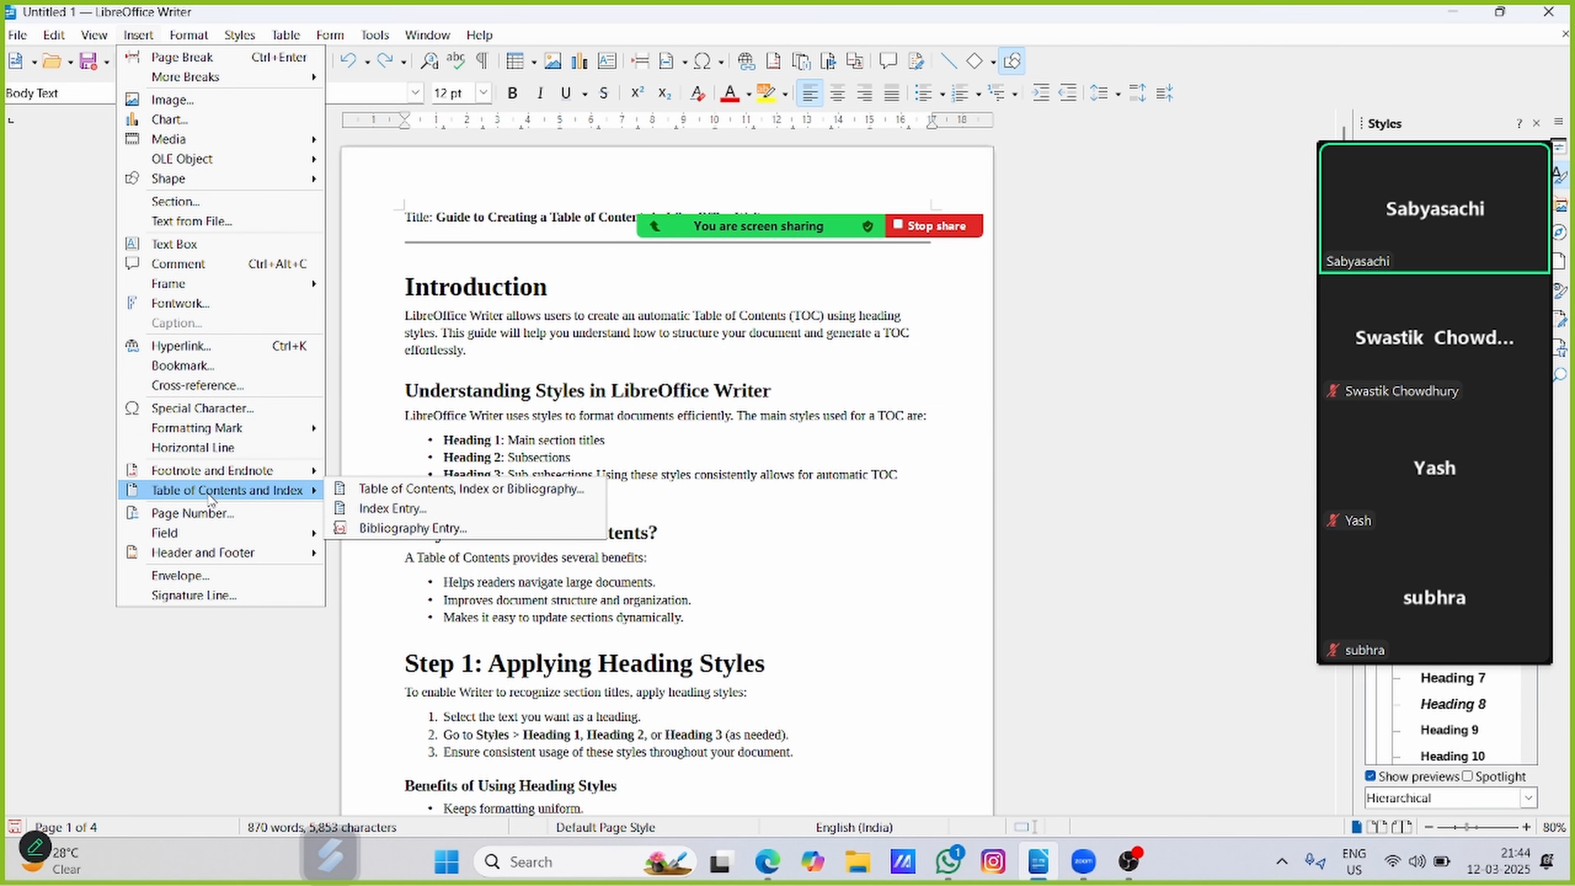
click(382, 490)
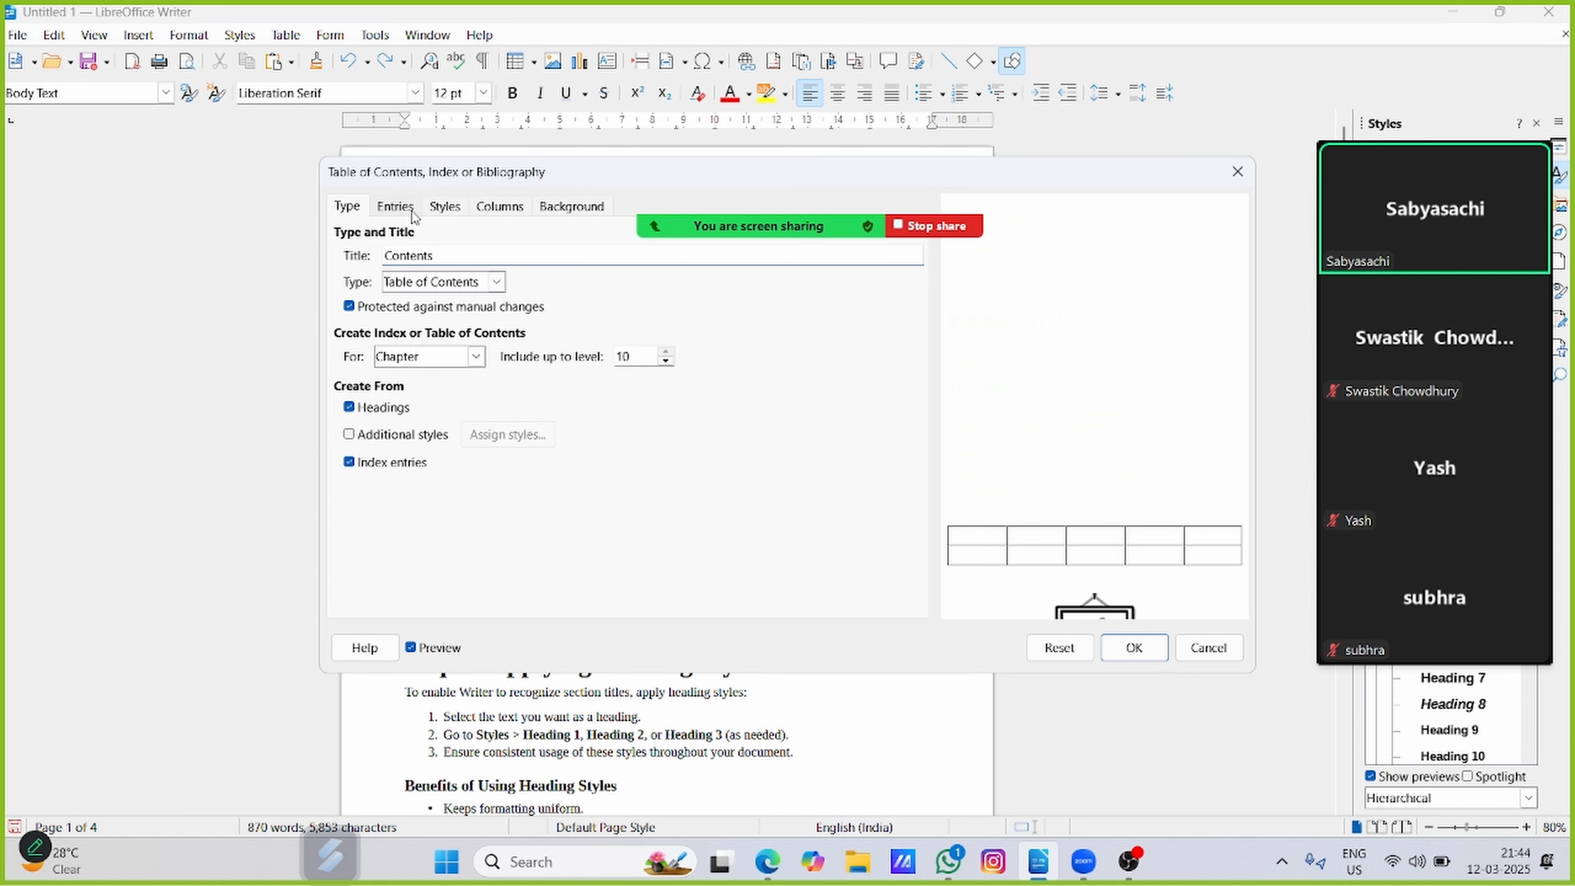
click(395, 207)
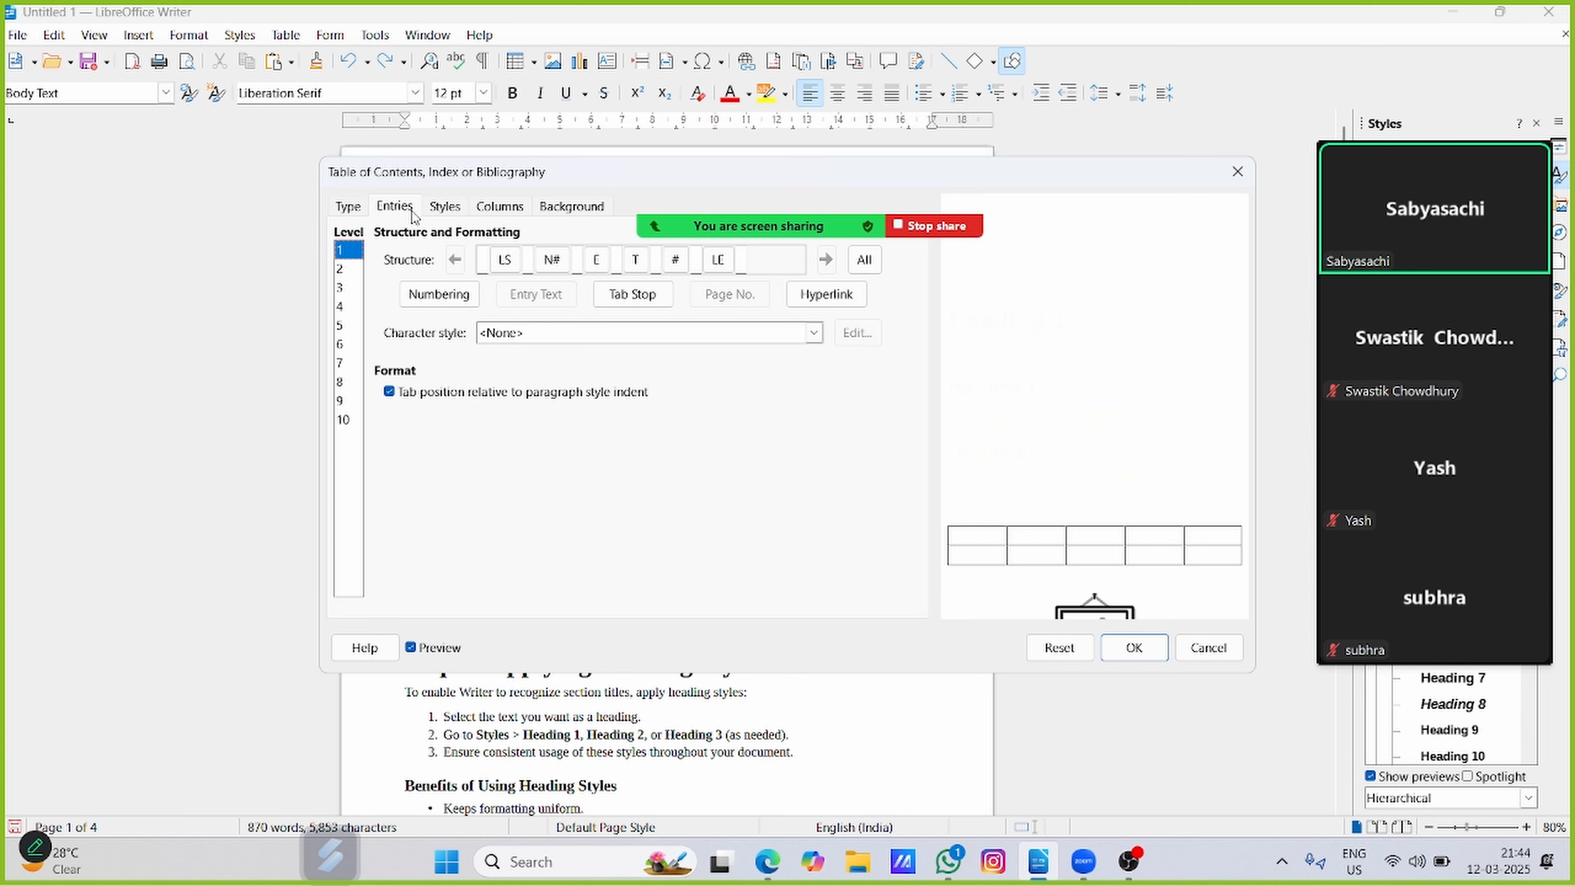
click(444, 206)
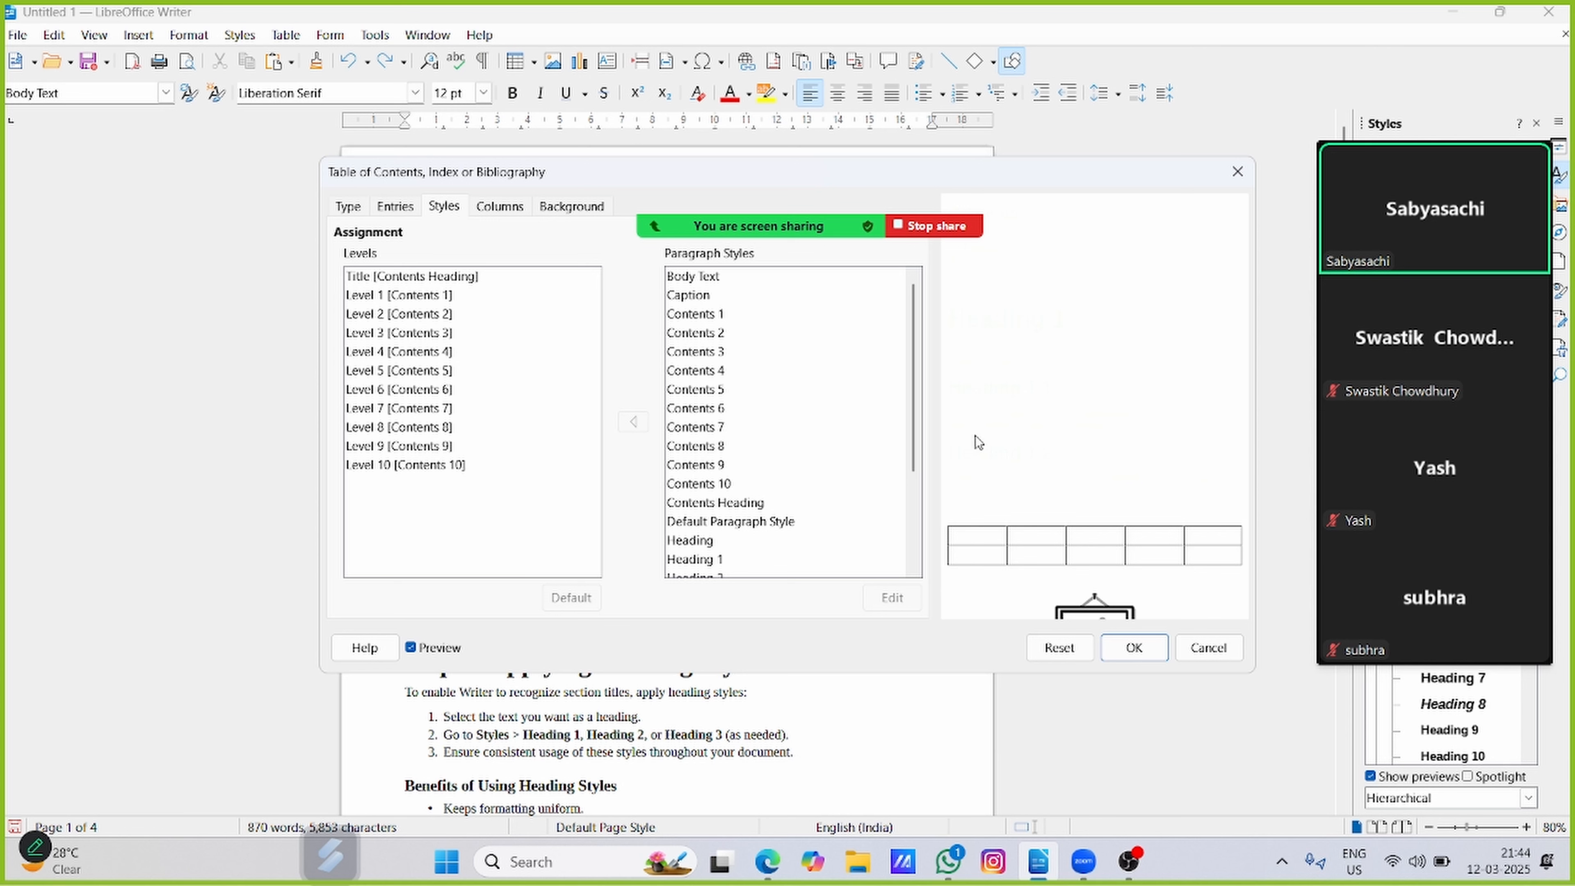
click(419, 281)
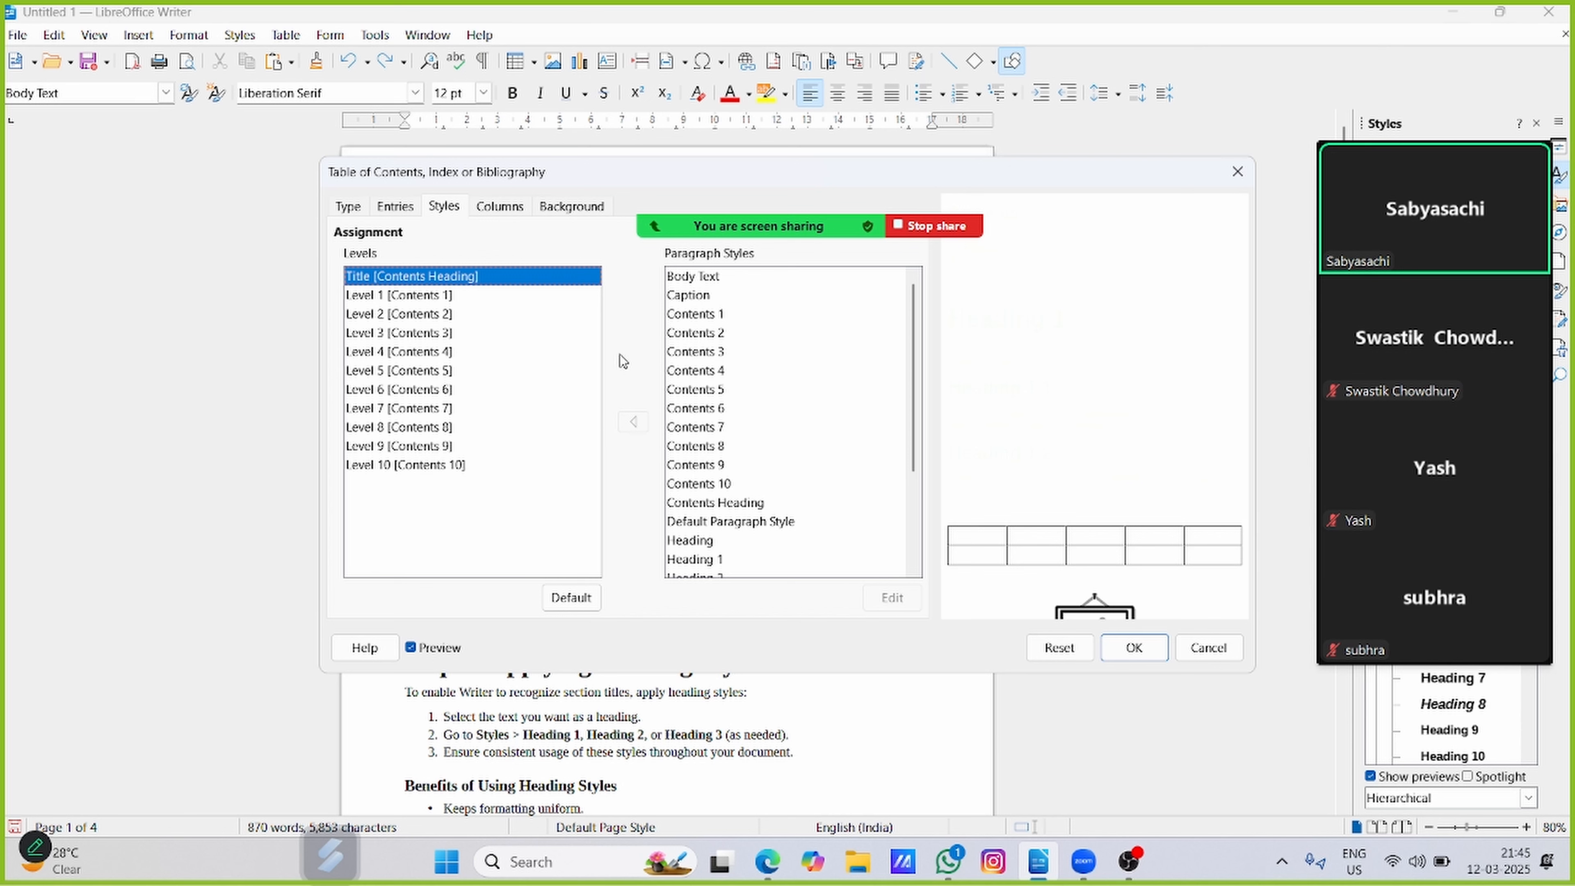
scroll(687, 357, down, 3)
scroll(687, 357, up, 2)
scroll(688, 357, up, 1)
click(709, 548)
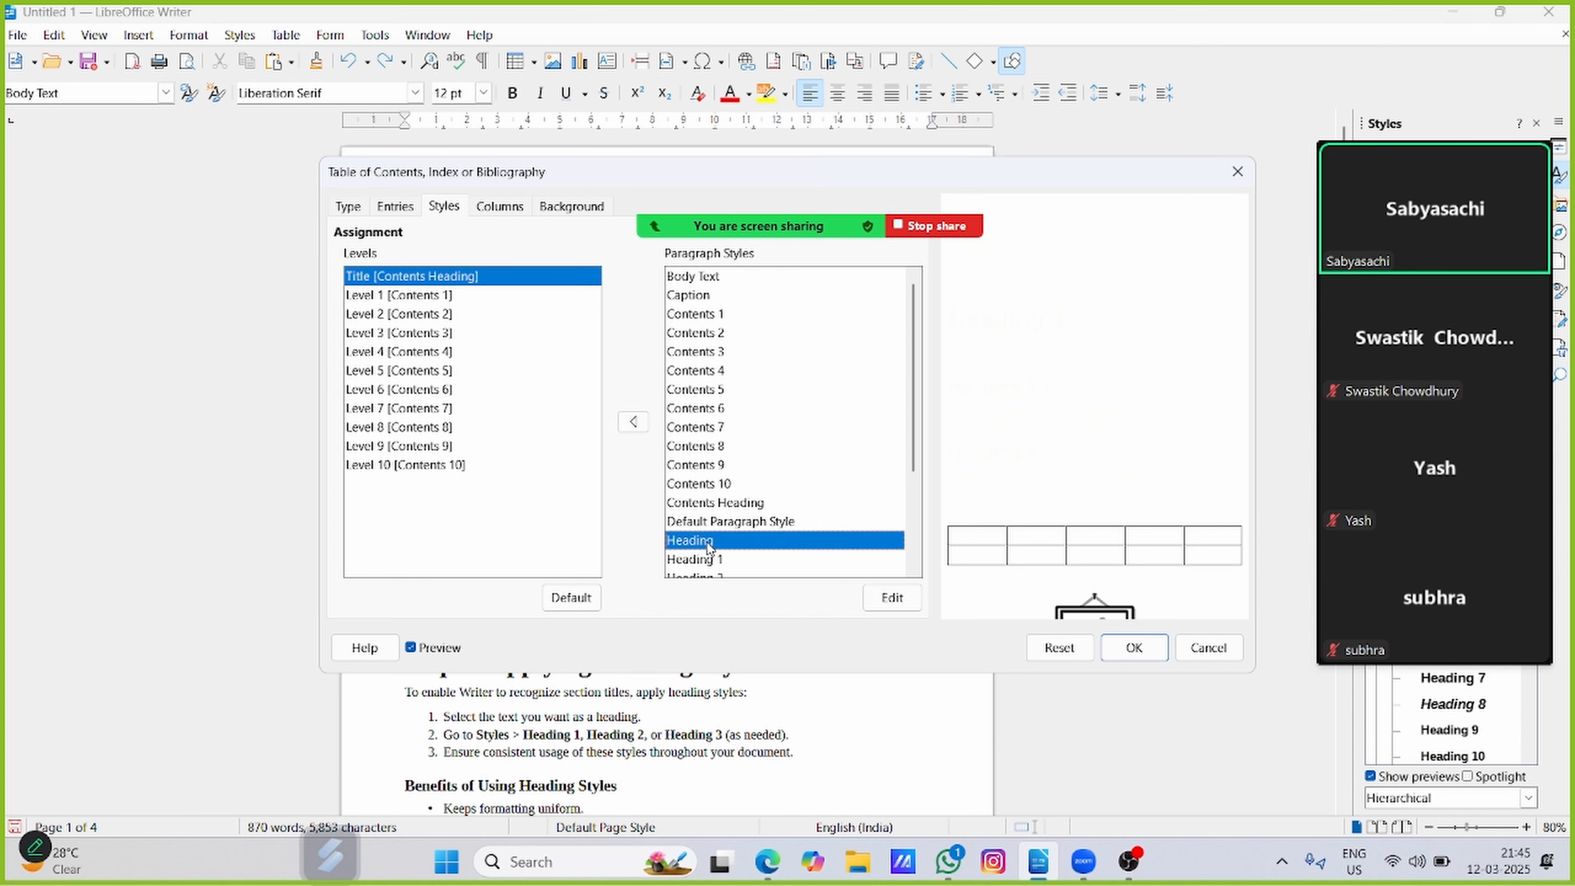
click(634, 423)
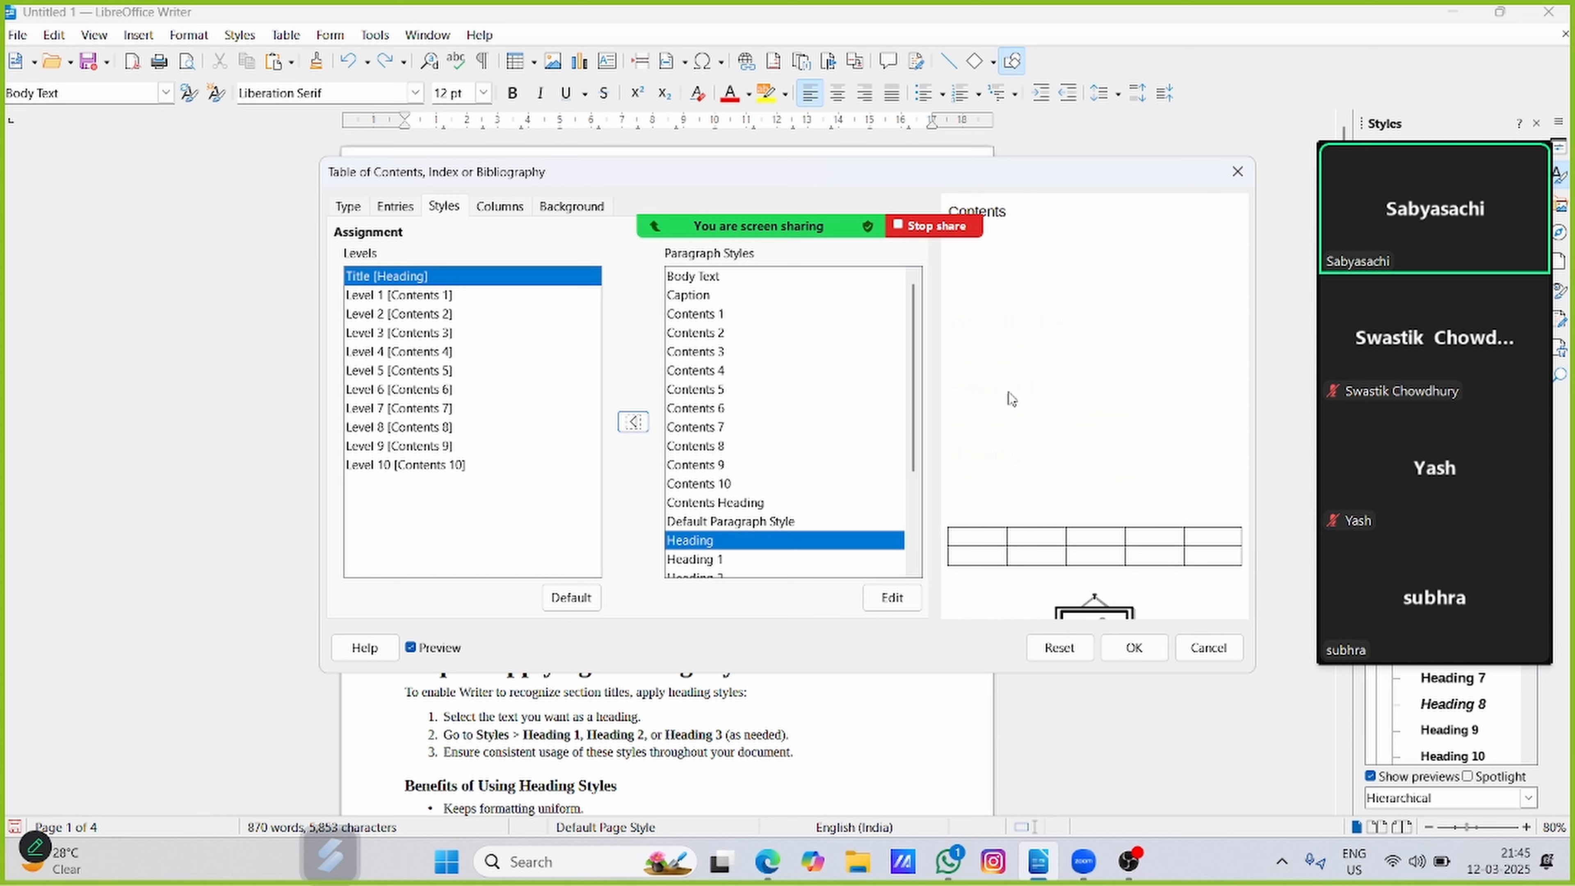
- Check the preview off and on, and set the scope of the table of contents to Entire document
click(412, 648)
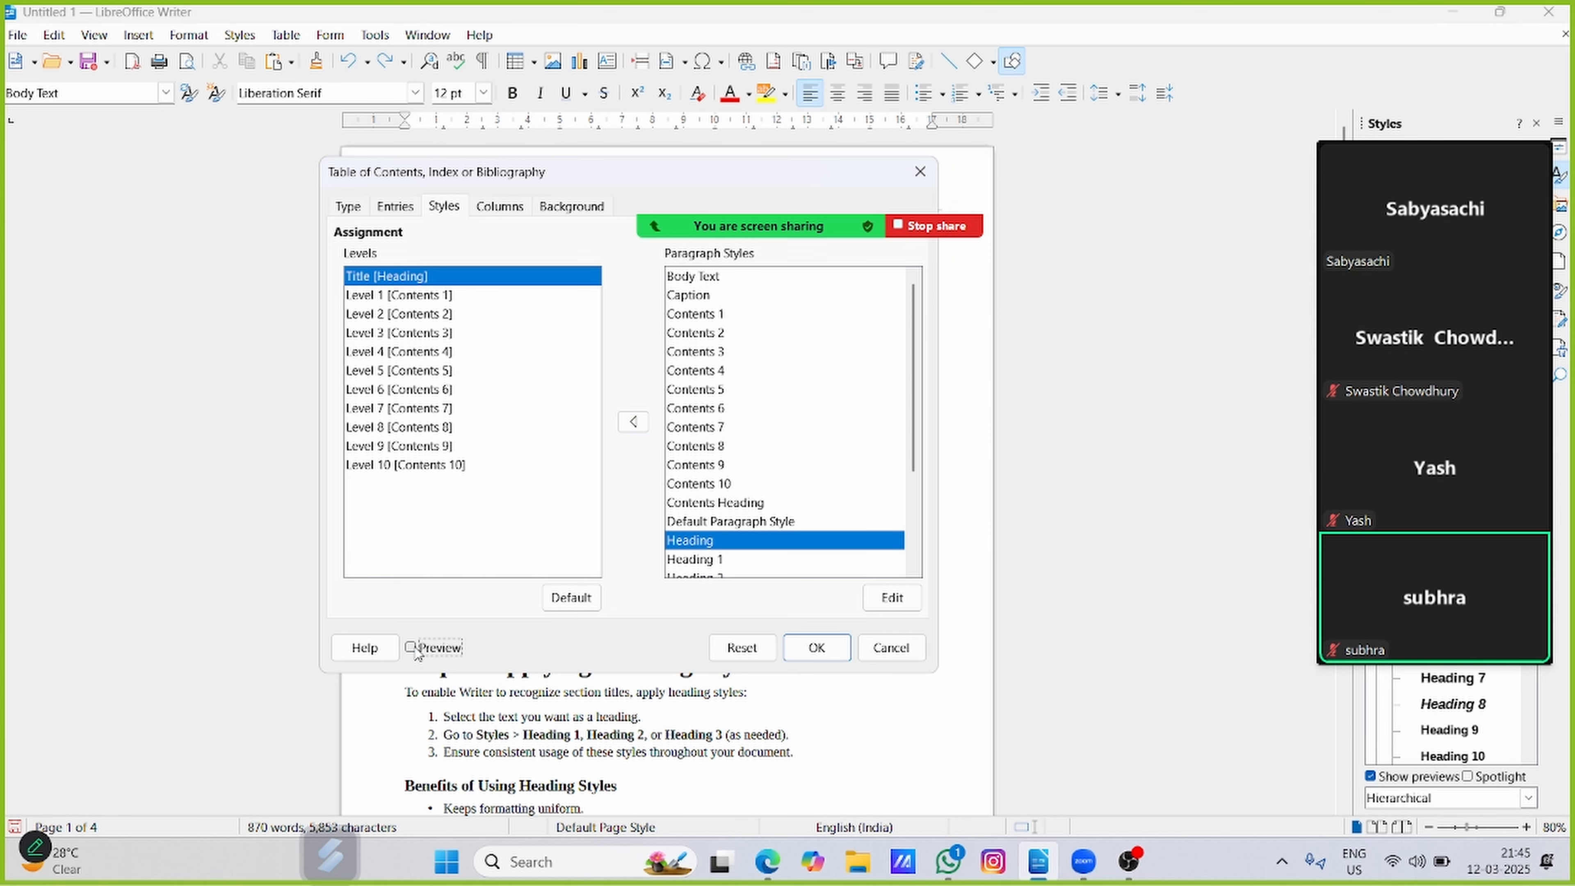
click(411, 648)
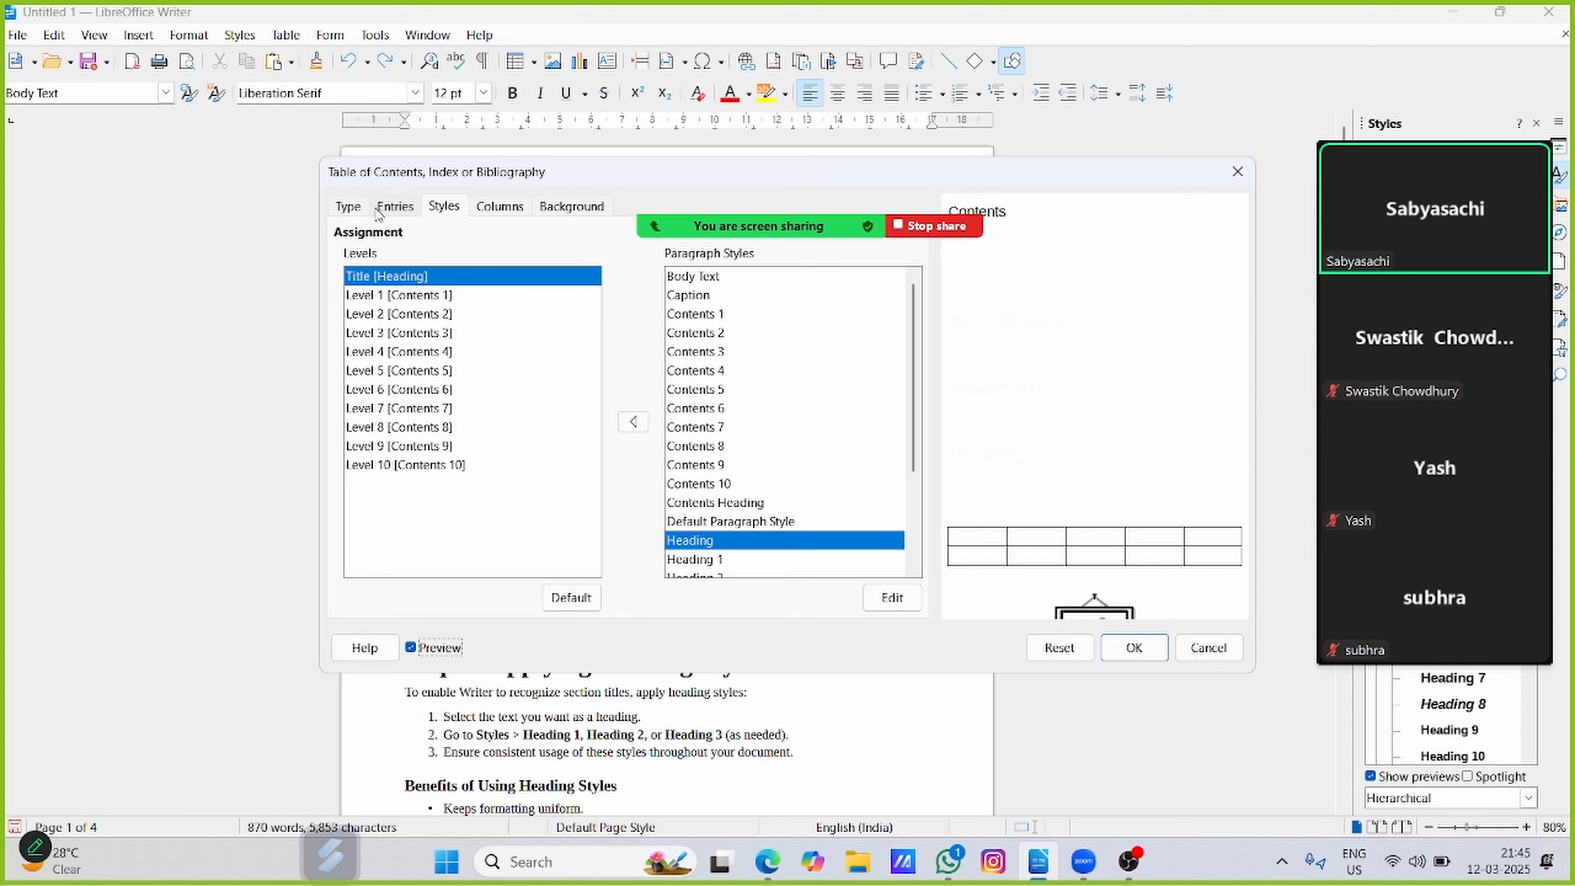
click(359, 208)
click(476, 358)
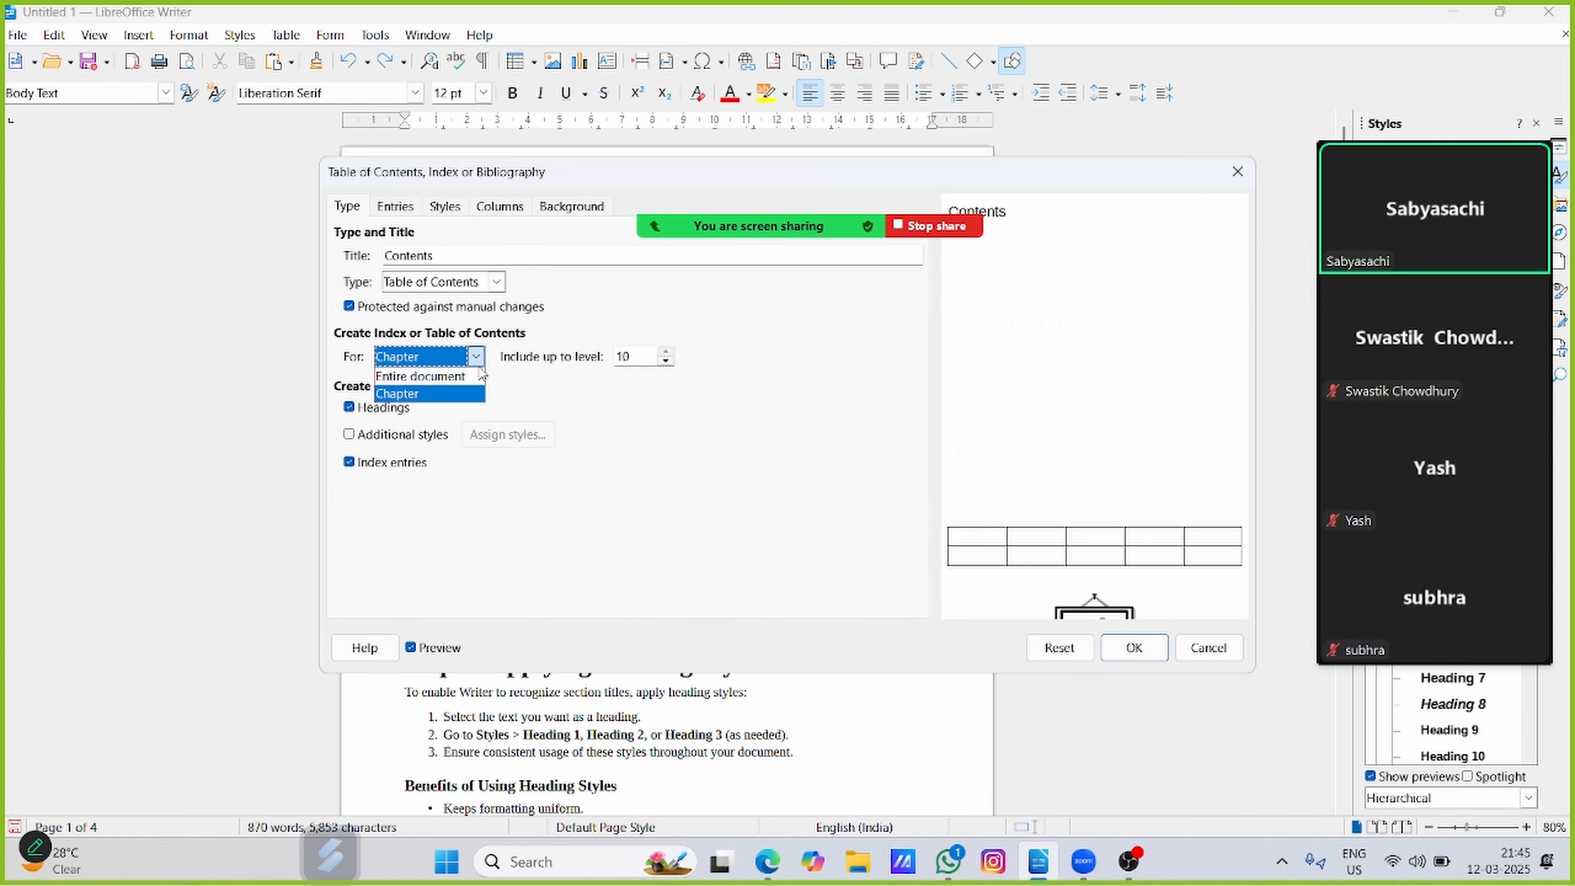
click(457, 377)
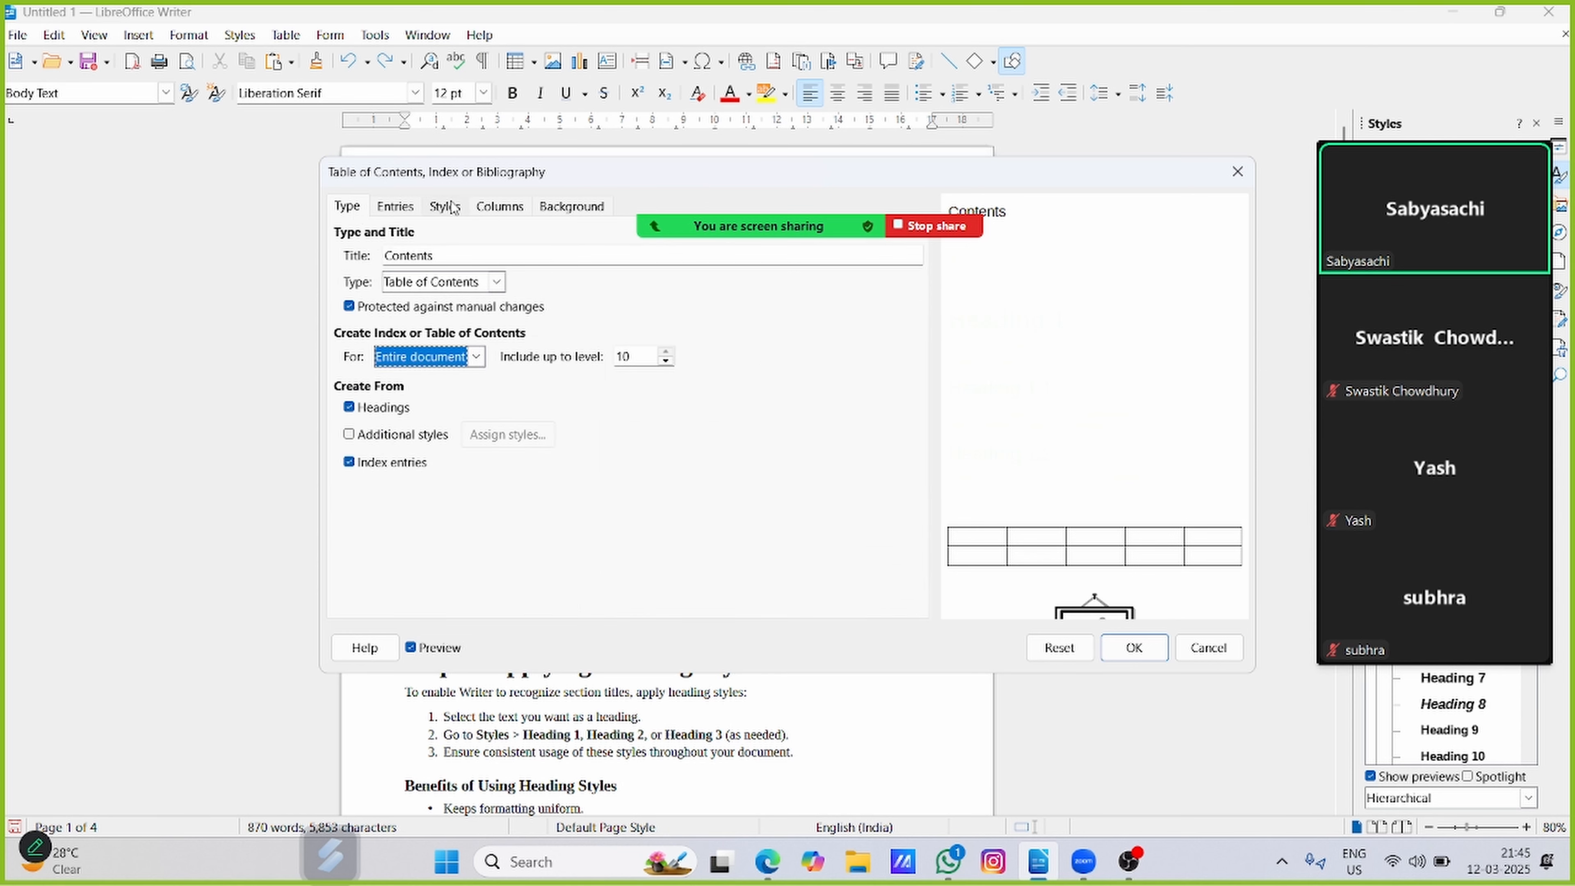
- Review the style assignments and column settings, and insert the protected table of contents
click(455, 208)
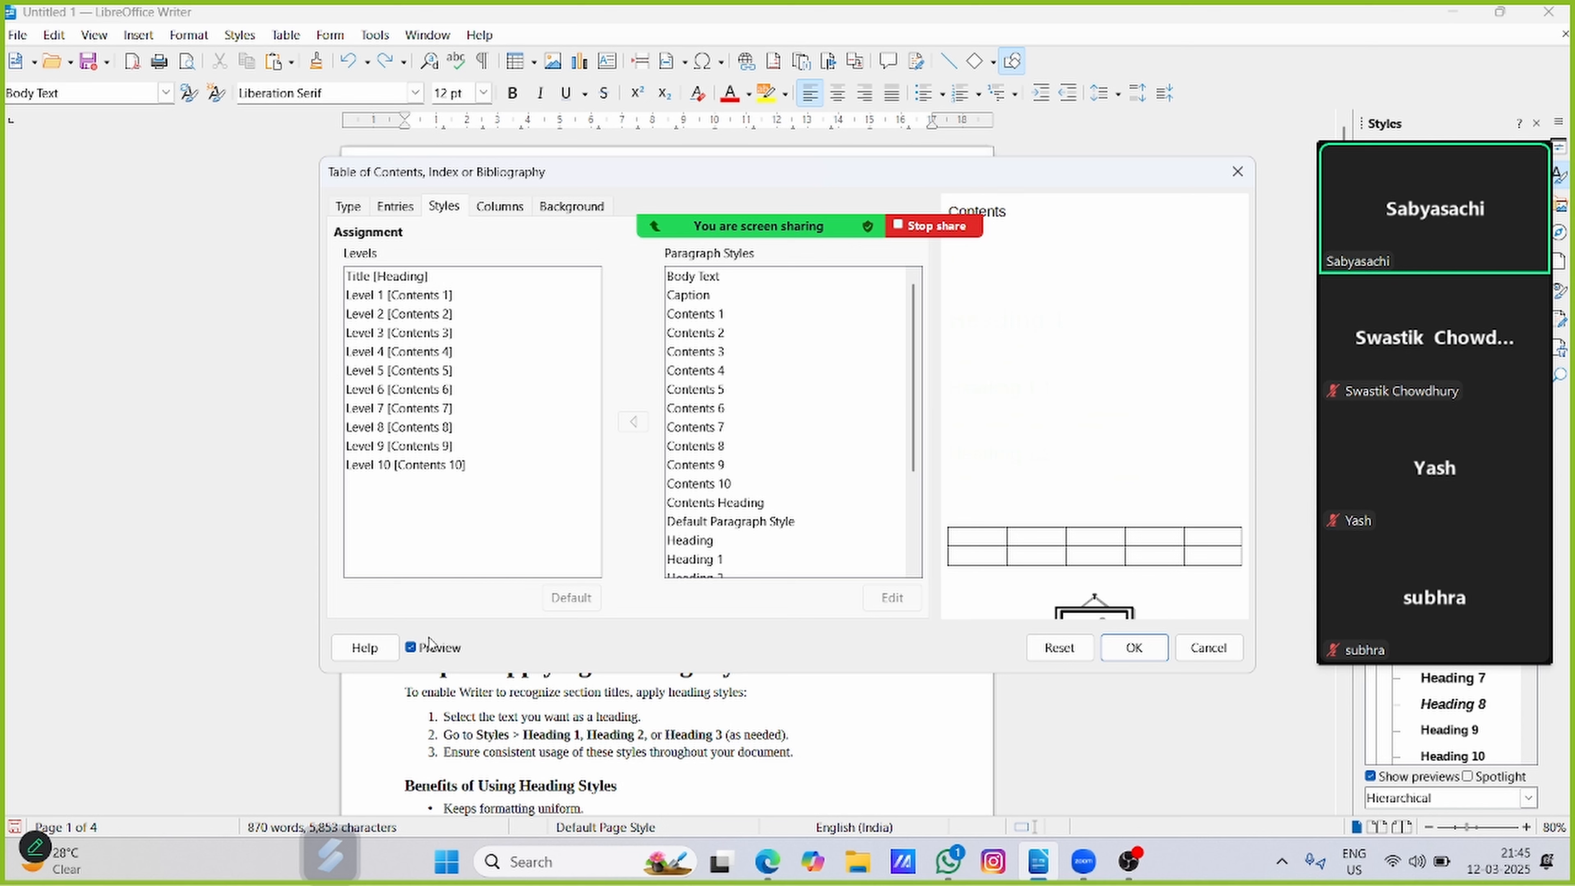
click(413, 647)
click(412, 647)
click(502, 208)
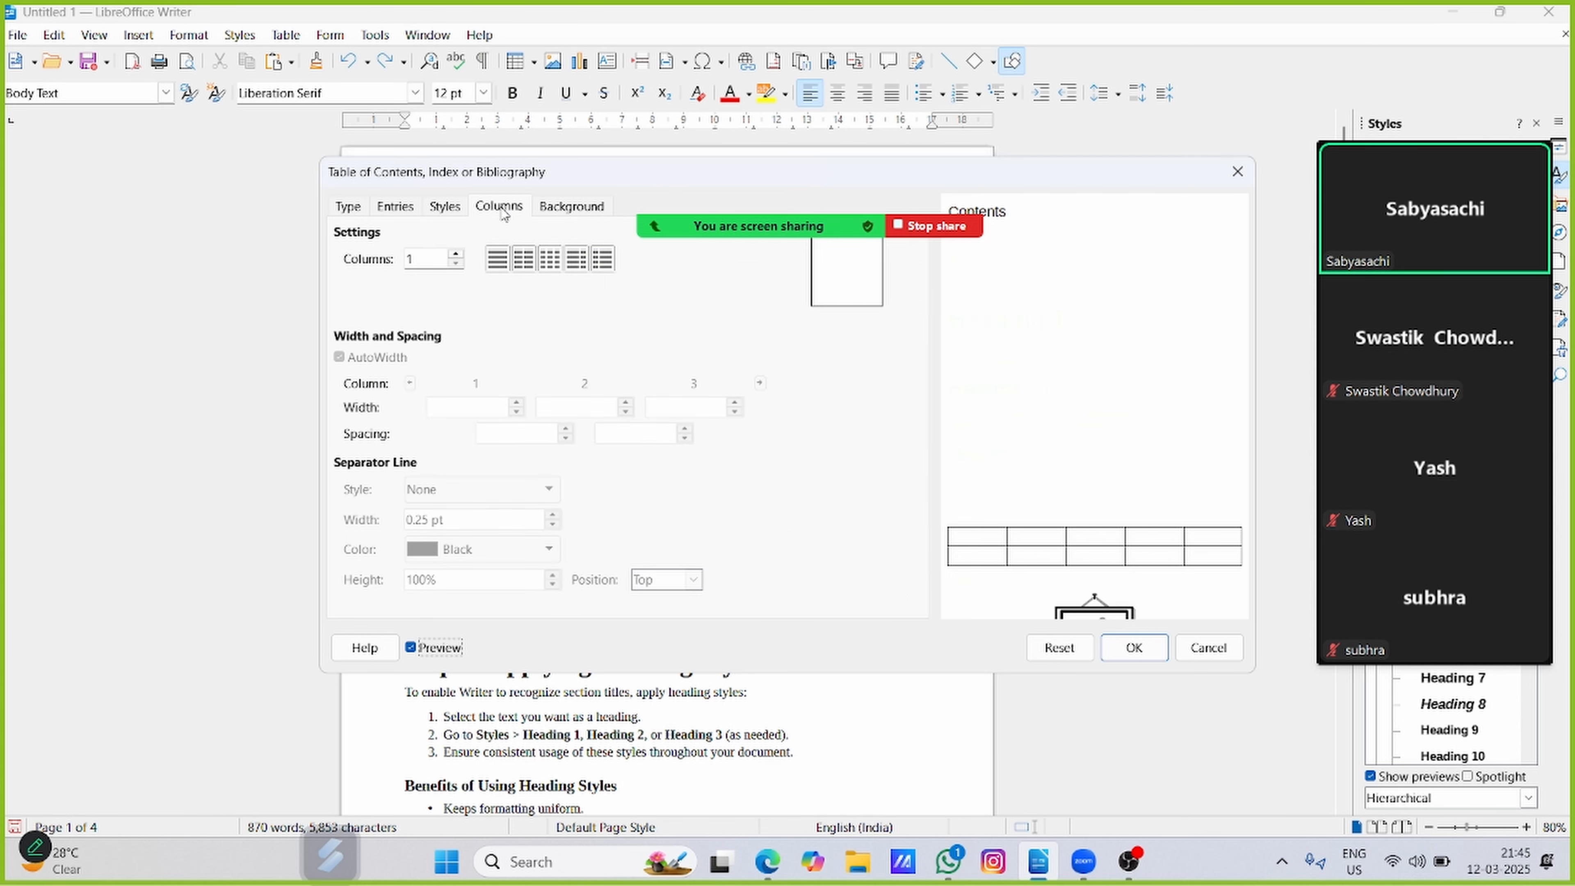
click(452, 210)
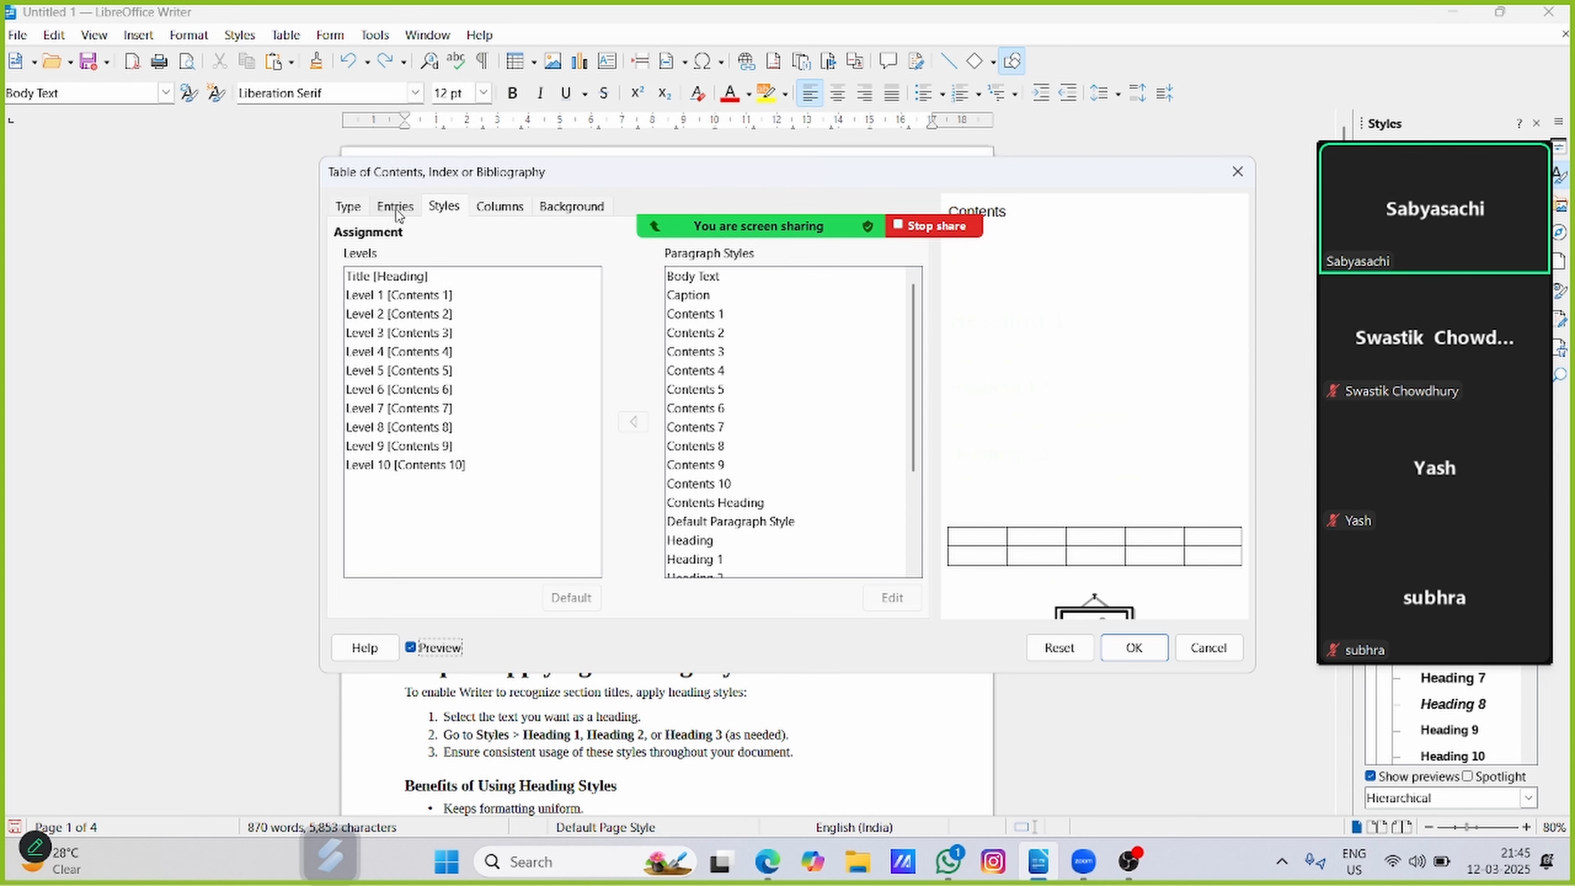
click(1134, 647)
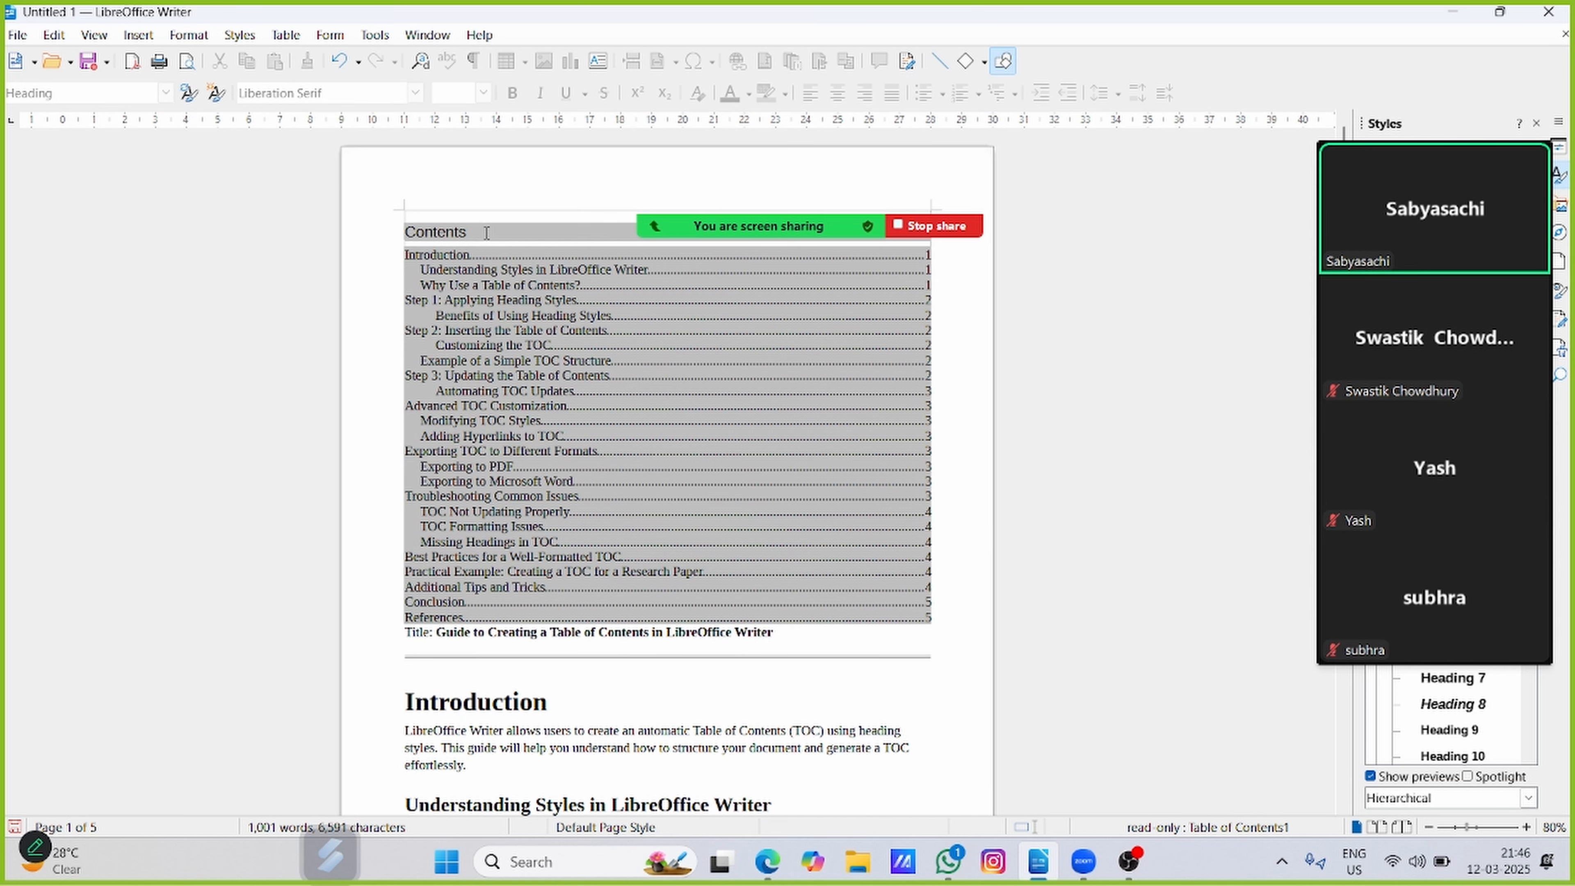
- Edit the inserted table of contents to use 2 columns
right_click(675, 331)
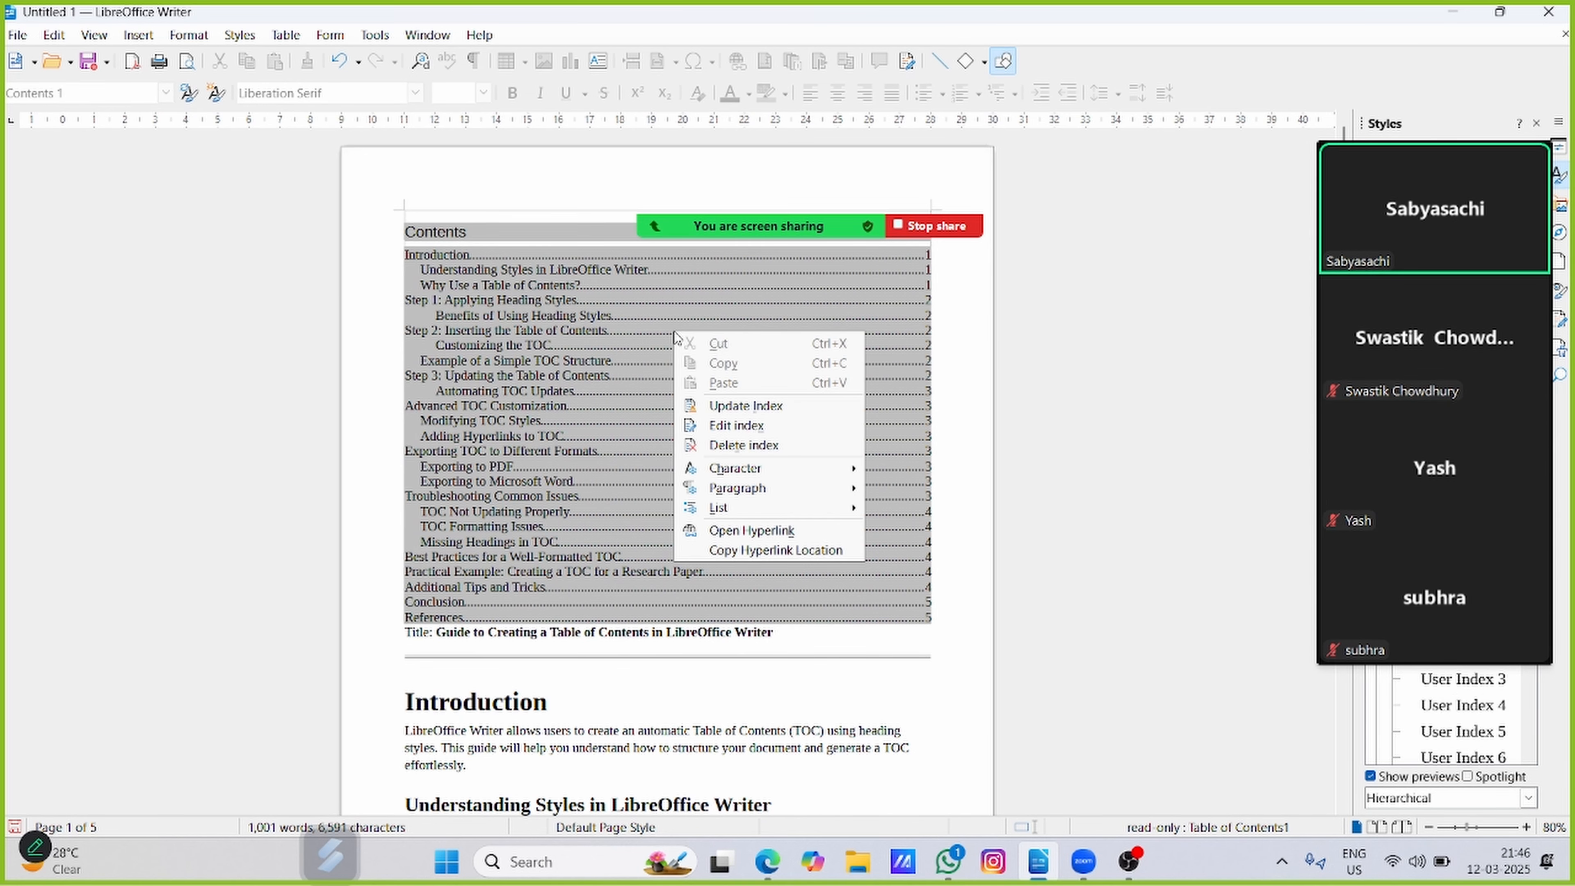
click(806, 425)
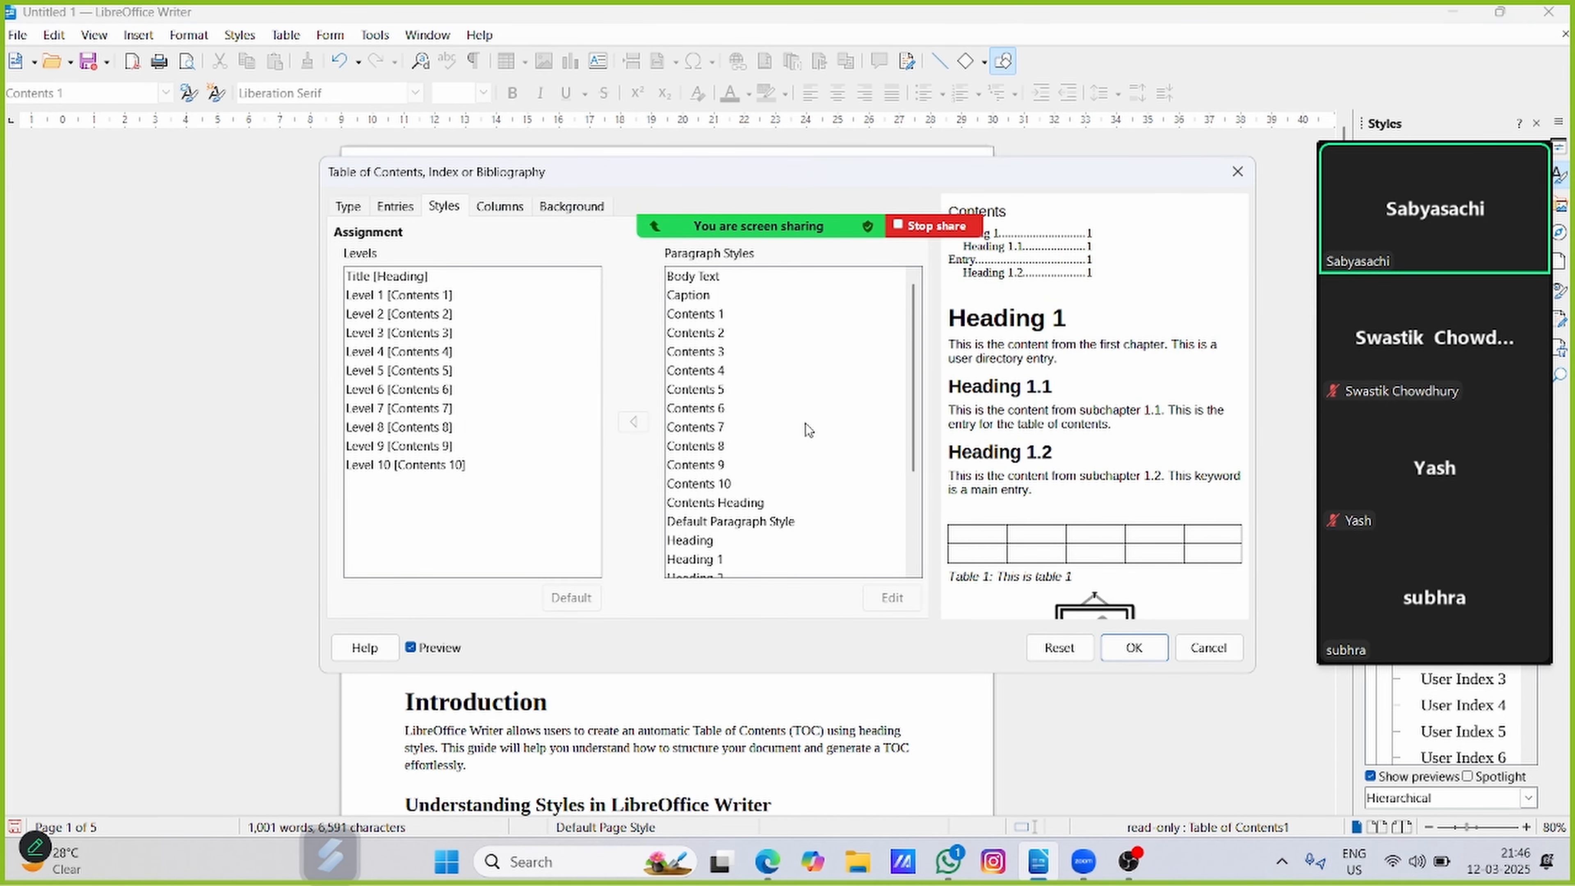
click(502, 207)
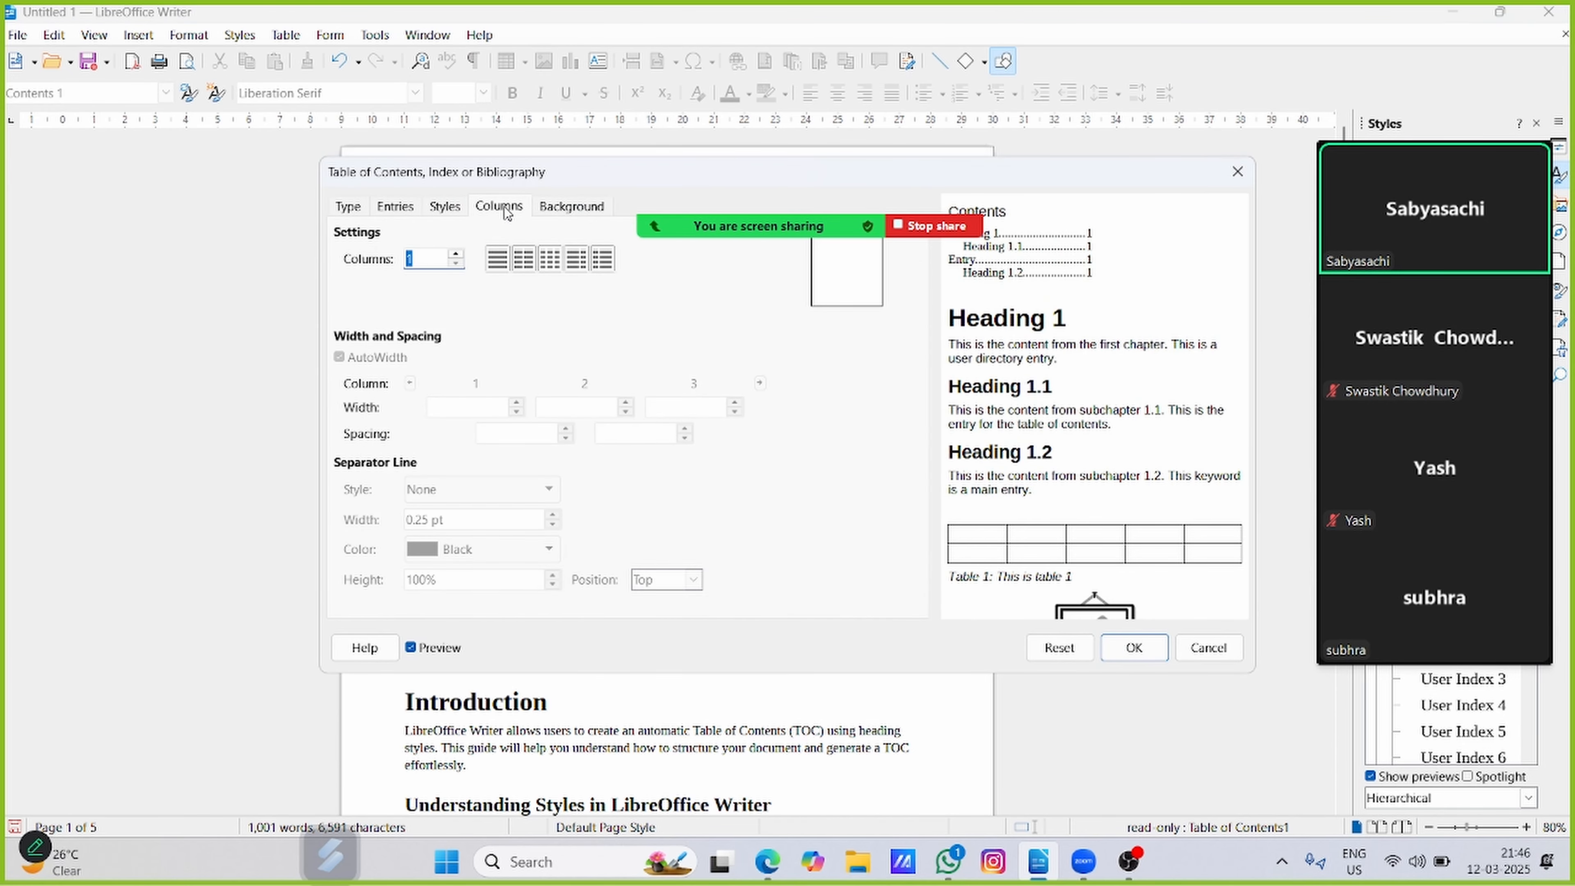
click(455, 255)
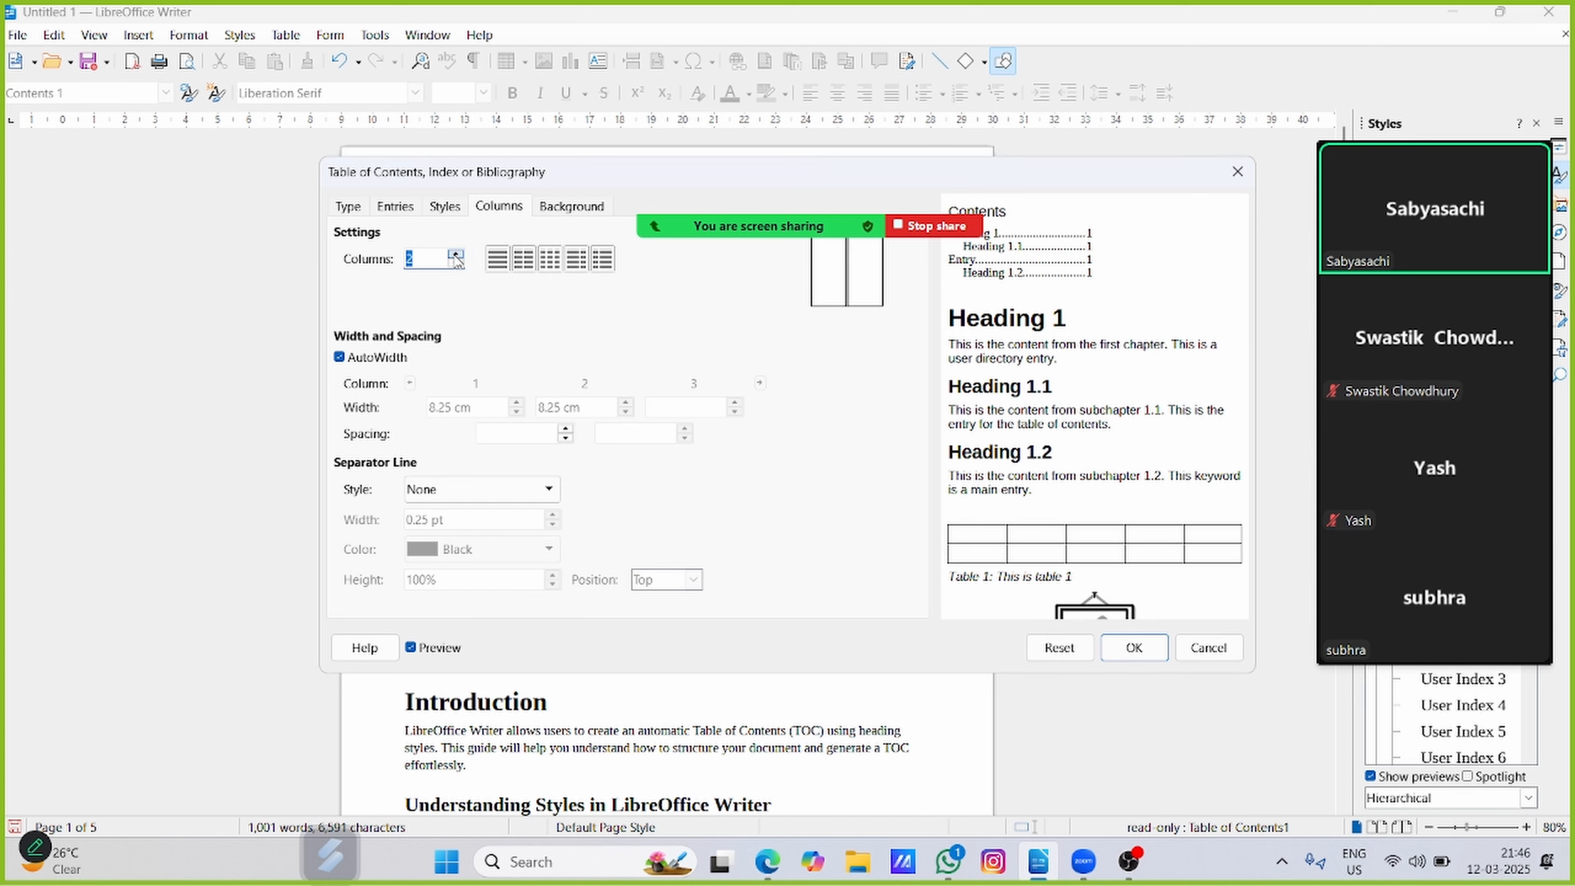
click(1134, 648)
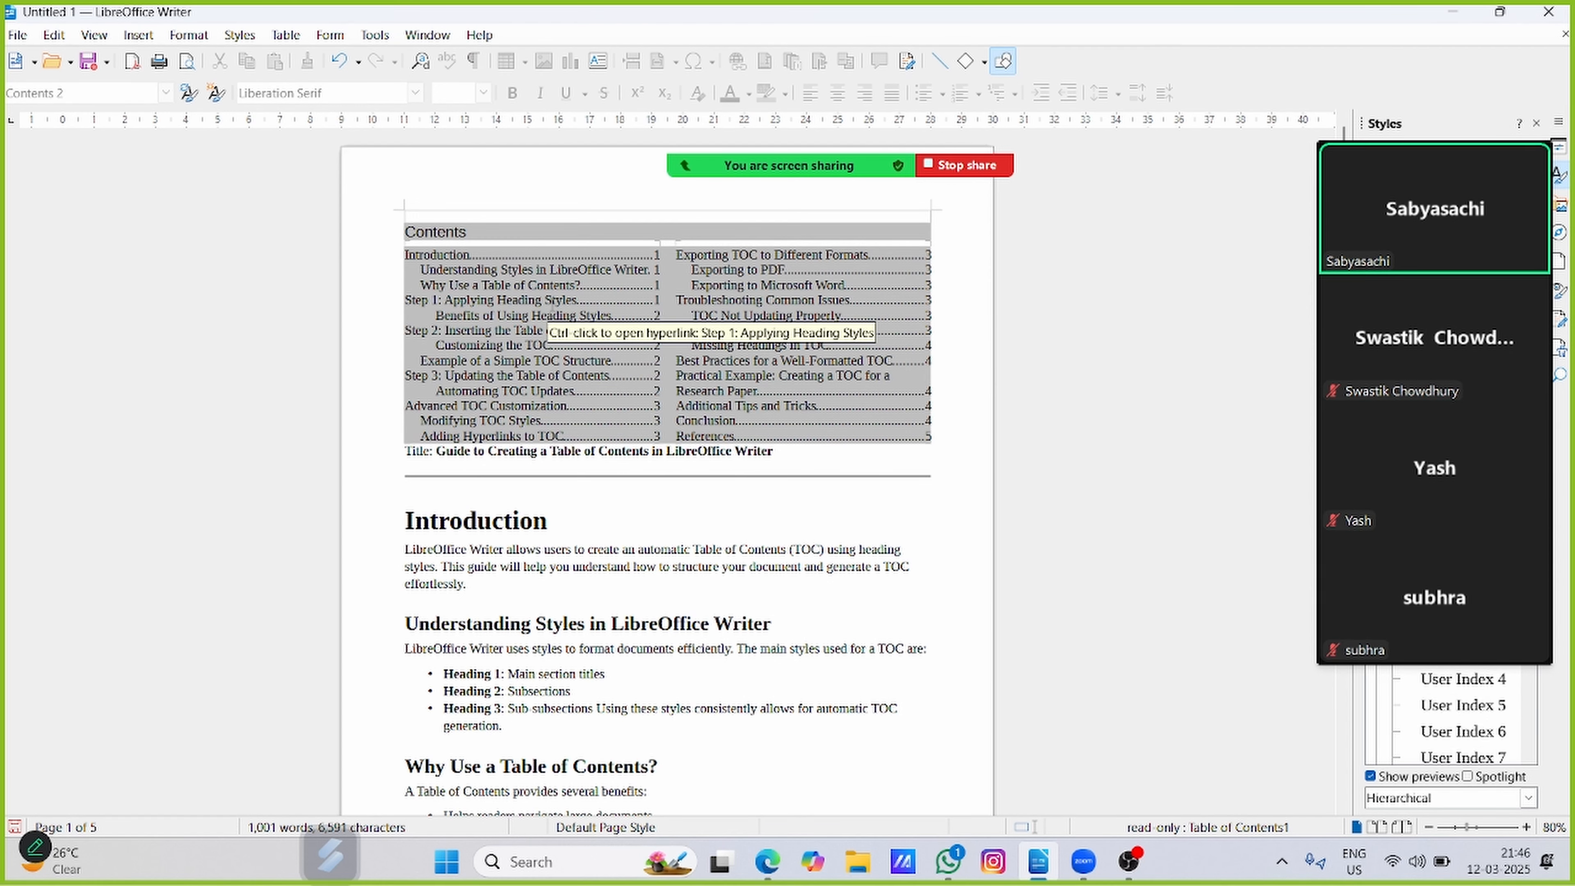
- Change the table of contents layout to 3 columns
right_click(551, 305)
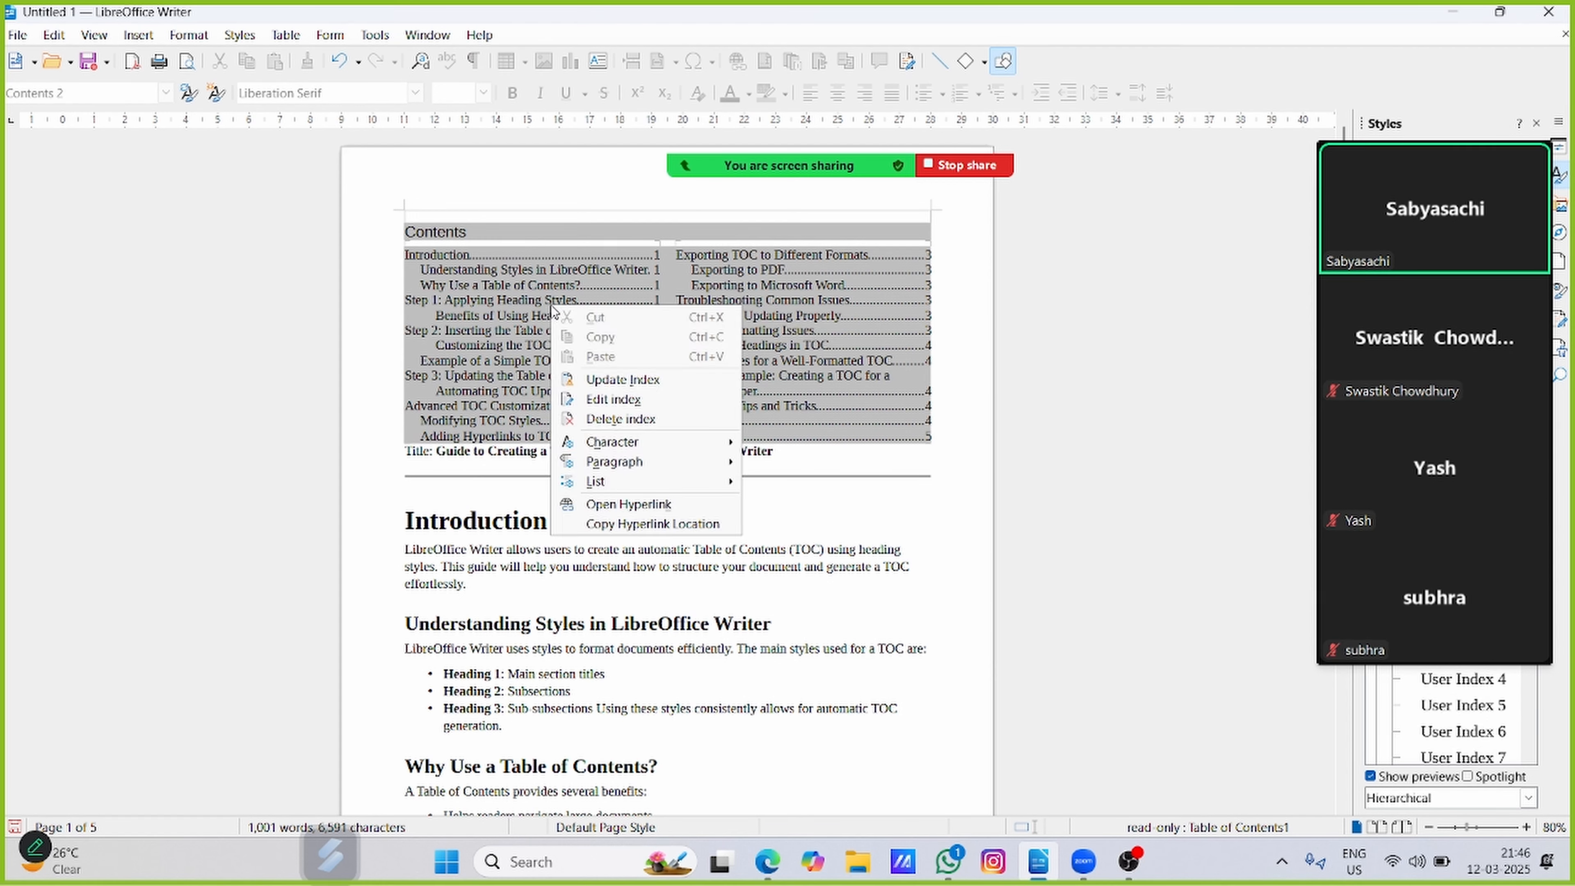
click(595, 399)
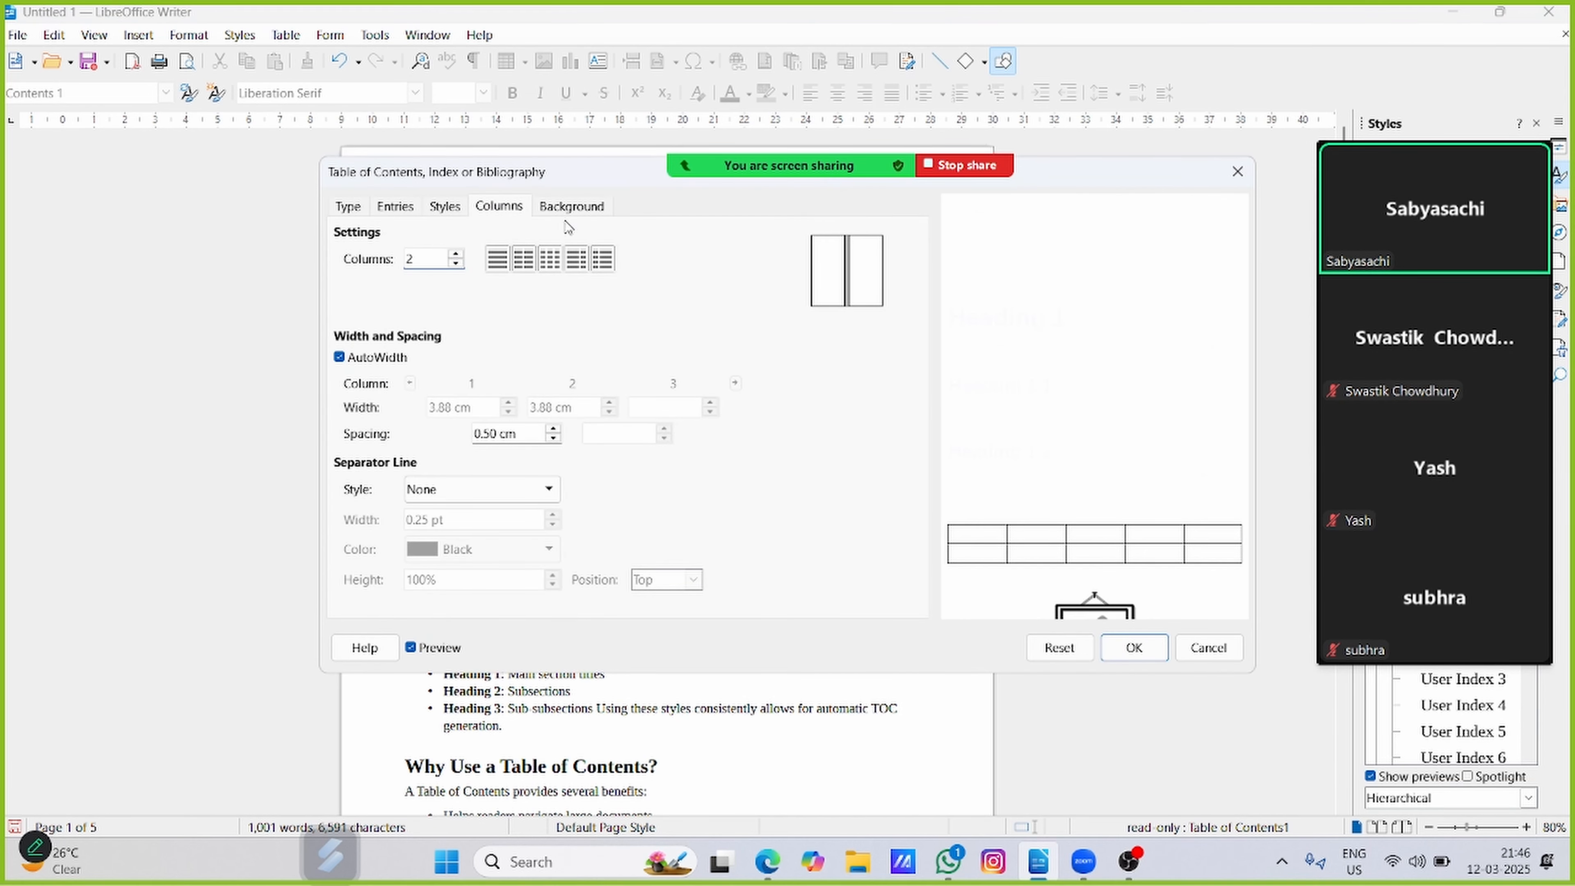
click(457, 253)
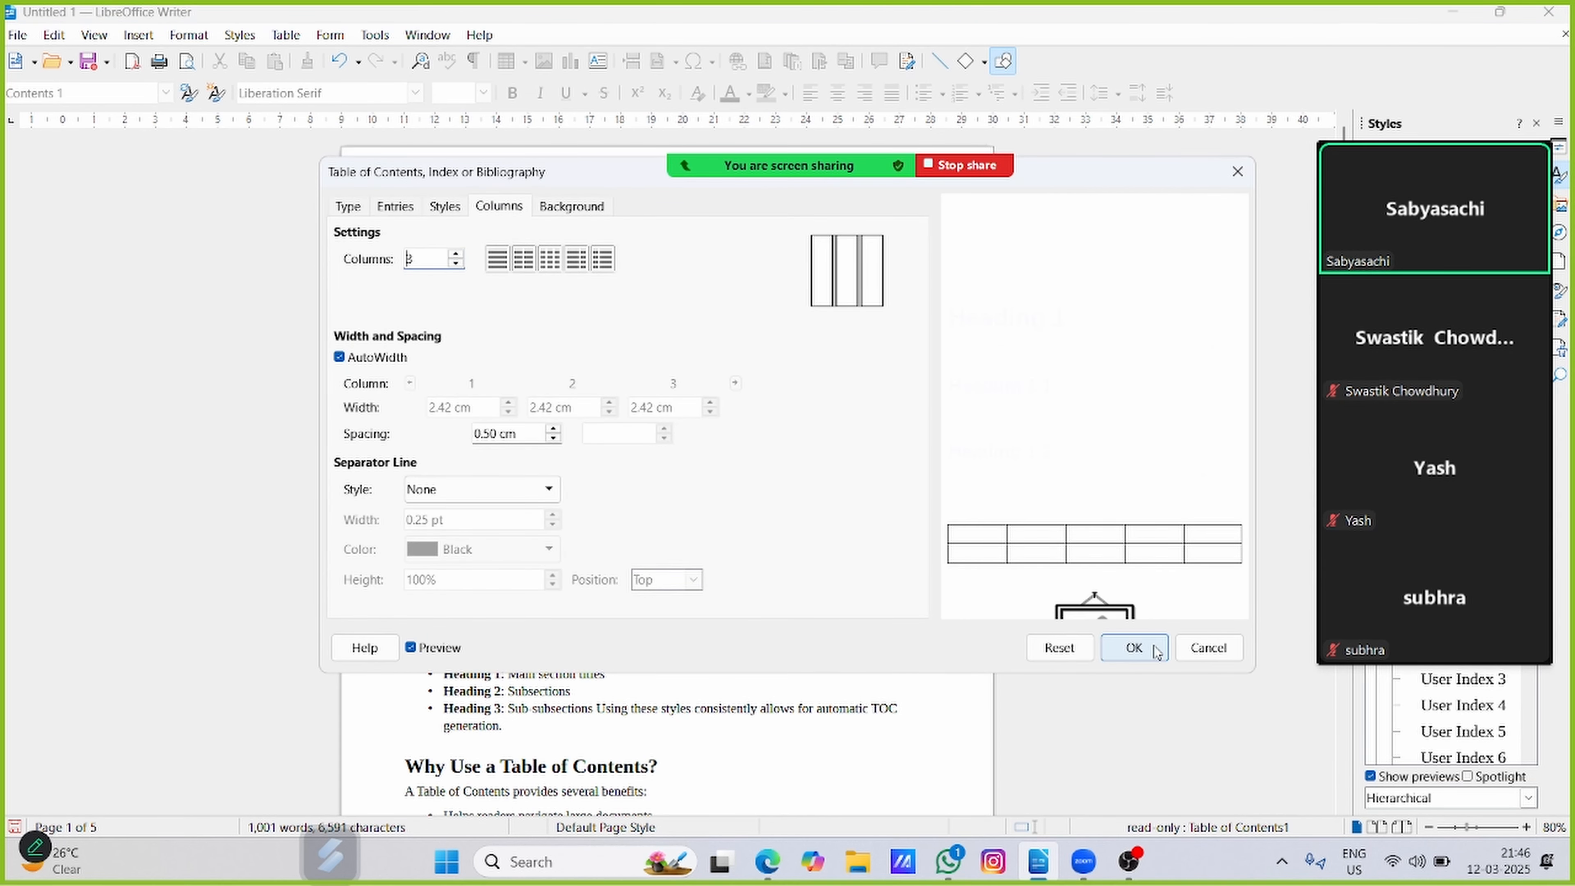
click(1133, 648)
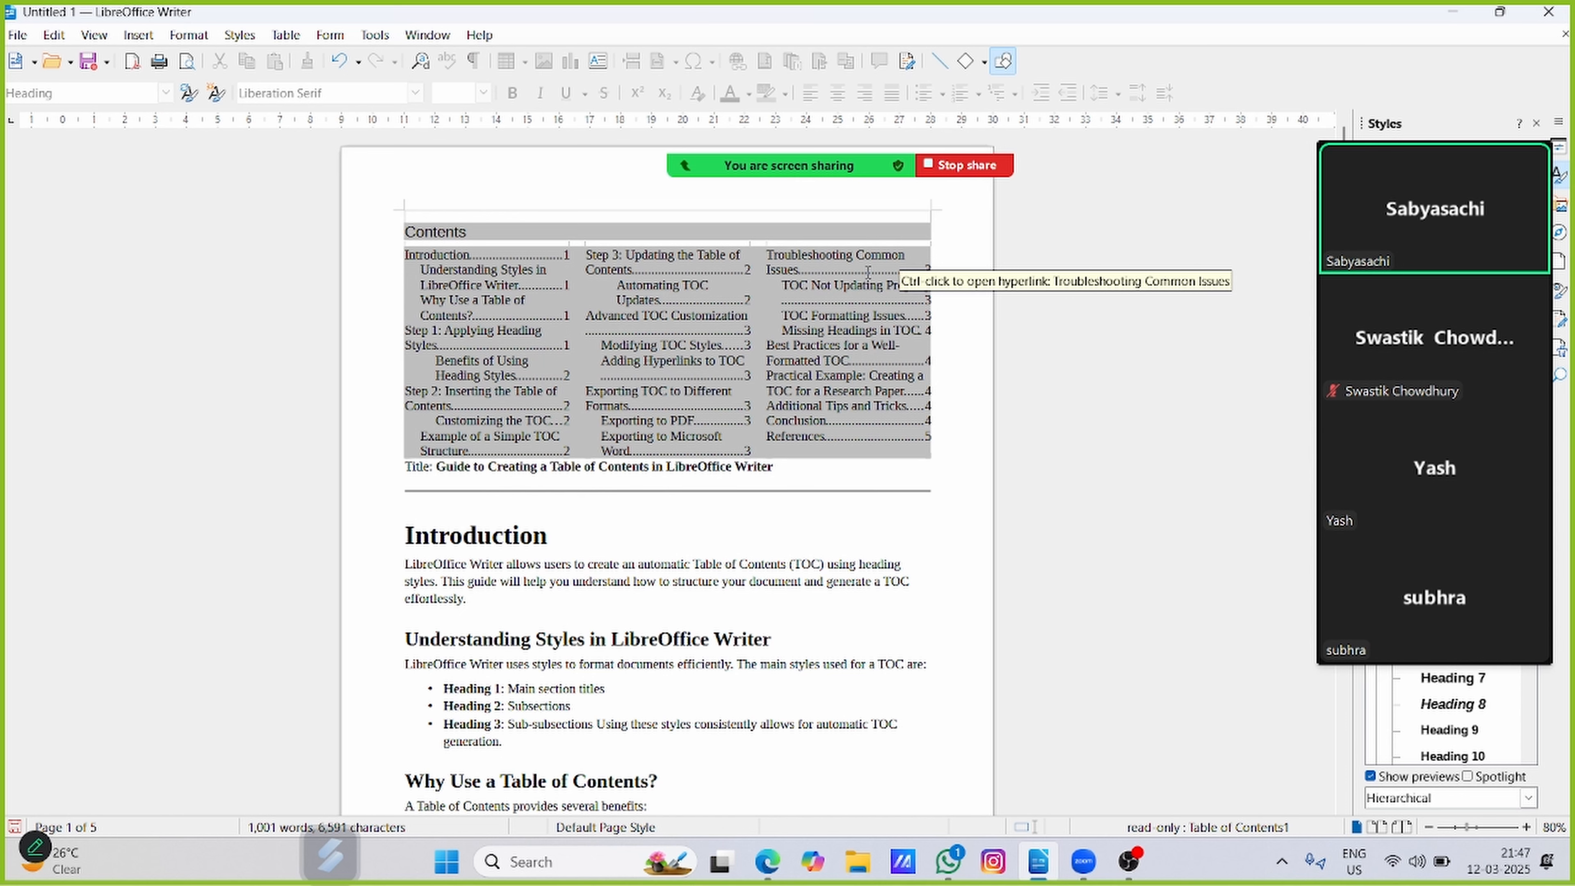
- Edit the table of contents to use 1 column and a light yellow background colour, hex ffffd7
right_click(694, 267)
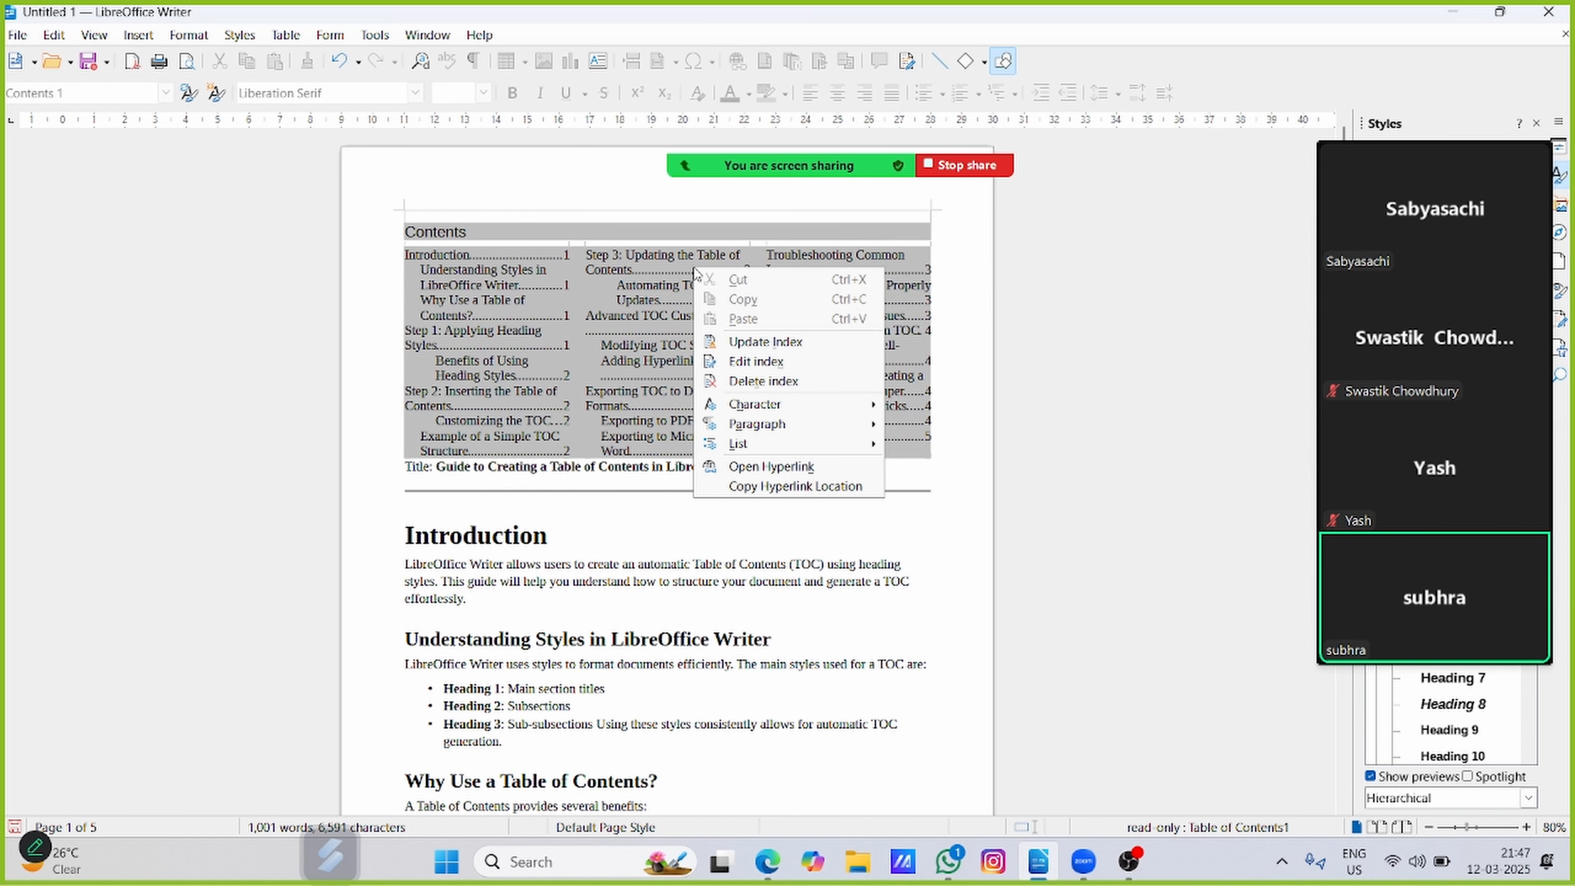
click(746, 364)
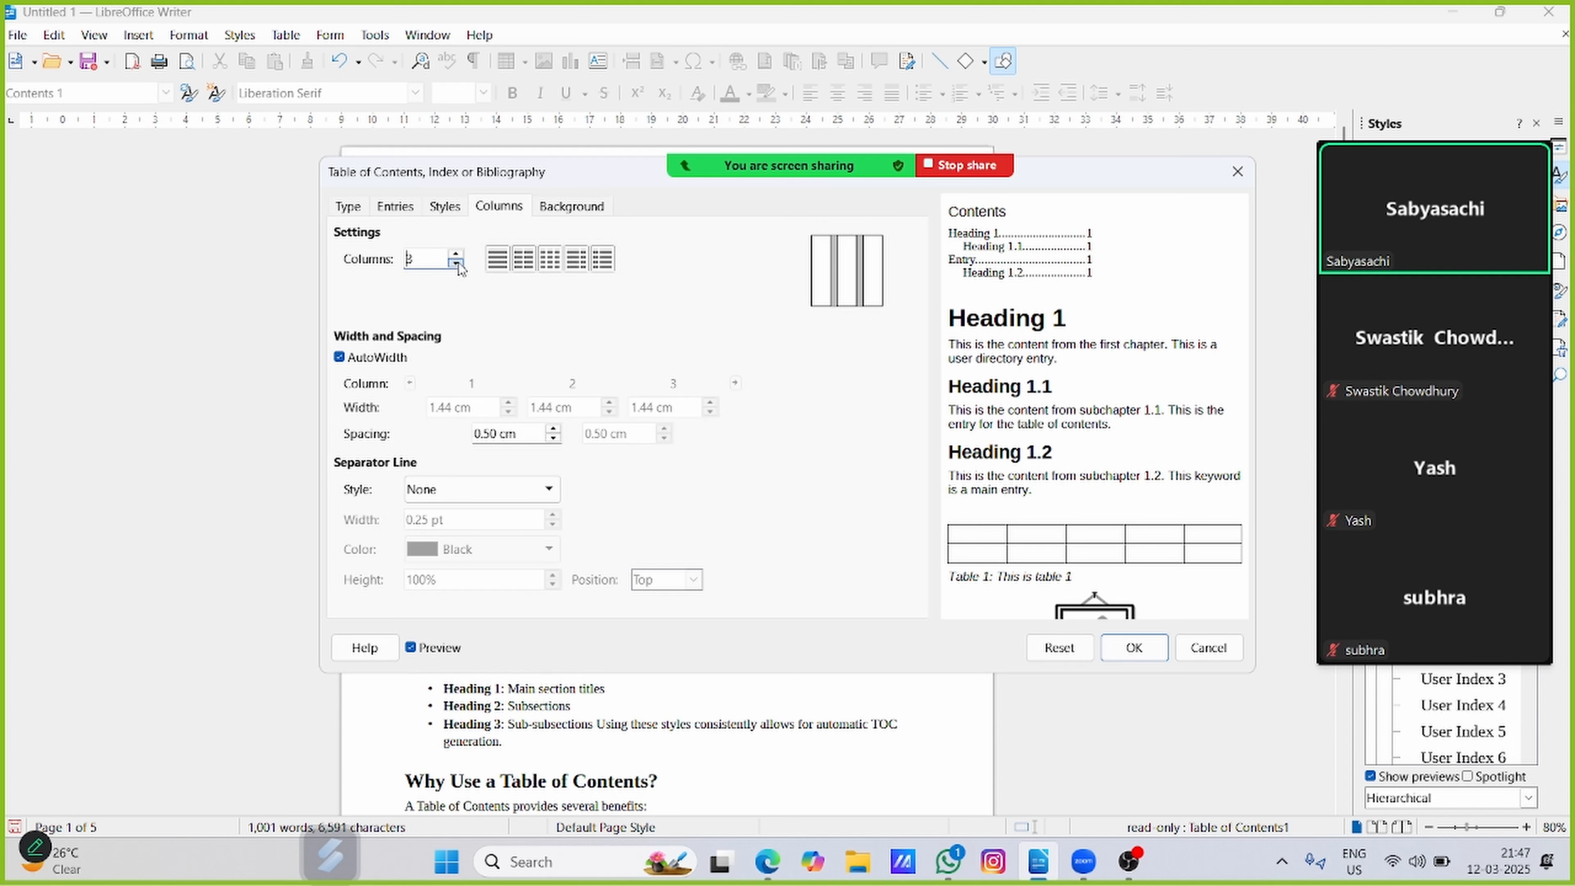
click(459, 263)
click(459, 263)
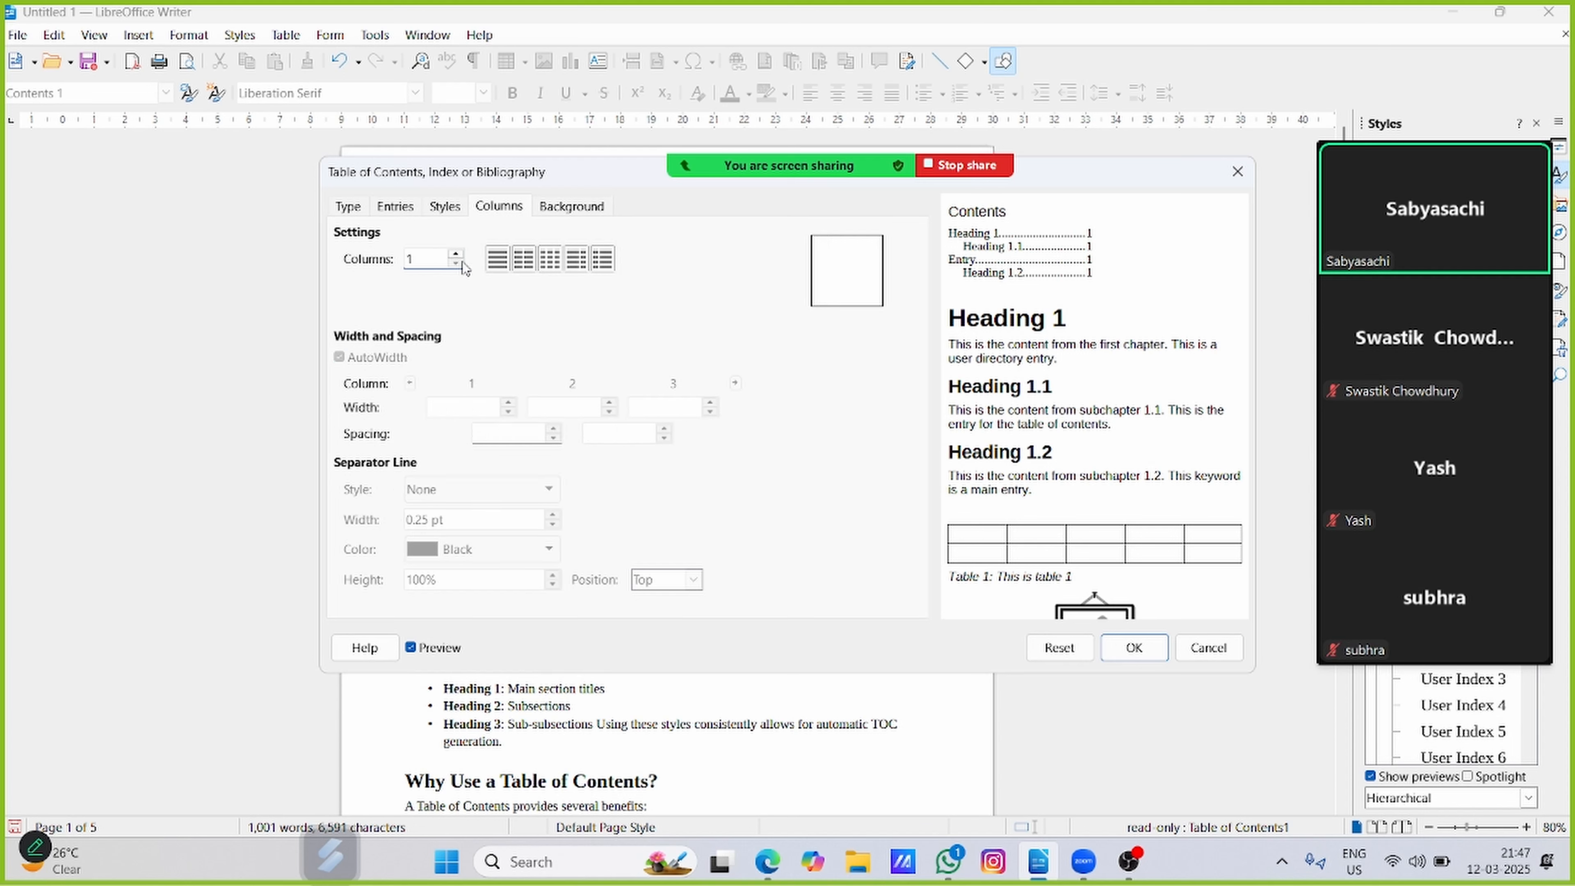
click(563, 211)
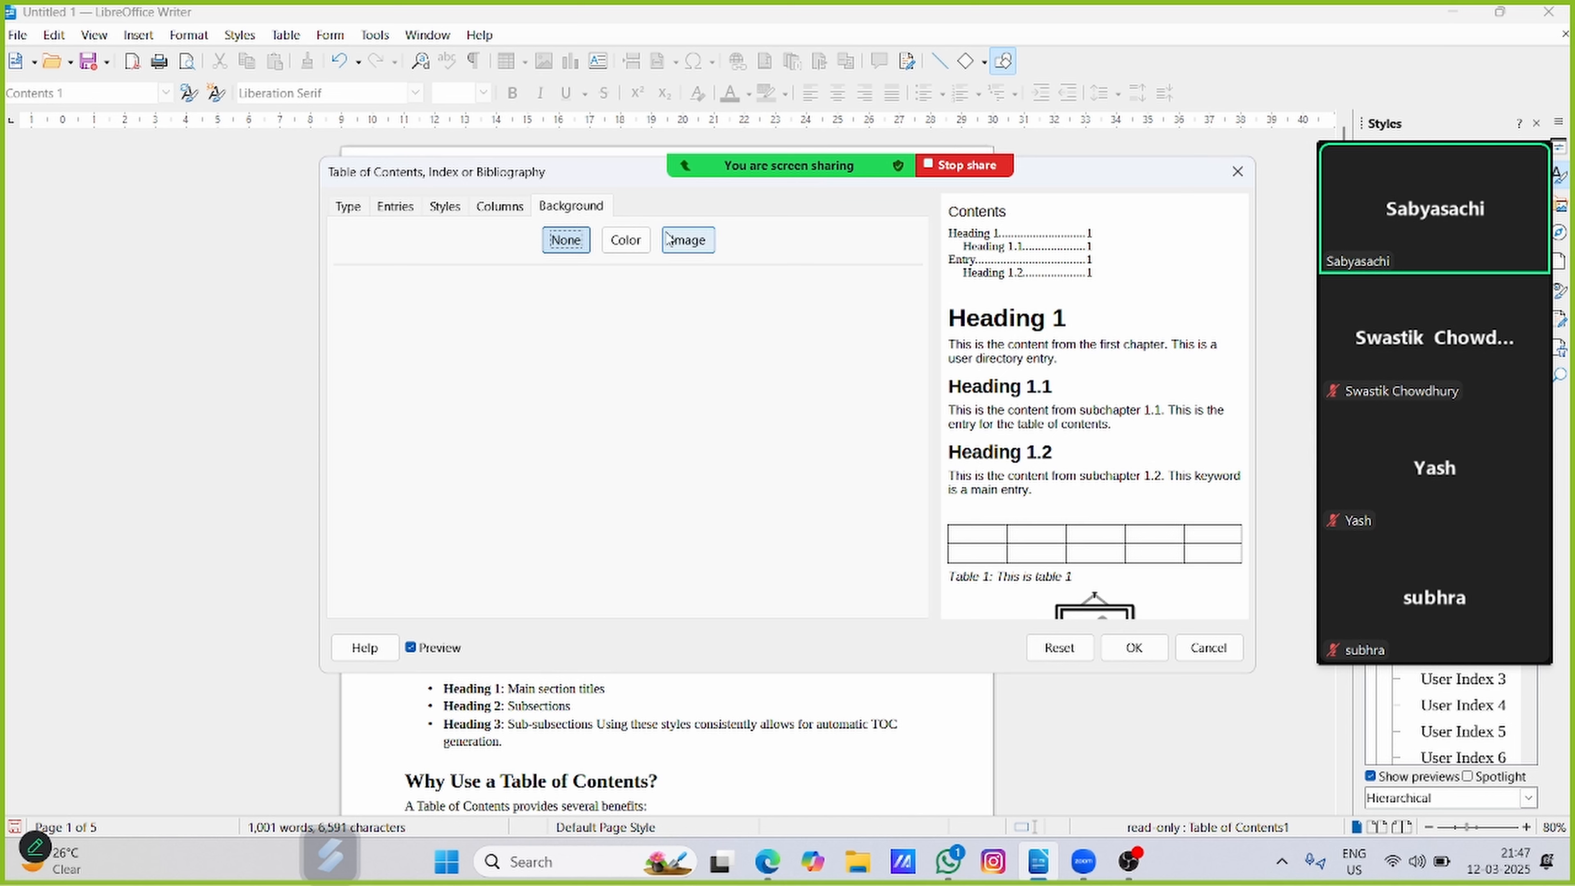
click(626, 239)
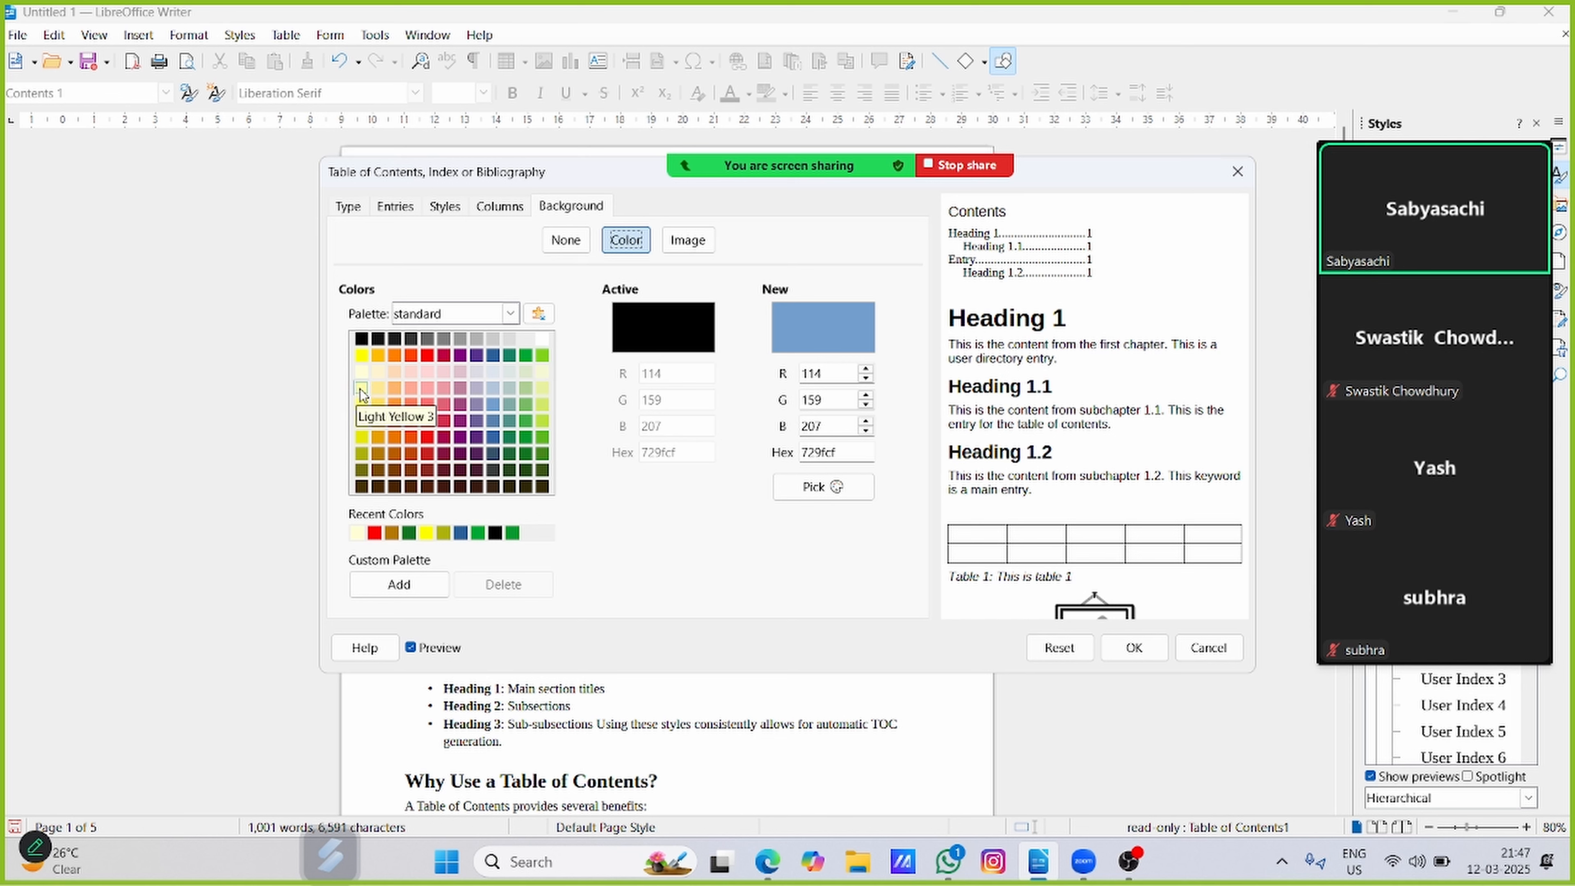
click(356, 374)
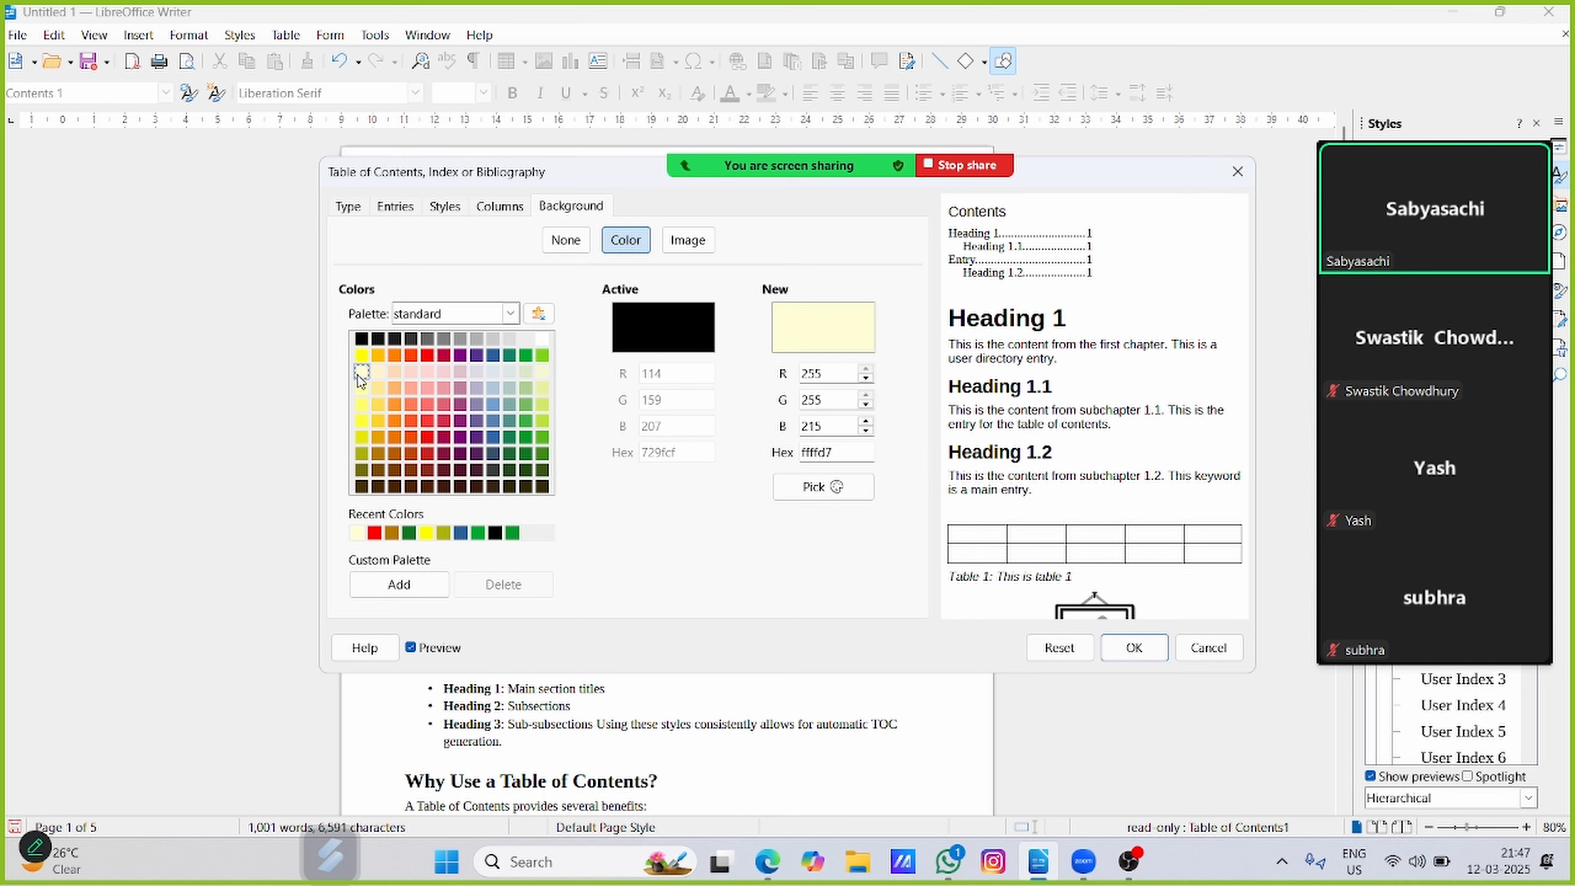
click(1140, 657)
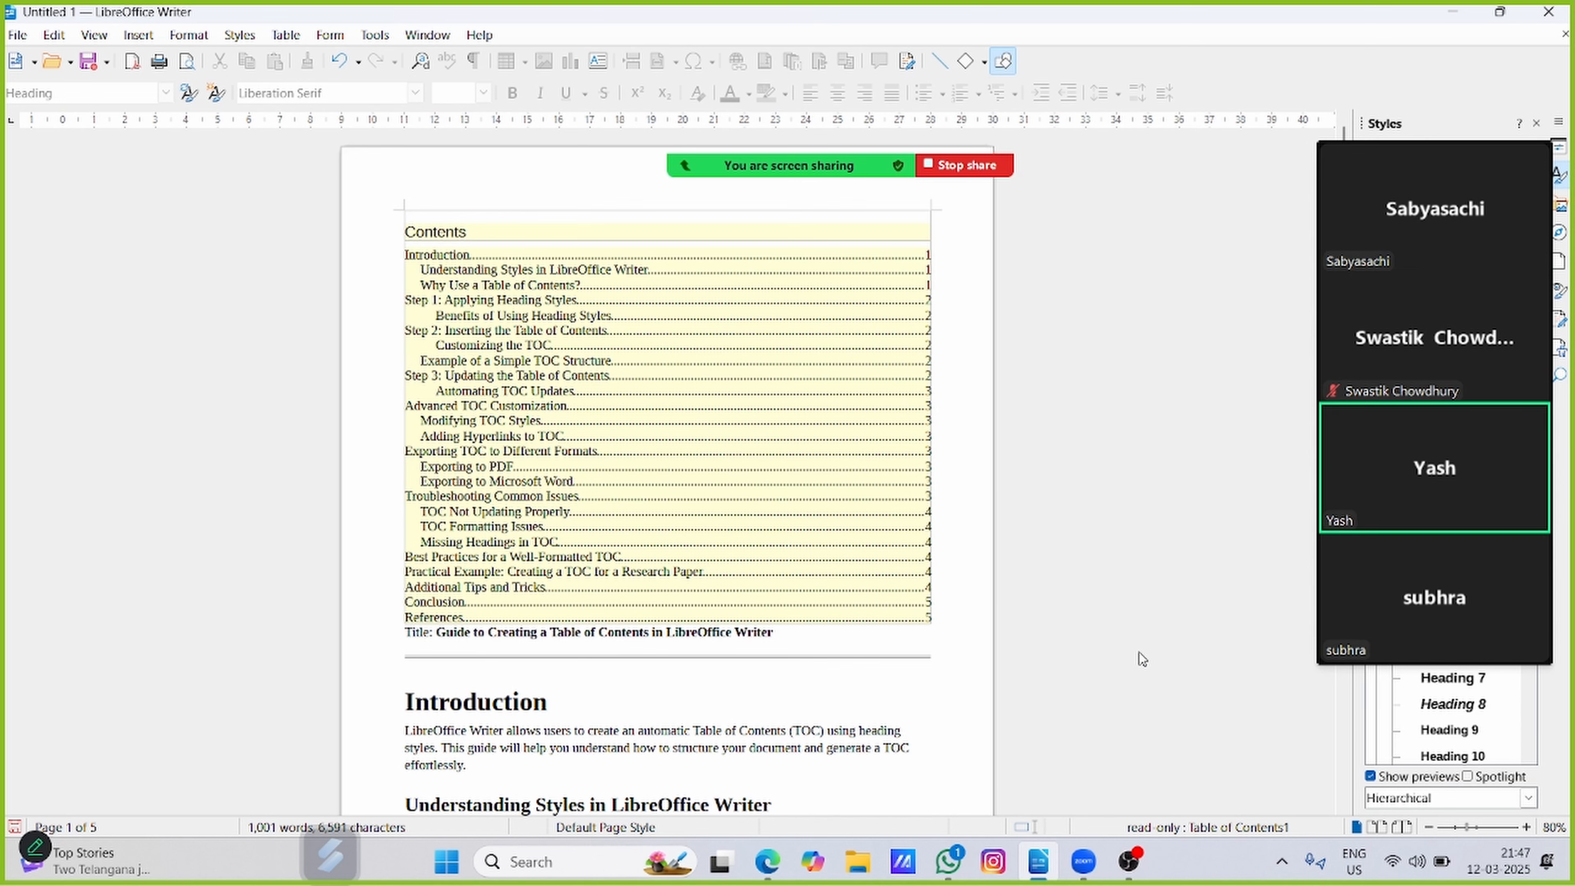
- Remove the background colour from the table of contents by setting its background to None
right_click(689, 360)
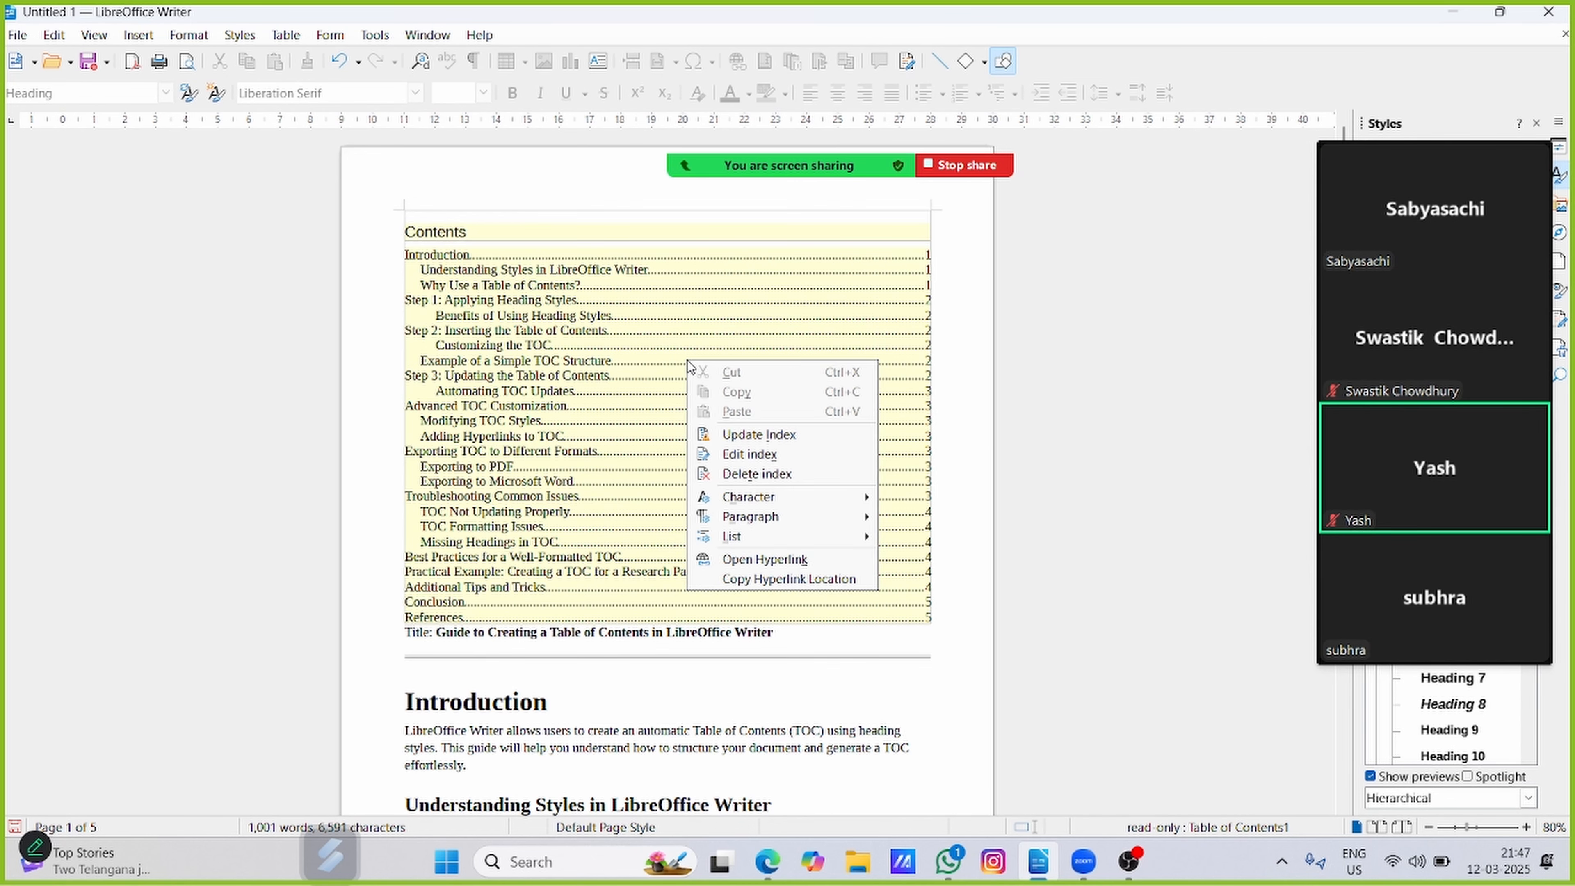
click(776, 457)
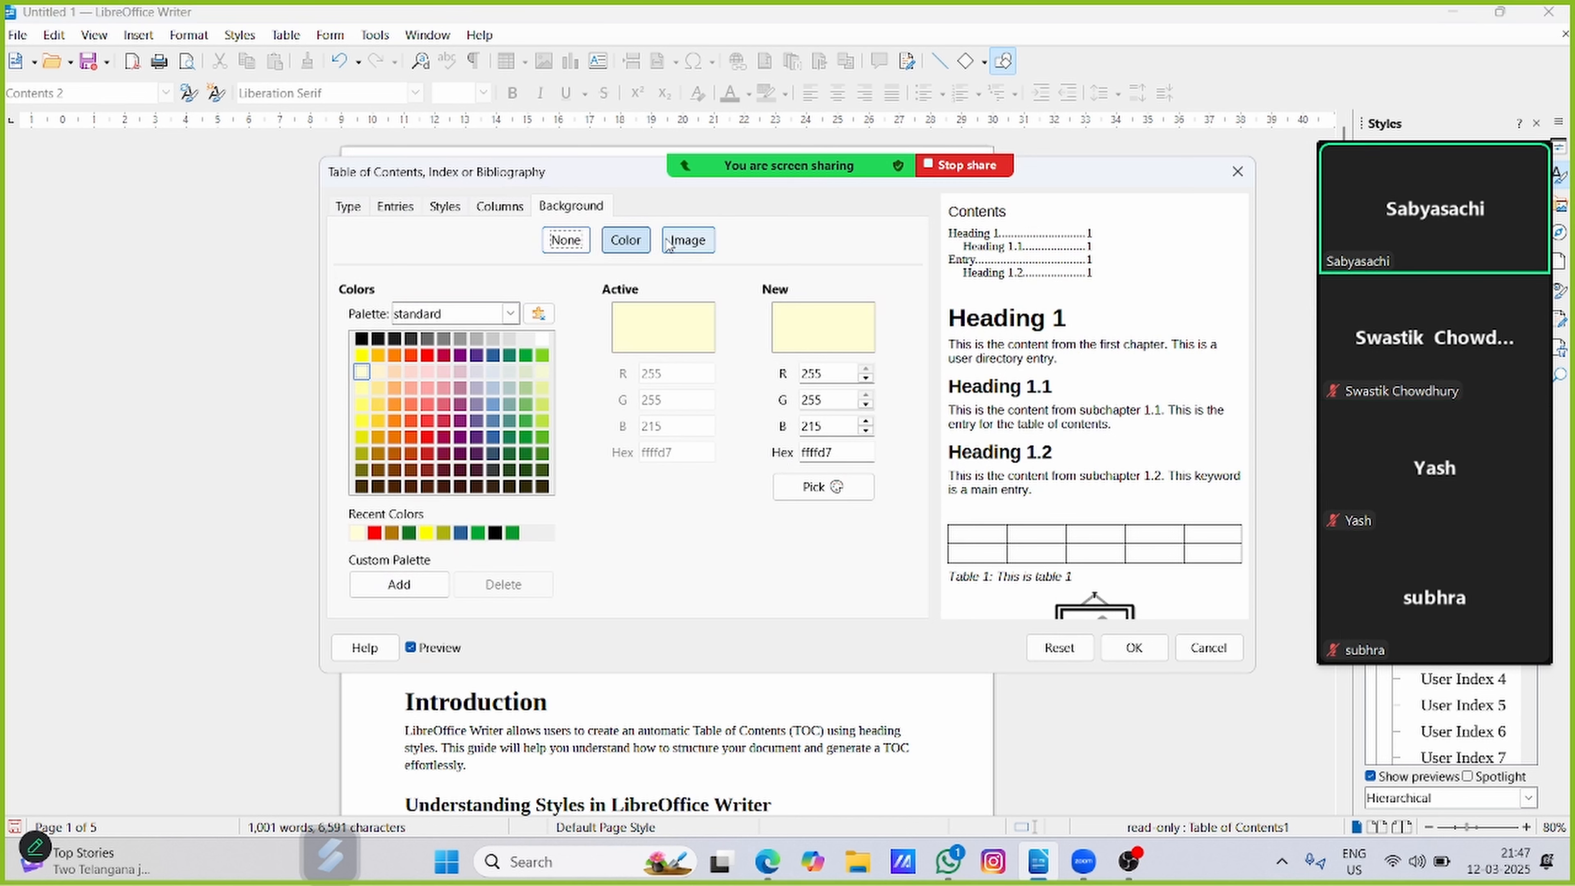
click(567, 240)
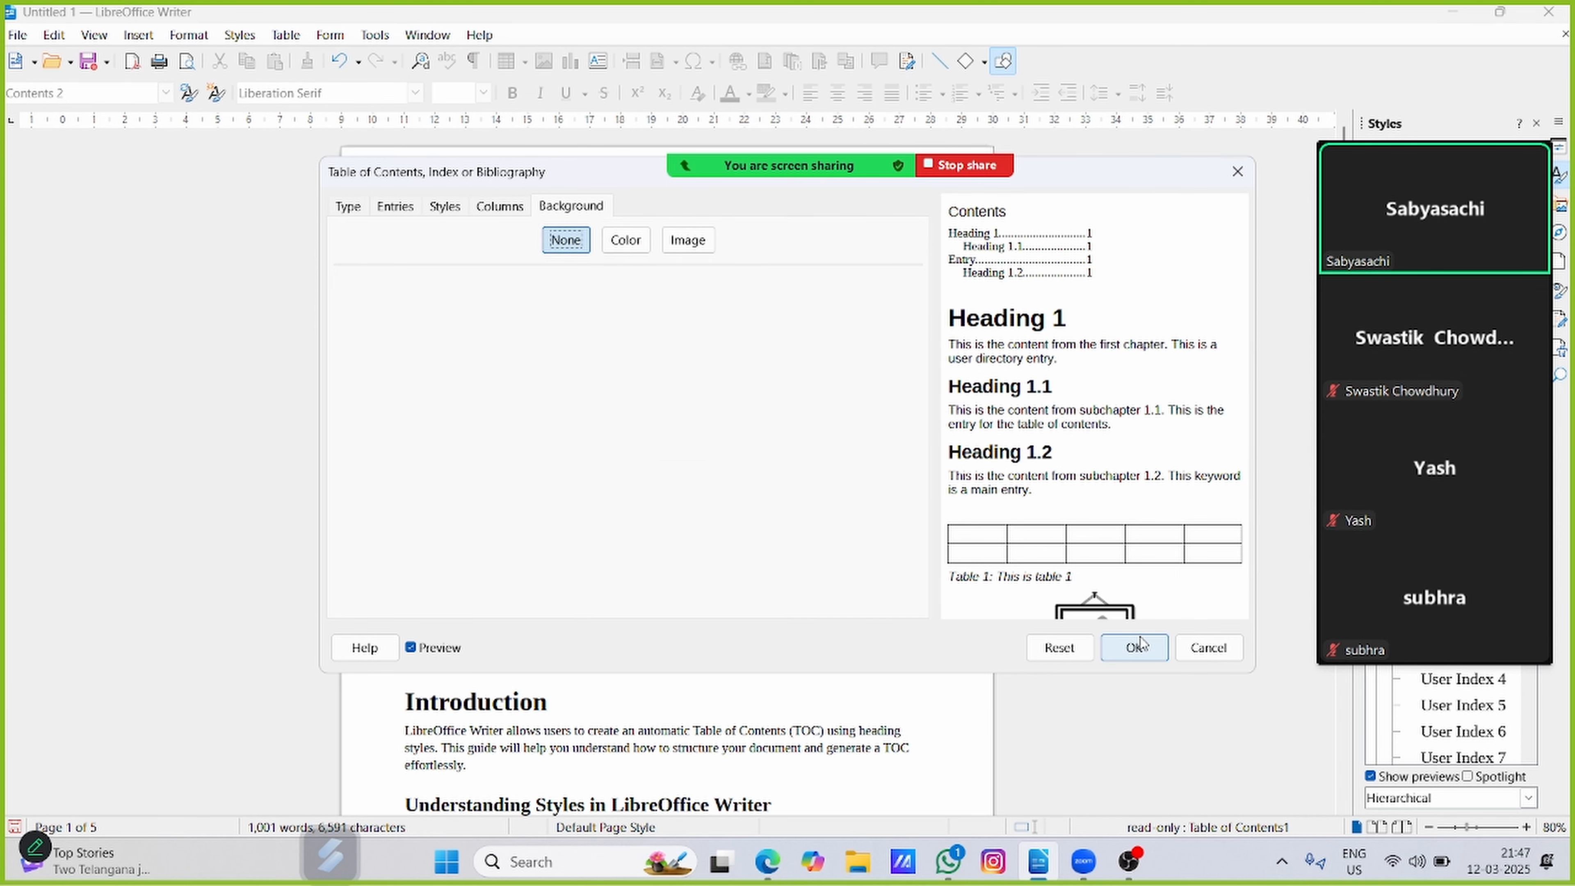
click(1138, 647)
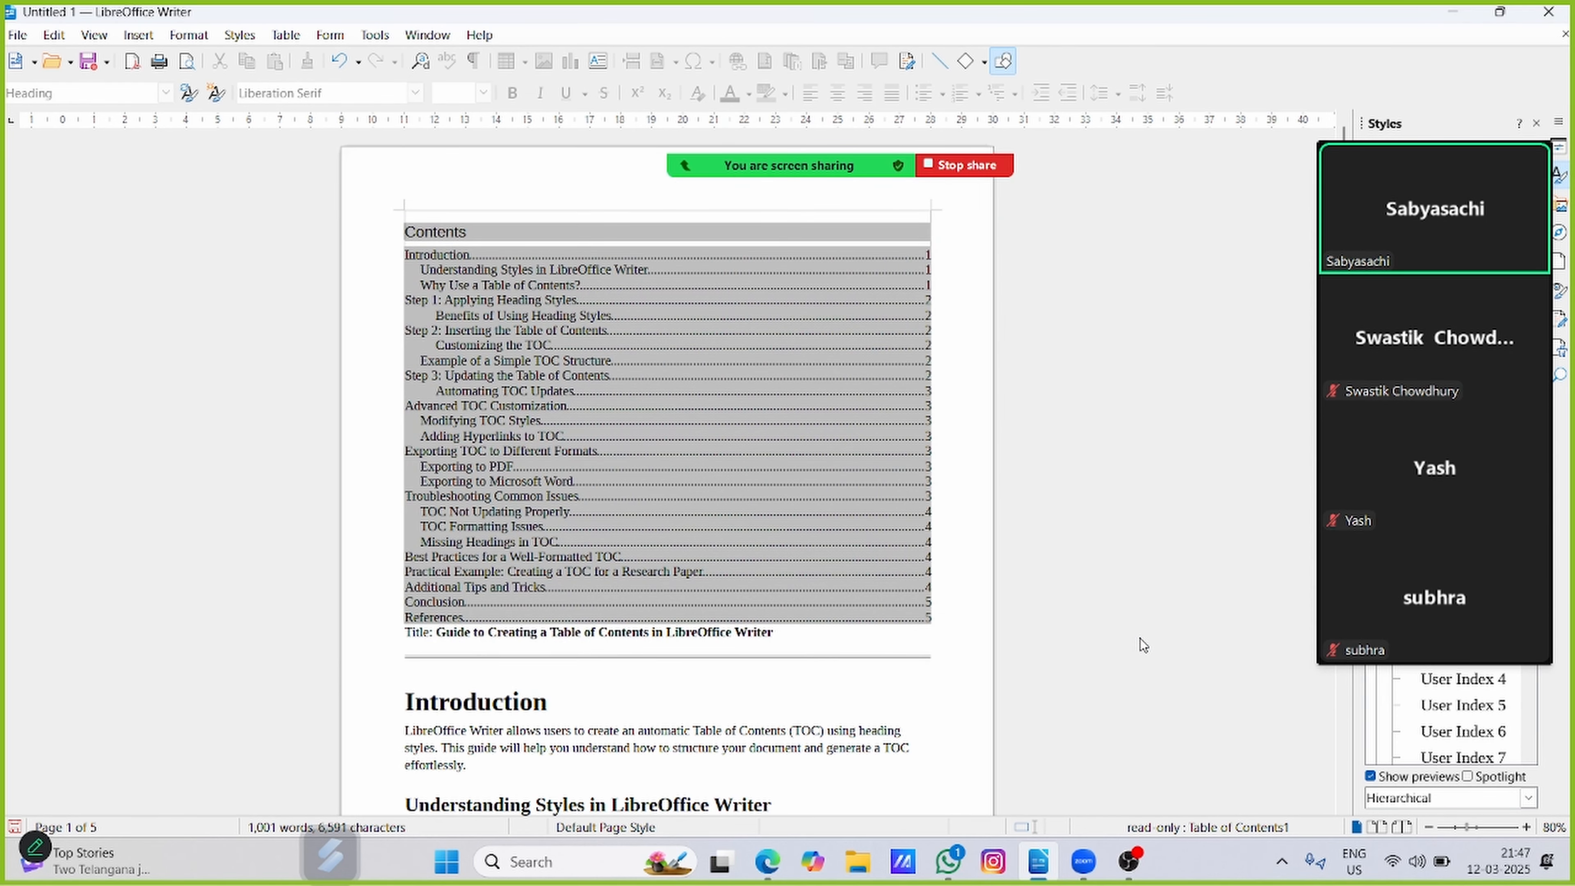
- Edit the table of contents again and choose the palest yellow of the standard palette as its background
right_click(642, 300)
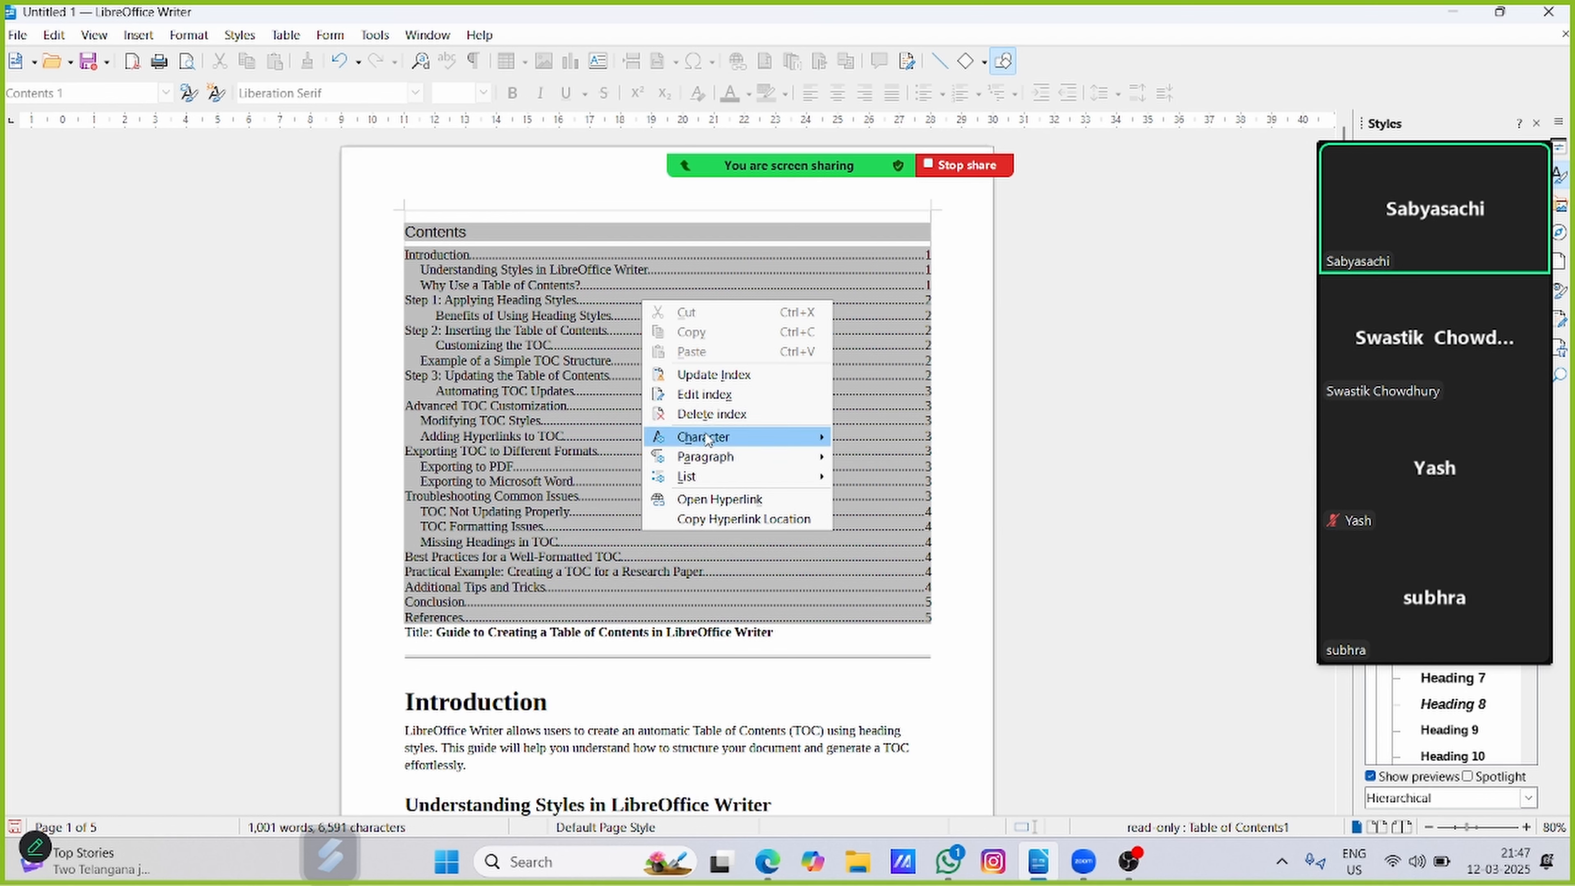
click(728, 394)
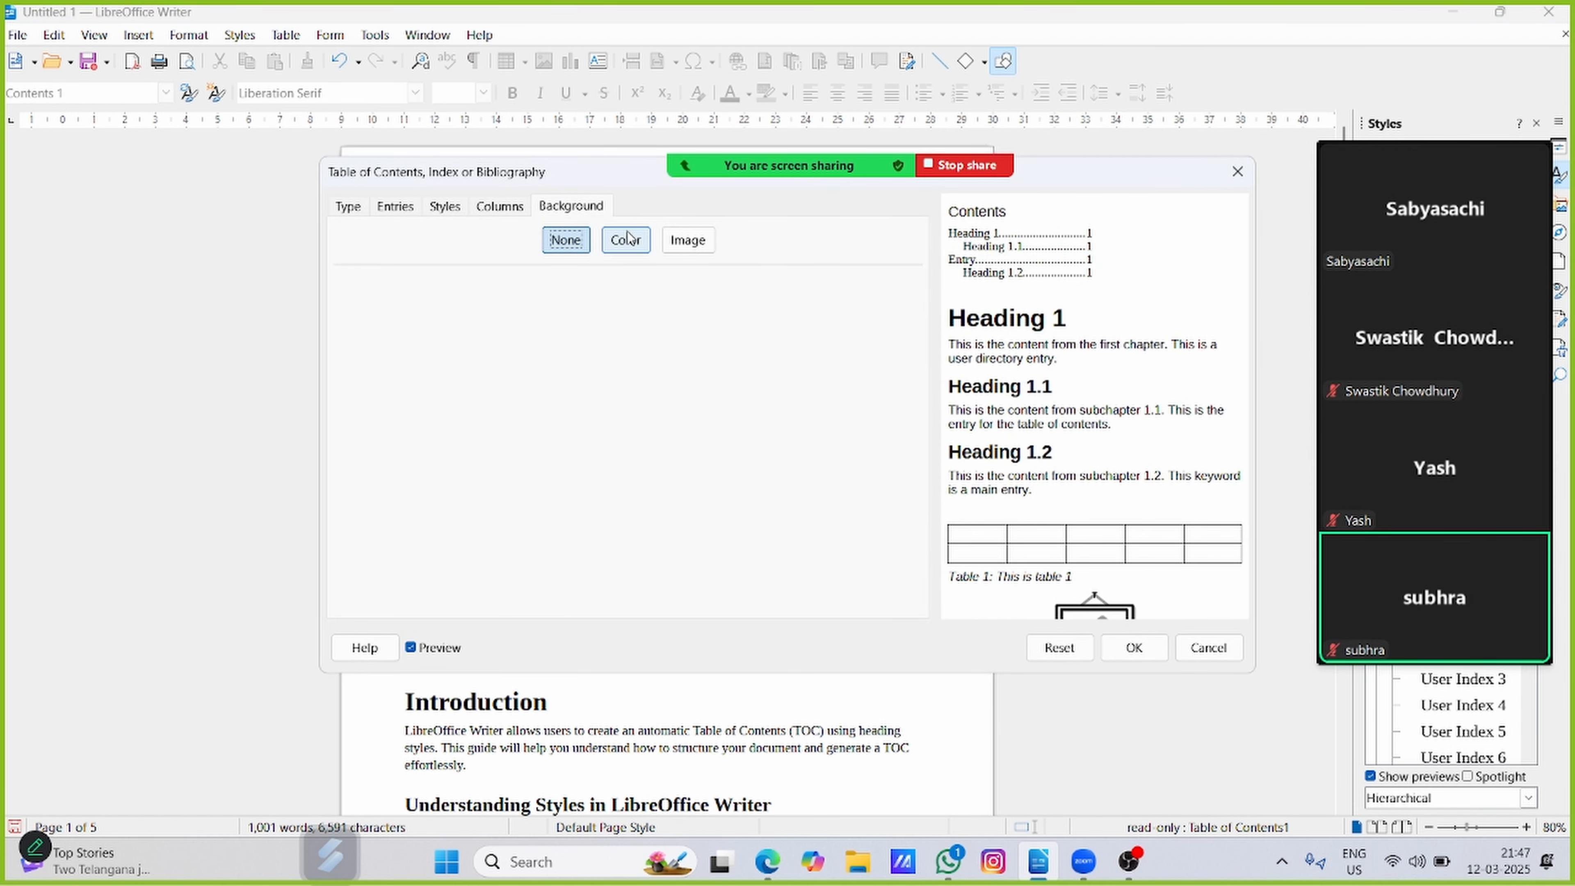
click(626, 240)
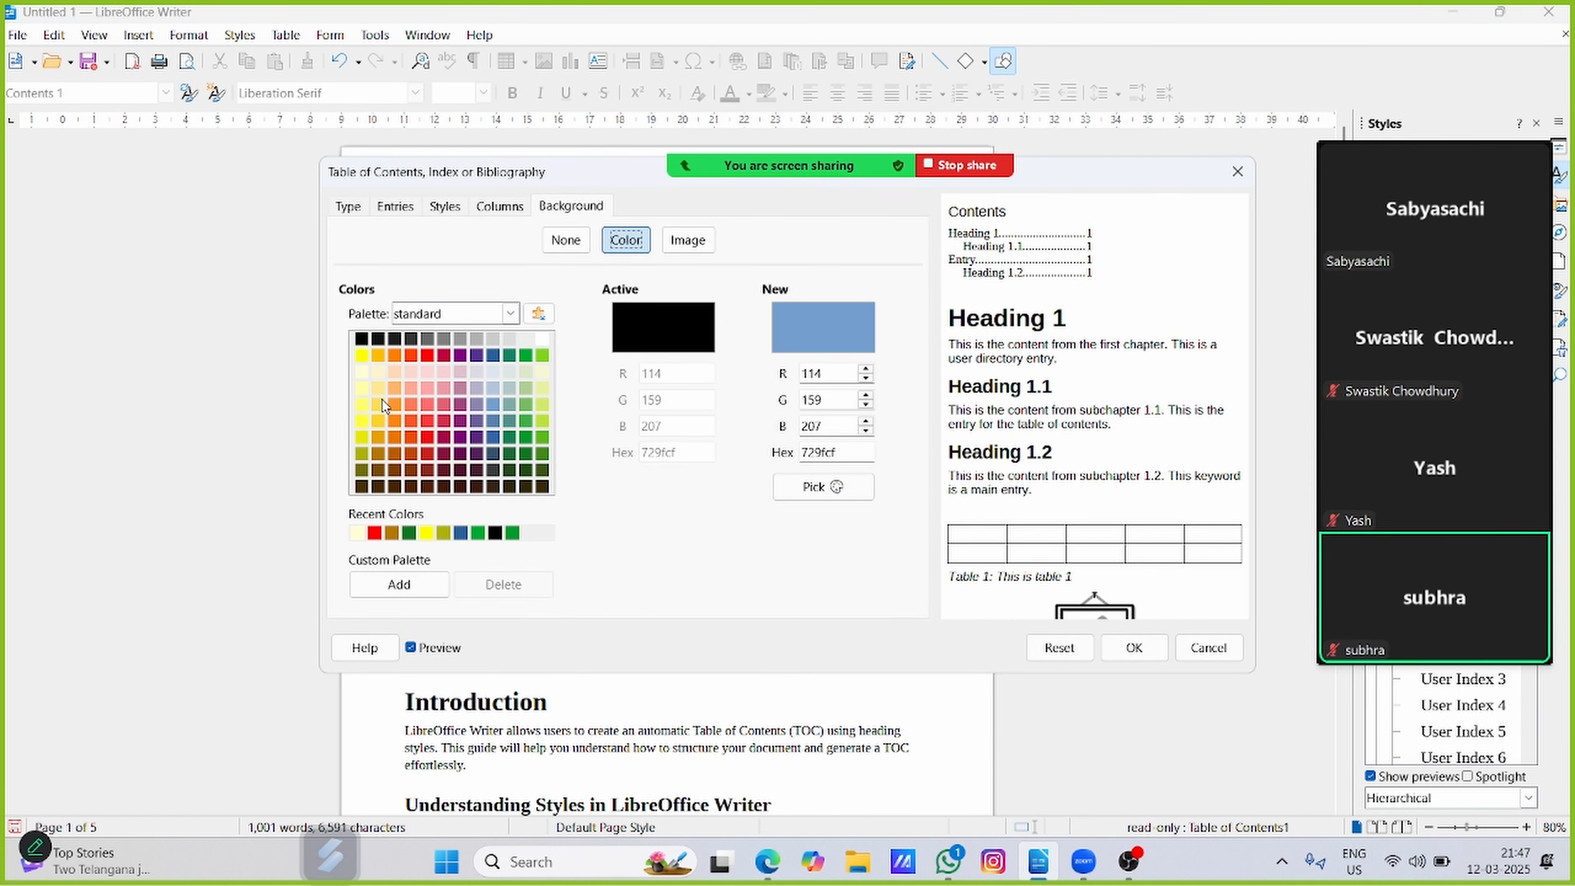
click(366, 375)
- Assign the Heading 1 paragraph style to the Title level and apply the table of contents changes
click(487, 209)
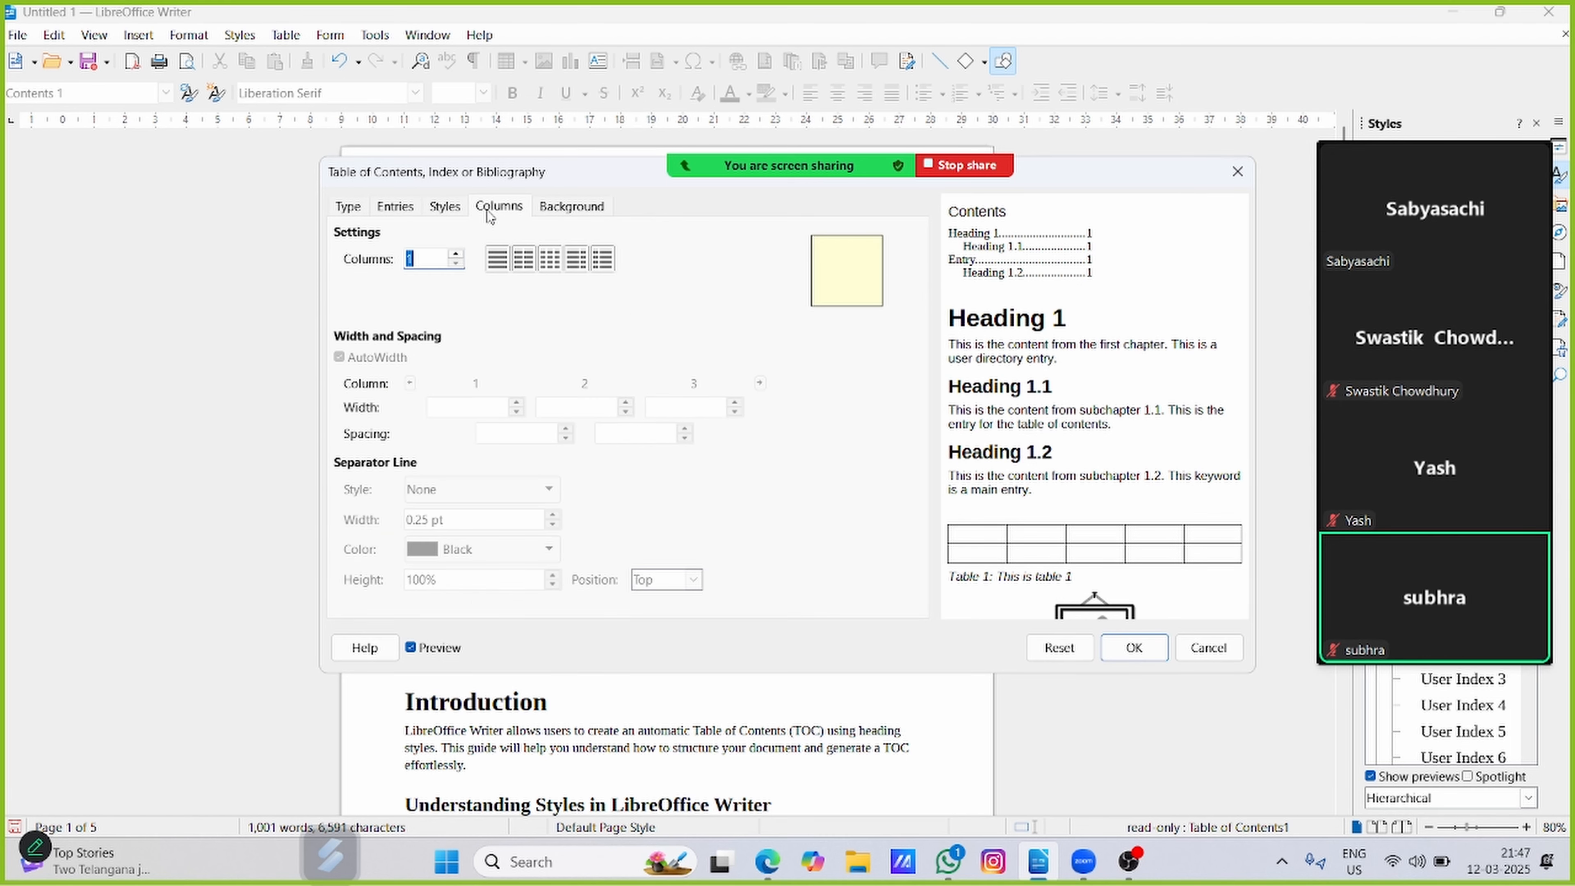
click(445, 208)
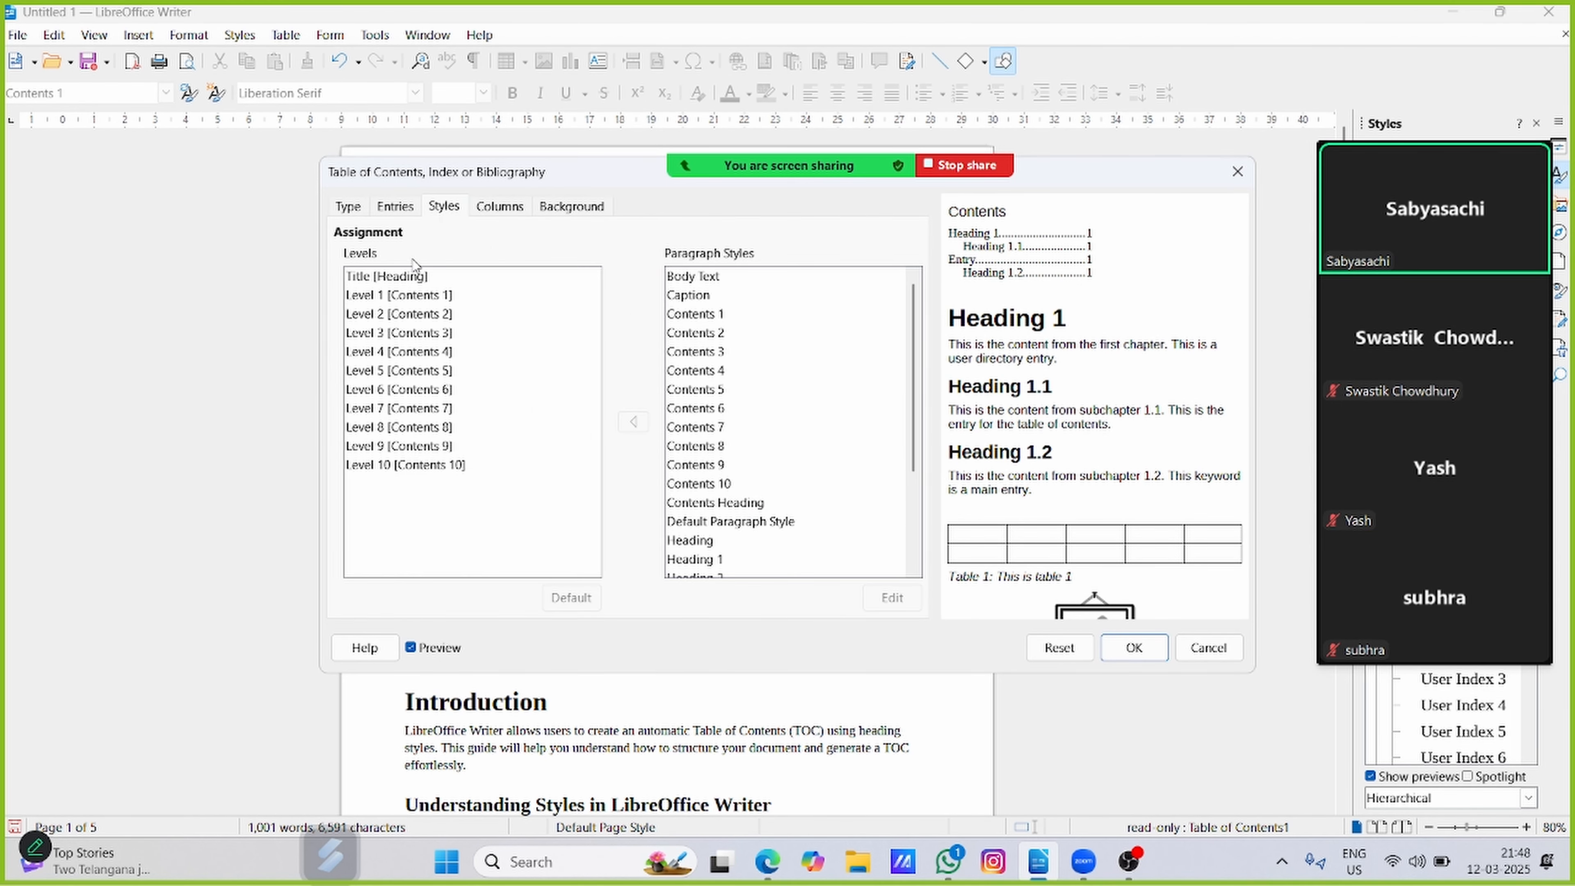
click(413, 276)
scroll(687, 381, down, 3)
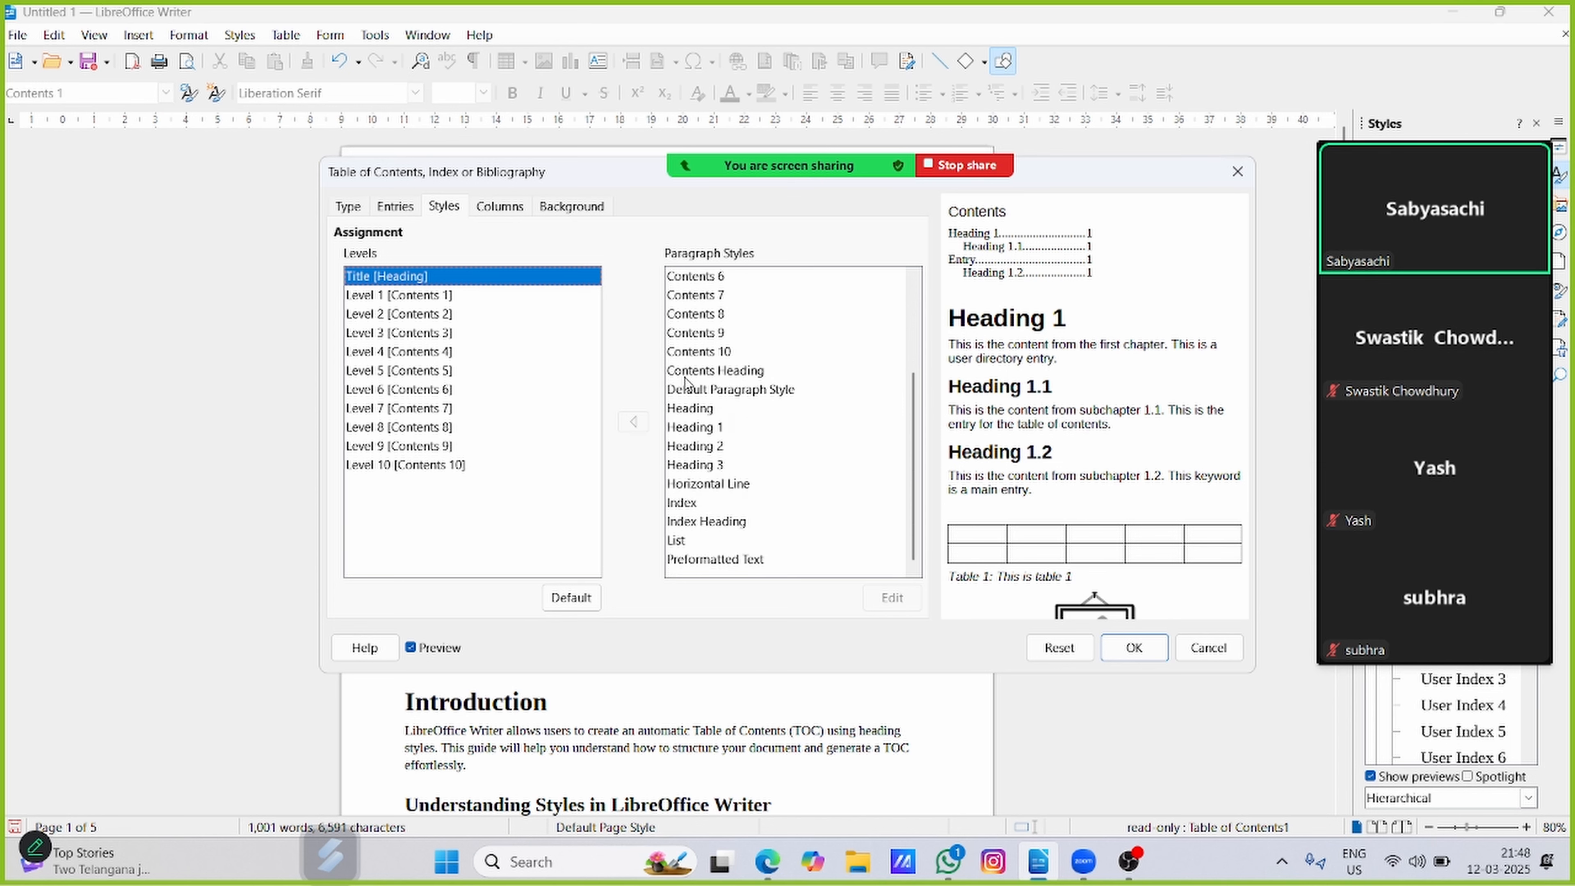
click(699, 429)
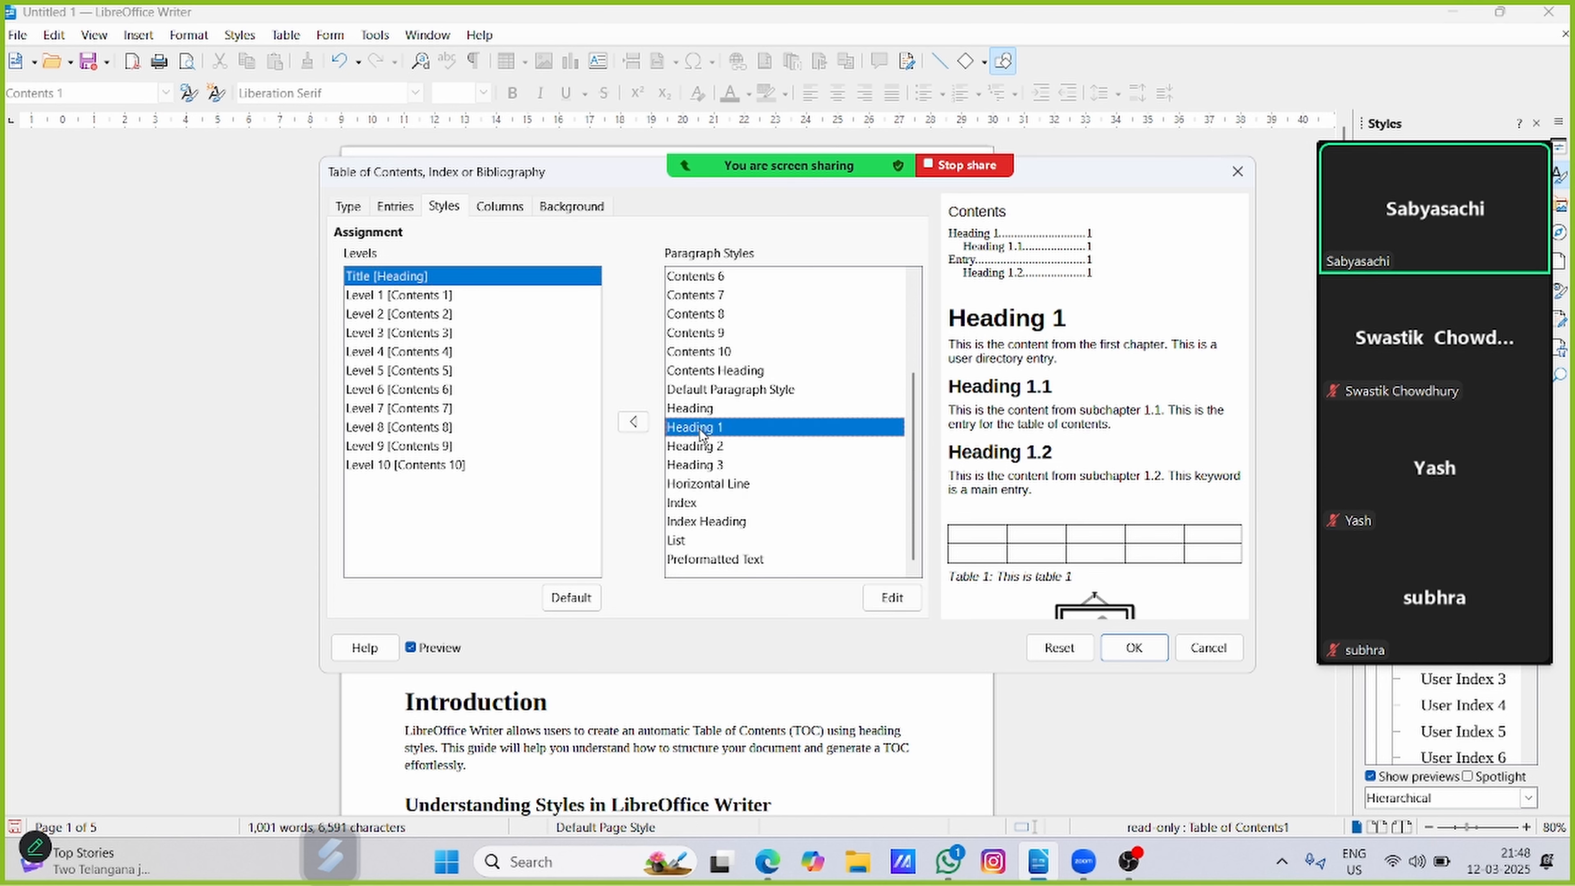
click(634, 423)
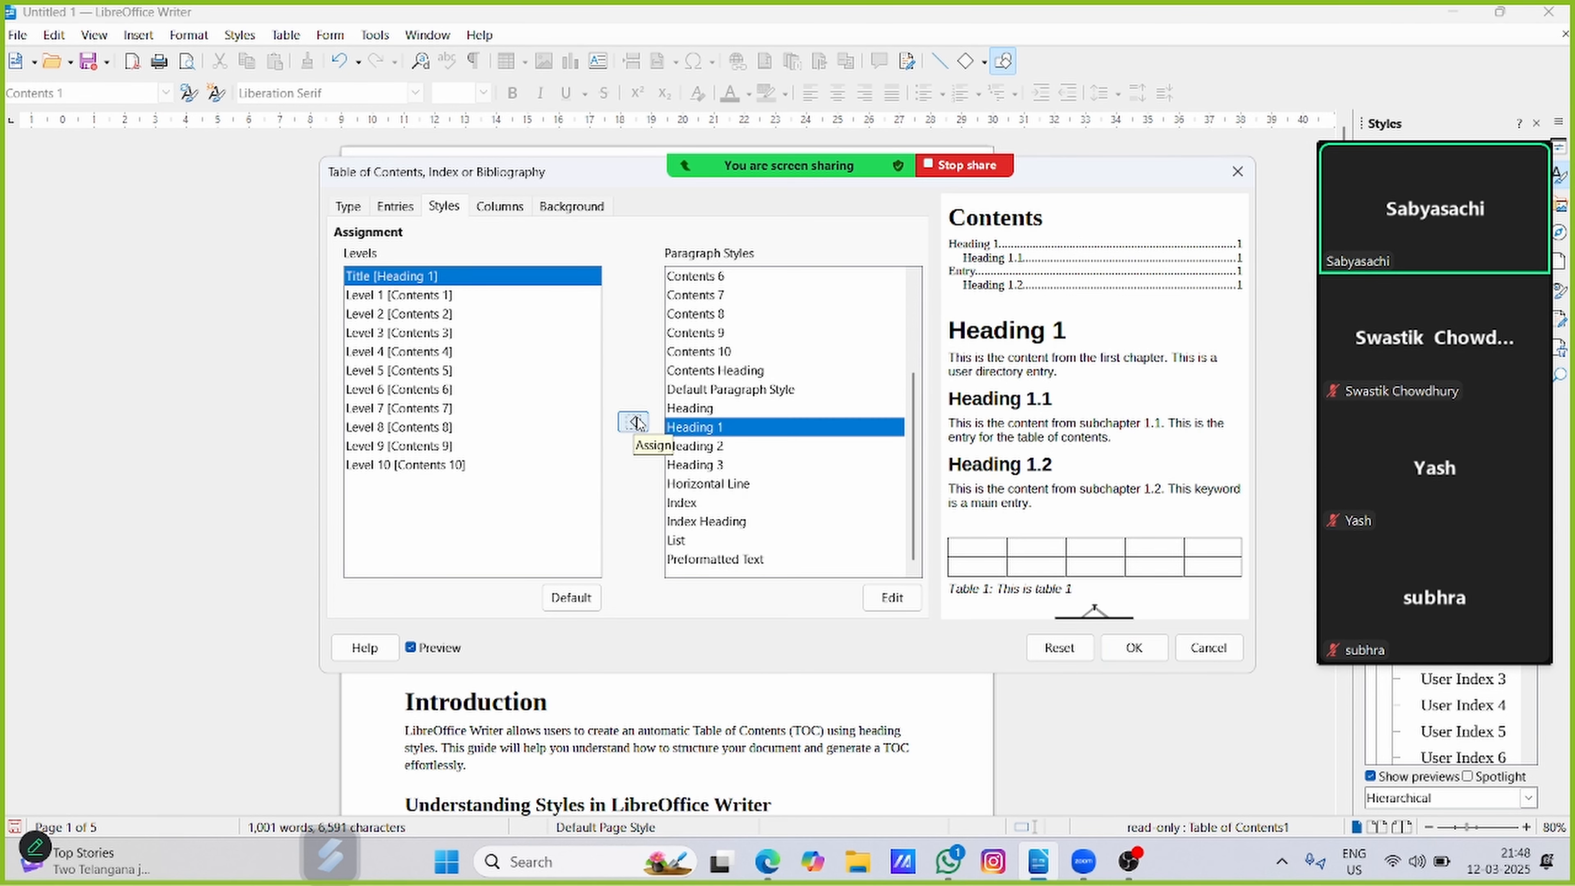
click(1137, 649)
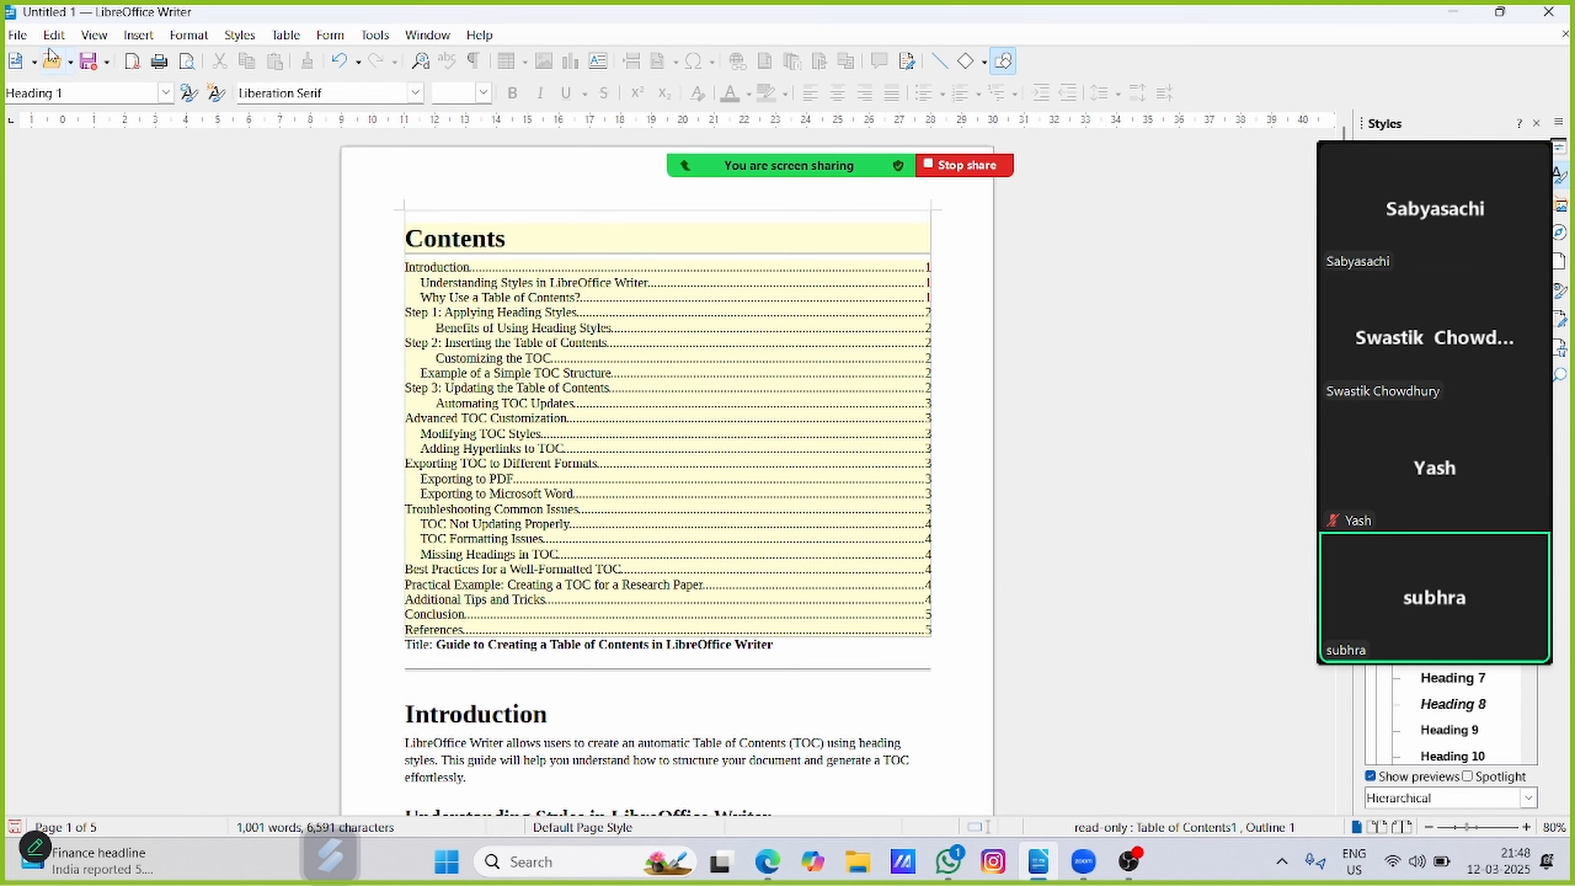
click(18, 35)
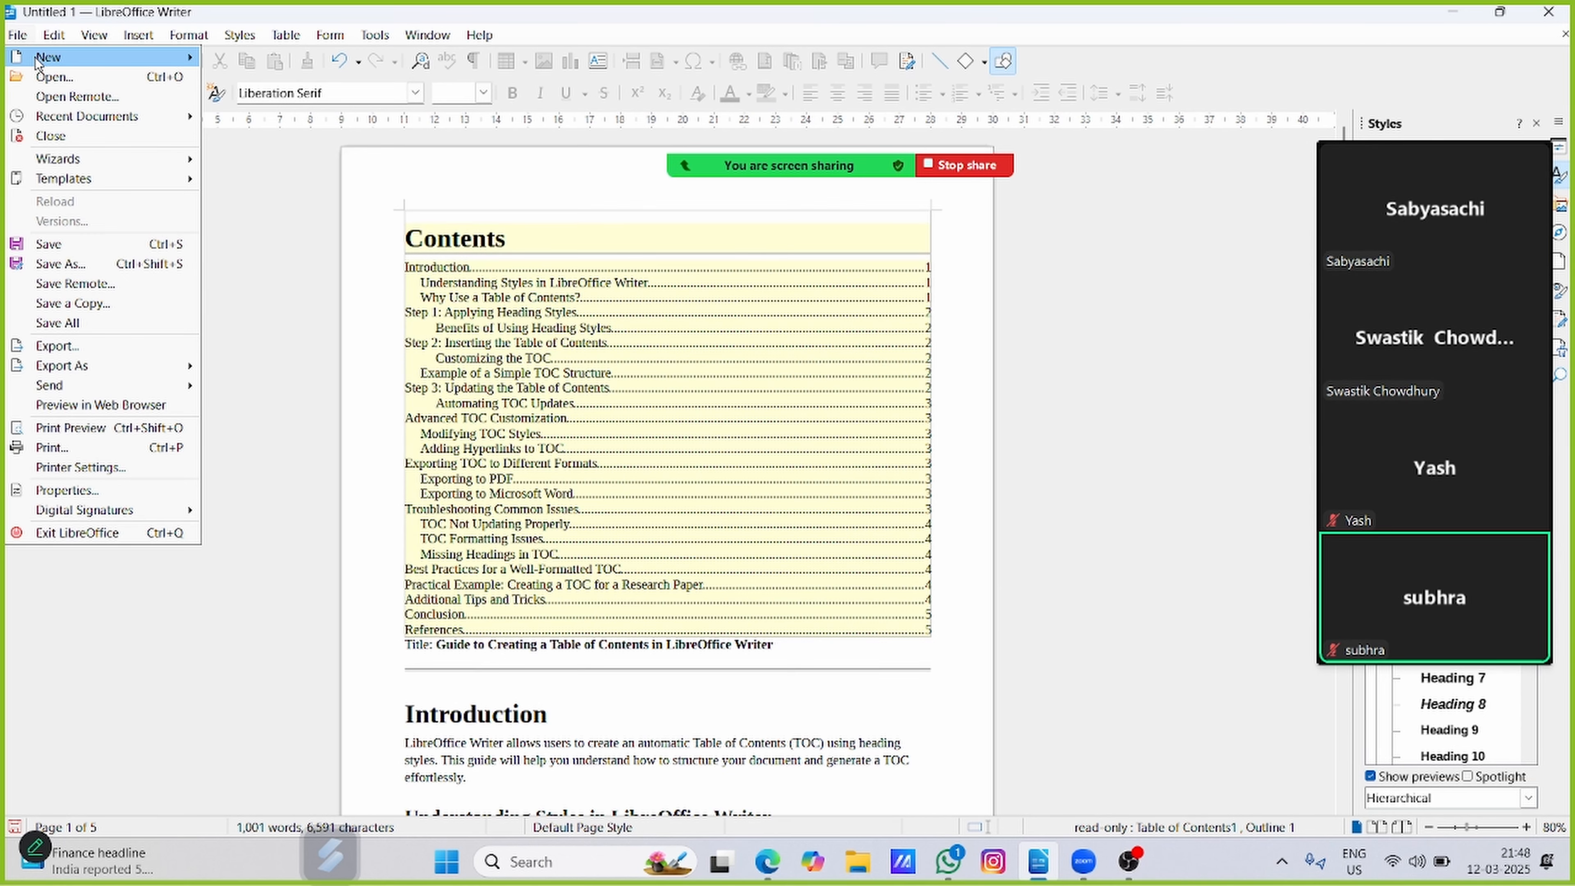
click(263, 361)
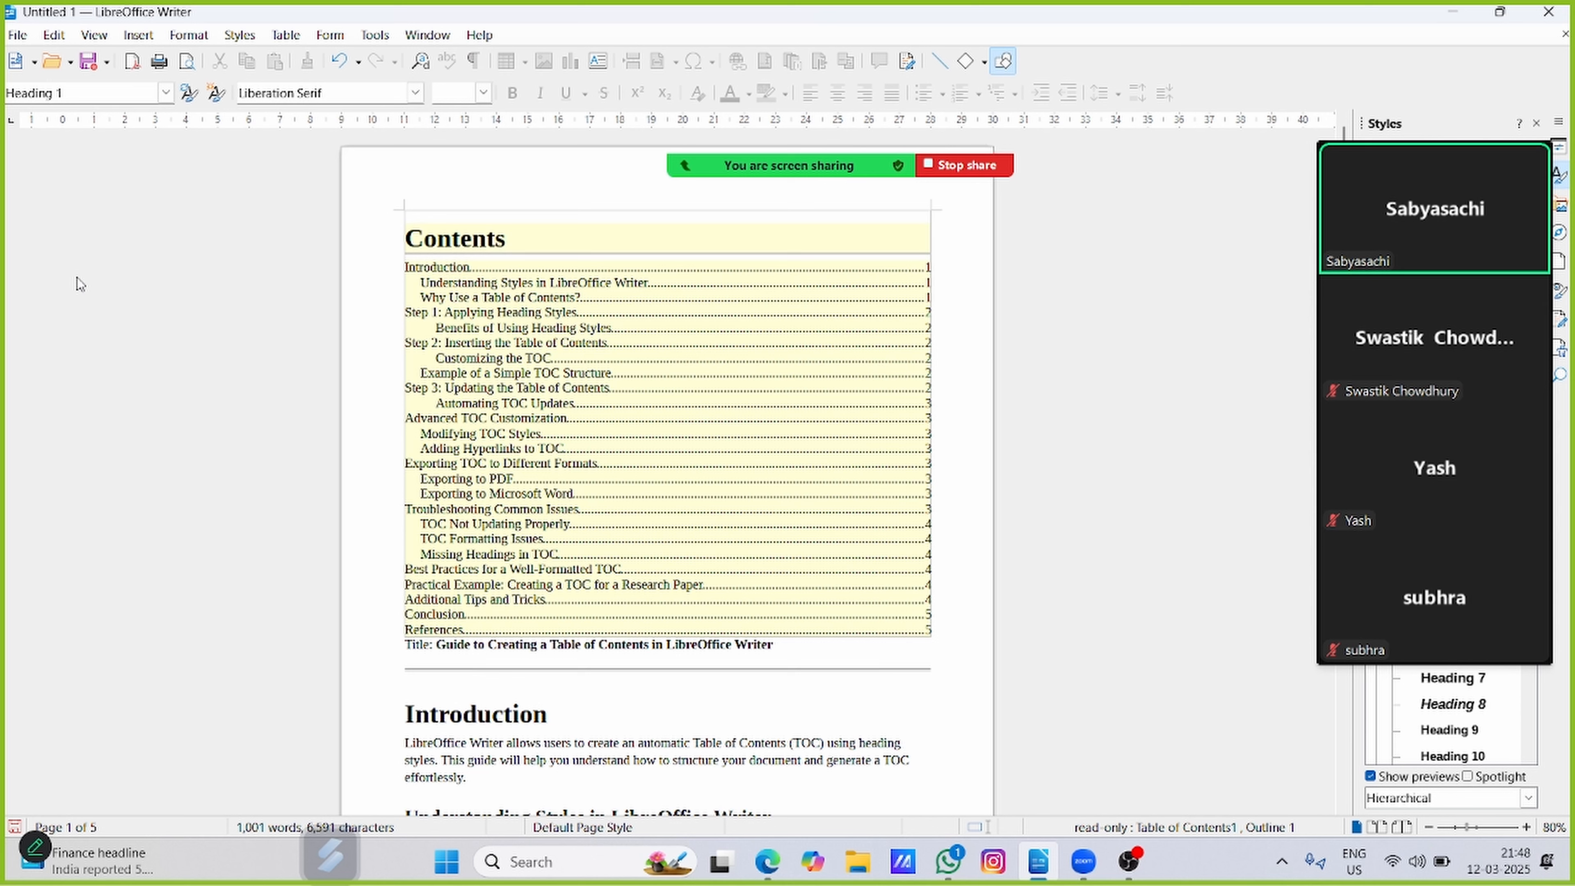
click(15, 36)
mouse_move(52, 63)
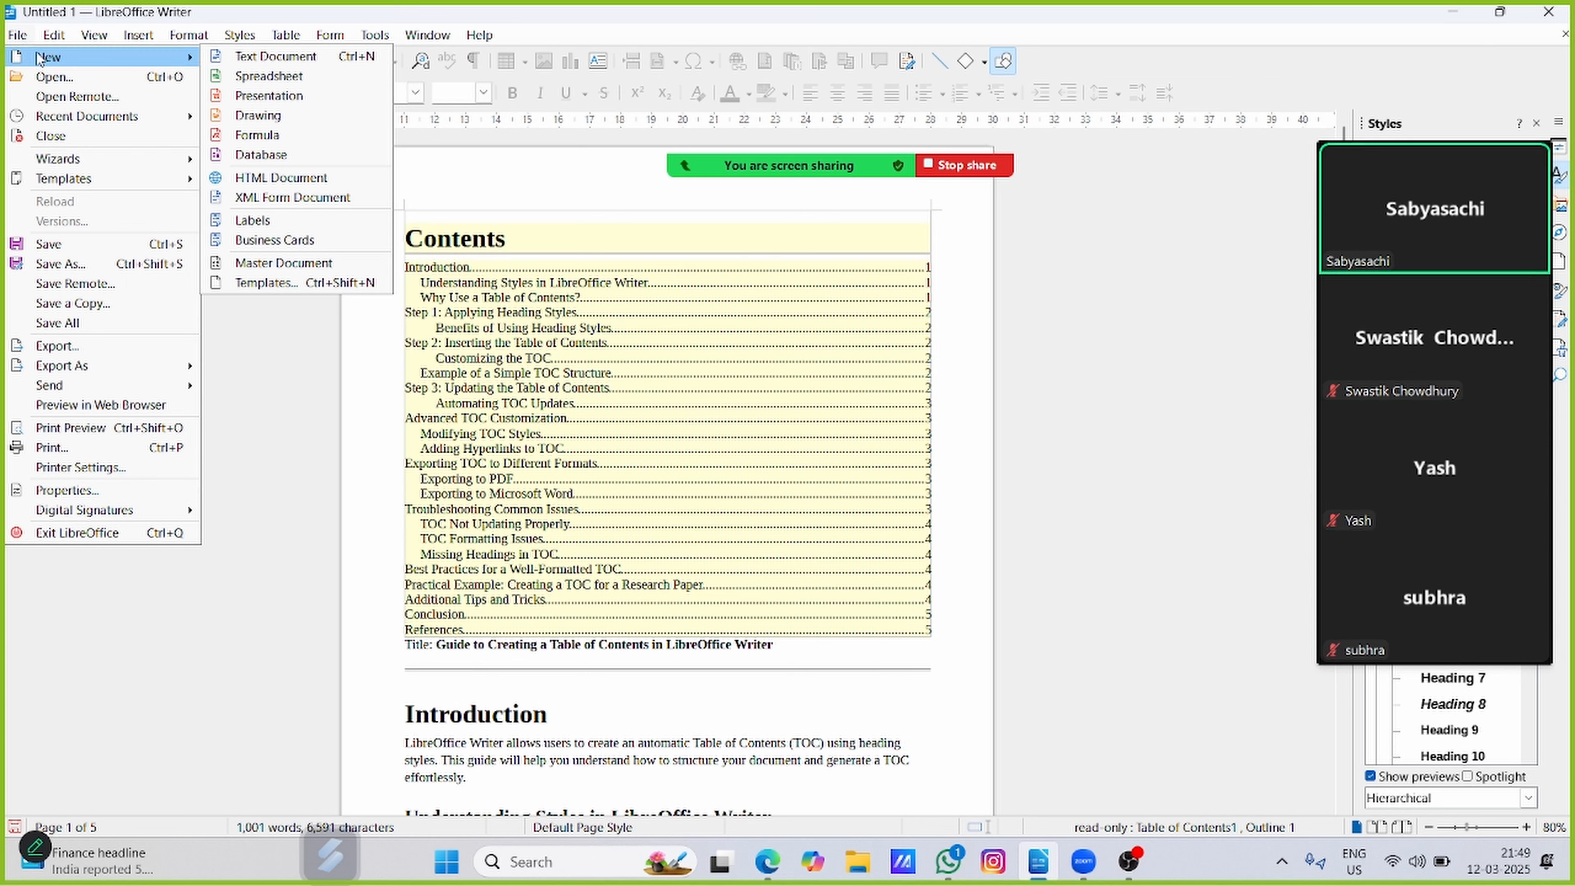
click(195, 44)
click(193, 37)
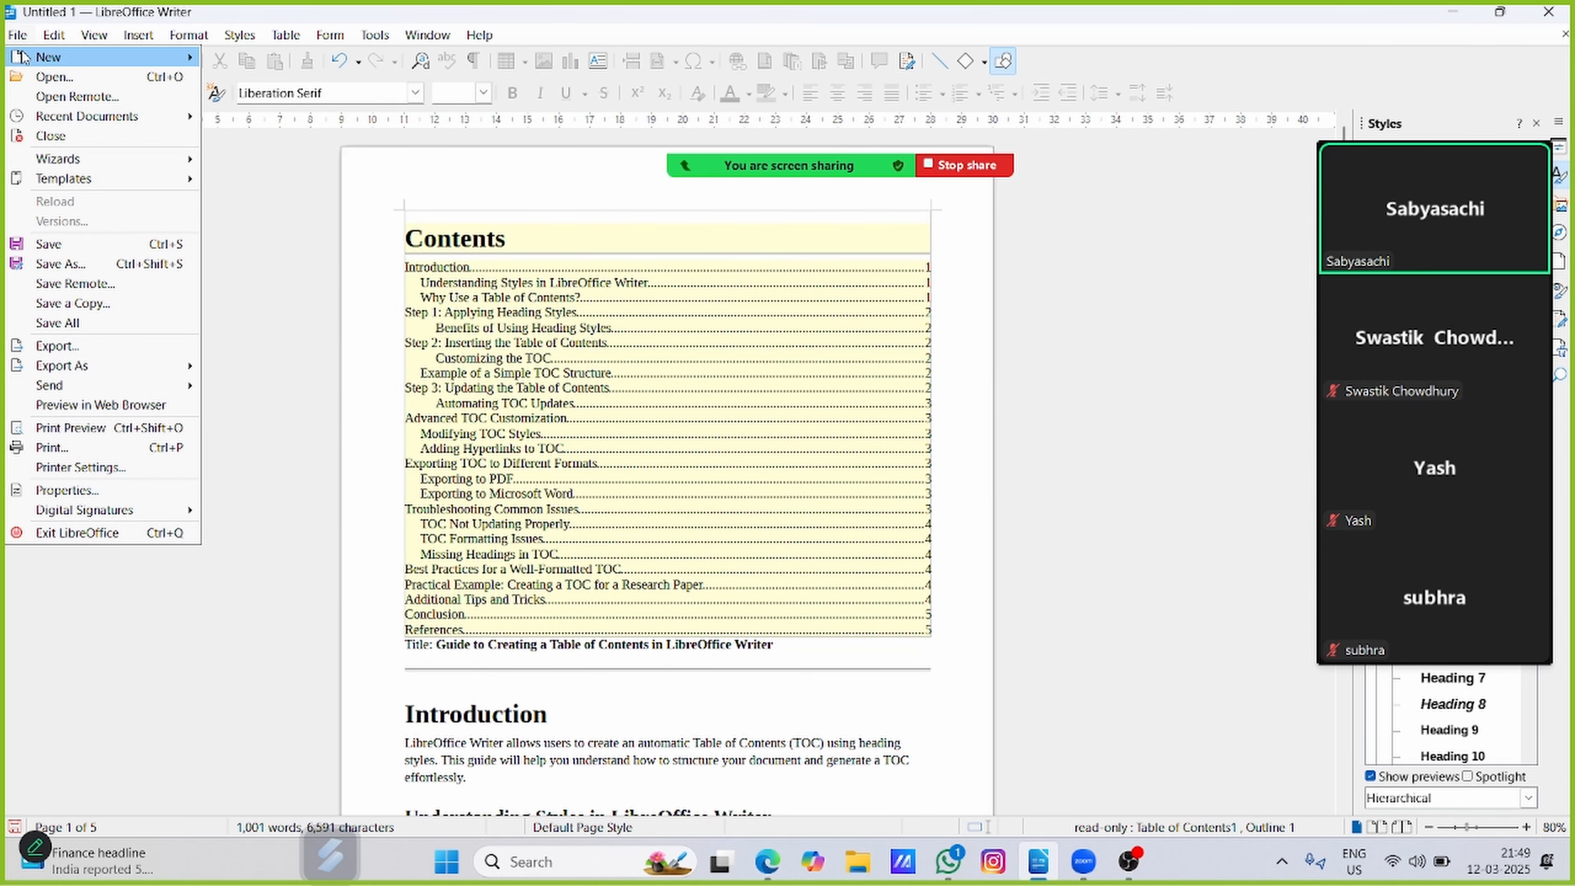
- Create a new document from the CV template and maximize its window
mouse_move(132, 65)
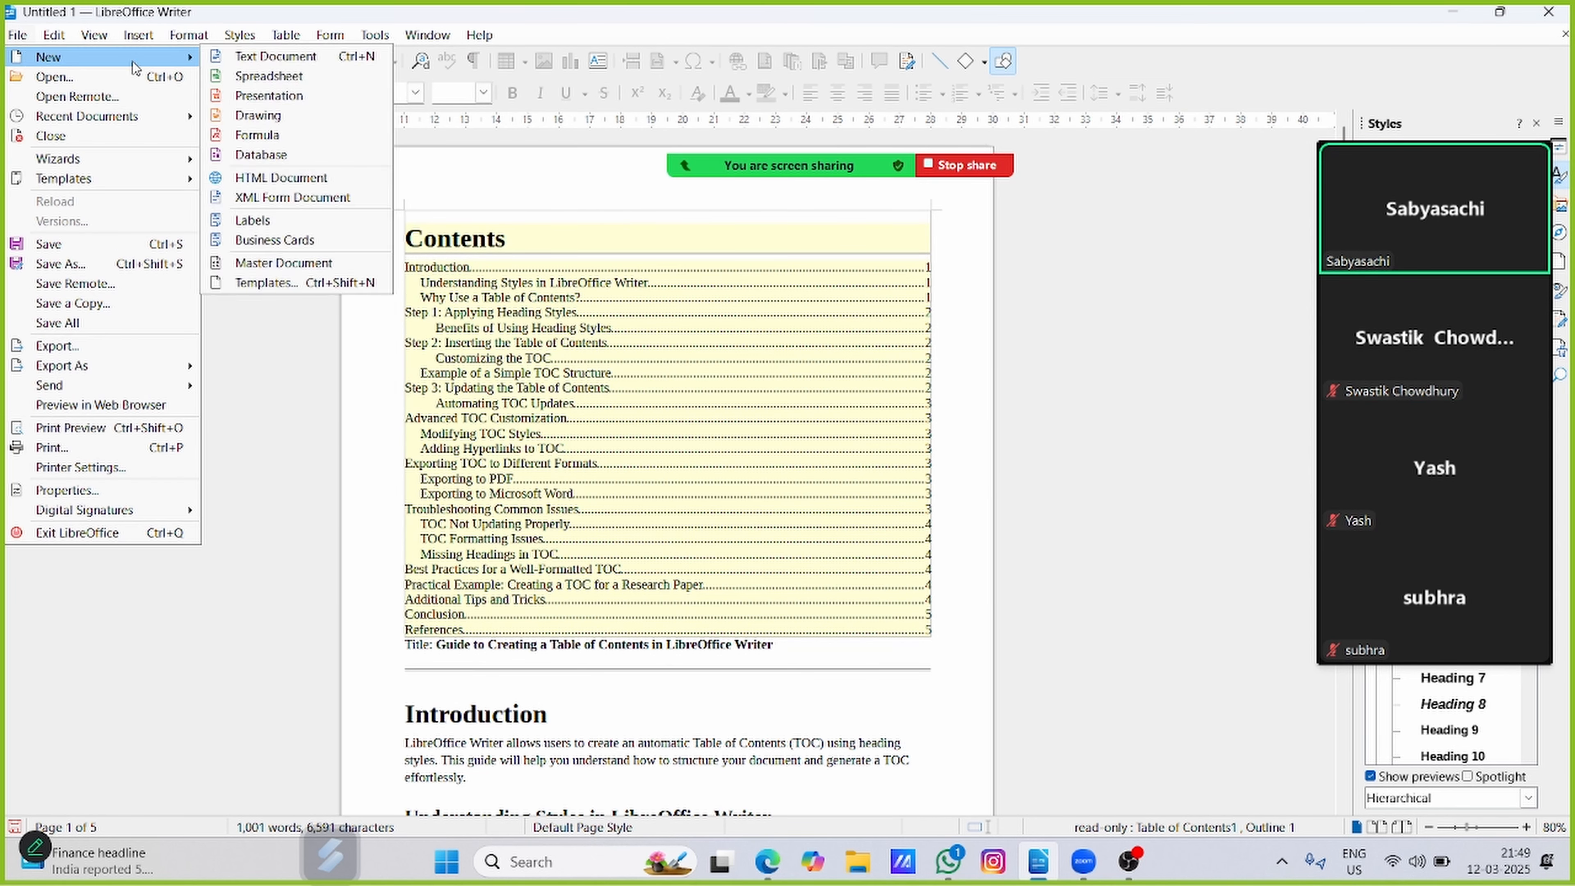
click(268, 283)
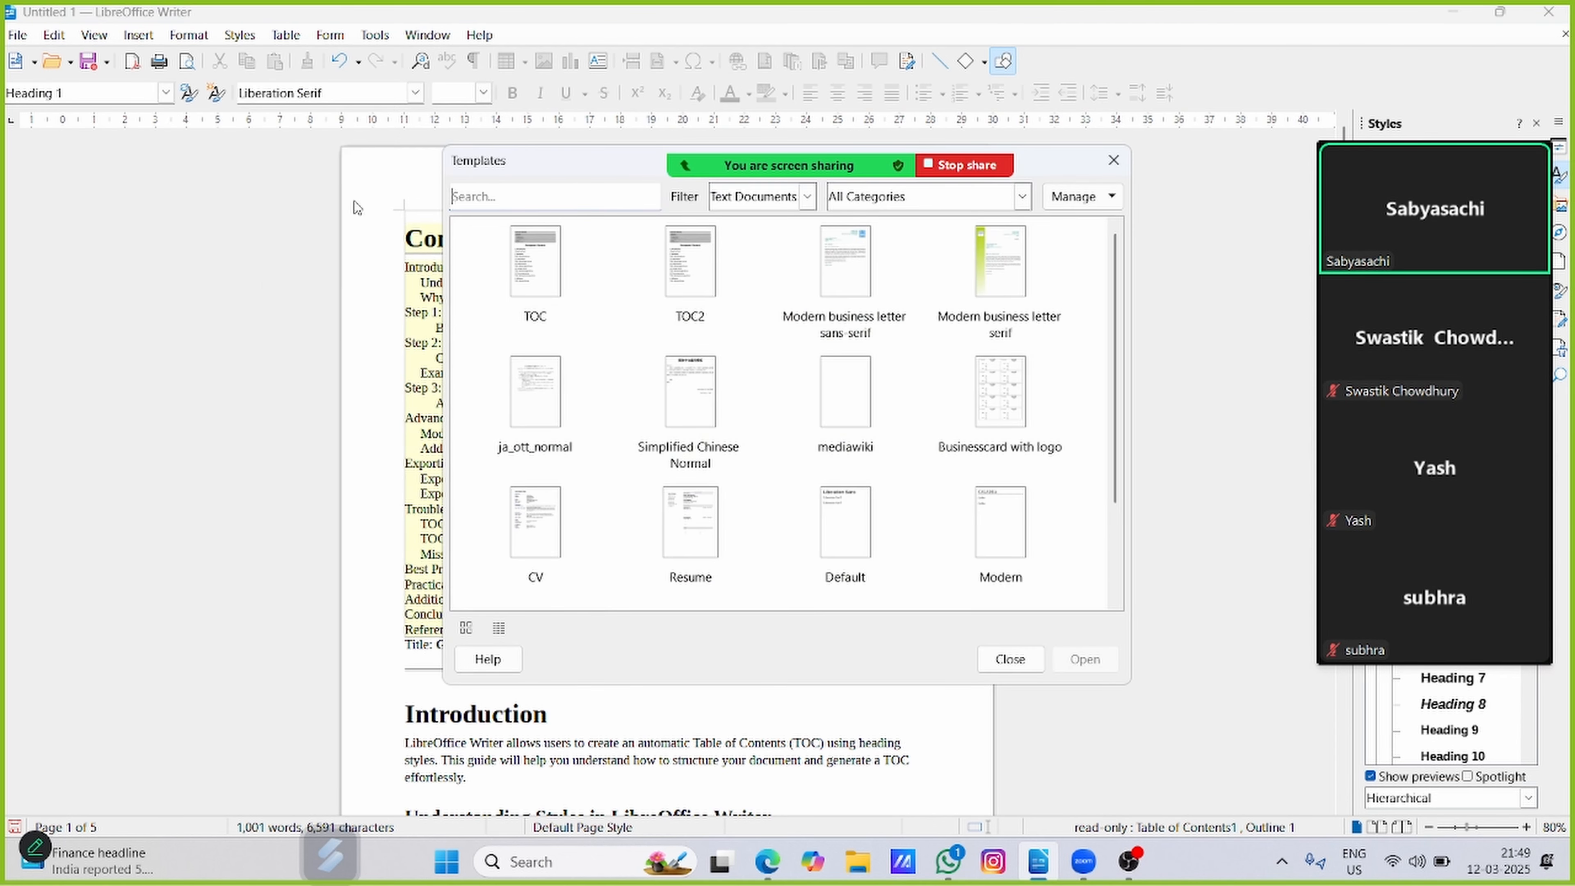
drag(541, 161, 440, 219)
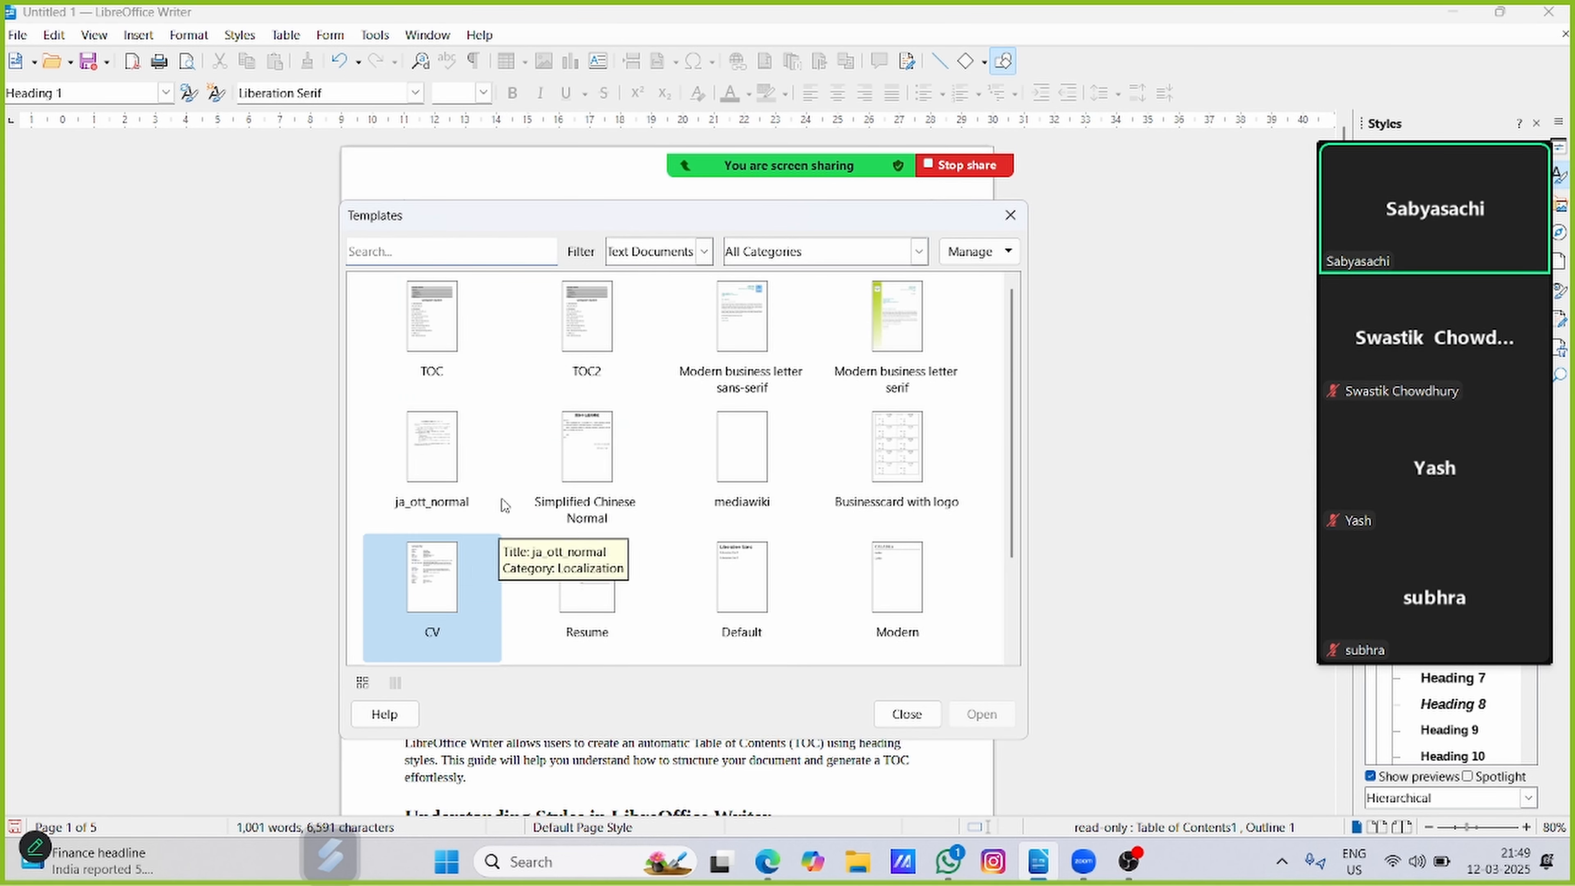
click(418, 570)
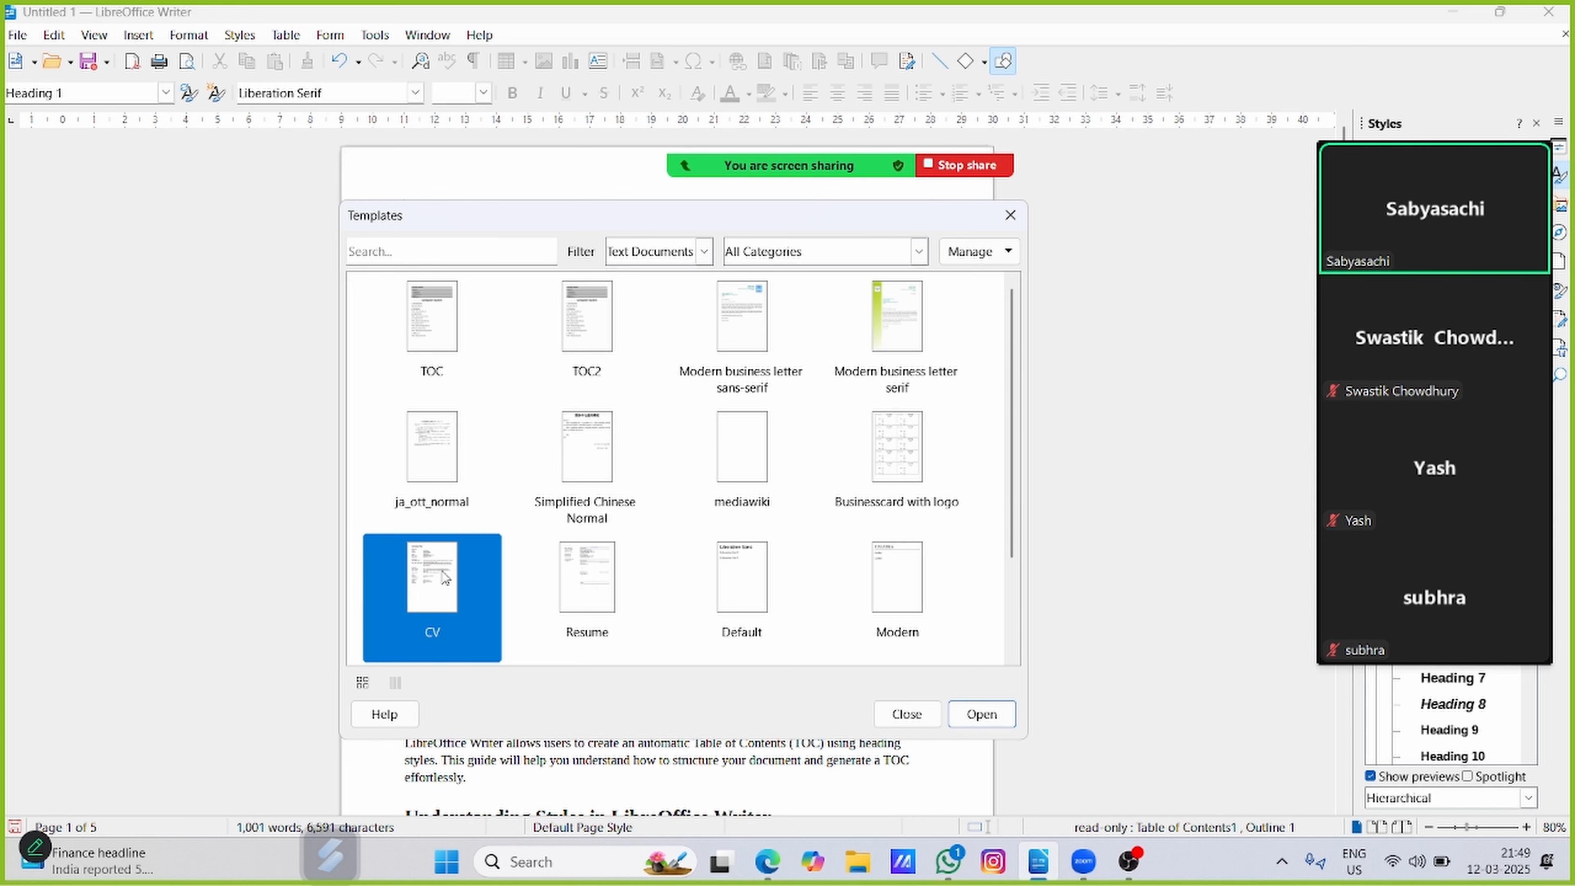
click(982, 715)
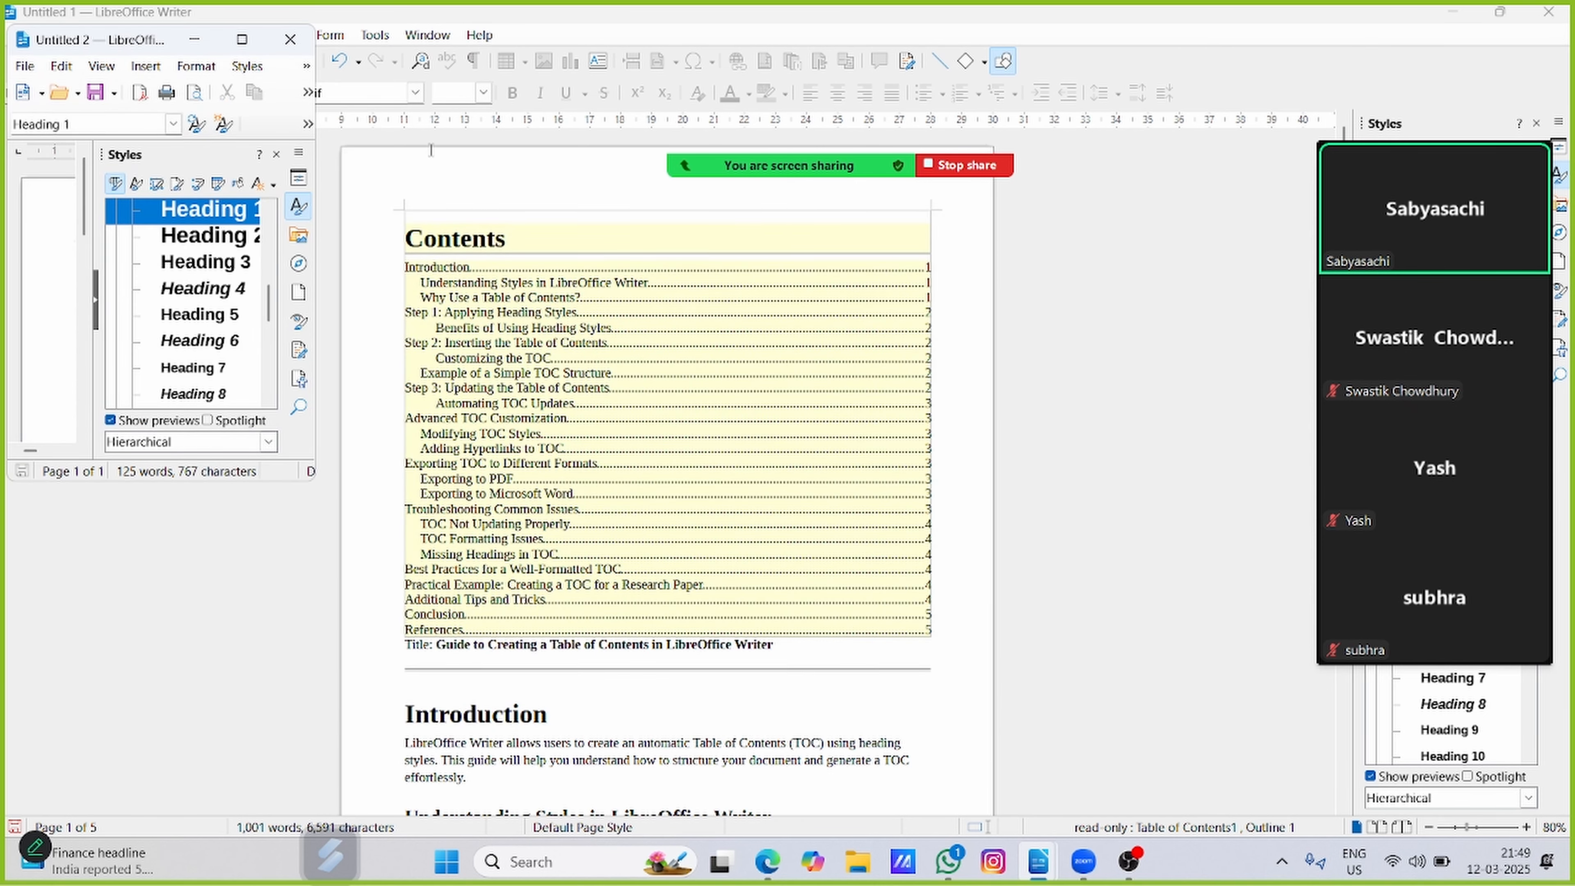
click(244, 40)
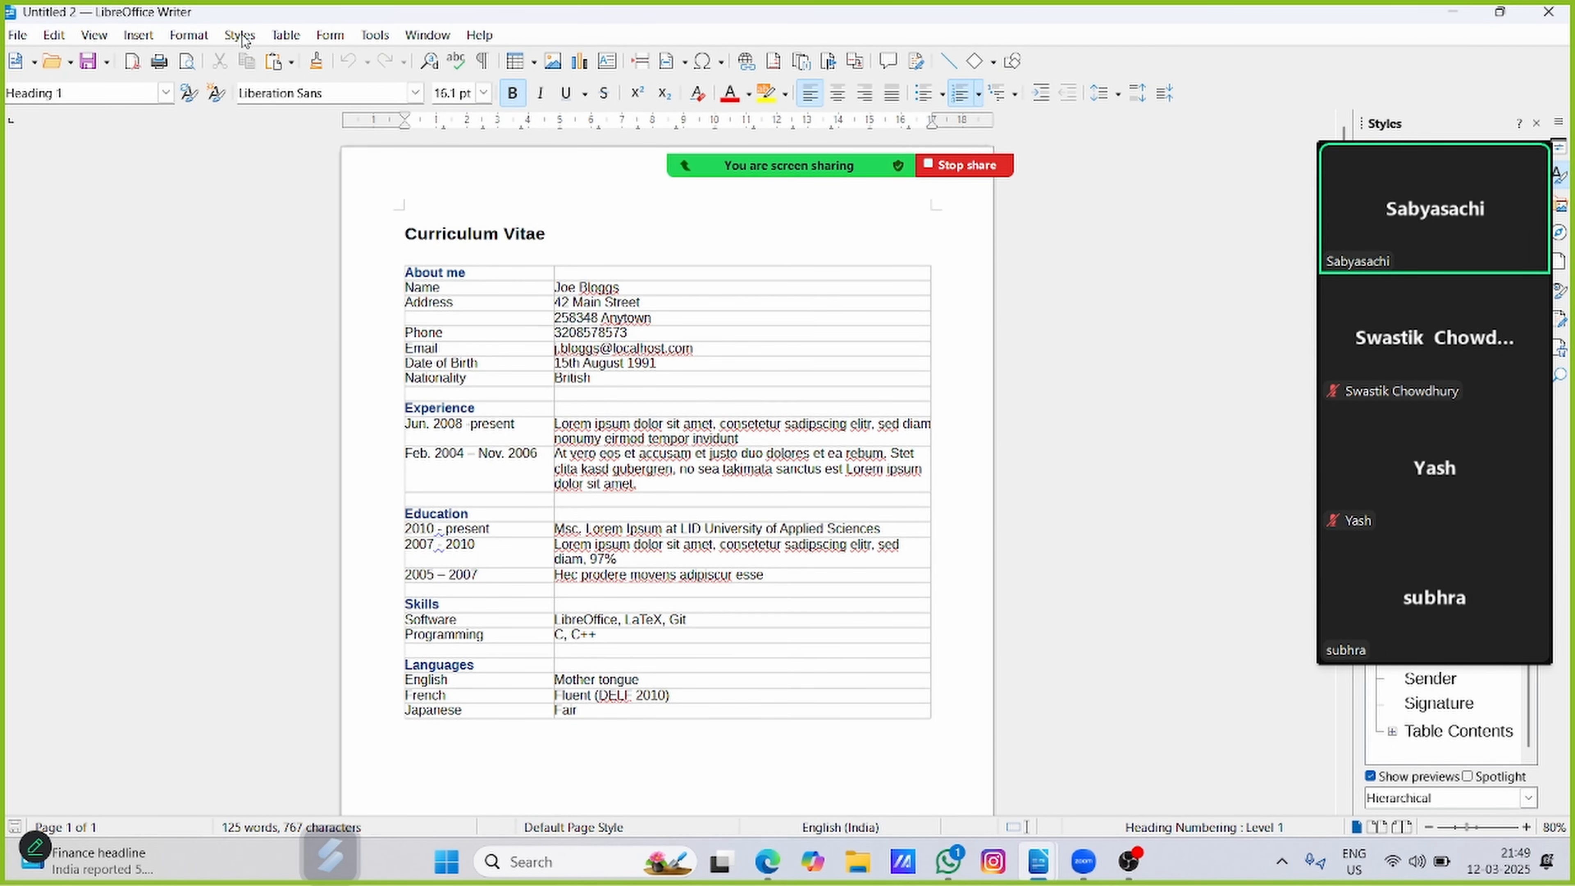
- Open the template manager from the new document, select the CV template, and close the manager without opening it
click(25, 37)
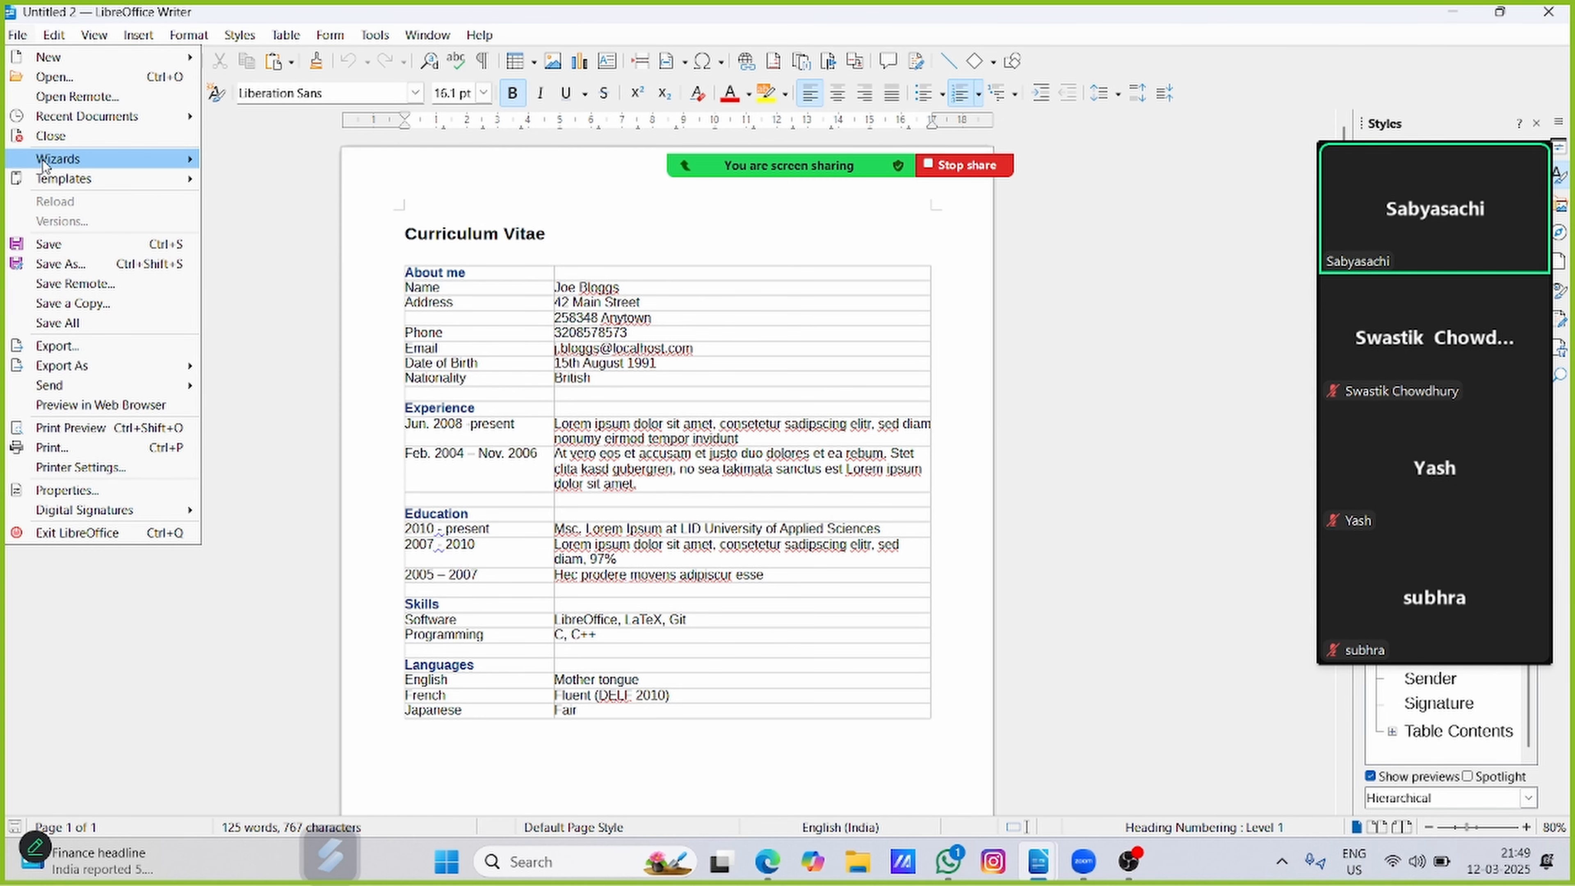
mouse_move(46, 178)
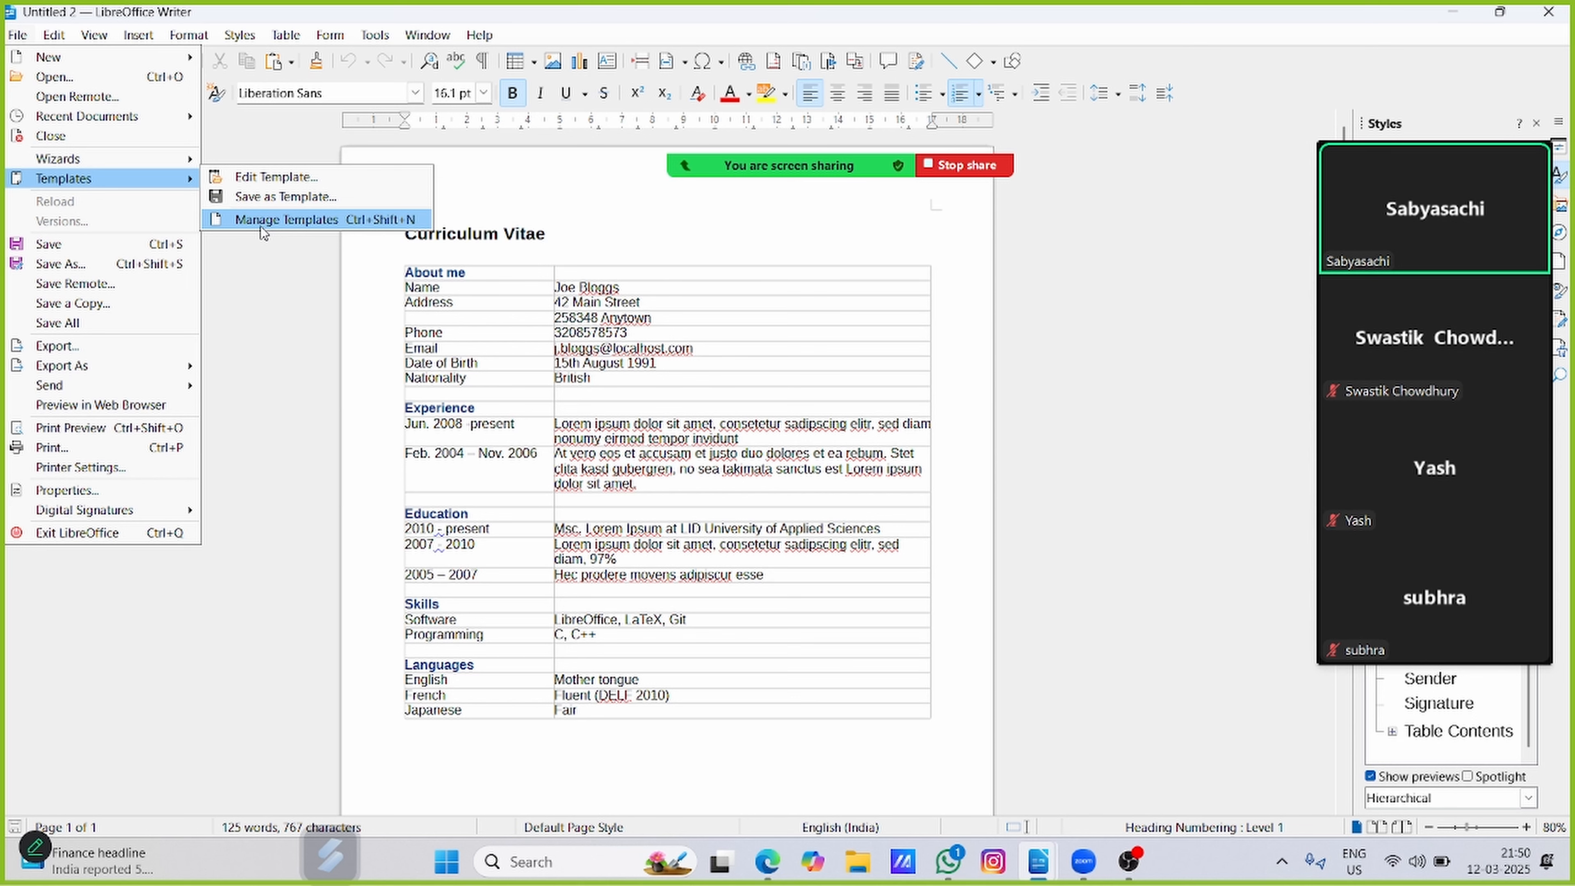
click(282, 217)
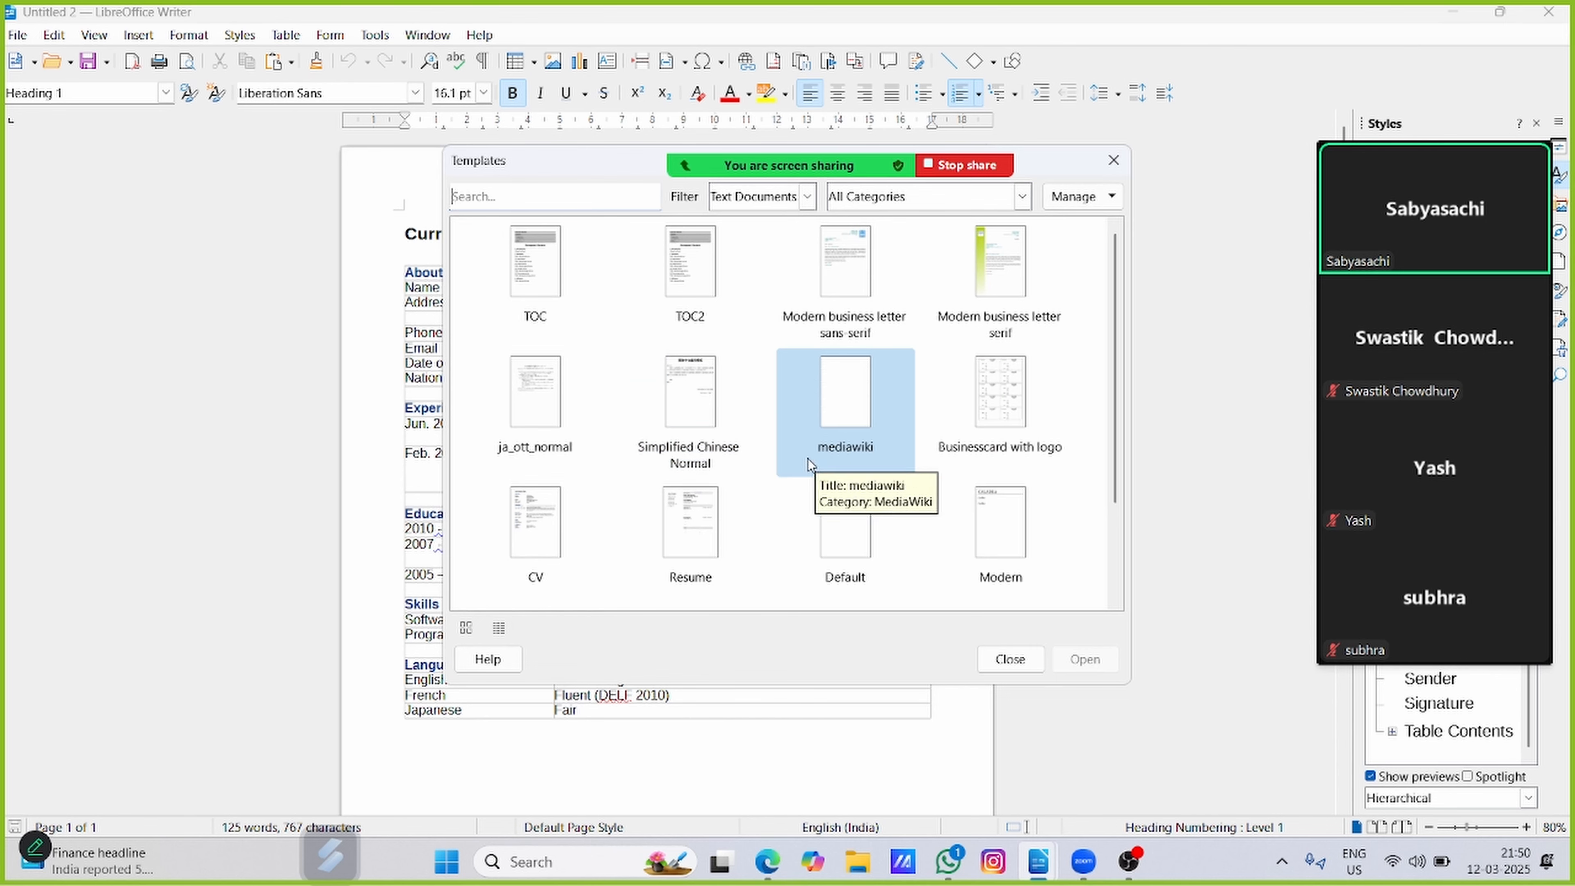
click(534, 539)
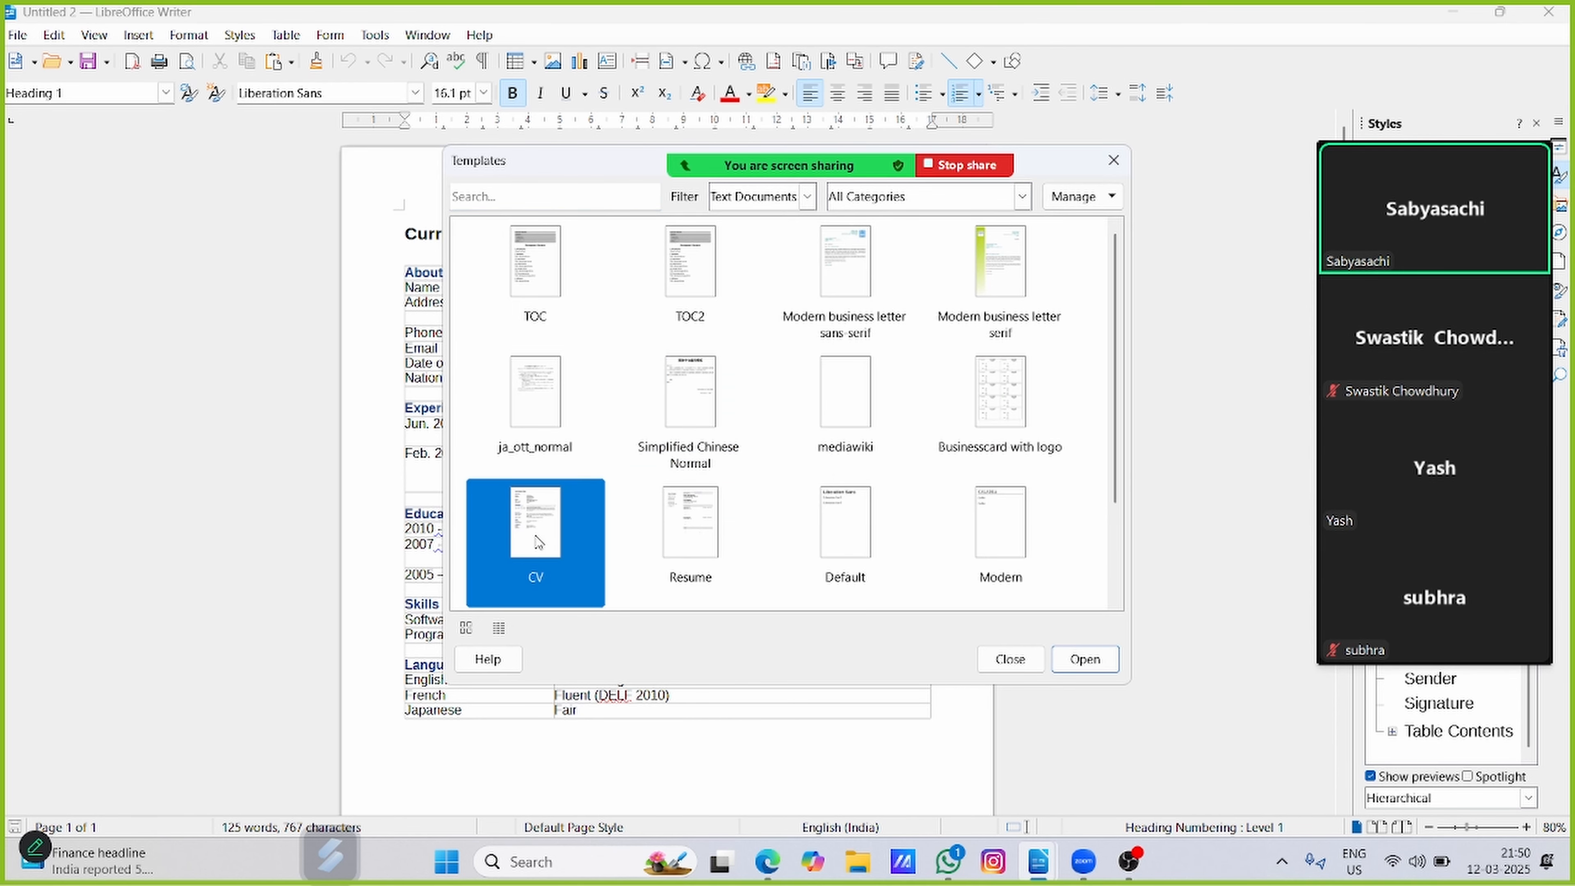
click(1003, 656)
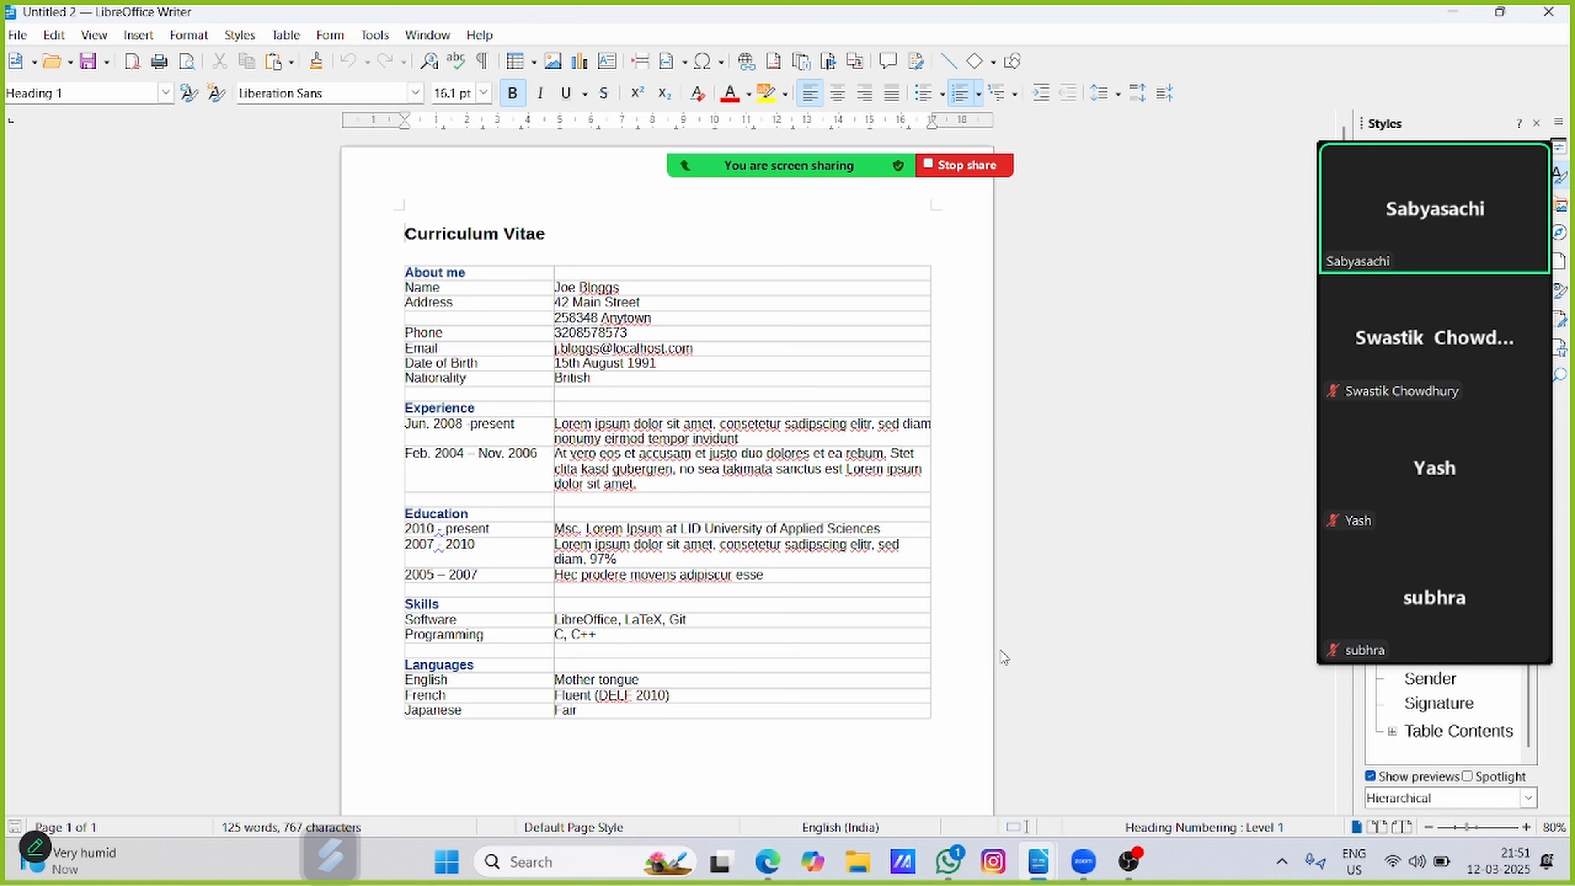
- Save the CV document as a template named myCV in the My Templates category
click(23, 38)
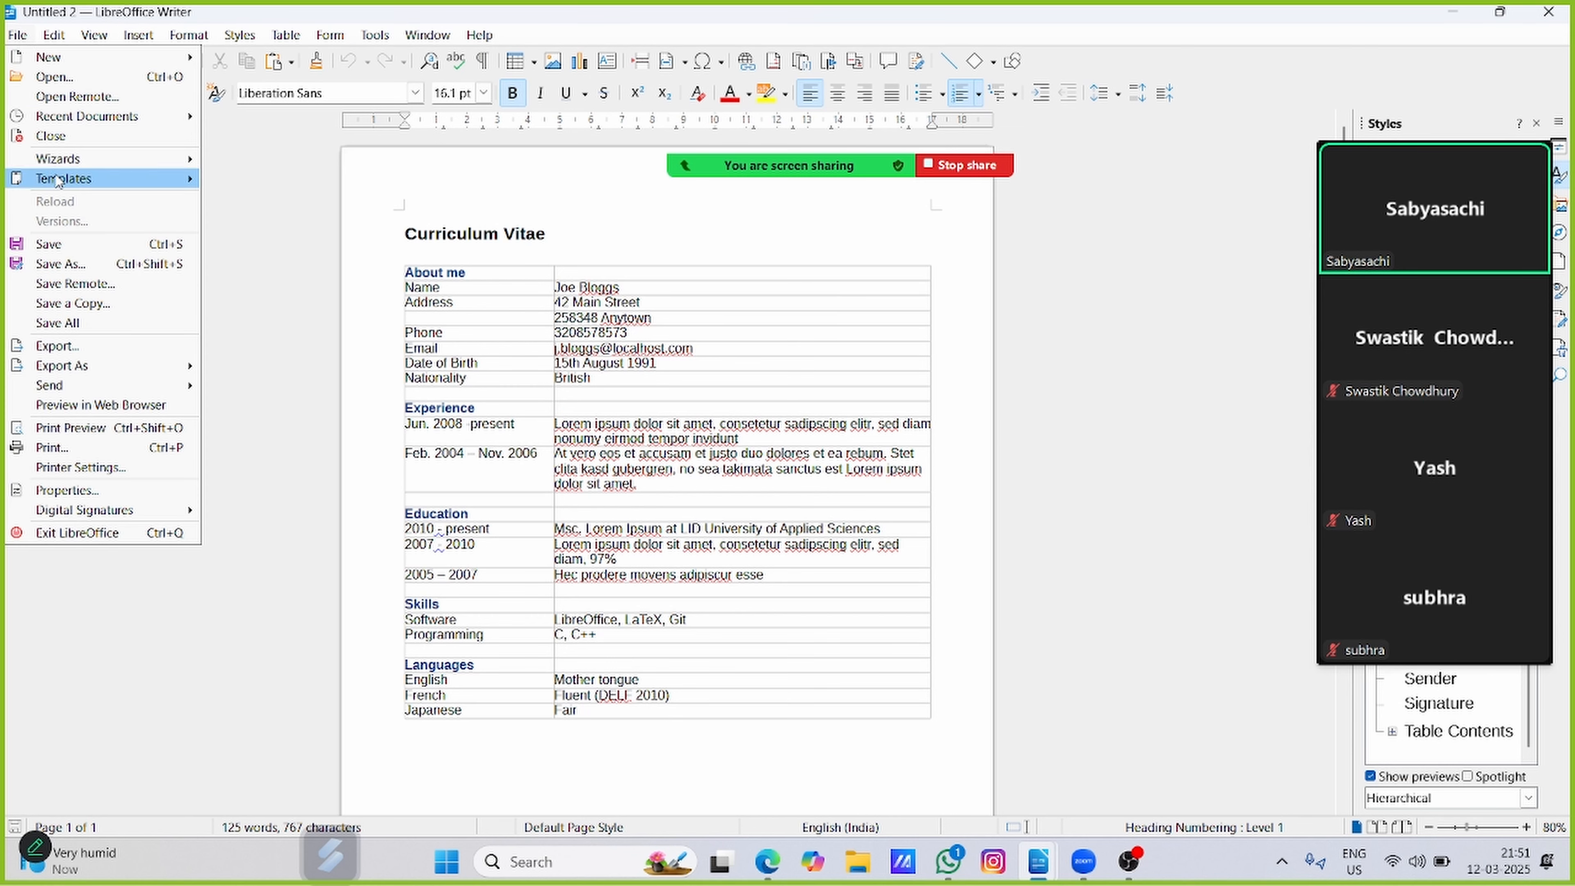
mouse_move(59, 180)
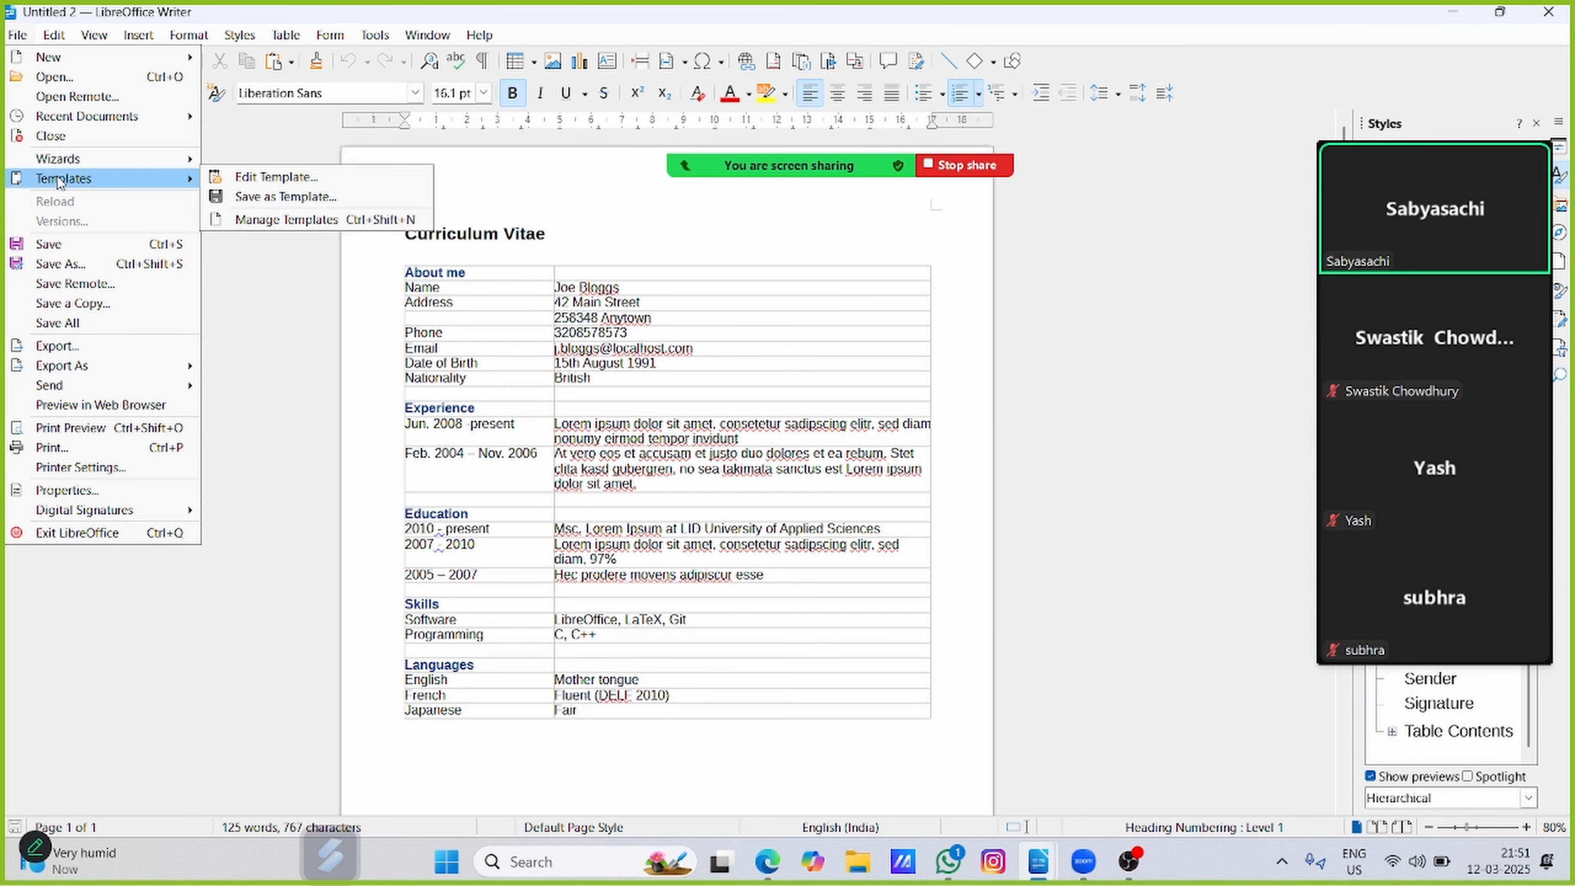
click(246, 207)
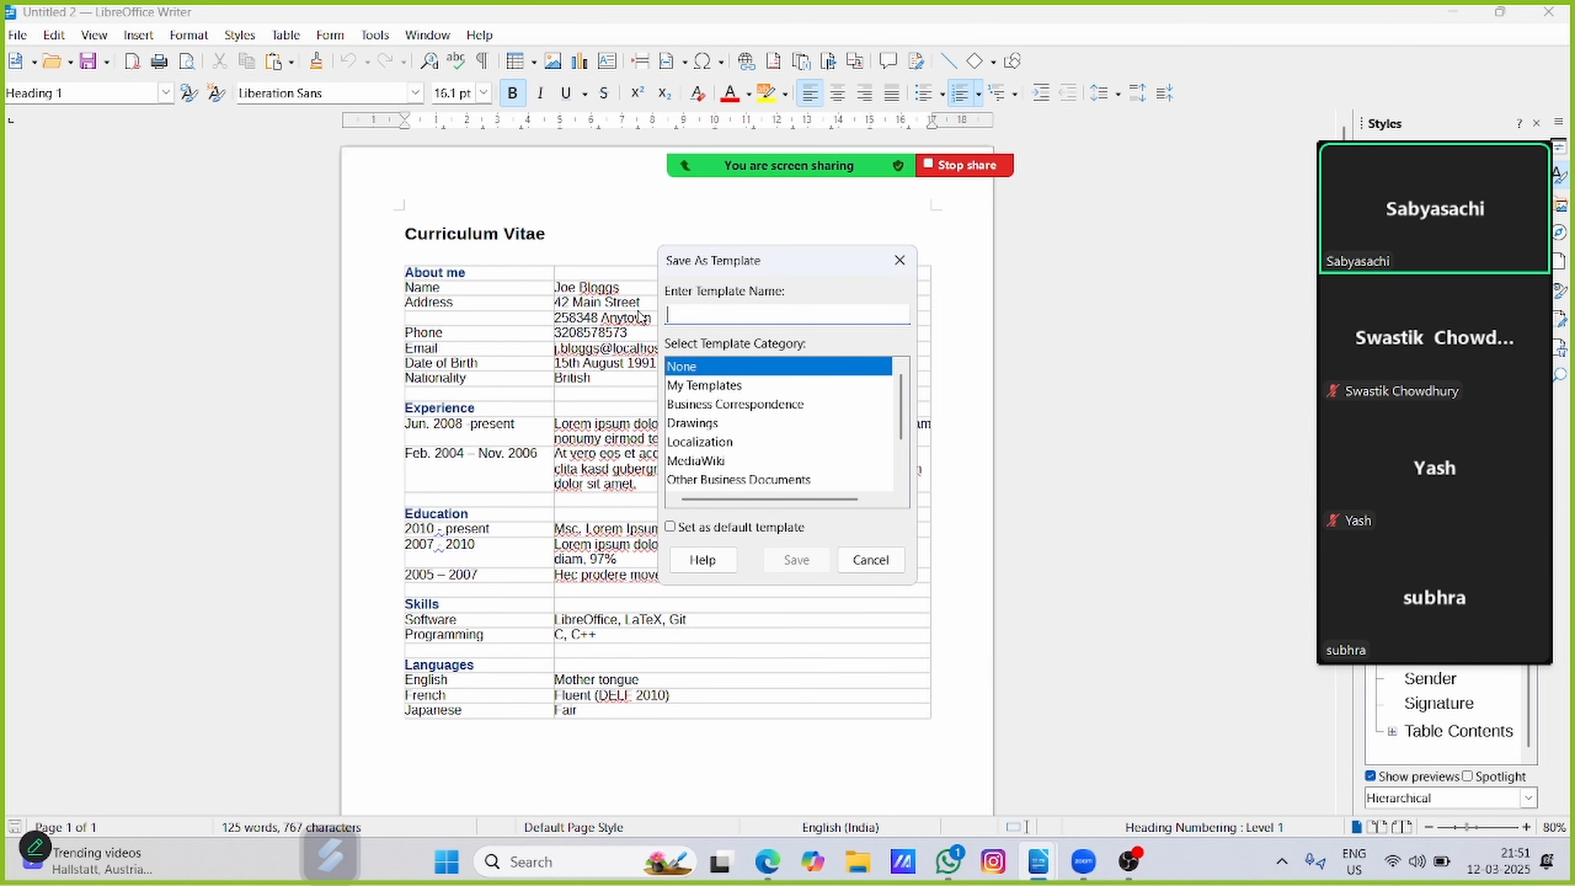
text(myCV)
click(723, 422)
click(722, 391)
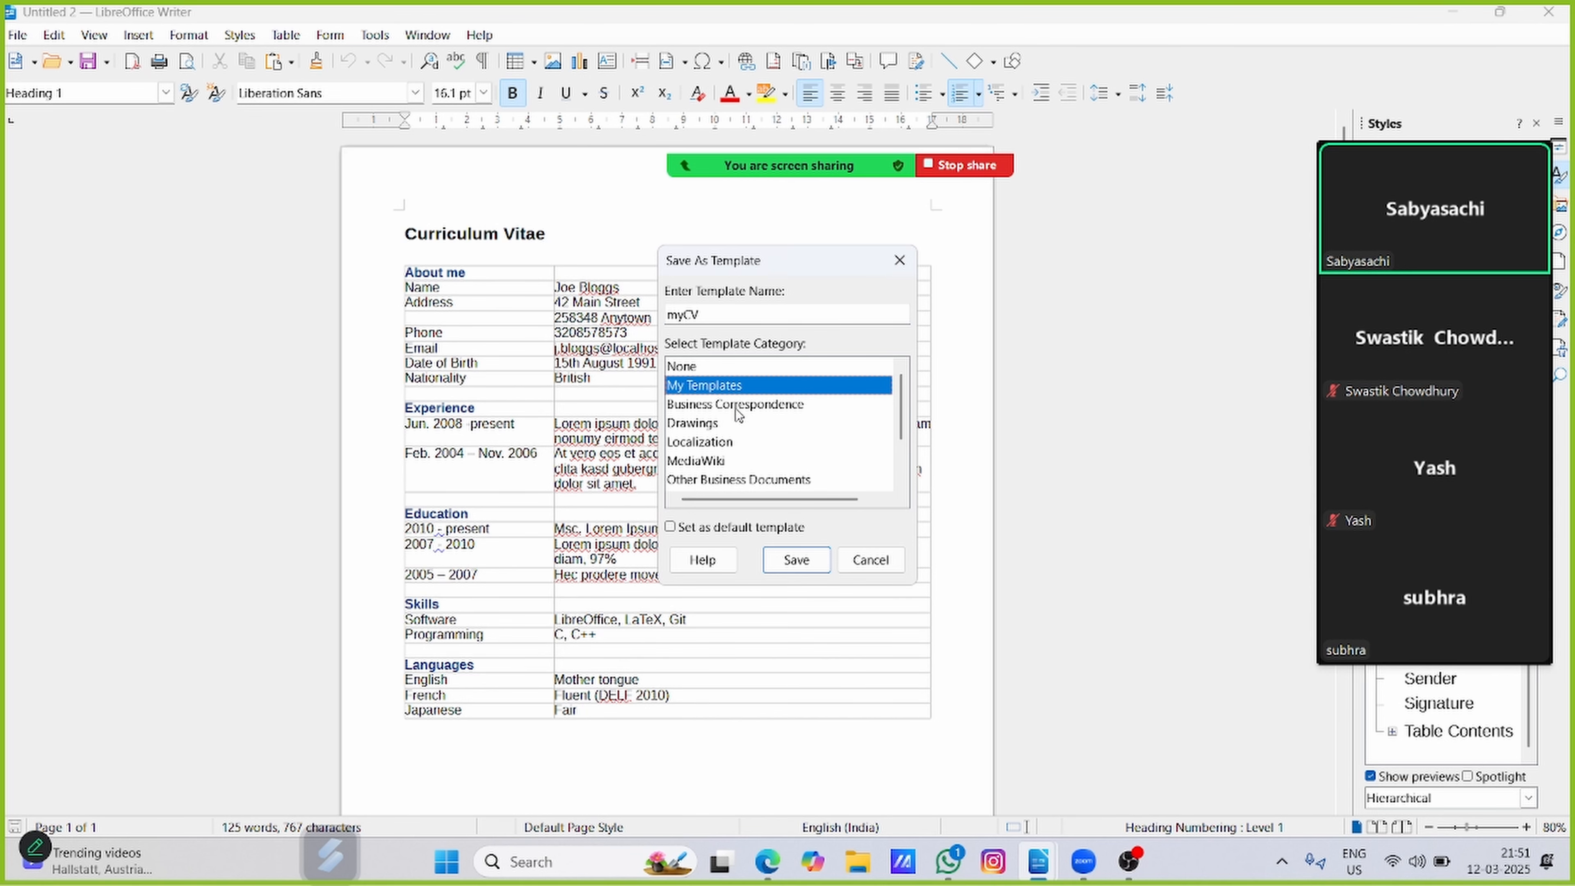
click(793, 562)
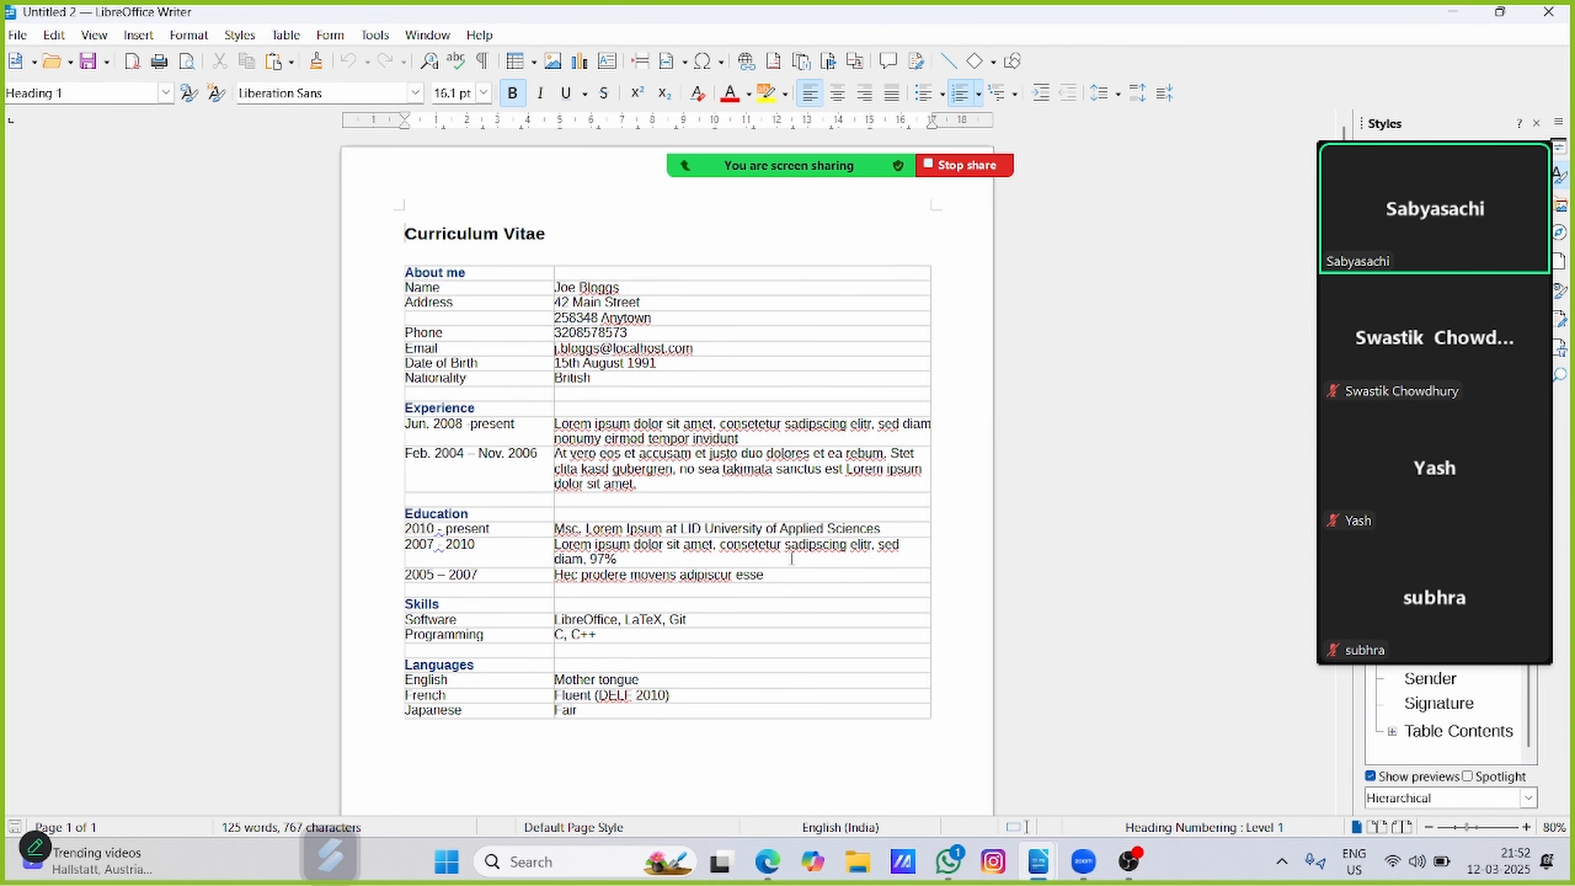
- Open the template manager, filter the list to the My Templates category to check for myCV, and close the manager
click(18, 37)
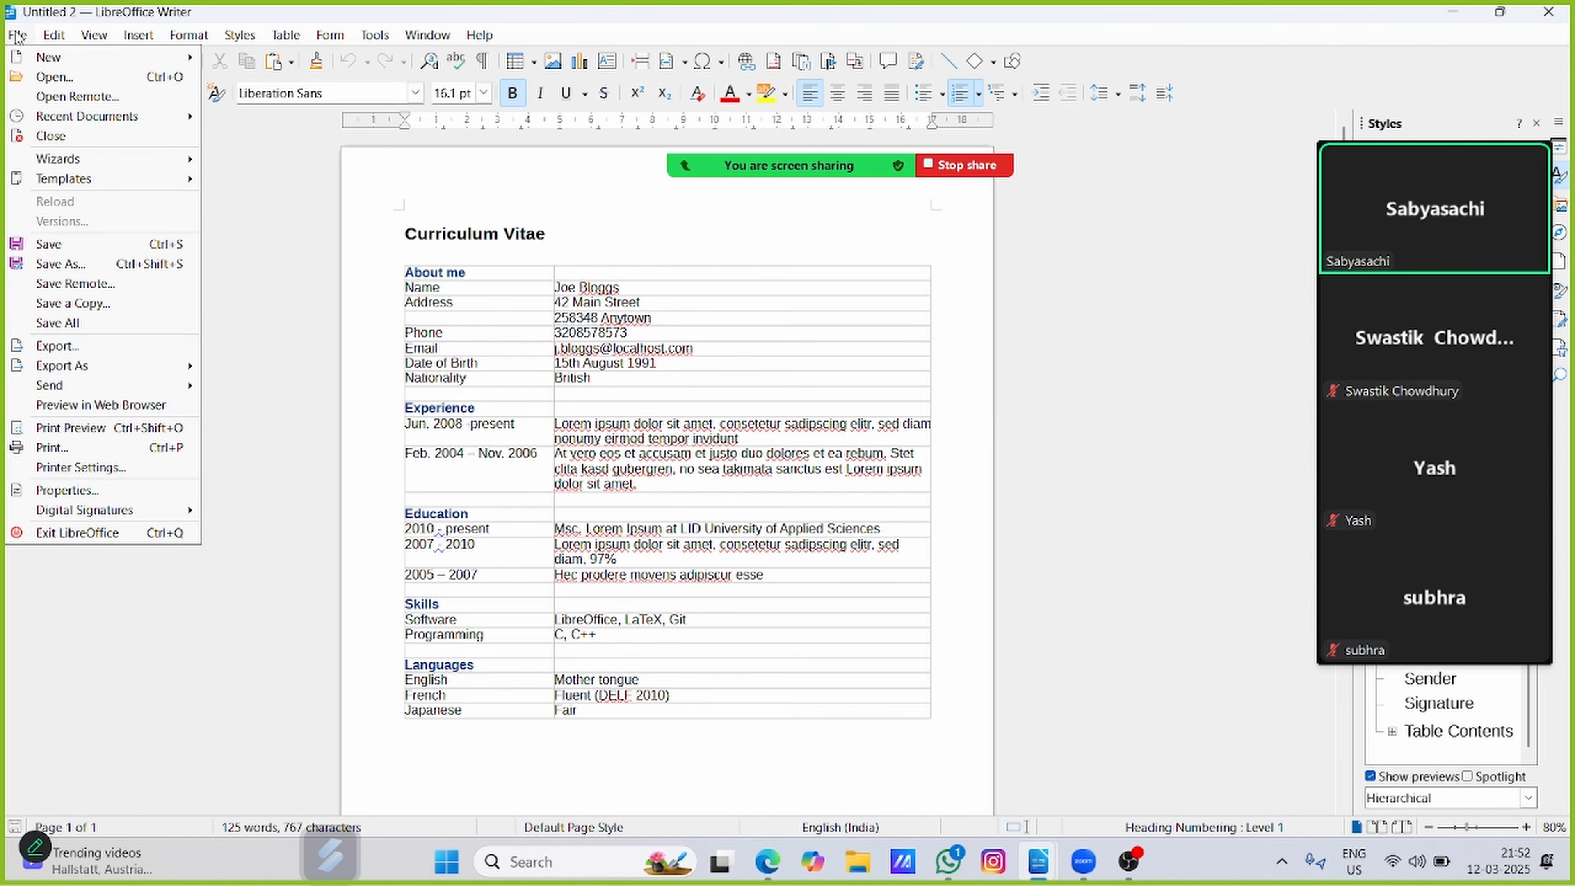
mouse_move(49, 181)
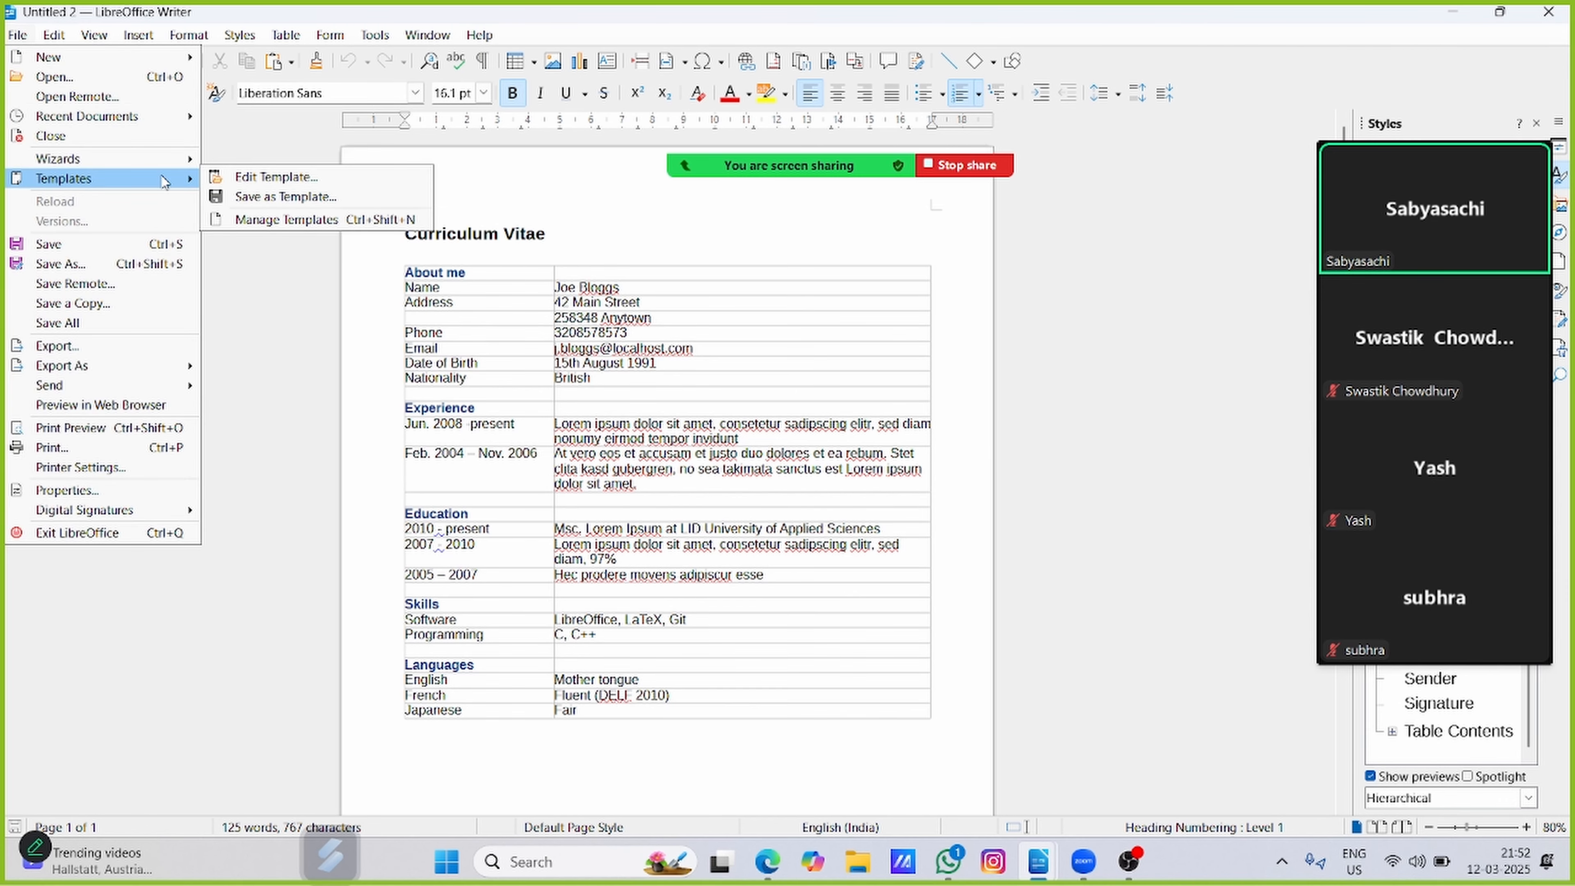
click(269, 221)
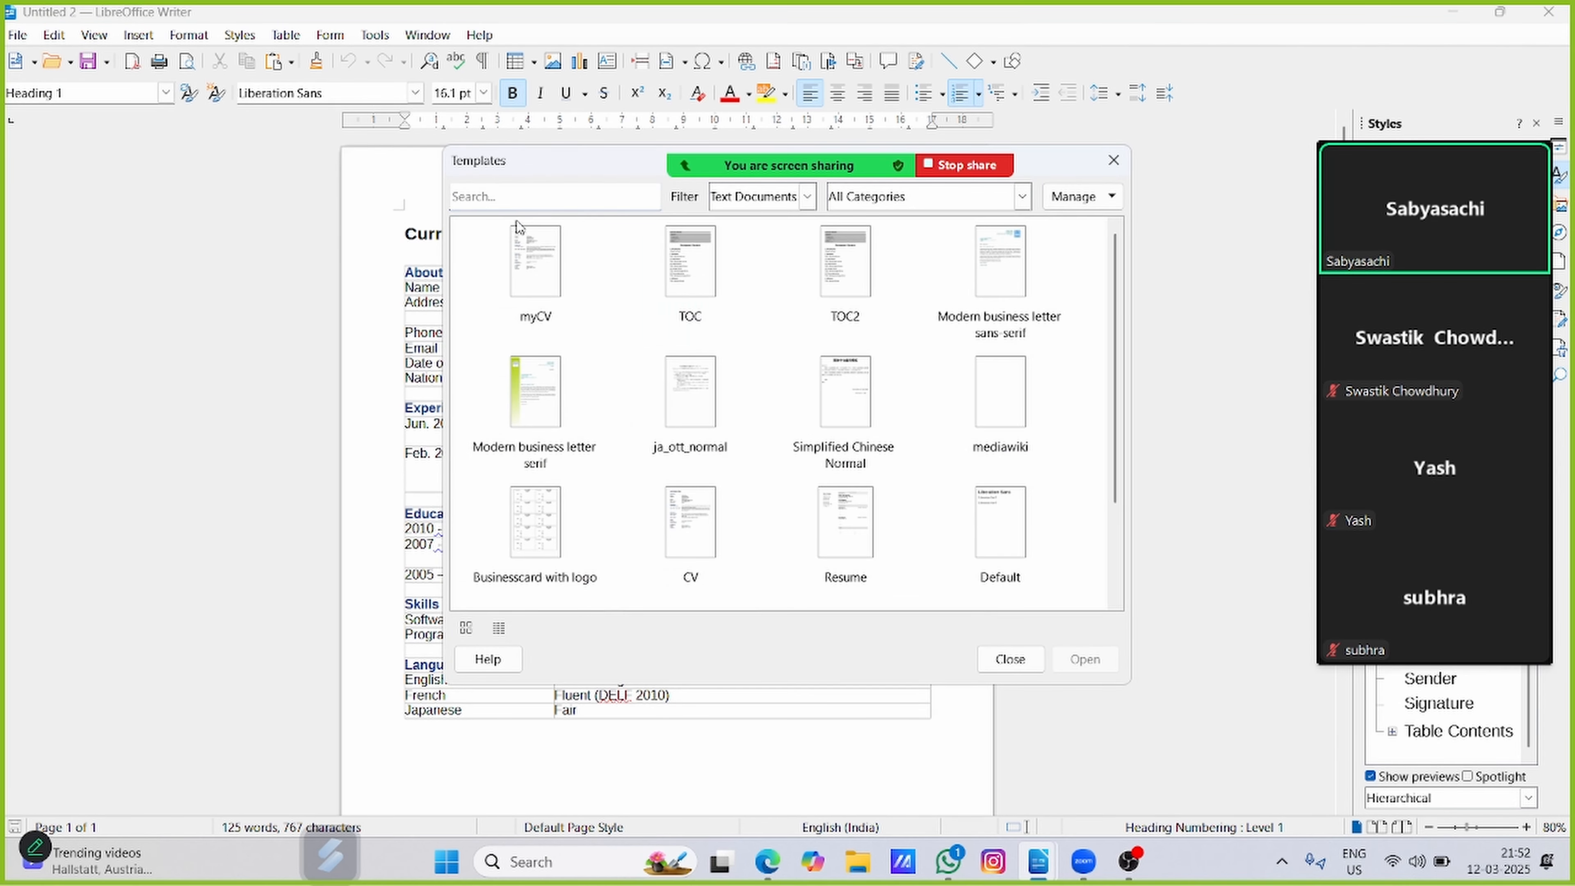
click(1023, 195)
click(880, 239)
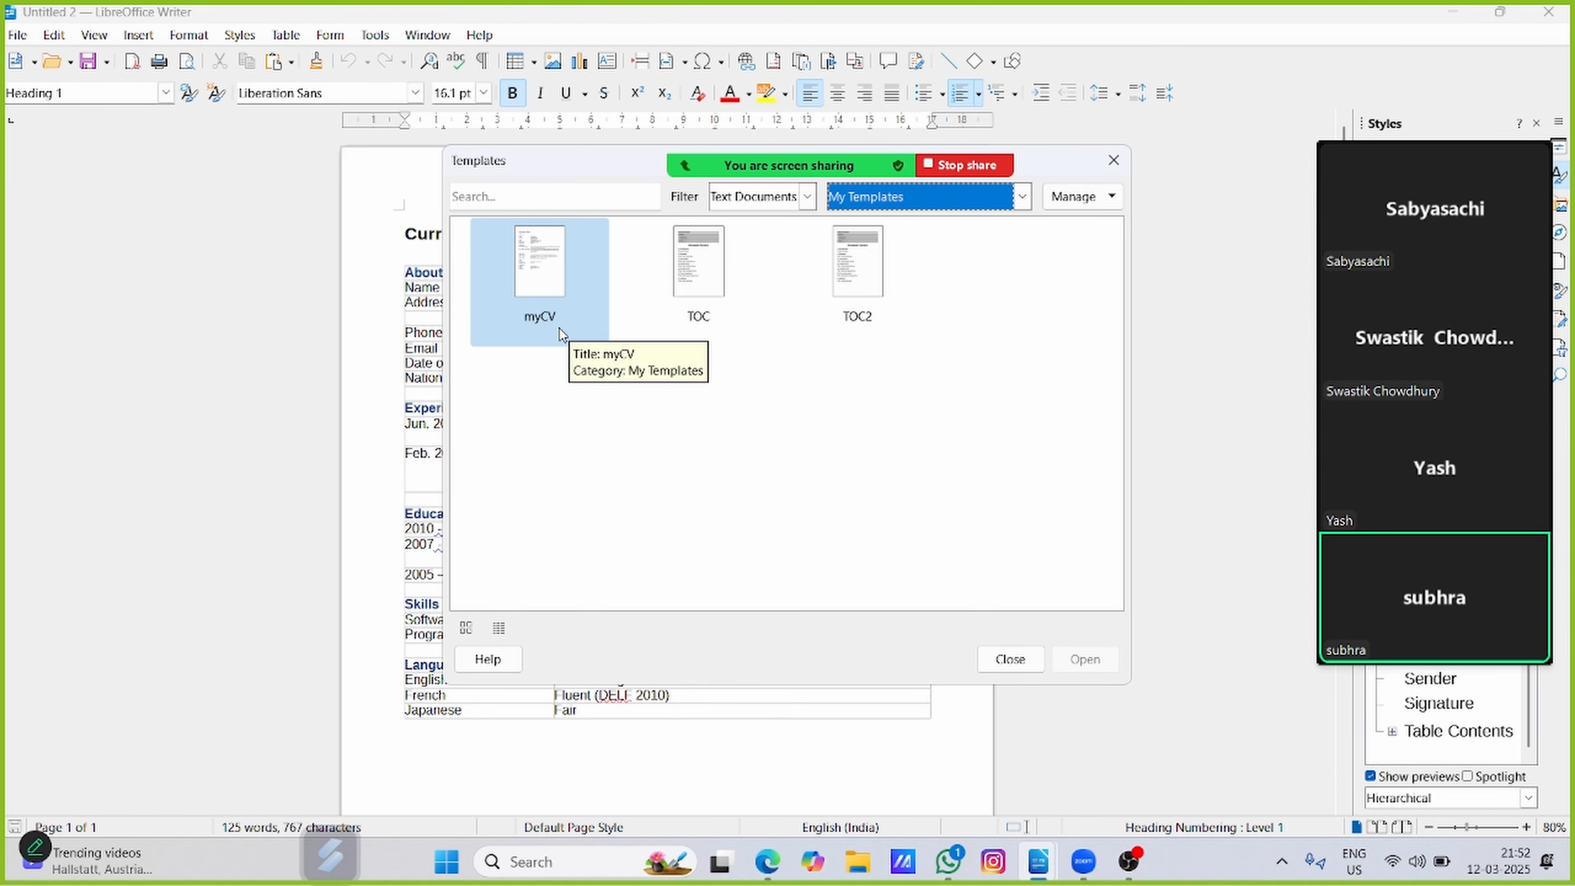
click(1010, 658)
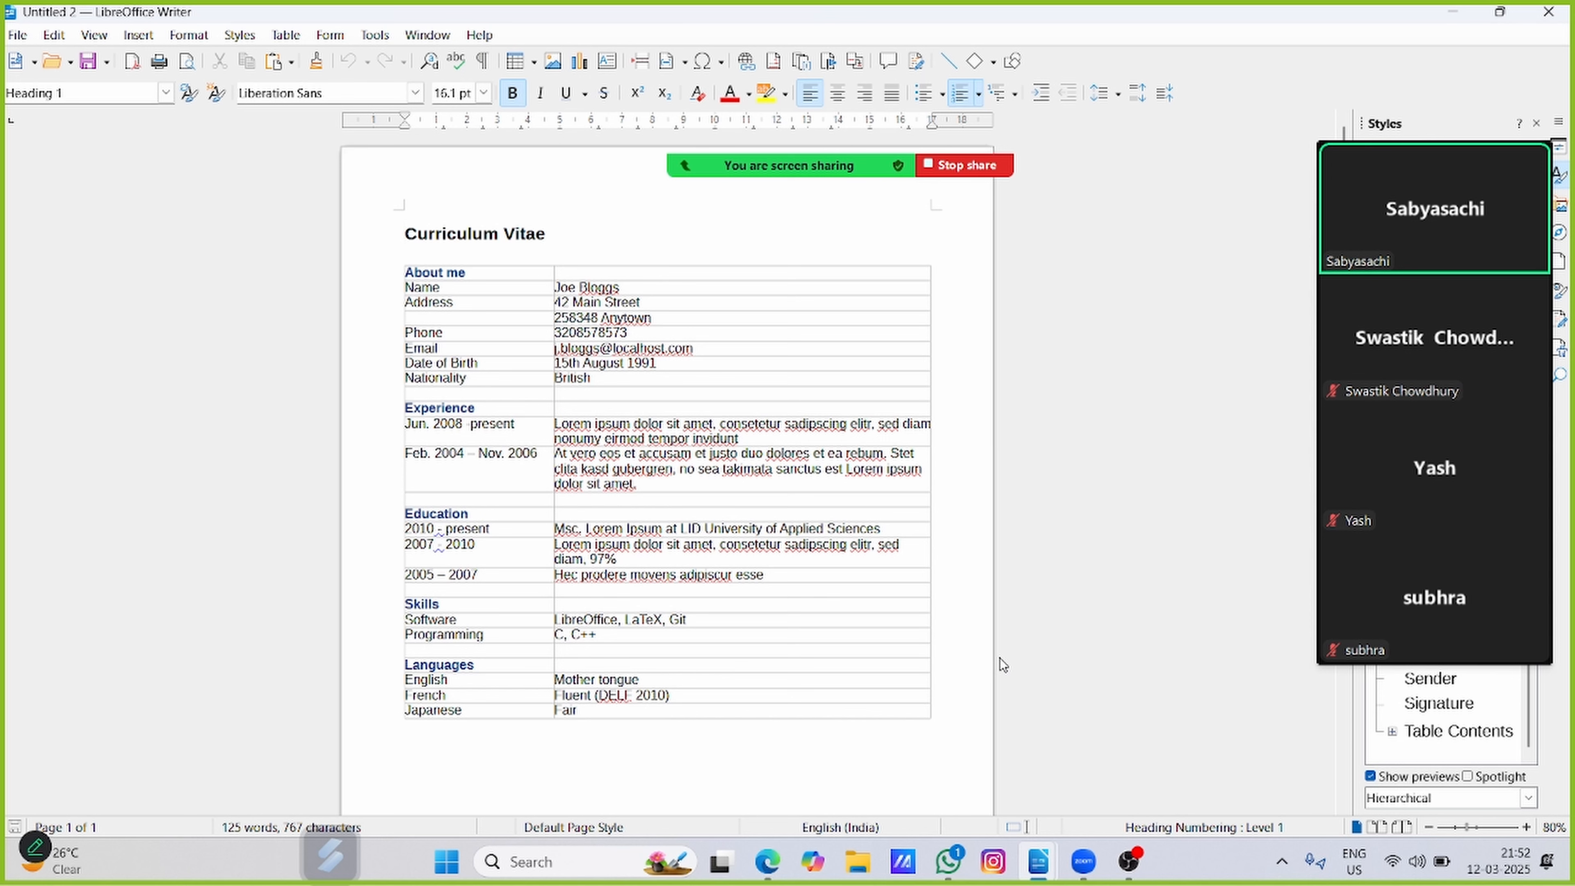
- Reopen the template manager, view the file chooser for importing a template, and close both without importing
click(17, 36)
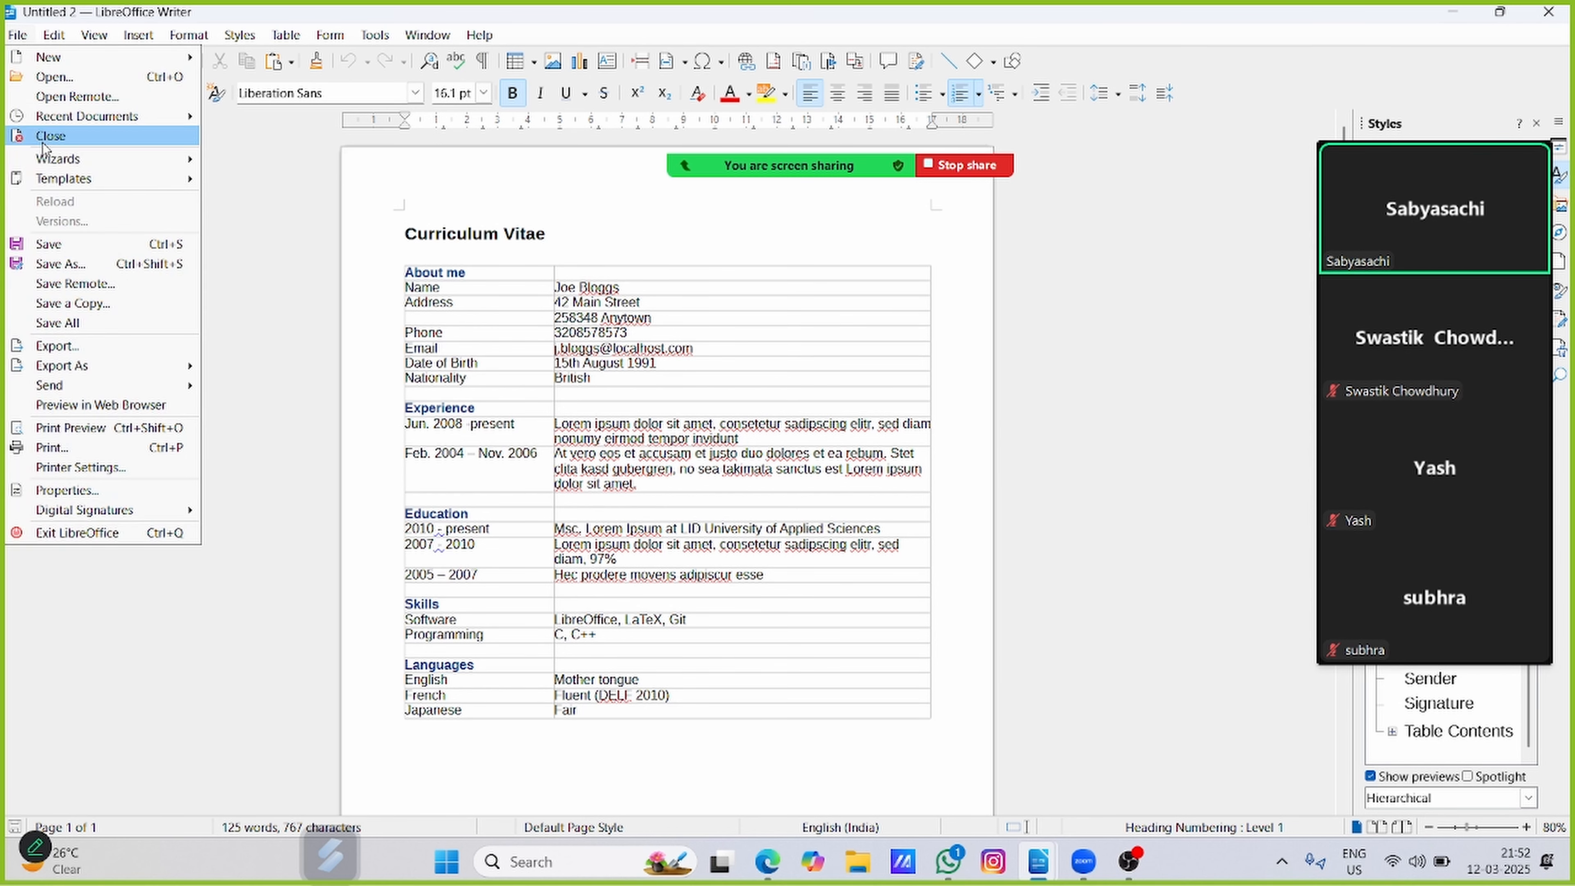
mouse_move(47, 178)
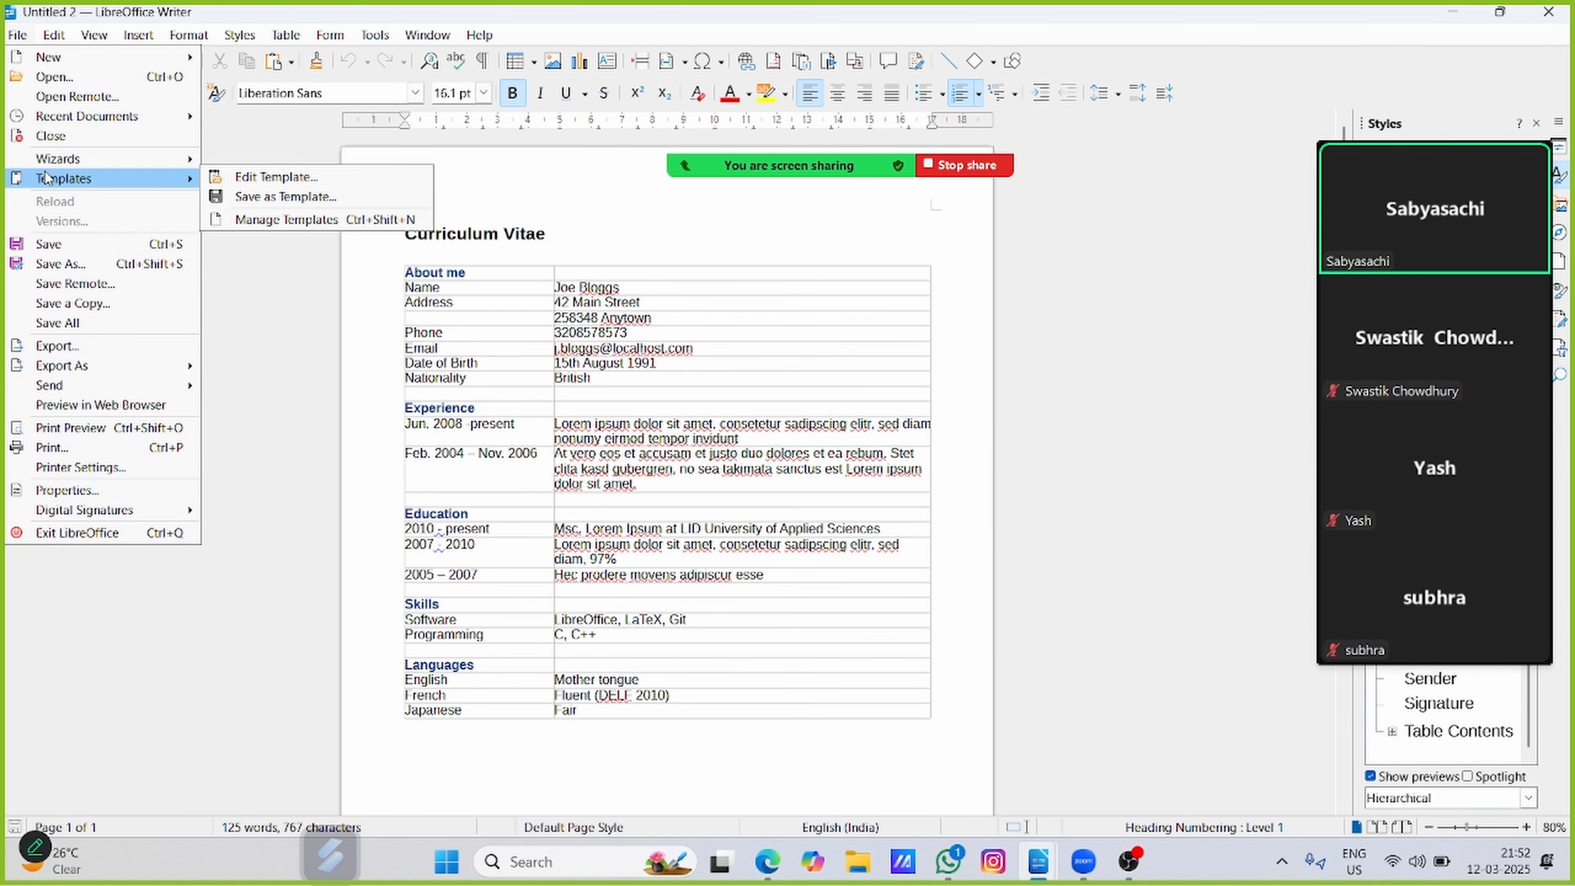
click(248, 218)
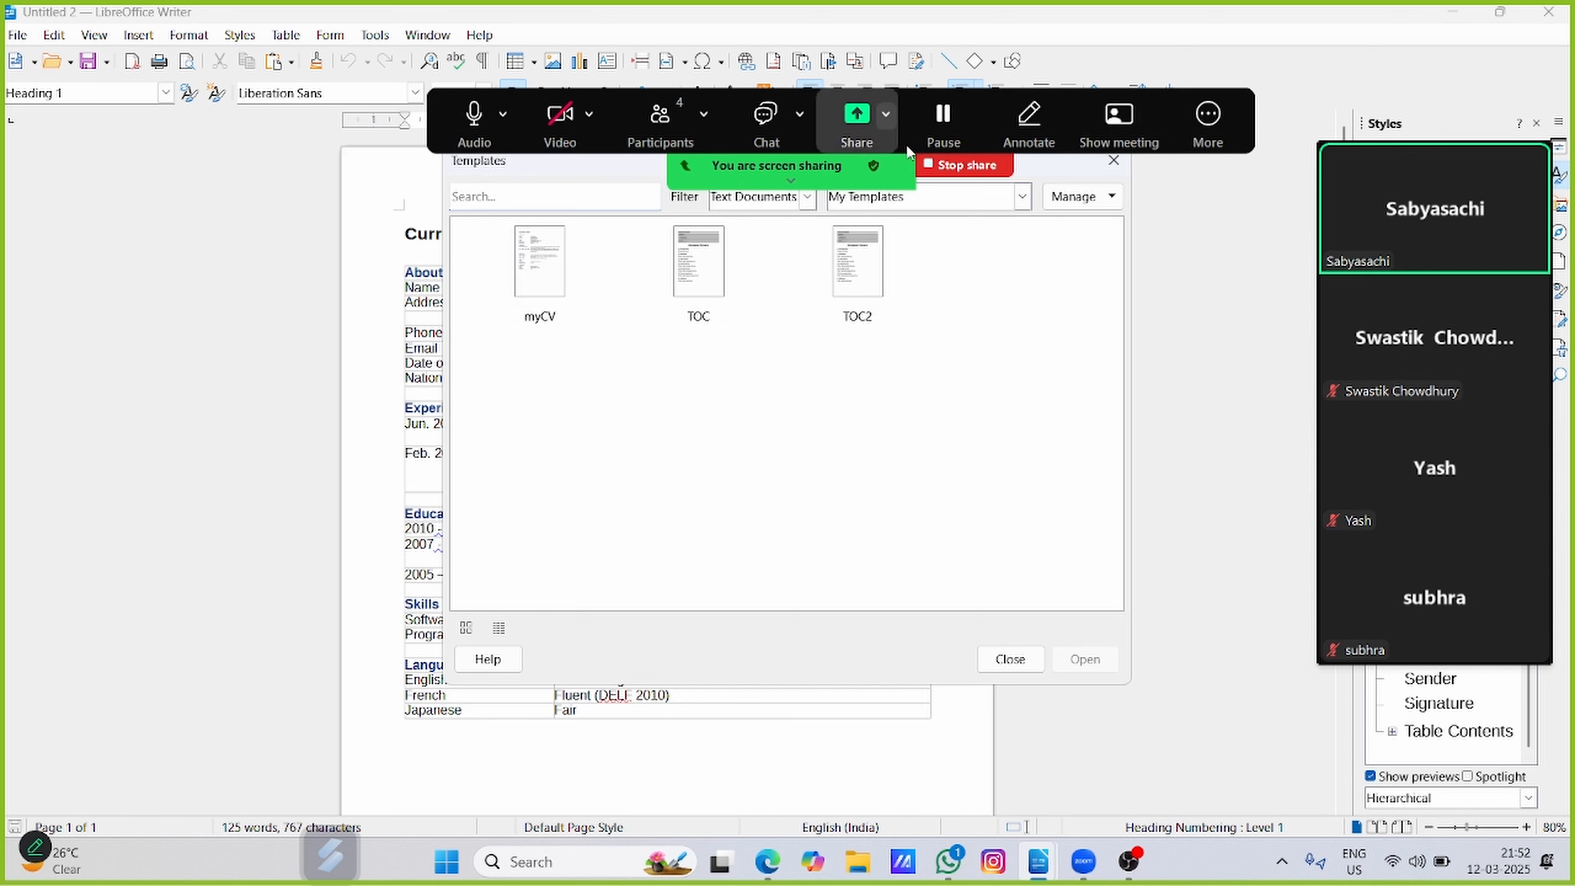
drag(1085, 170, 1086, 267)
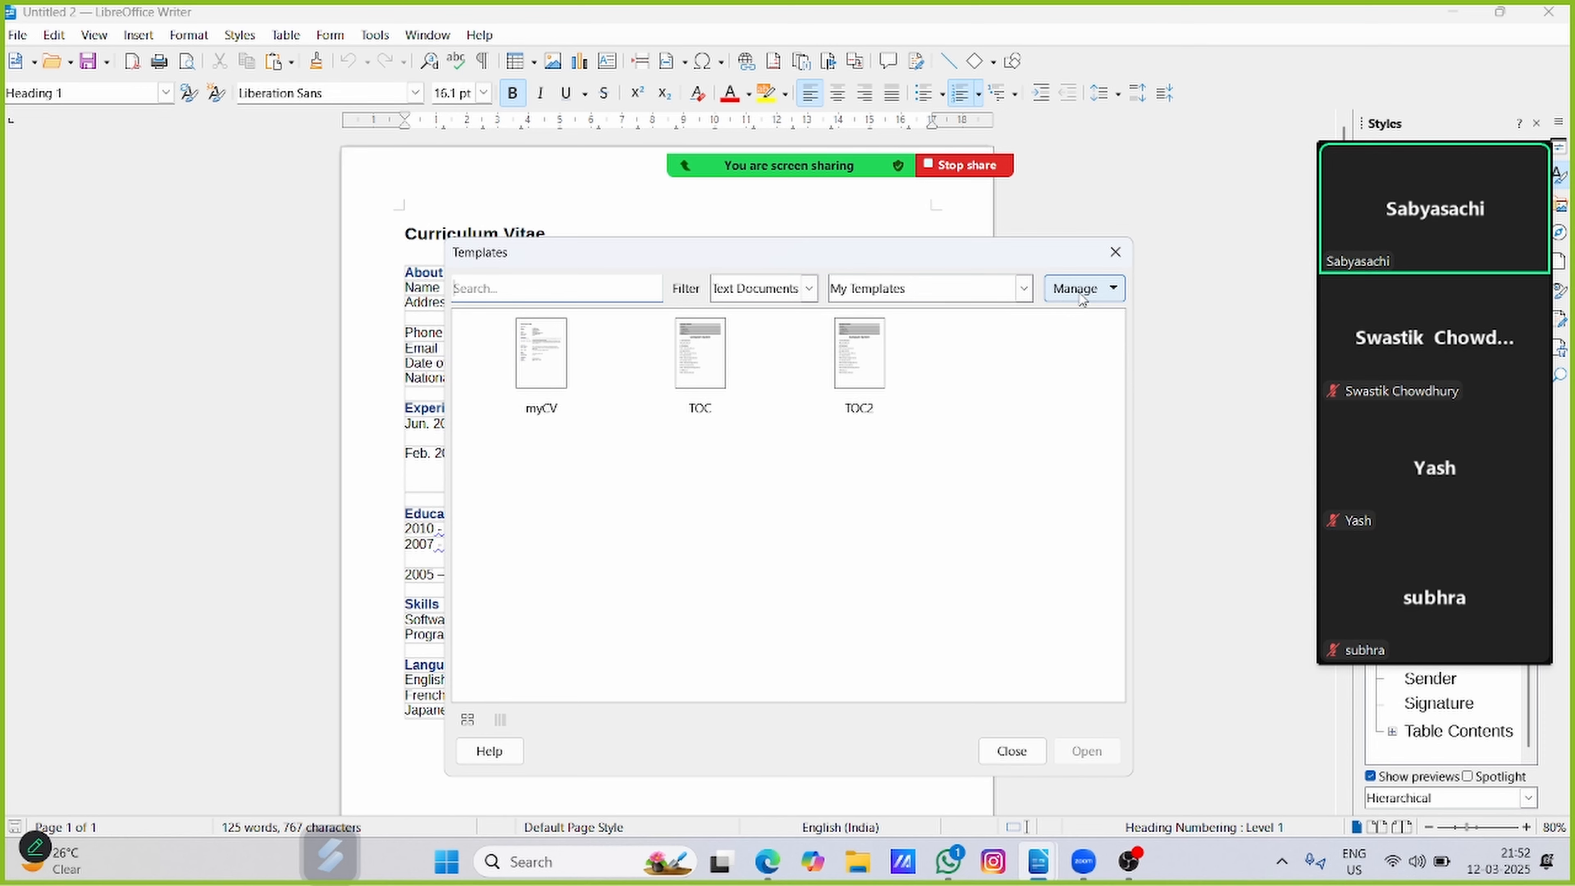
click(1098, 294)
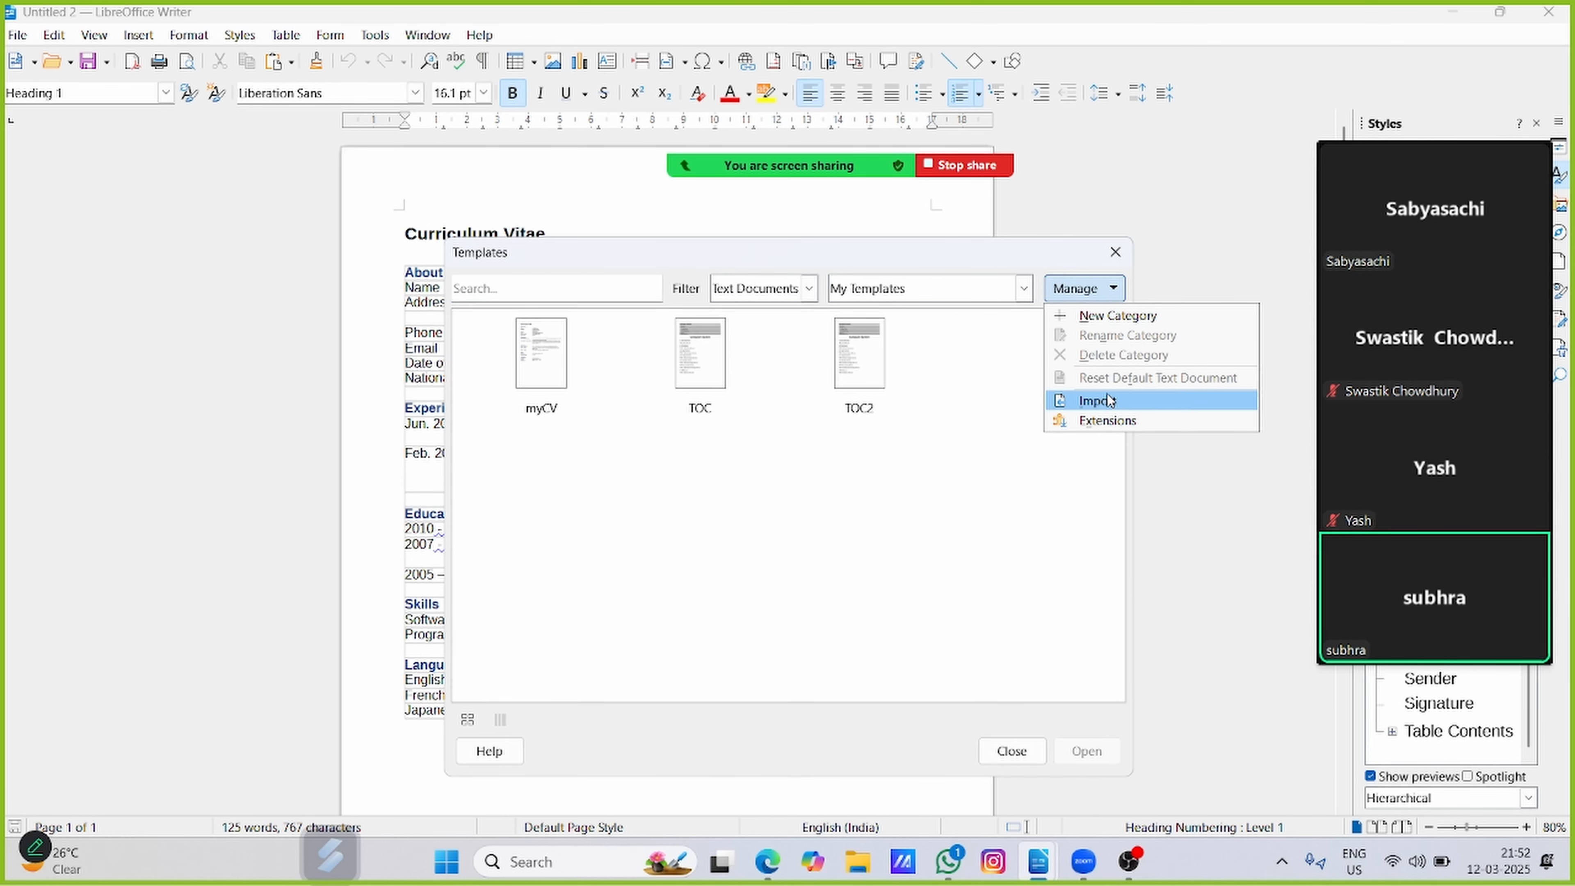
click(1141, 399)
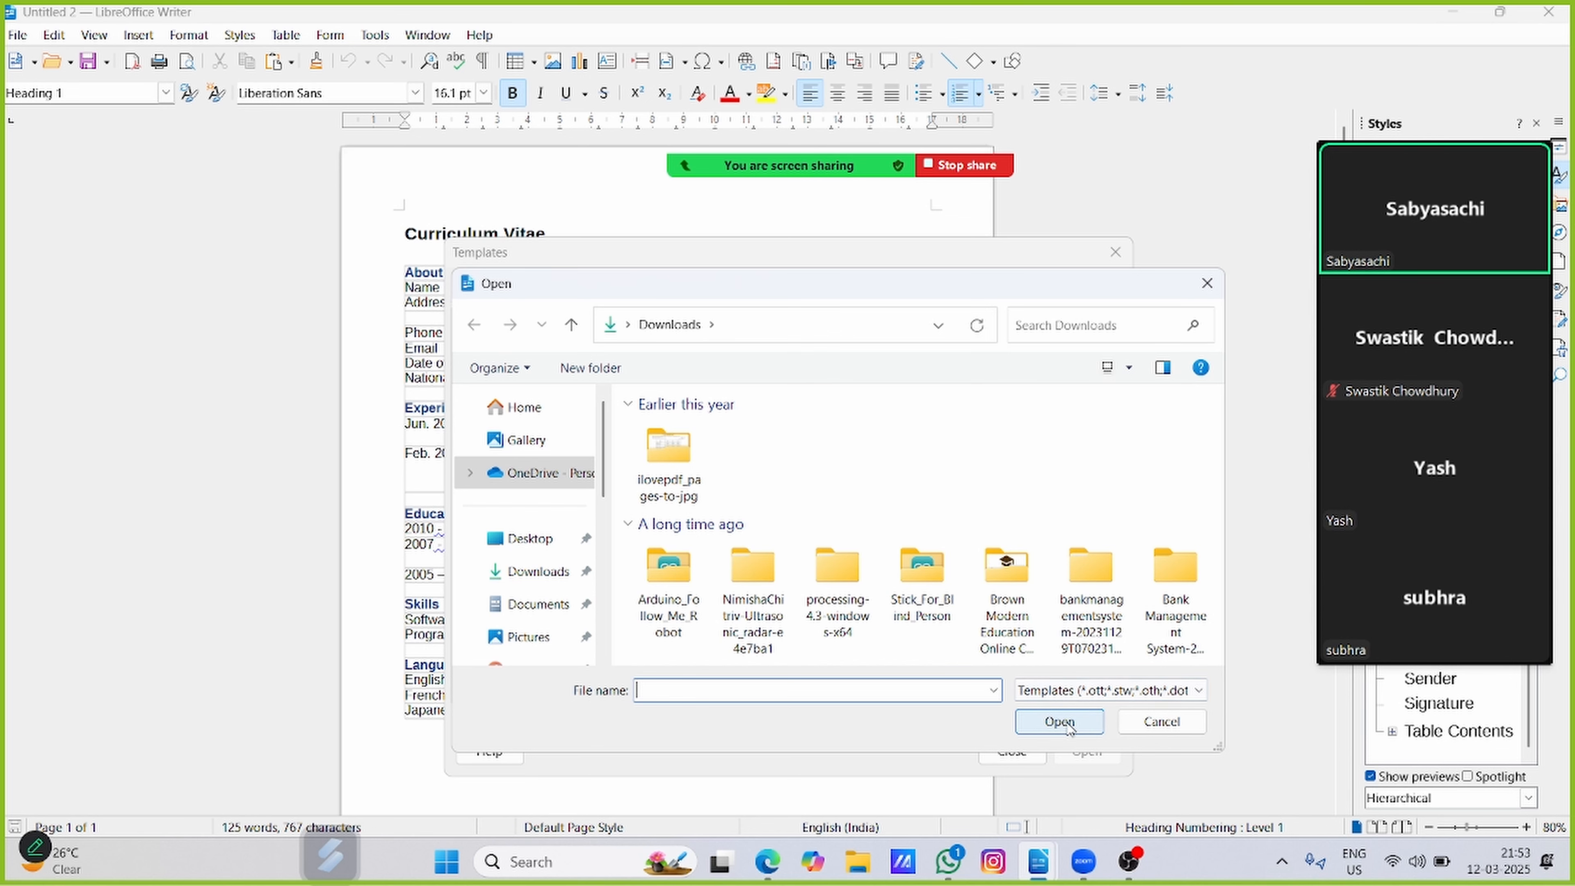
click(1207, 285)
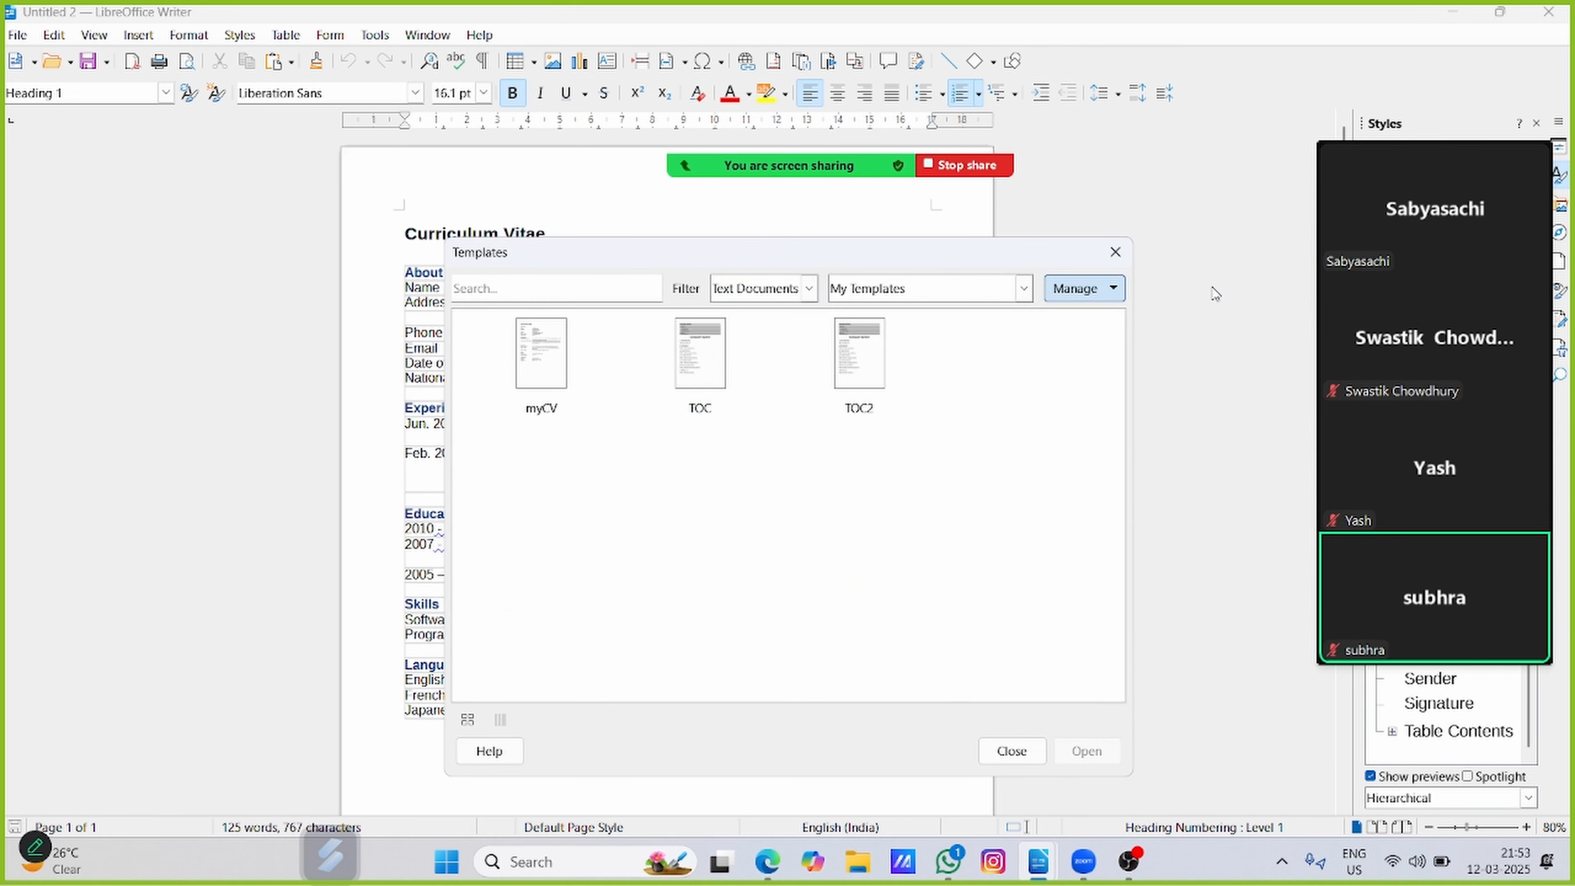
click(1115, 251)
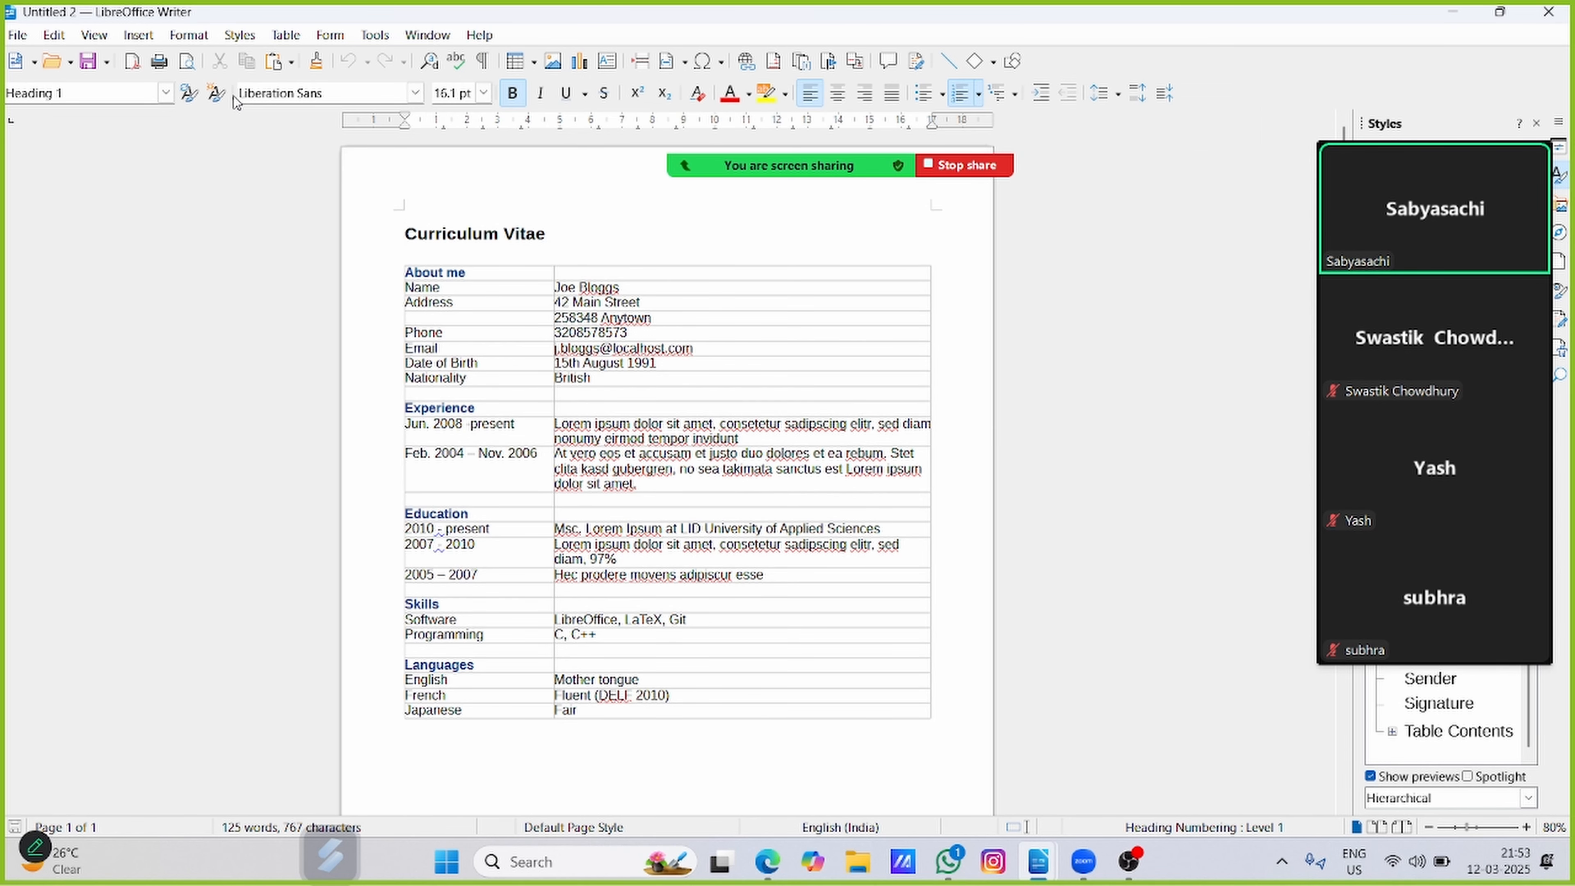
- Examine the document export options with the Downloads folder as destination, and cancel without exporting
click(18, 35)
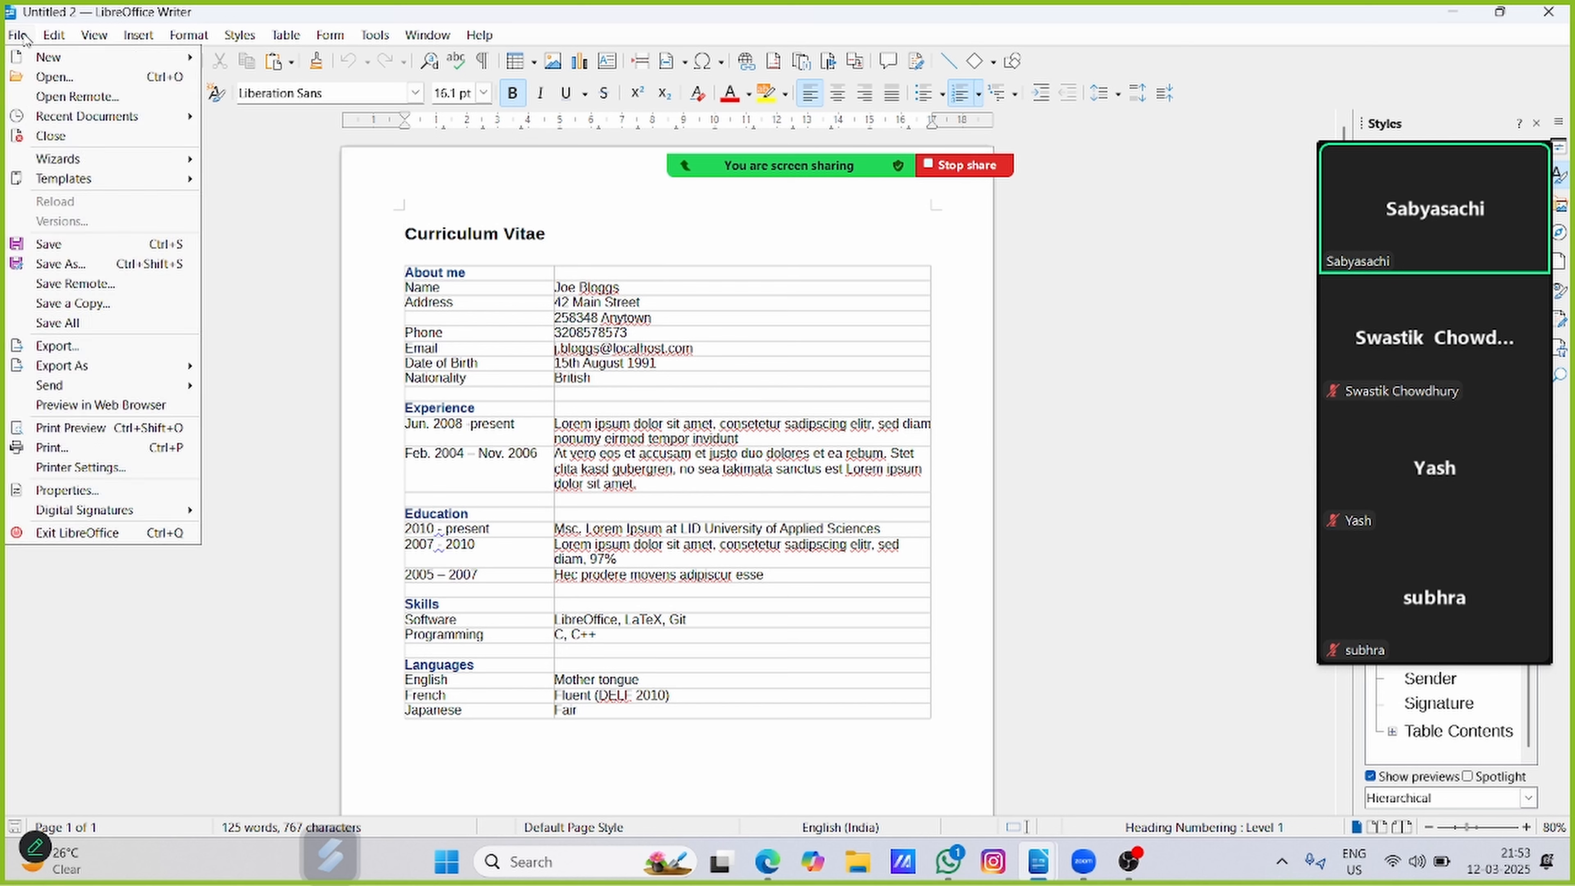
click(64, 347)
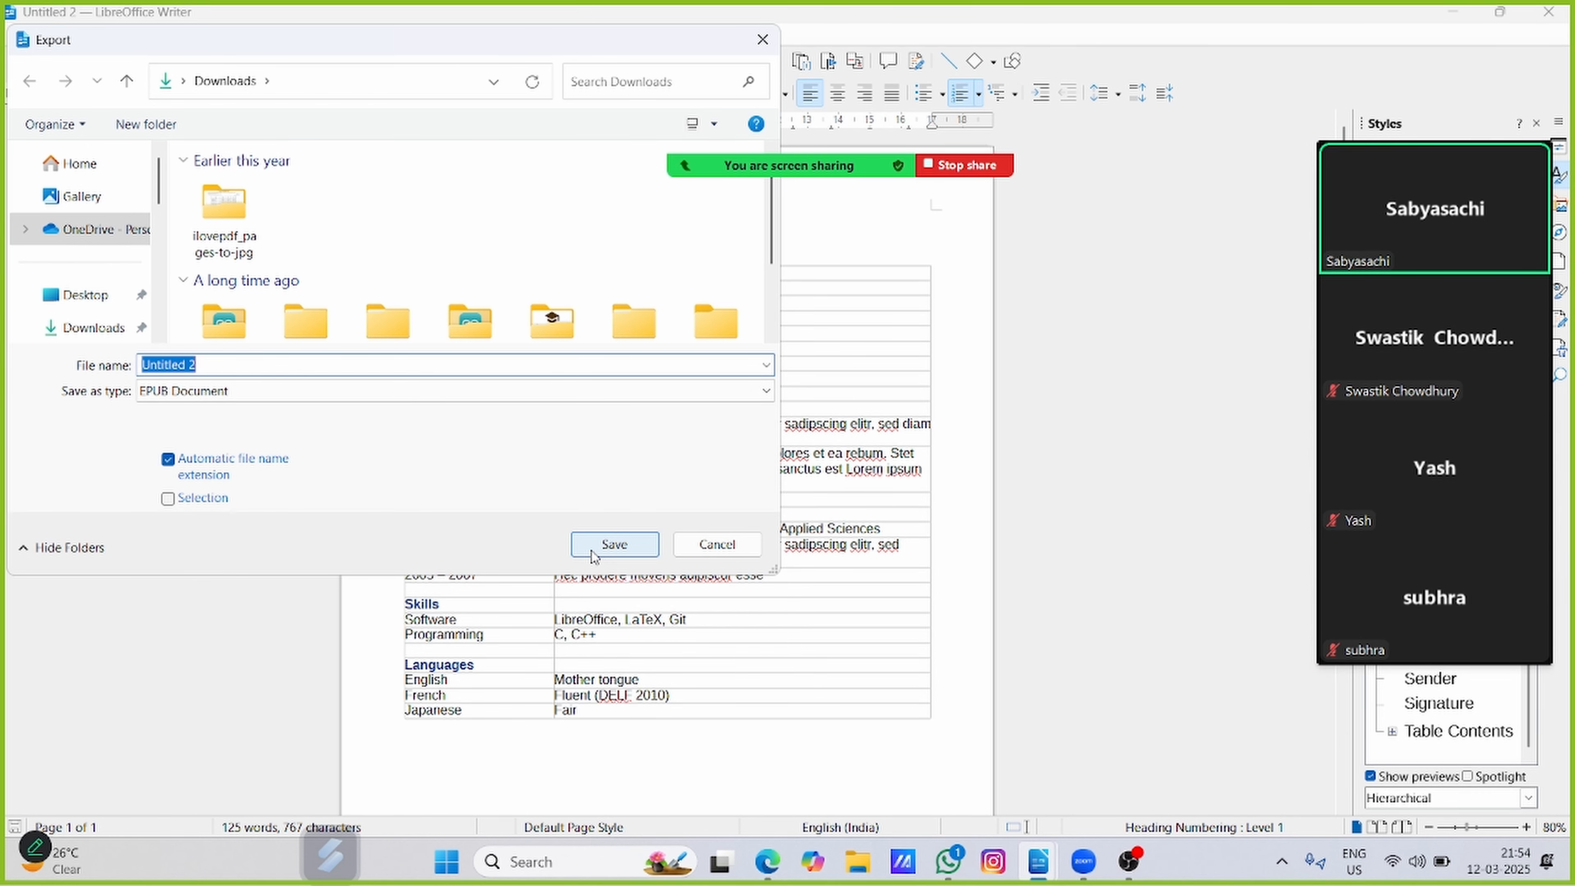
click(764, 49)
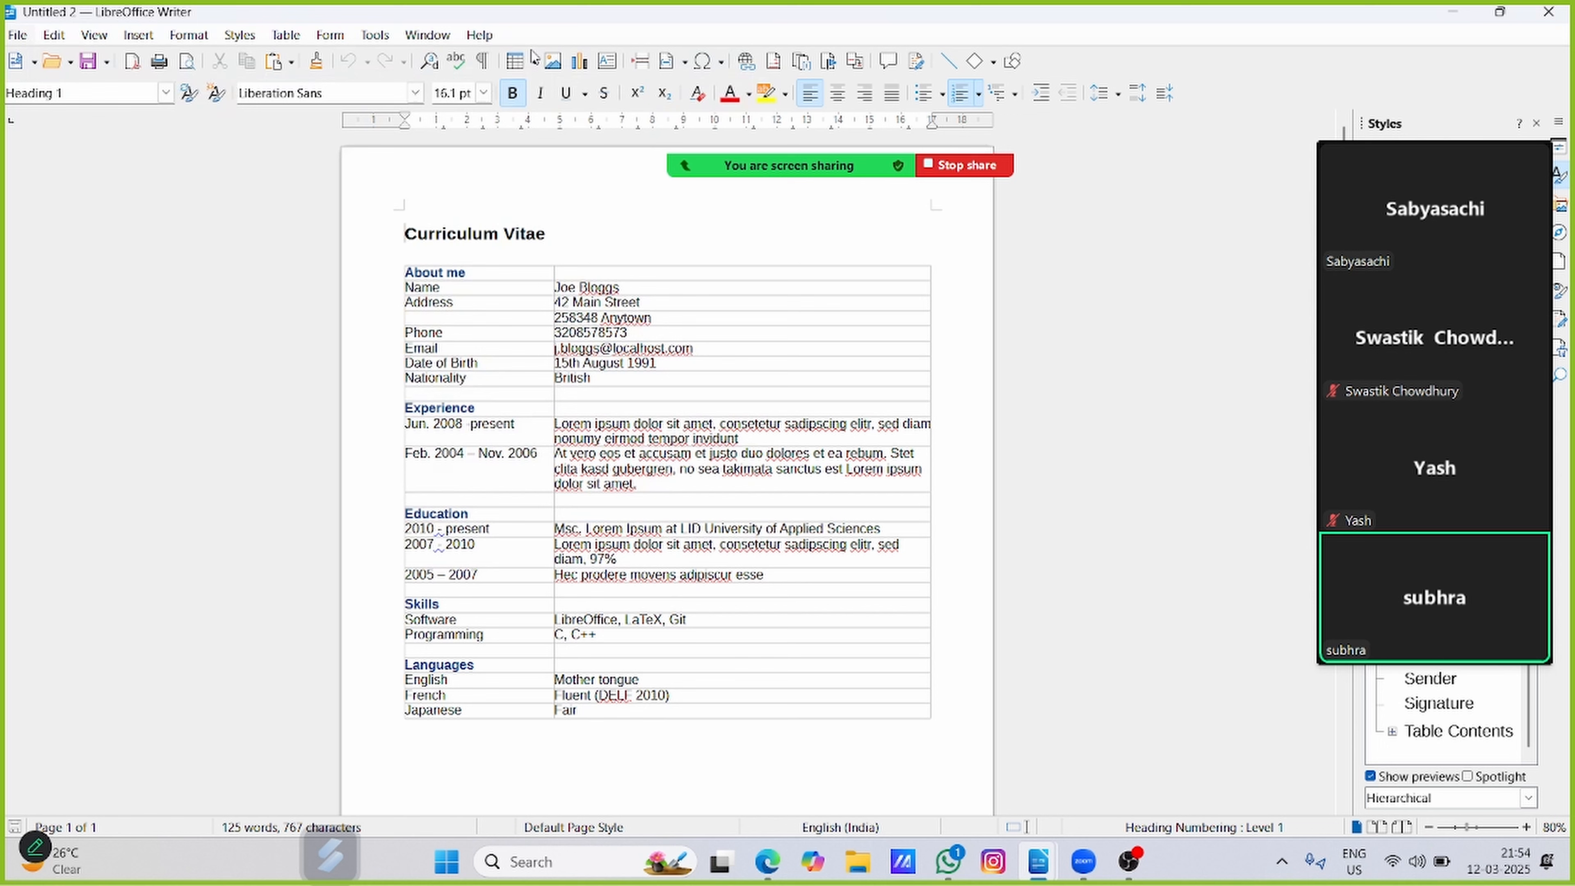
click(12, 36)
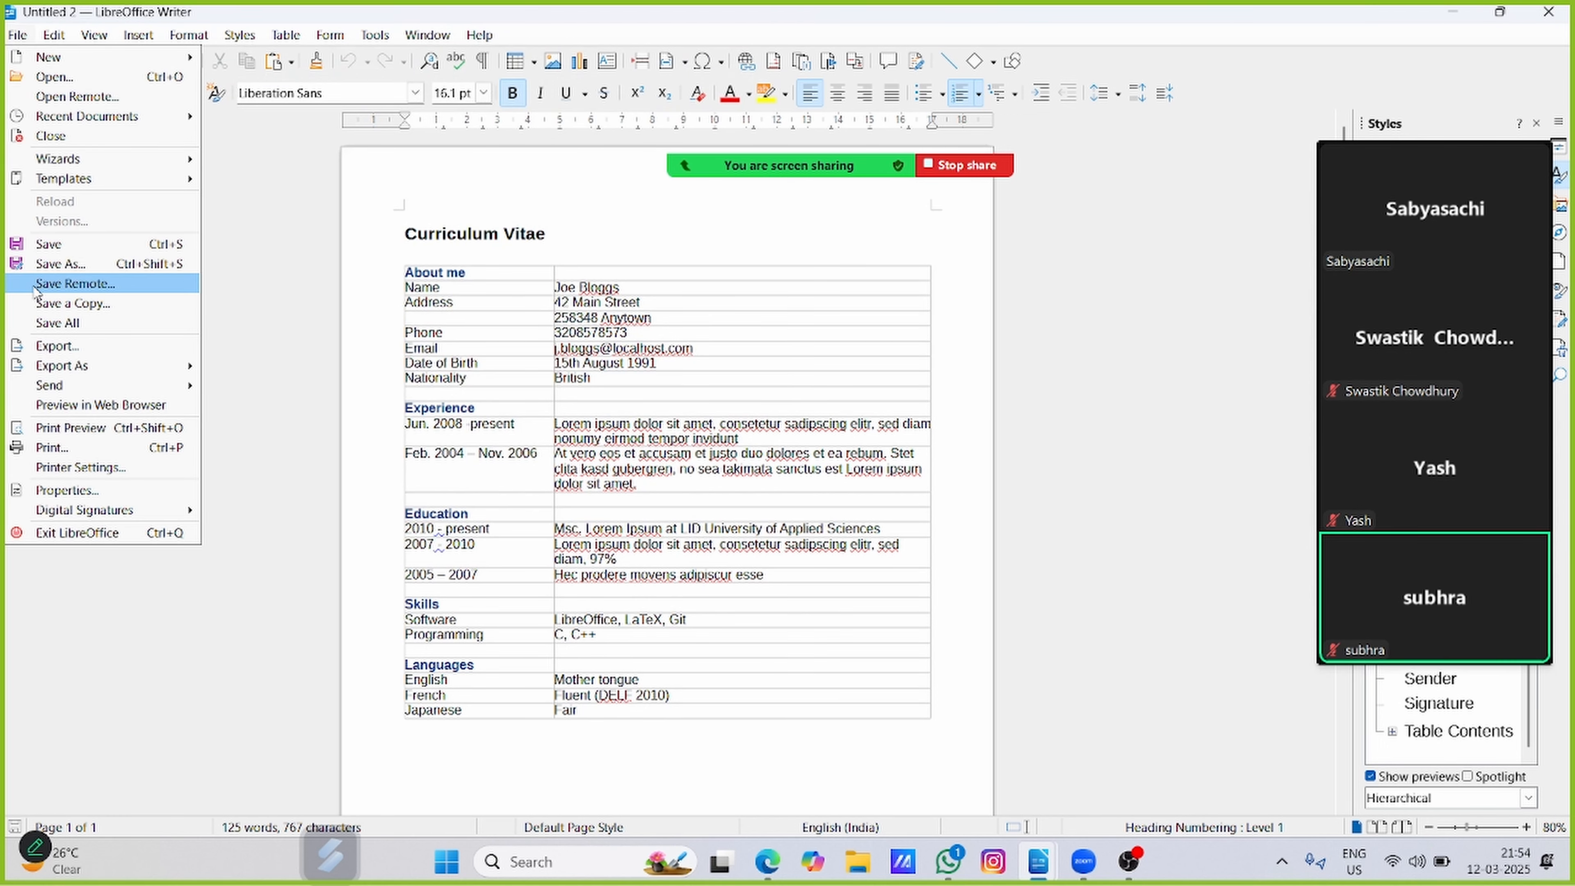
click(49, 344)
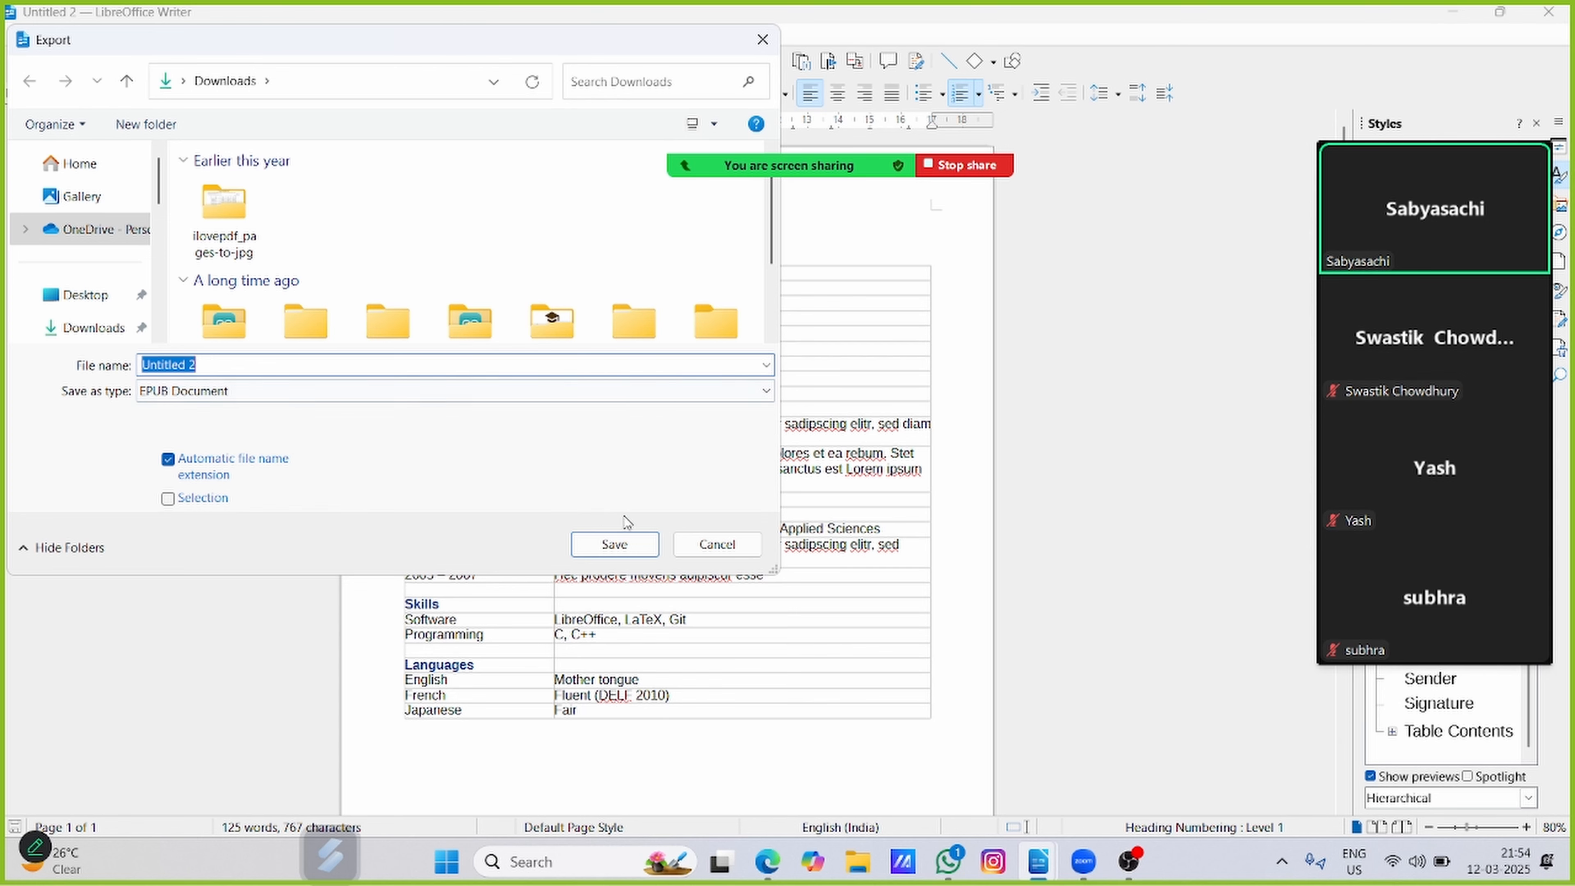
click(65, 304)
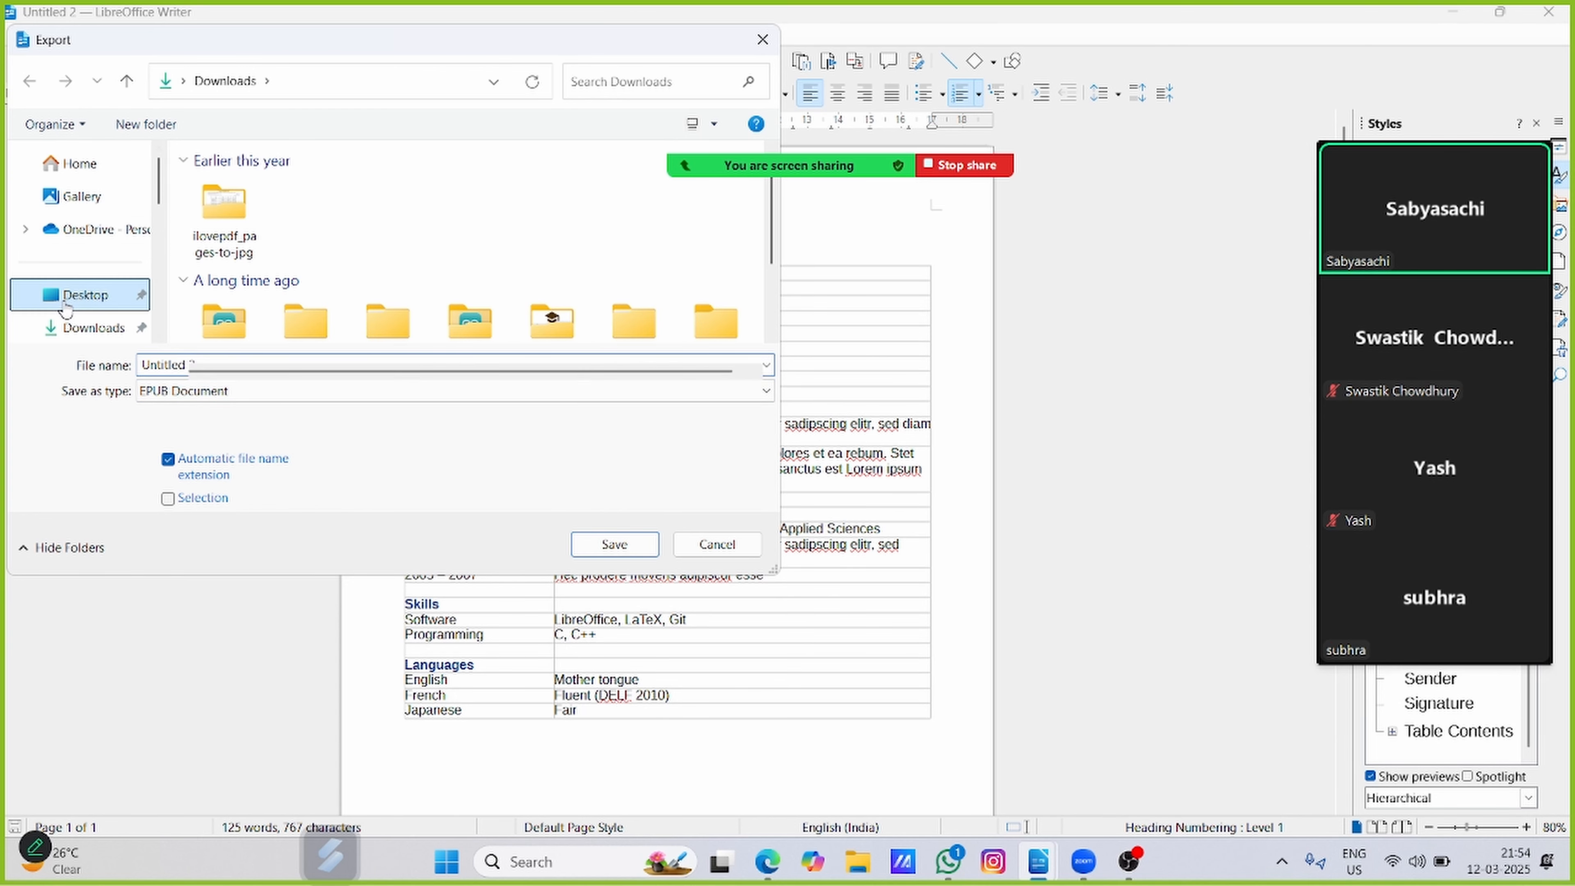
click(86, 338)
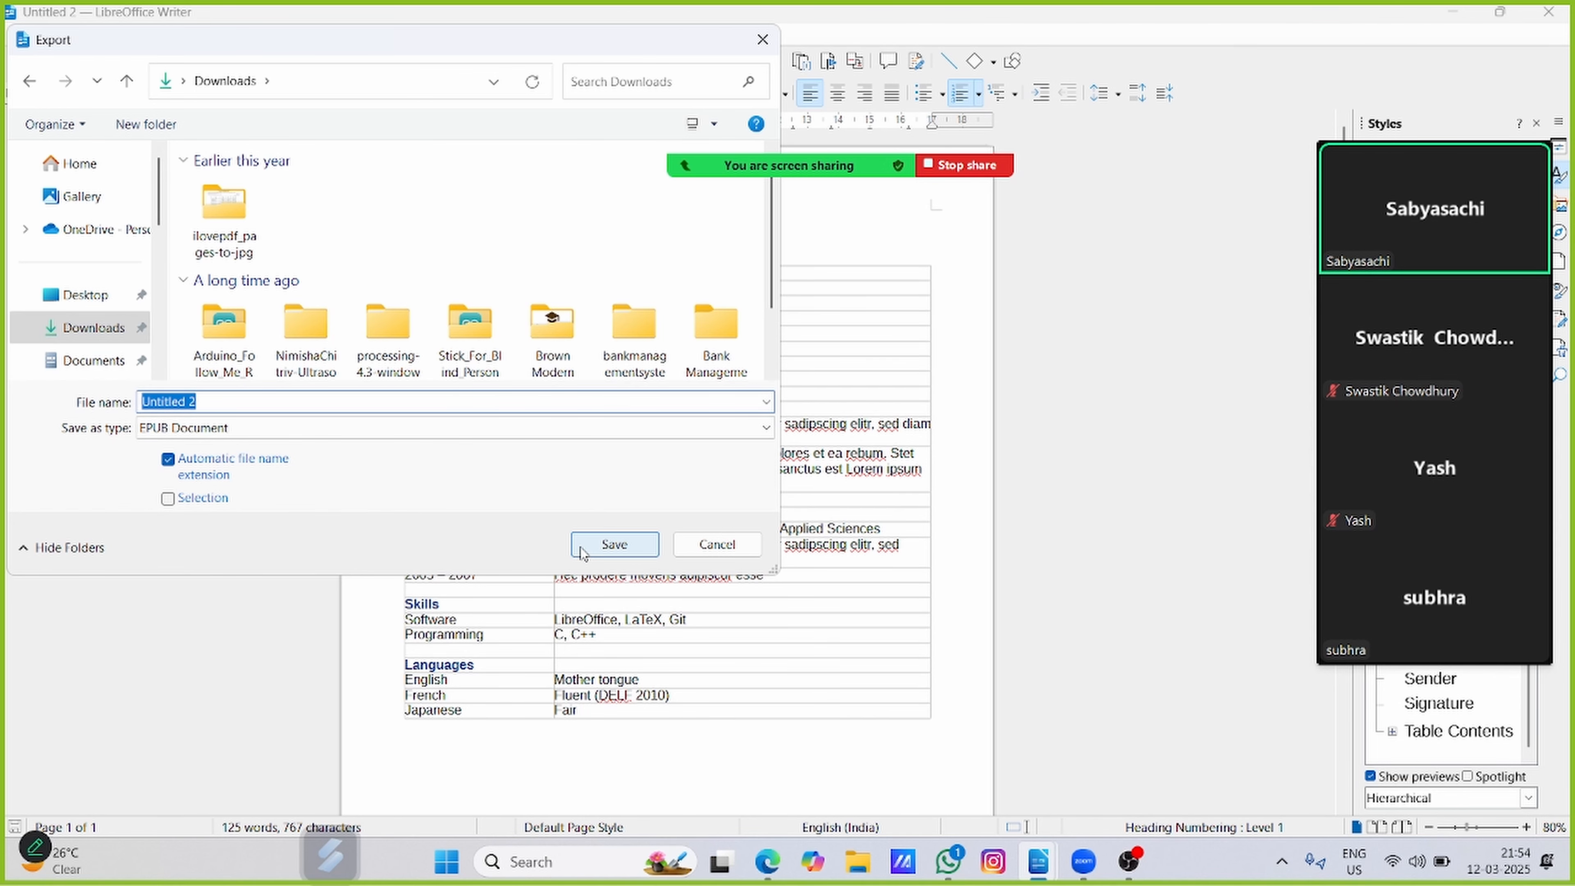
click(694, 551)
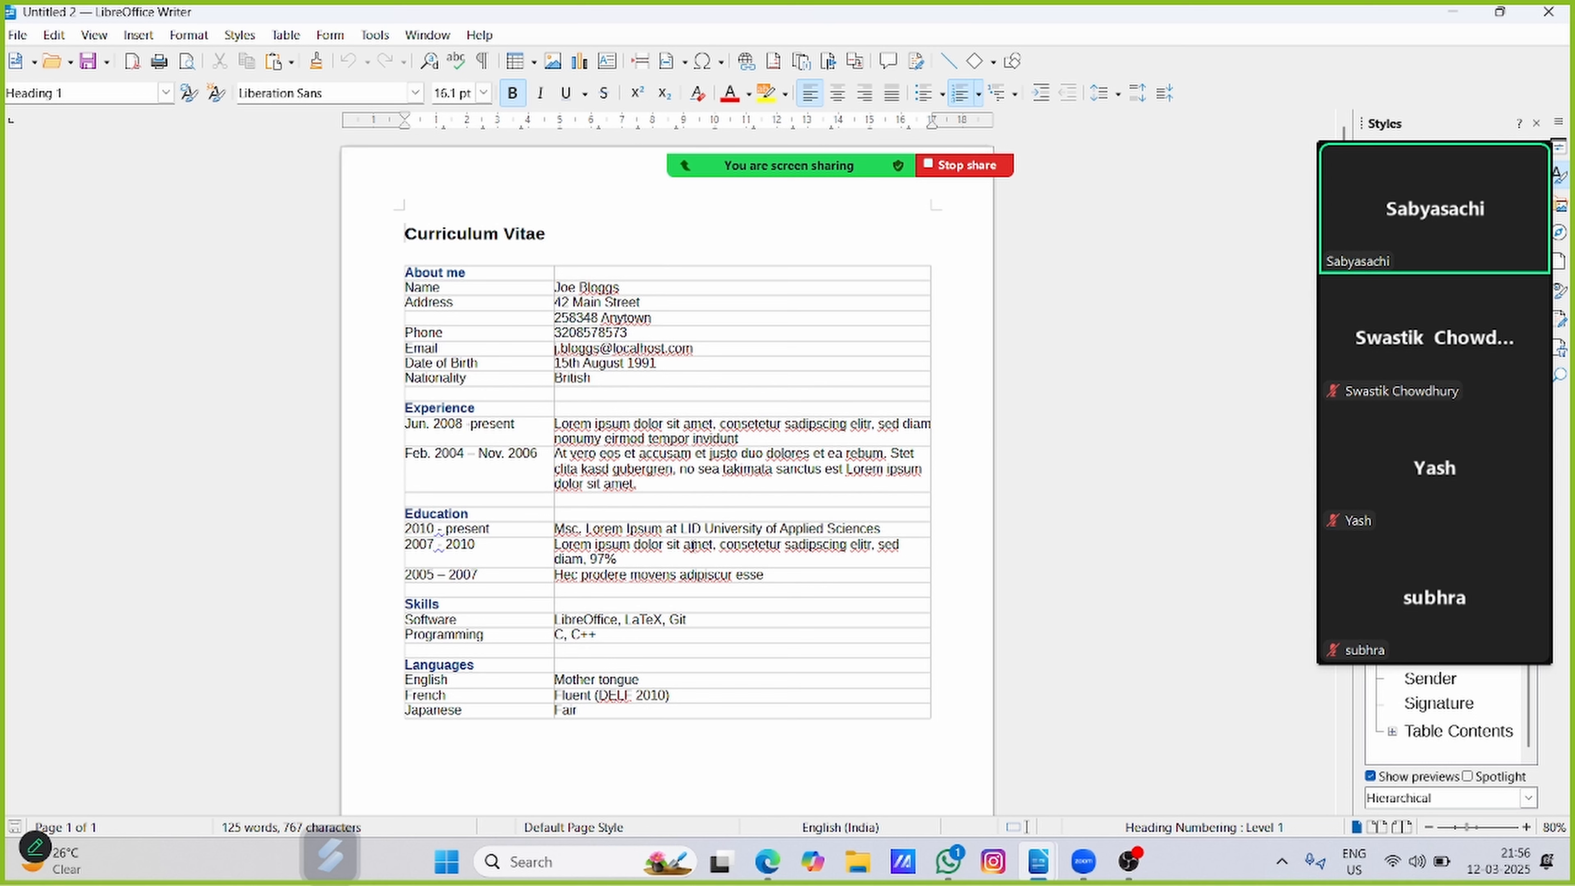
- Display the Track Changes toolbar
click(94, 35)
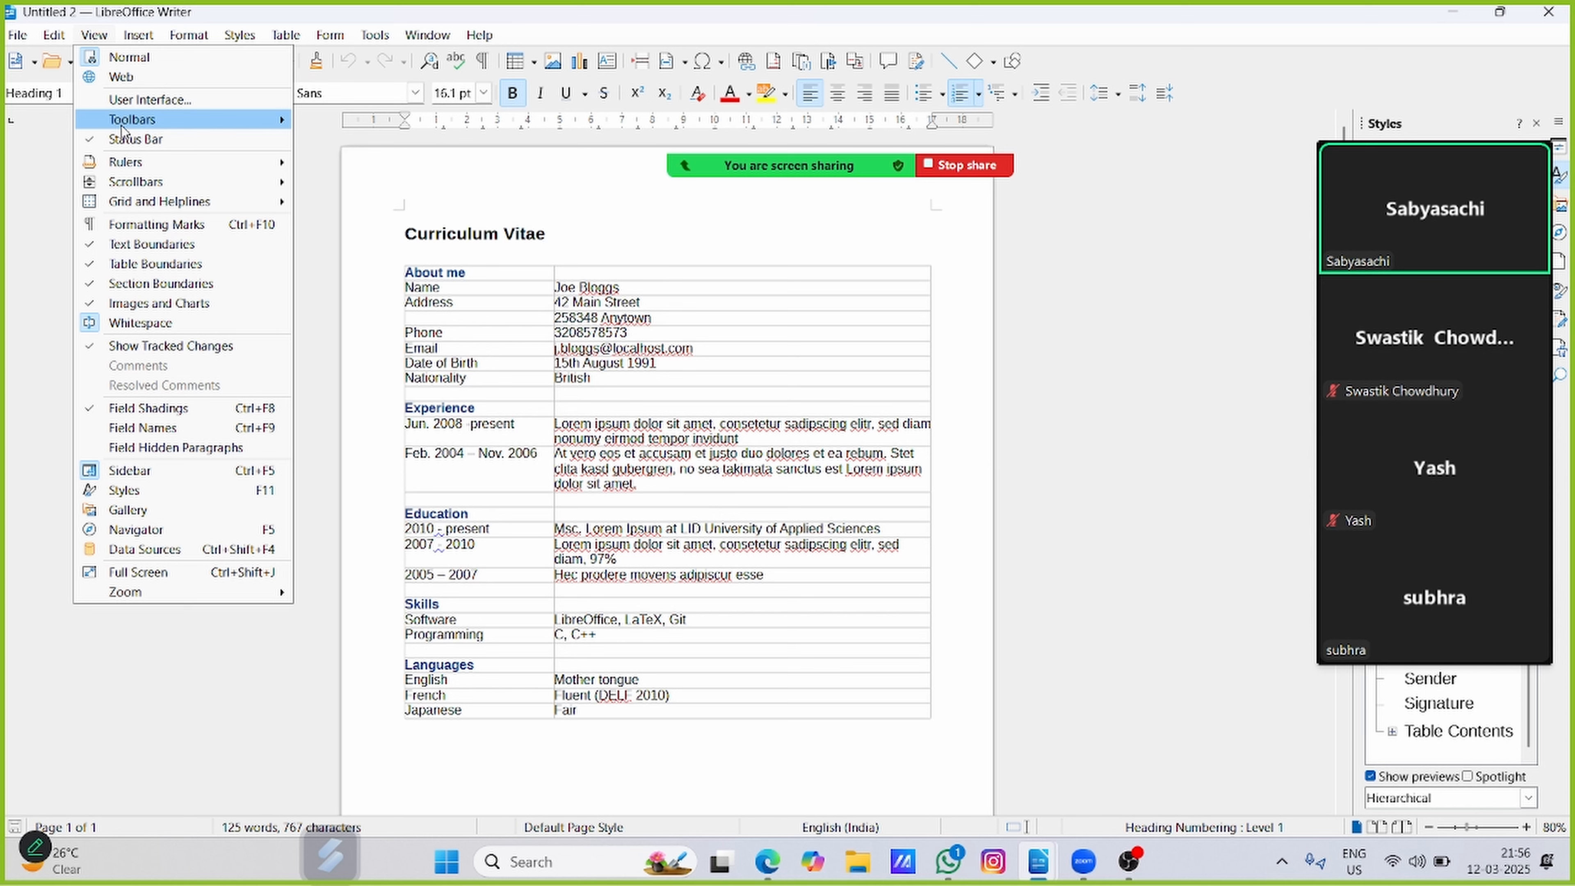
mouse_move(123, 121)
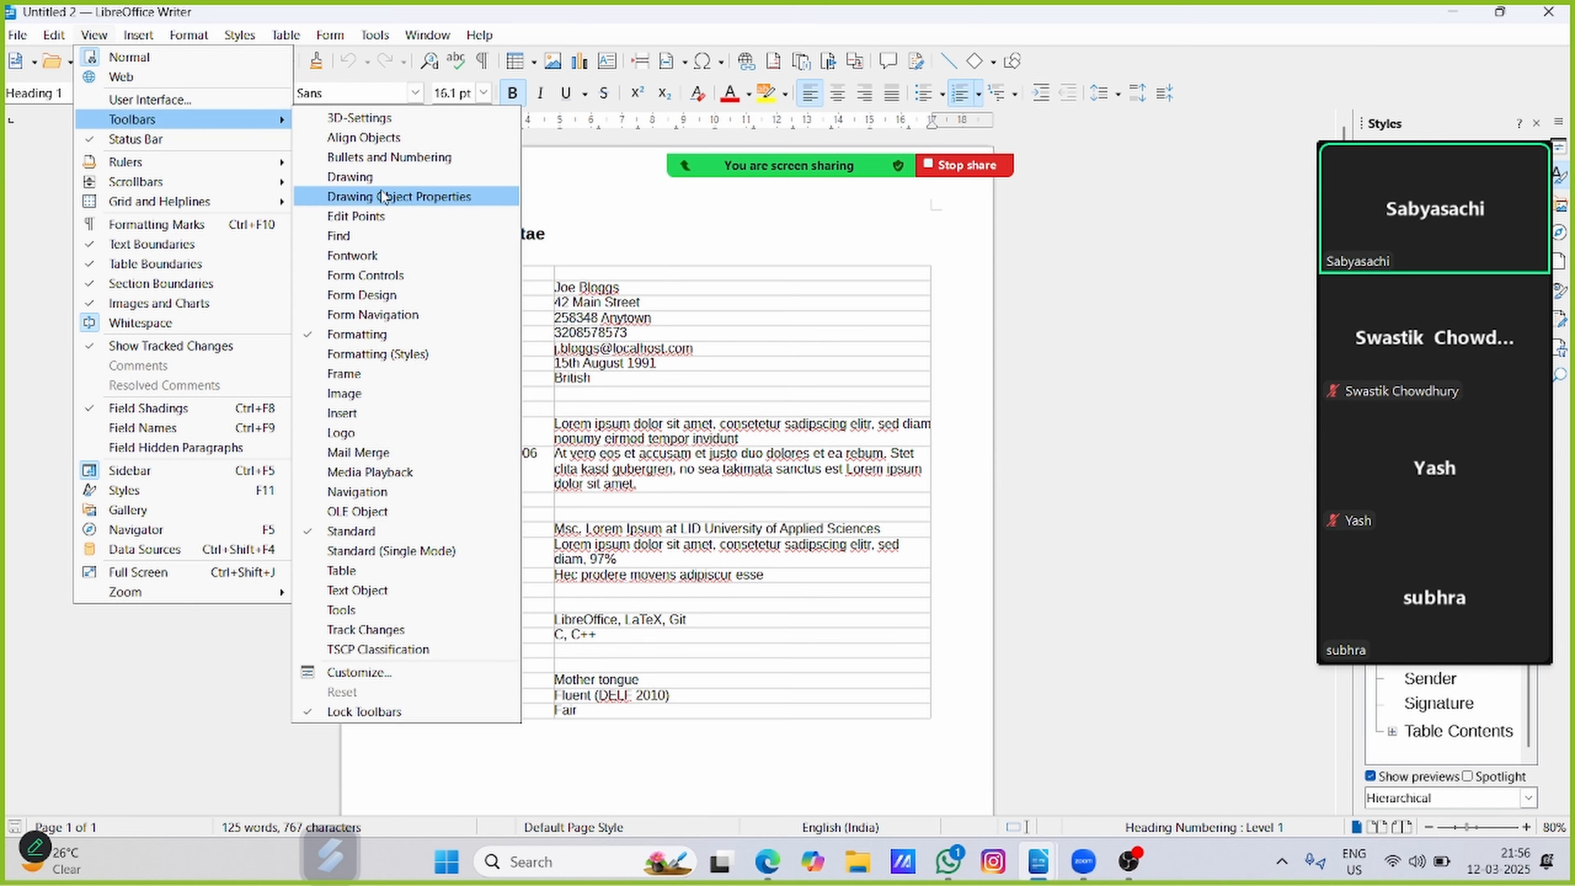
click(438, 632)
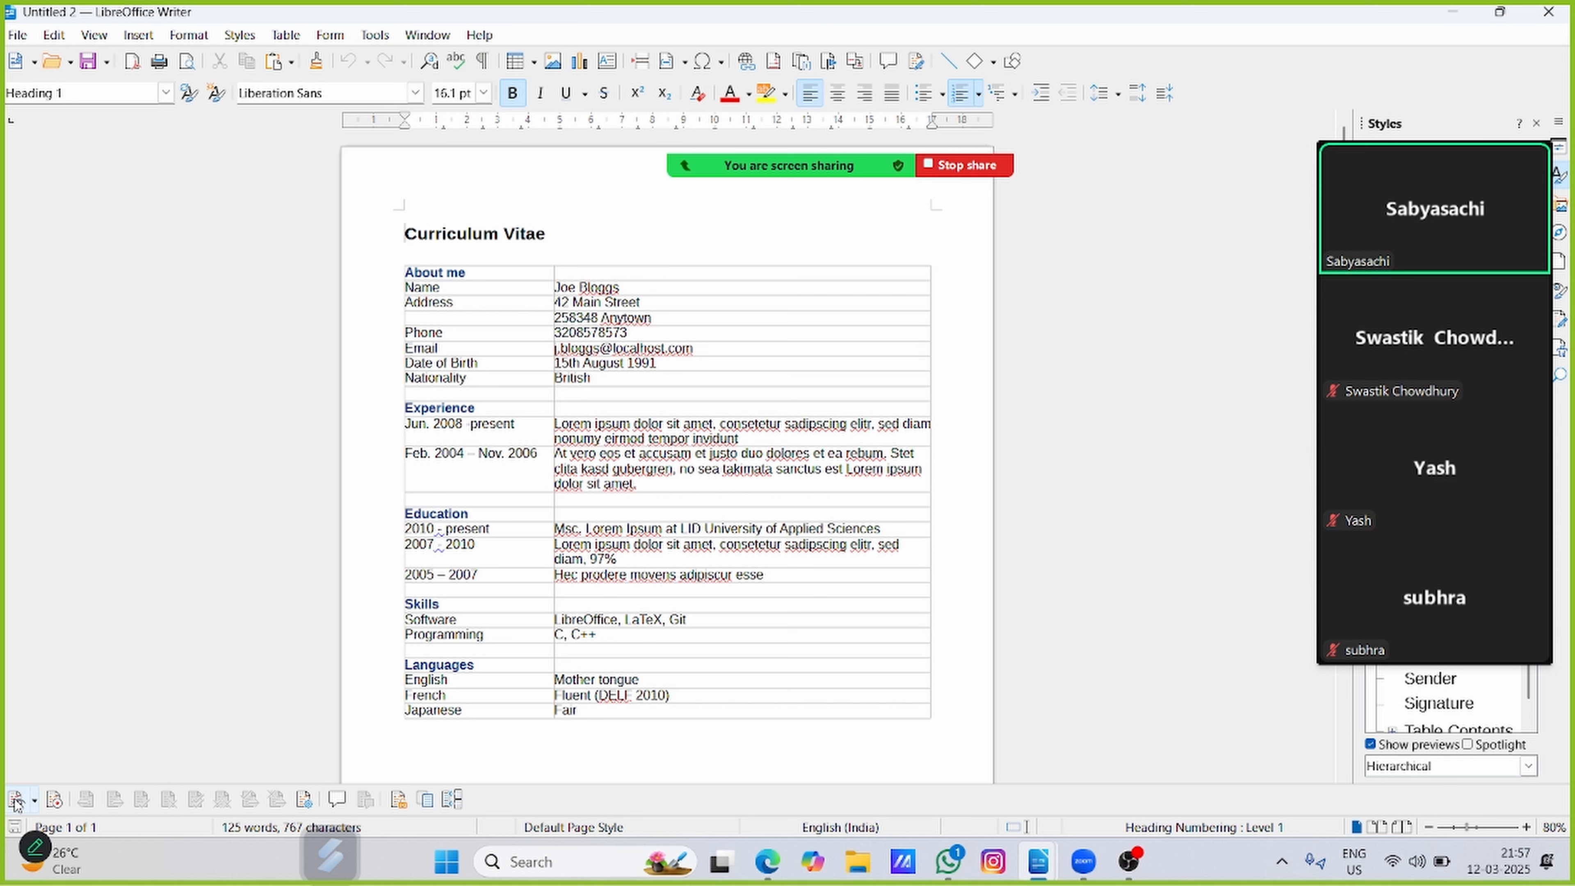
click(63, 810)
- Delete "me" from the "About me" heading without recording changes, and undo the deletion
click(481, 273)
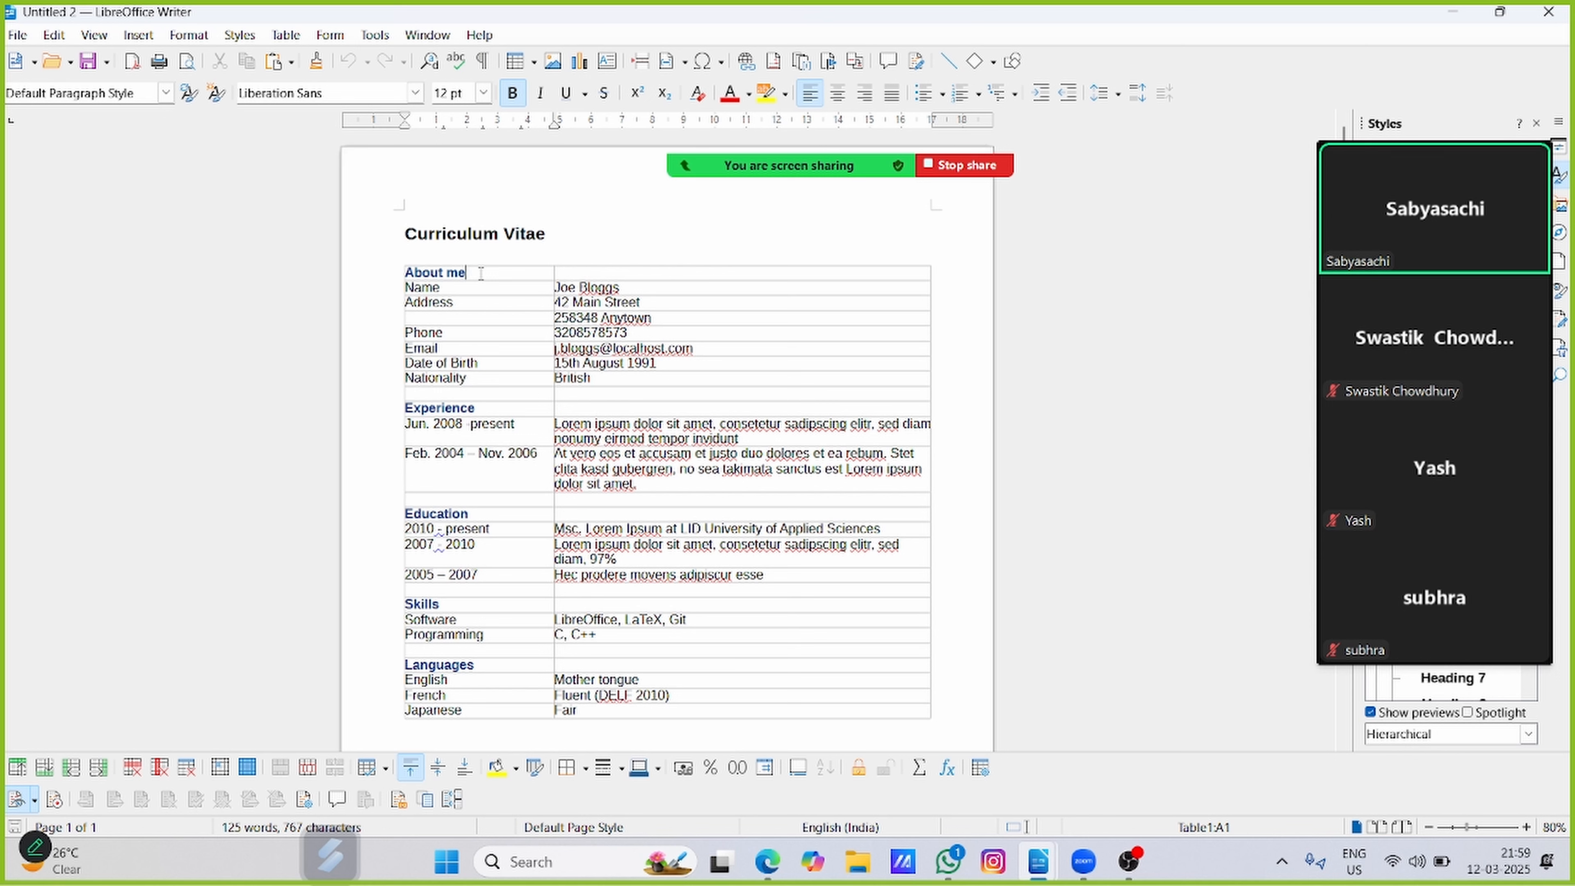
key(BackSpace)
key(BackSpace)
key(BackSpace)
click(389, 316)
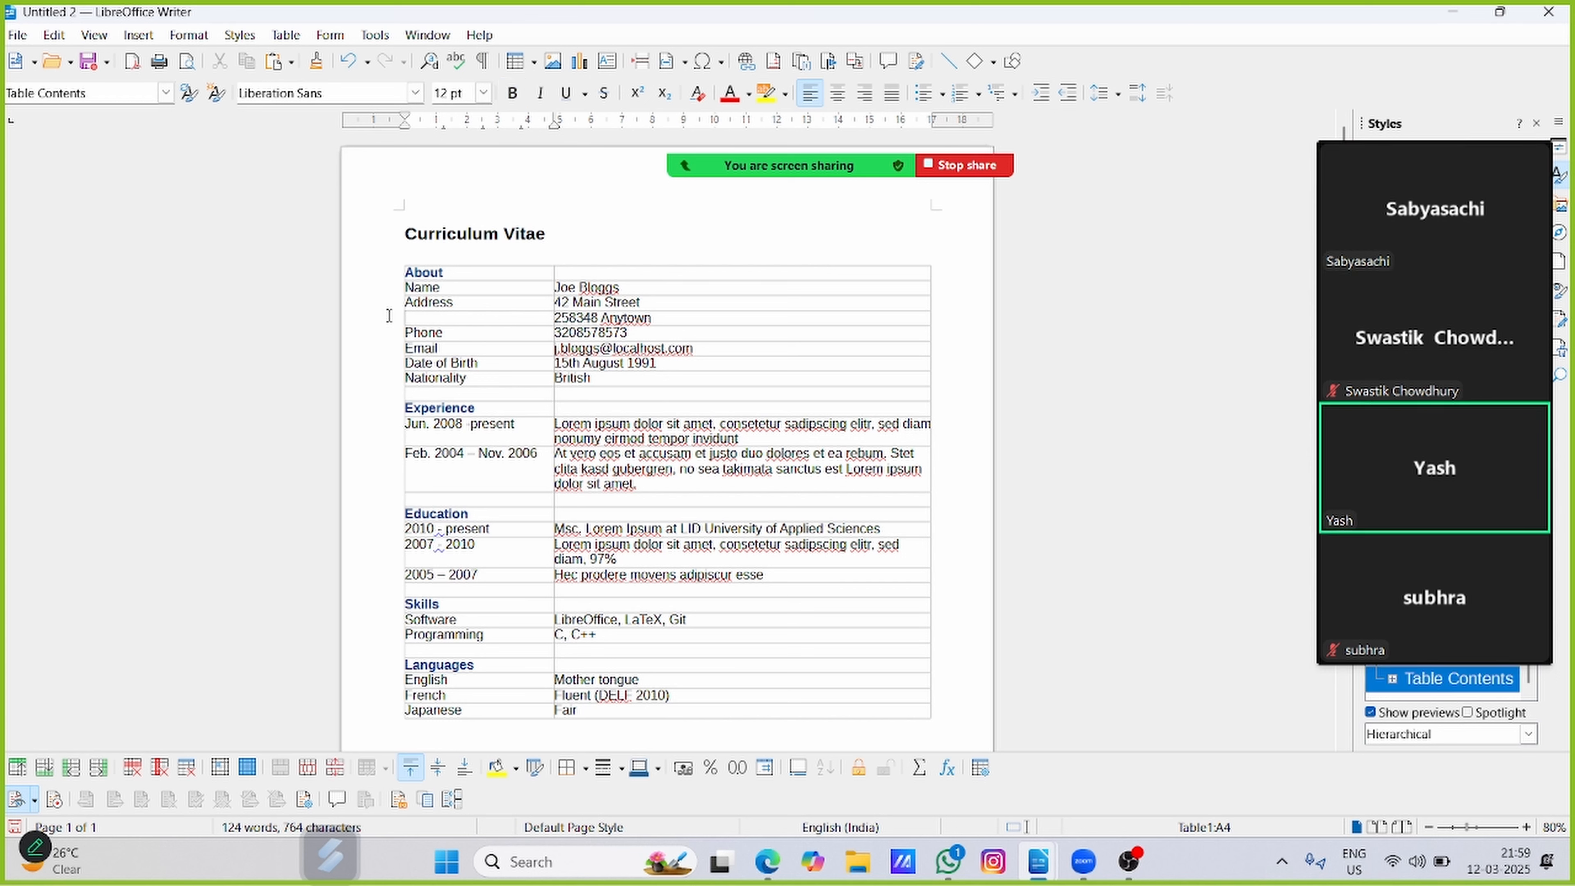
click(19, 802)
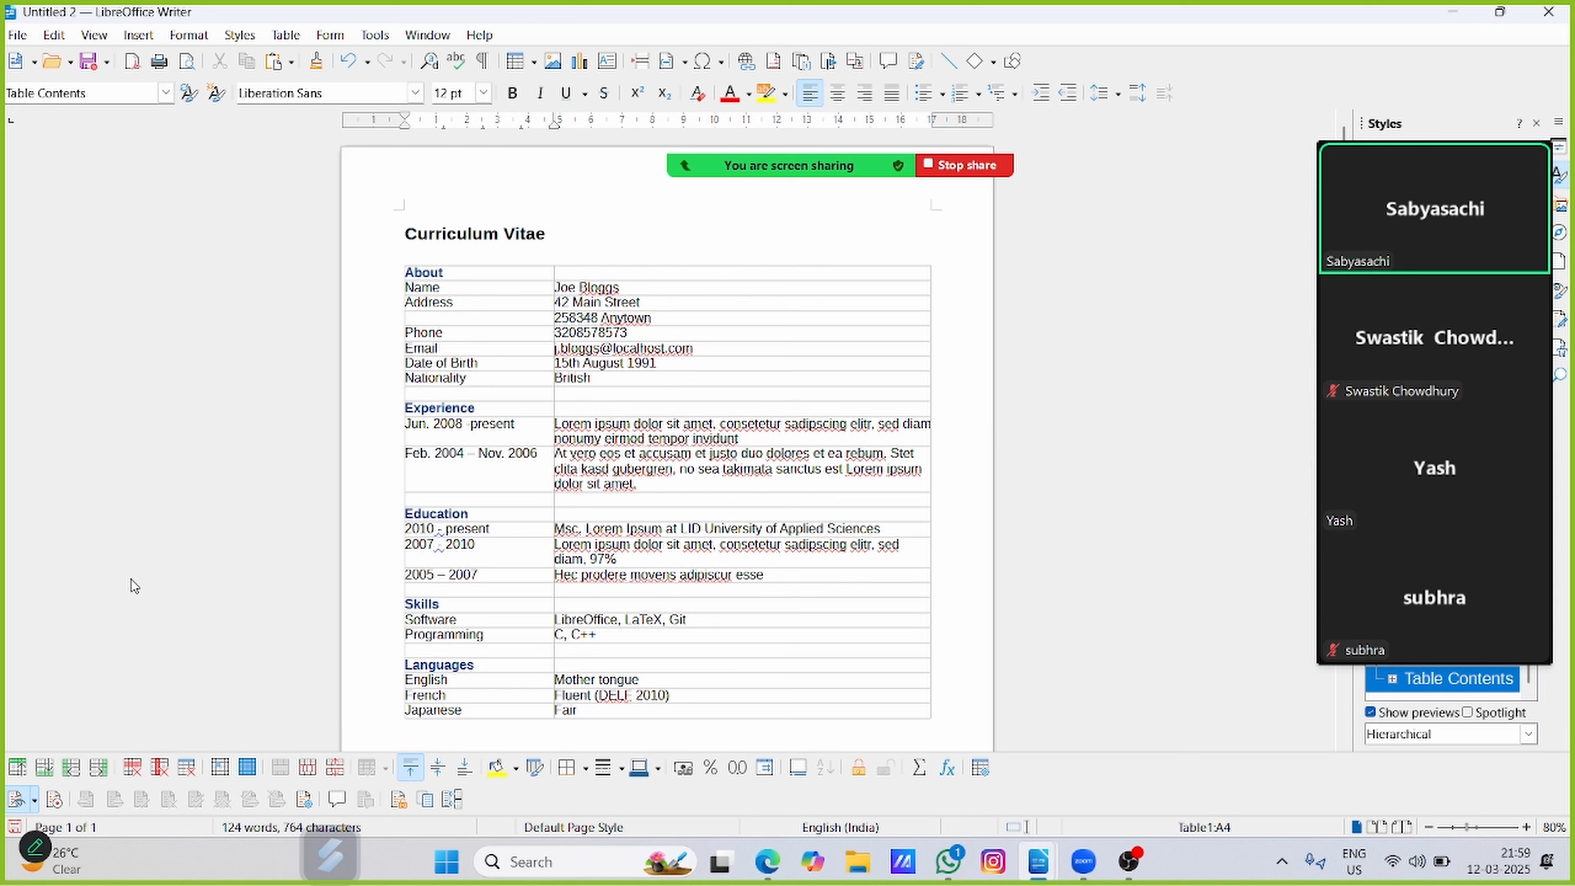
key(ctrl+z)
key(ctrl+z)
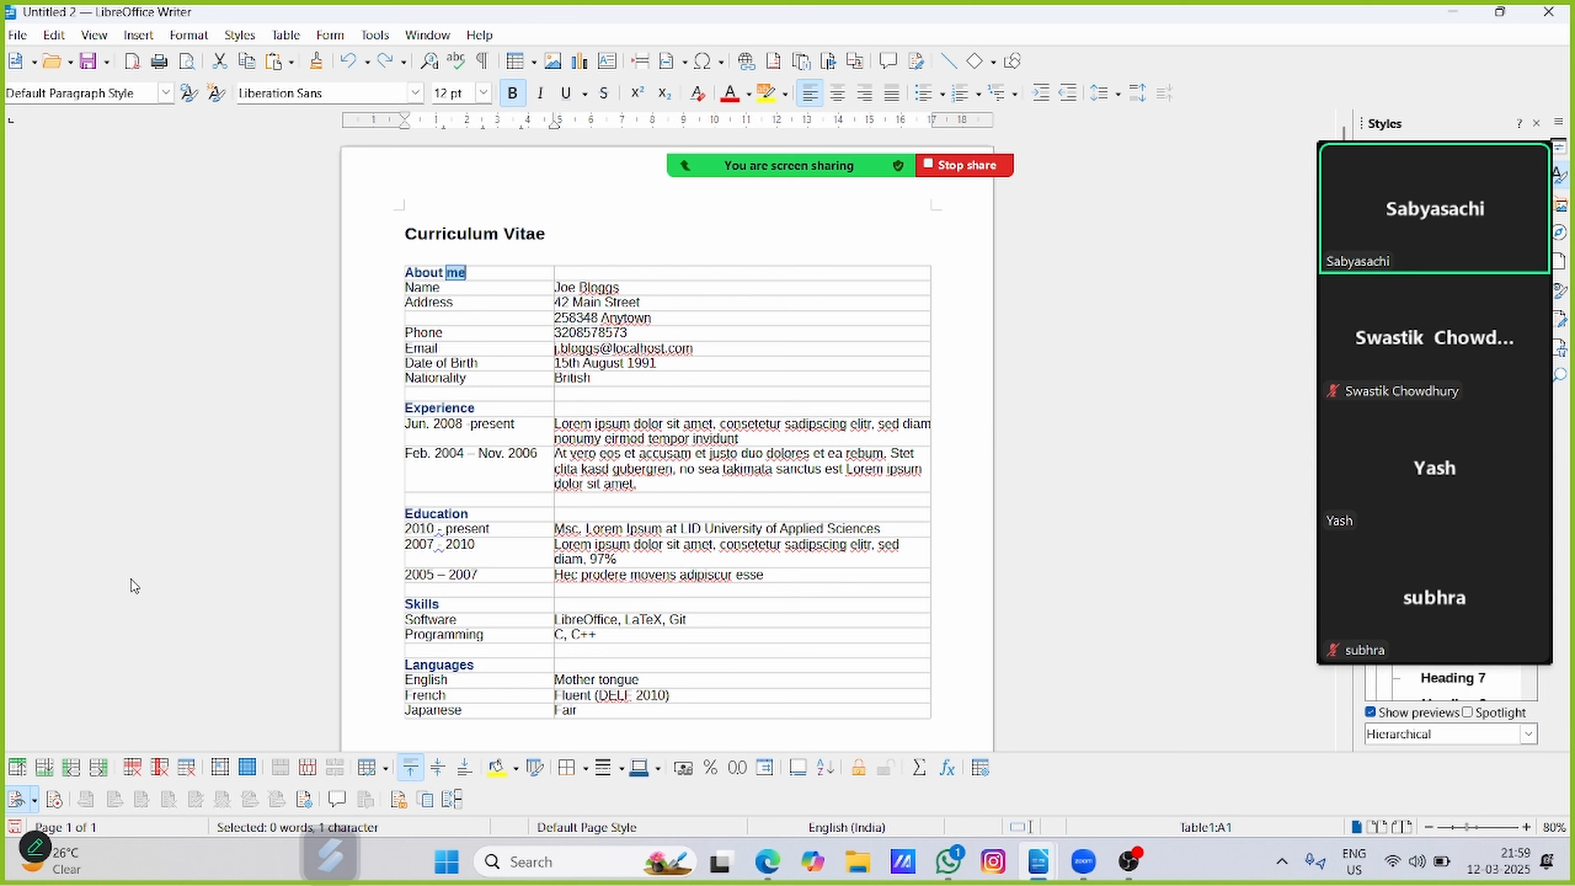
- Turn on change recording and delete "me" from the "About me" heading as a tracked change
click(390, 392)
click(57, 805)
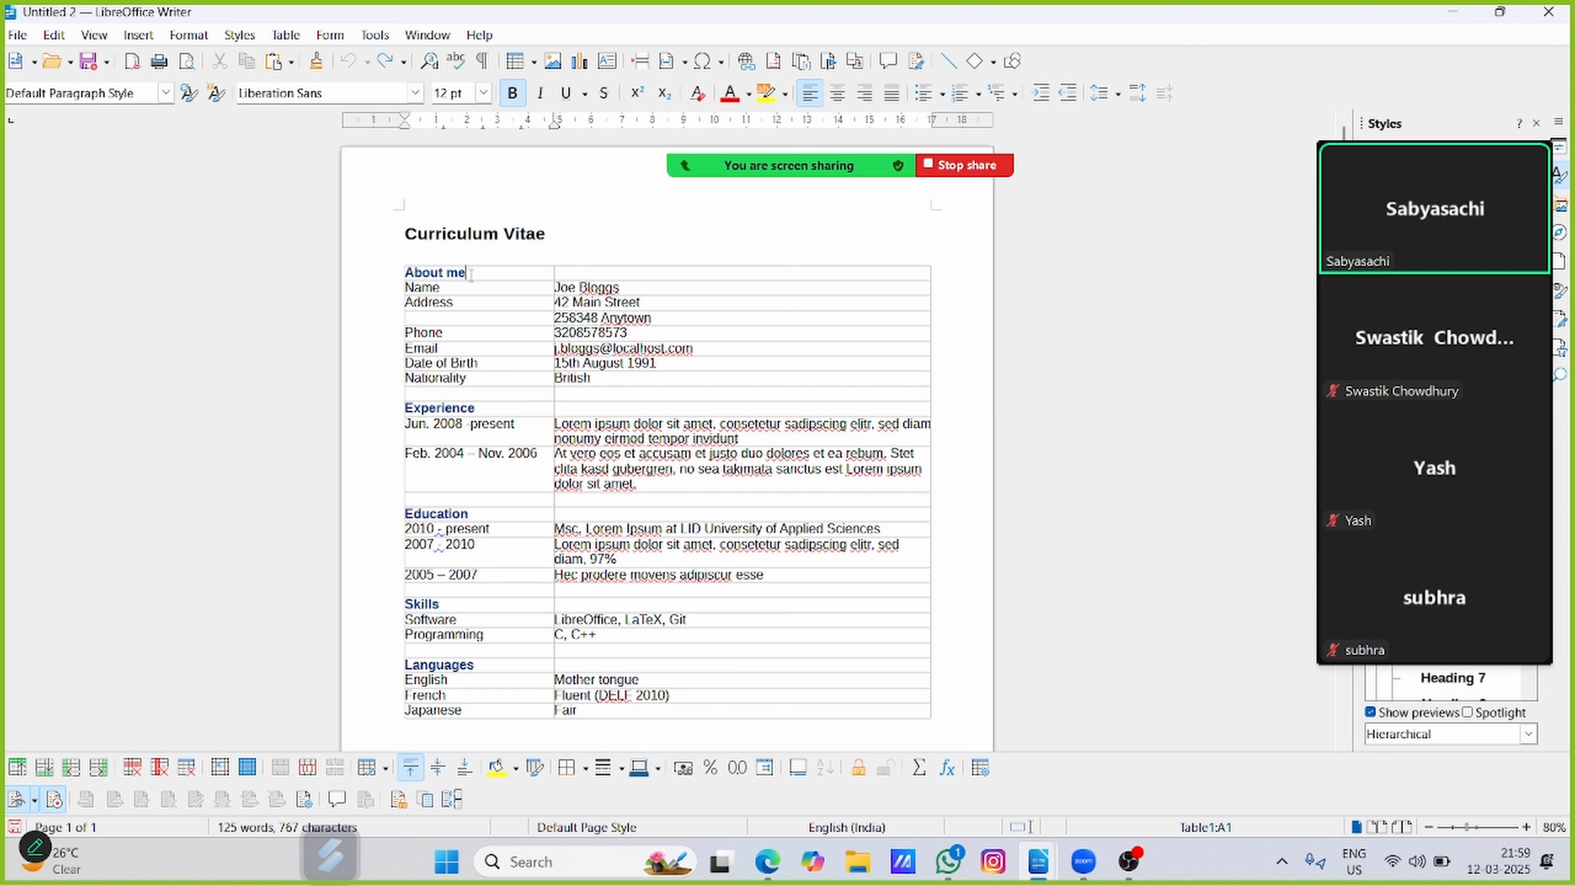
key(BackSpace)
key(BackSpace)
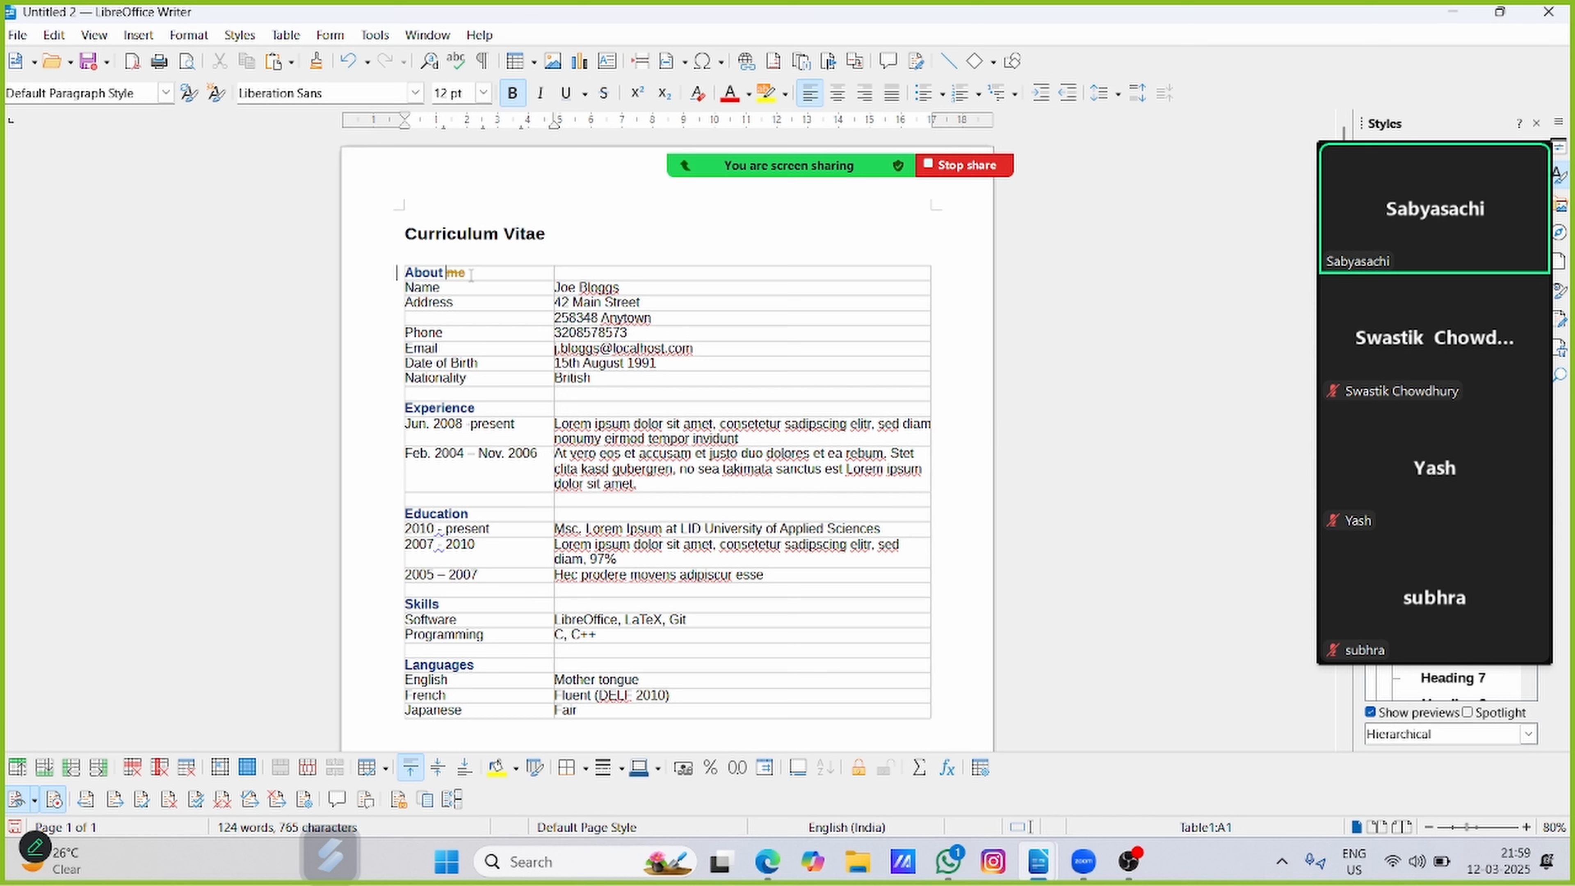
- Add "78" after the "Experience" heading as a tracked insertion and remove it again
click(501, 409)
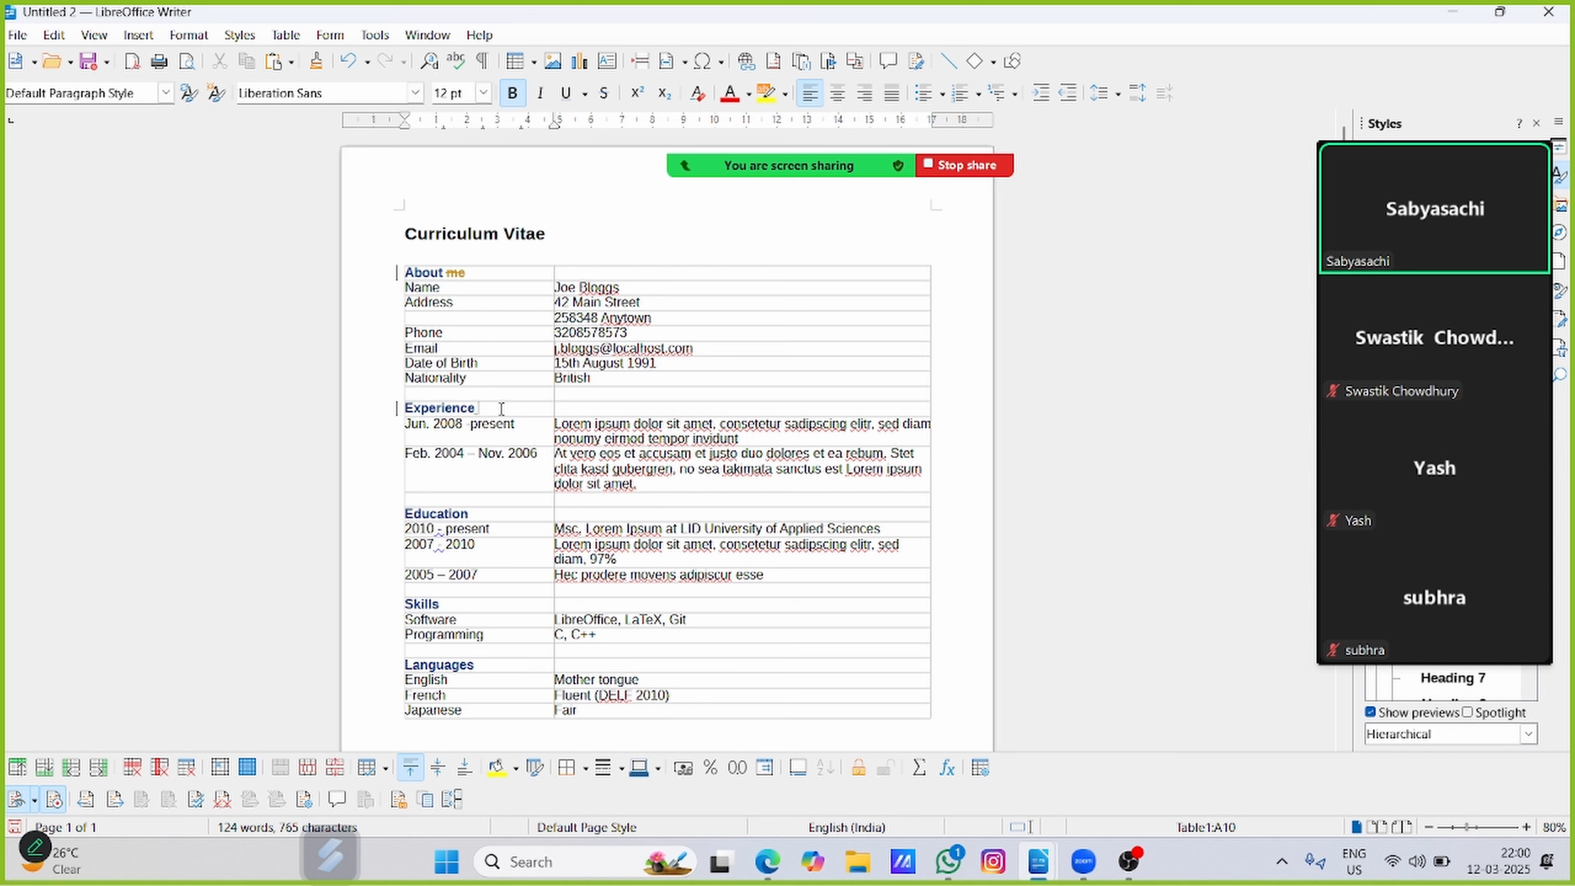
text(78)
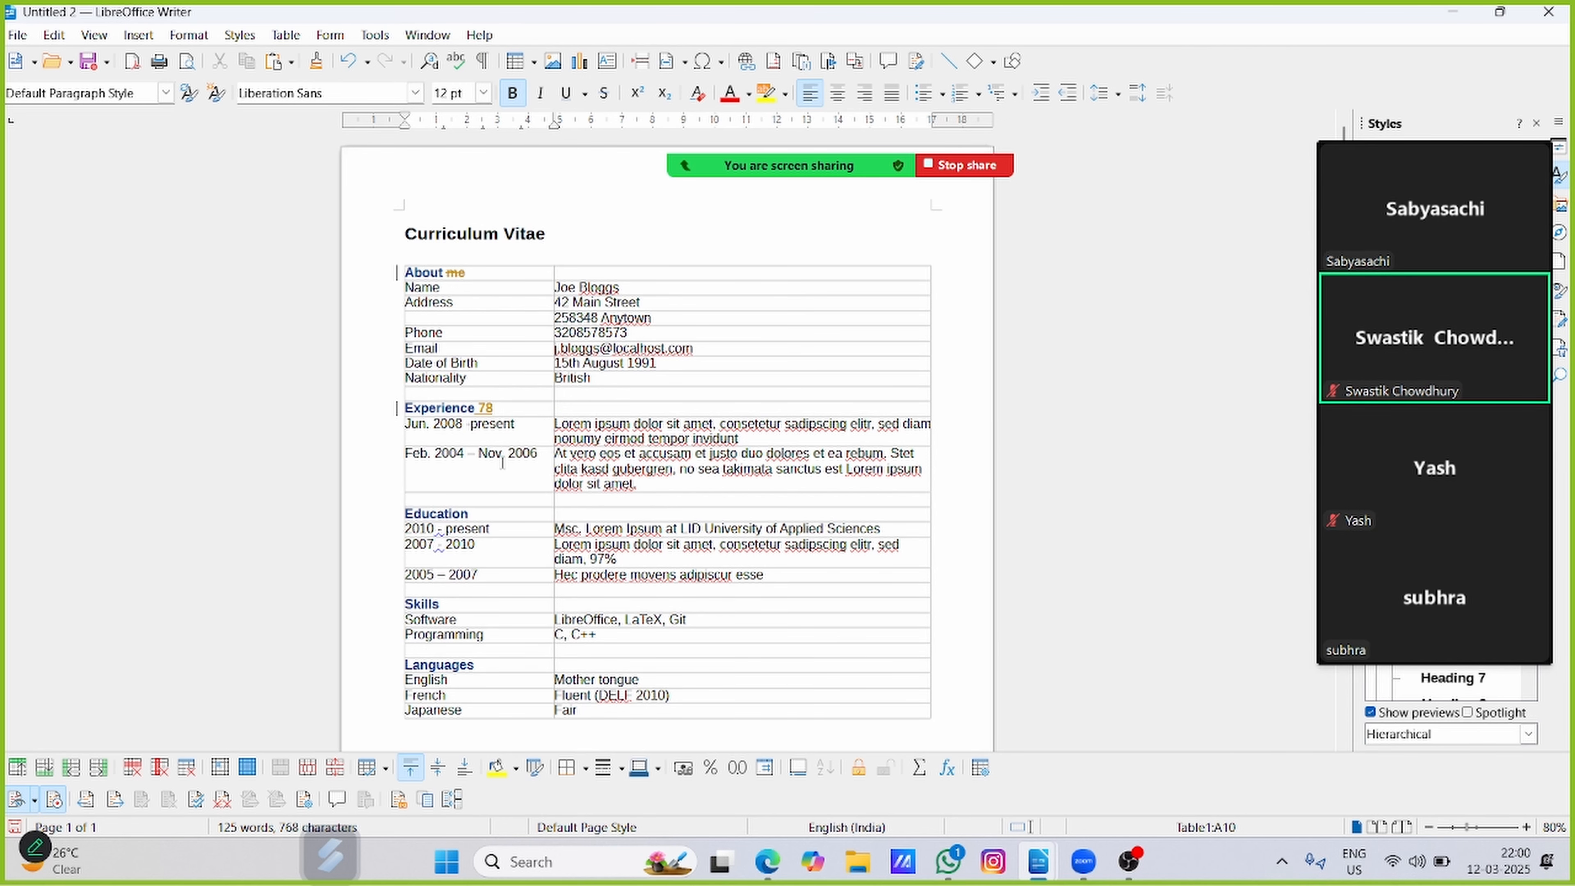
key(BackSpace)
key(BackSpace)
key(BackSpace)
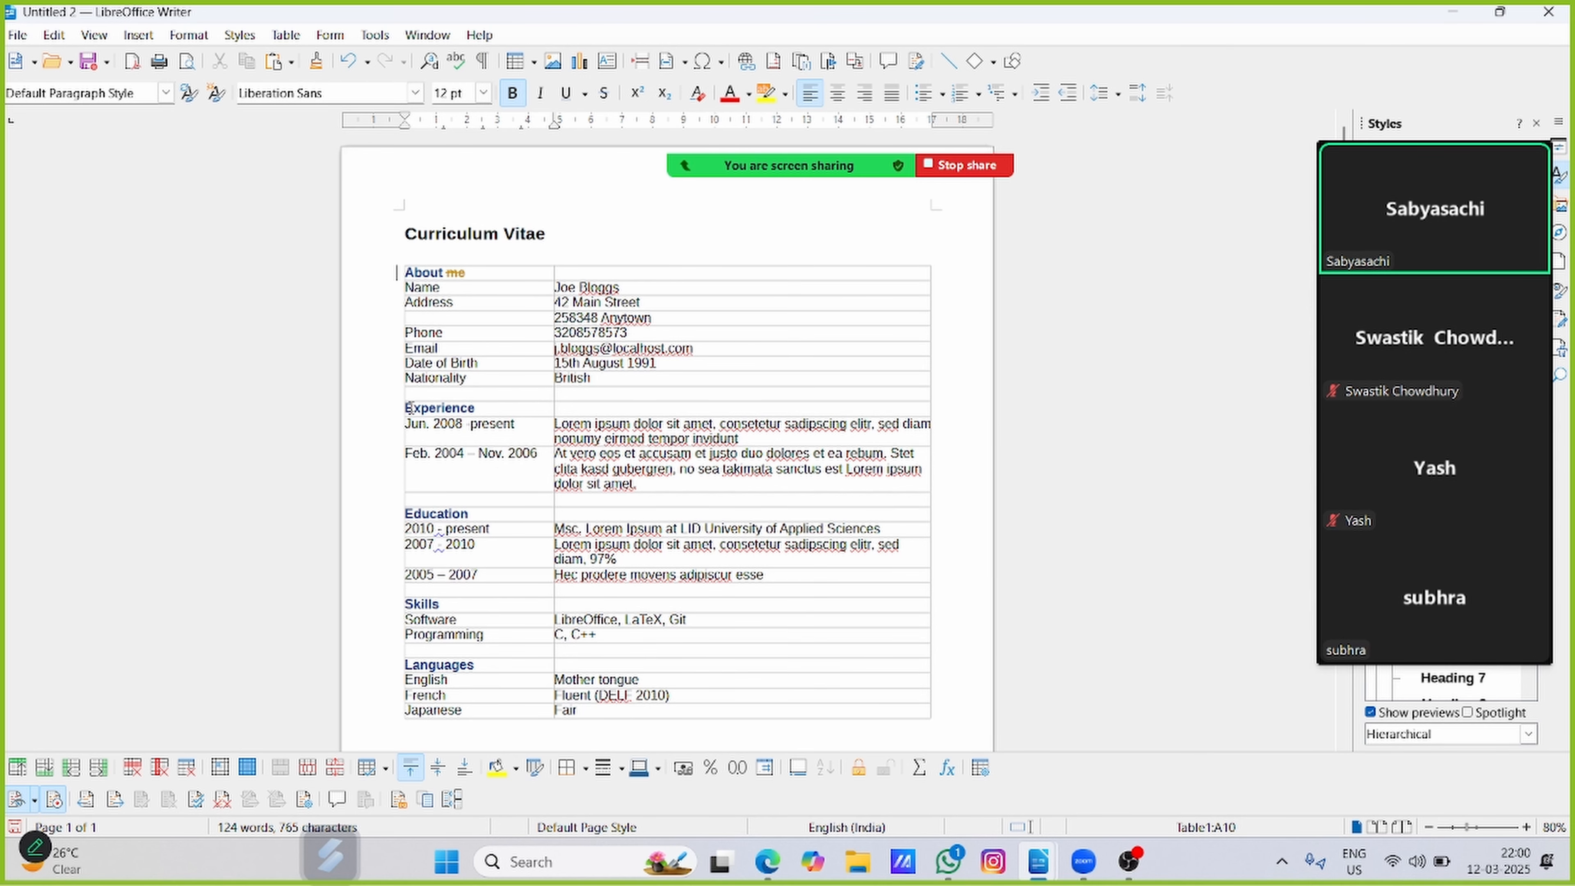
- Insert "Your" before the "Experience" heading and append ", Python" to the Programming skills as tracked changes
click(406, 408)
text(Your)
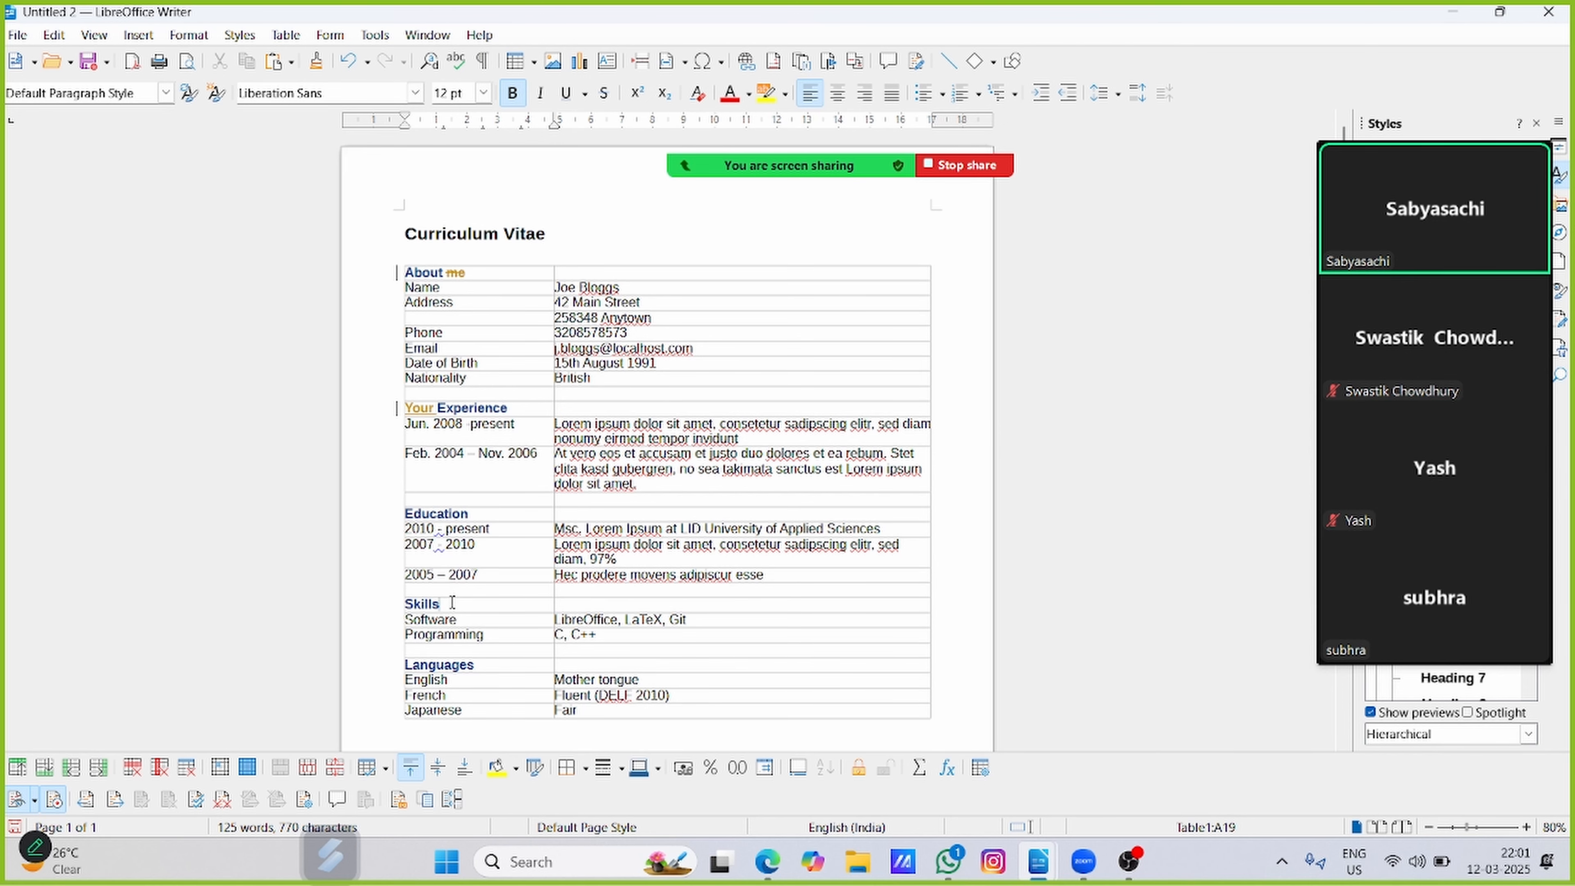
click(607, 638)
text(,)
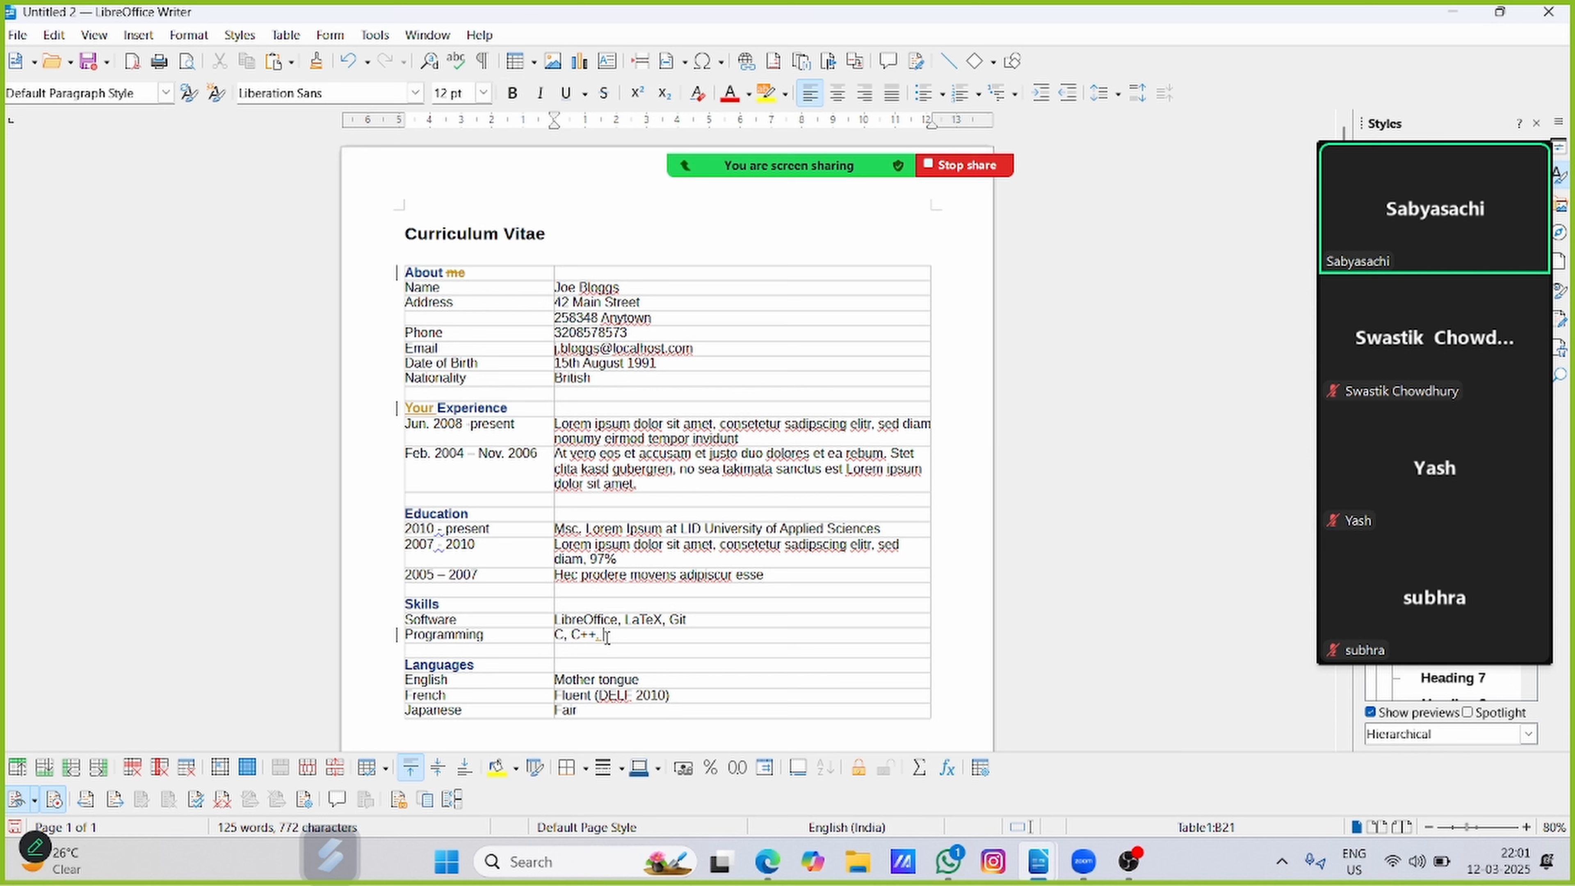
text( Python)
- Delete "Git" from the end of the Software skills entry as a tracked change
click(699, 624)
key(BackSpace)
key(BackSpace)
key(BackSpace)
key(BackSpace)
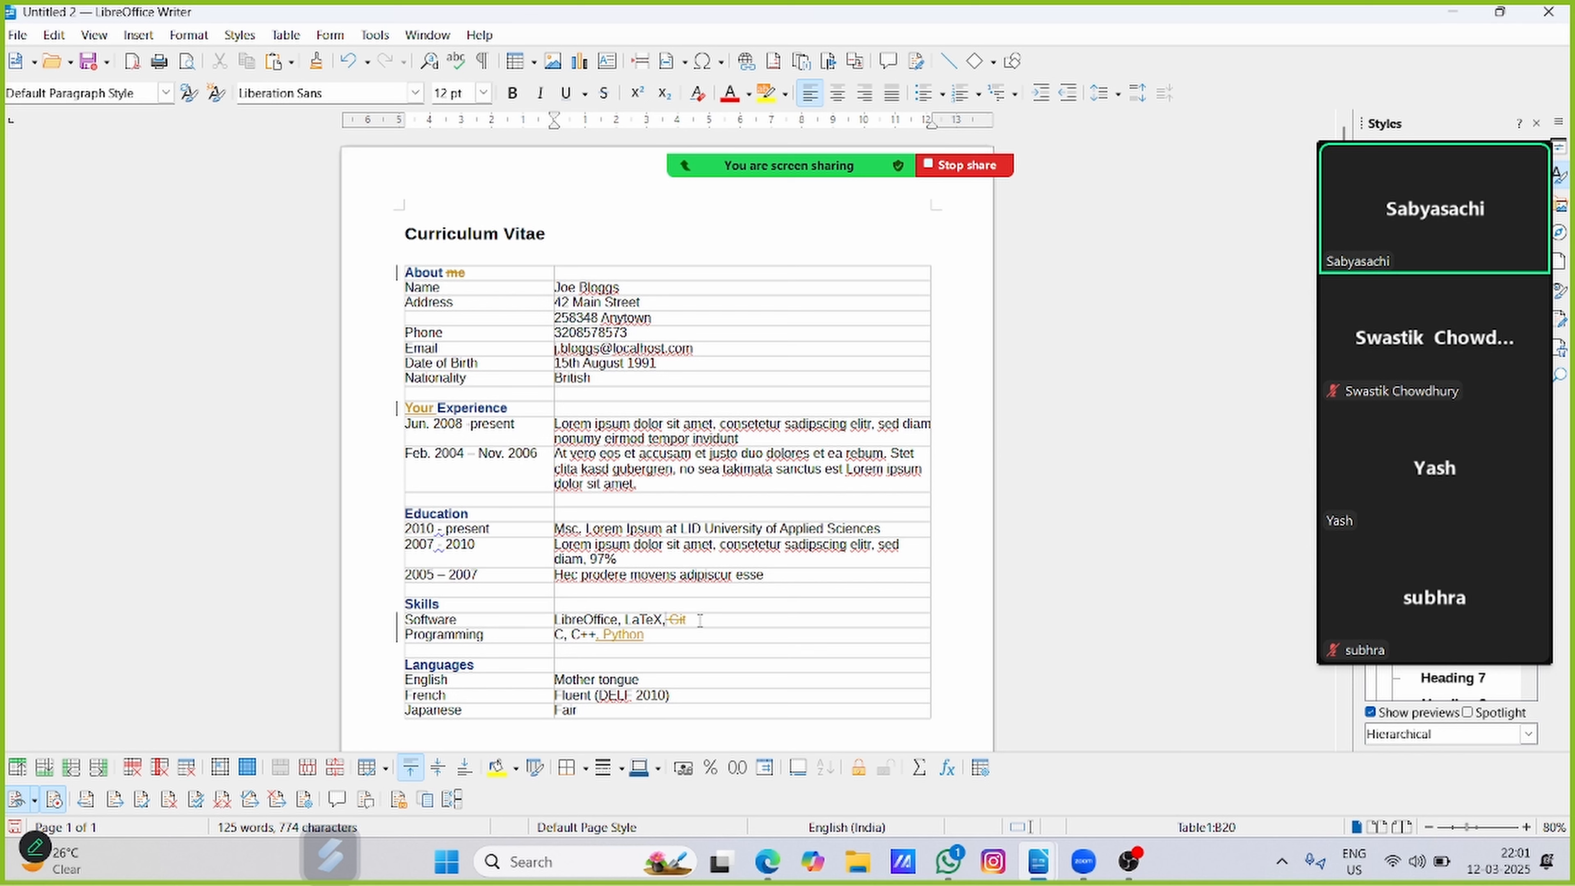
click(358, 464)
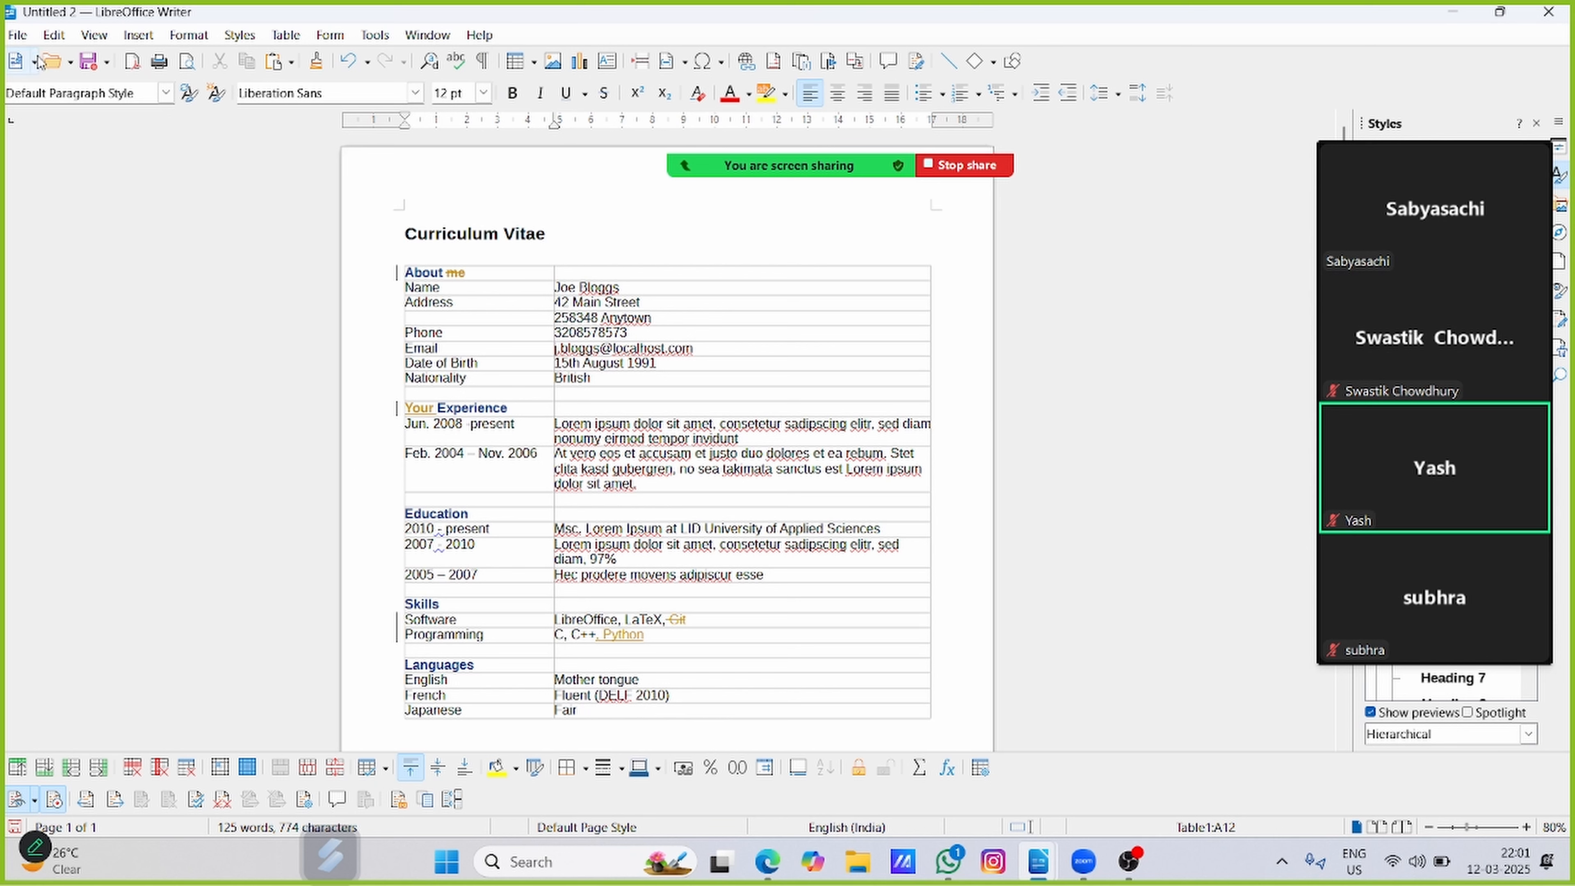
- Save the CV under the name "template 2" as an ODF Text Document in the Downloads folder
click(19, 35)
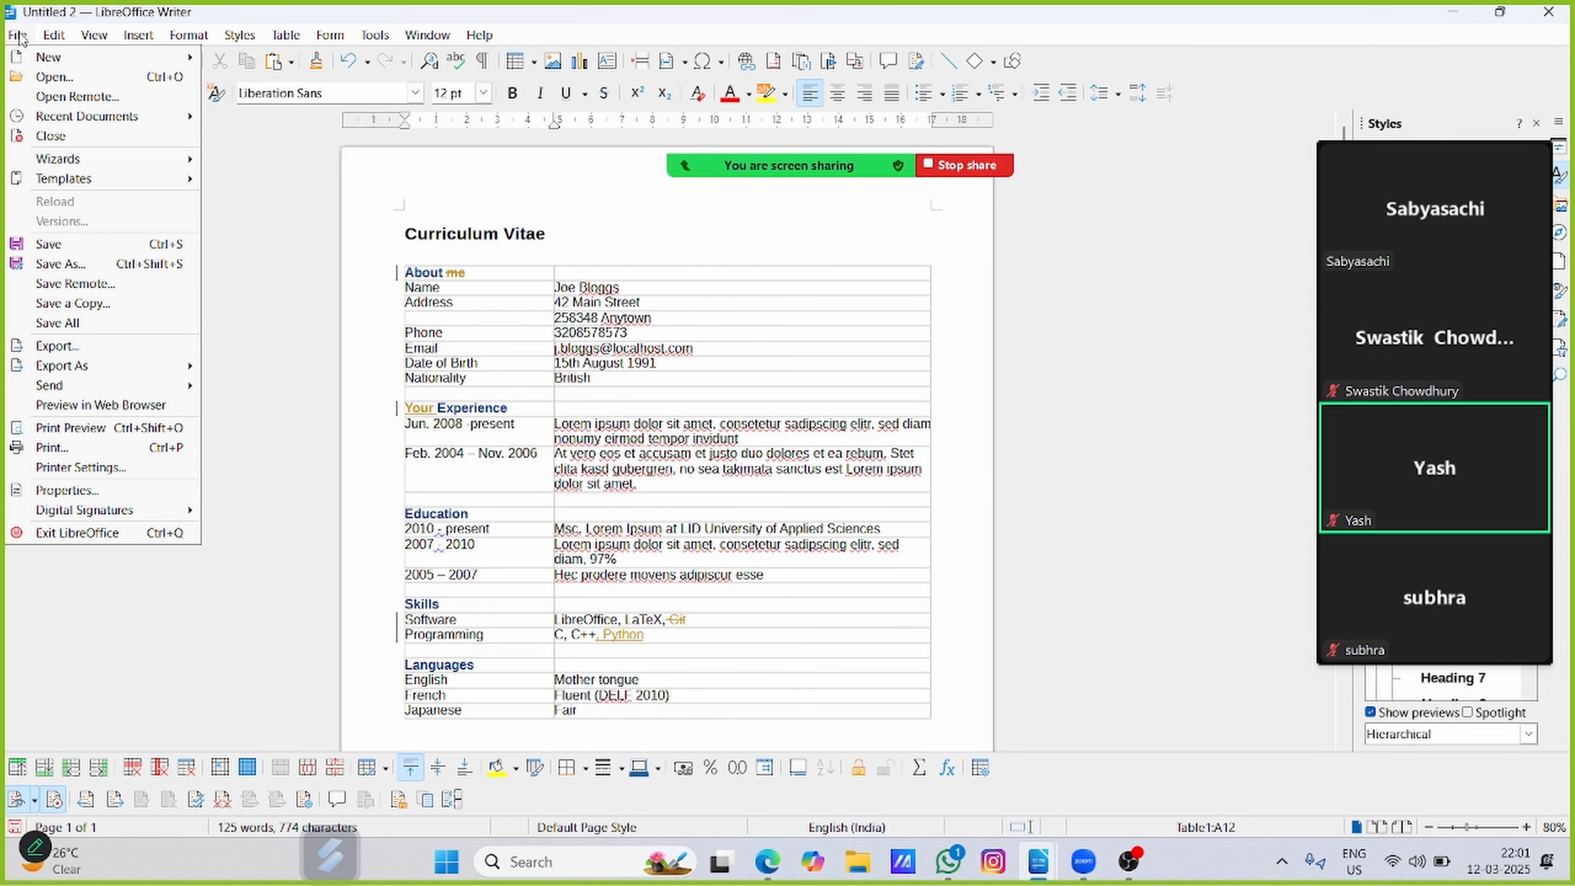
click(58, 262)
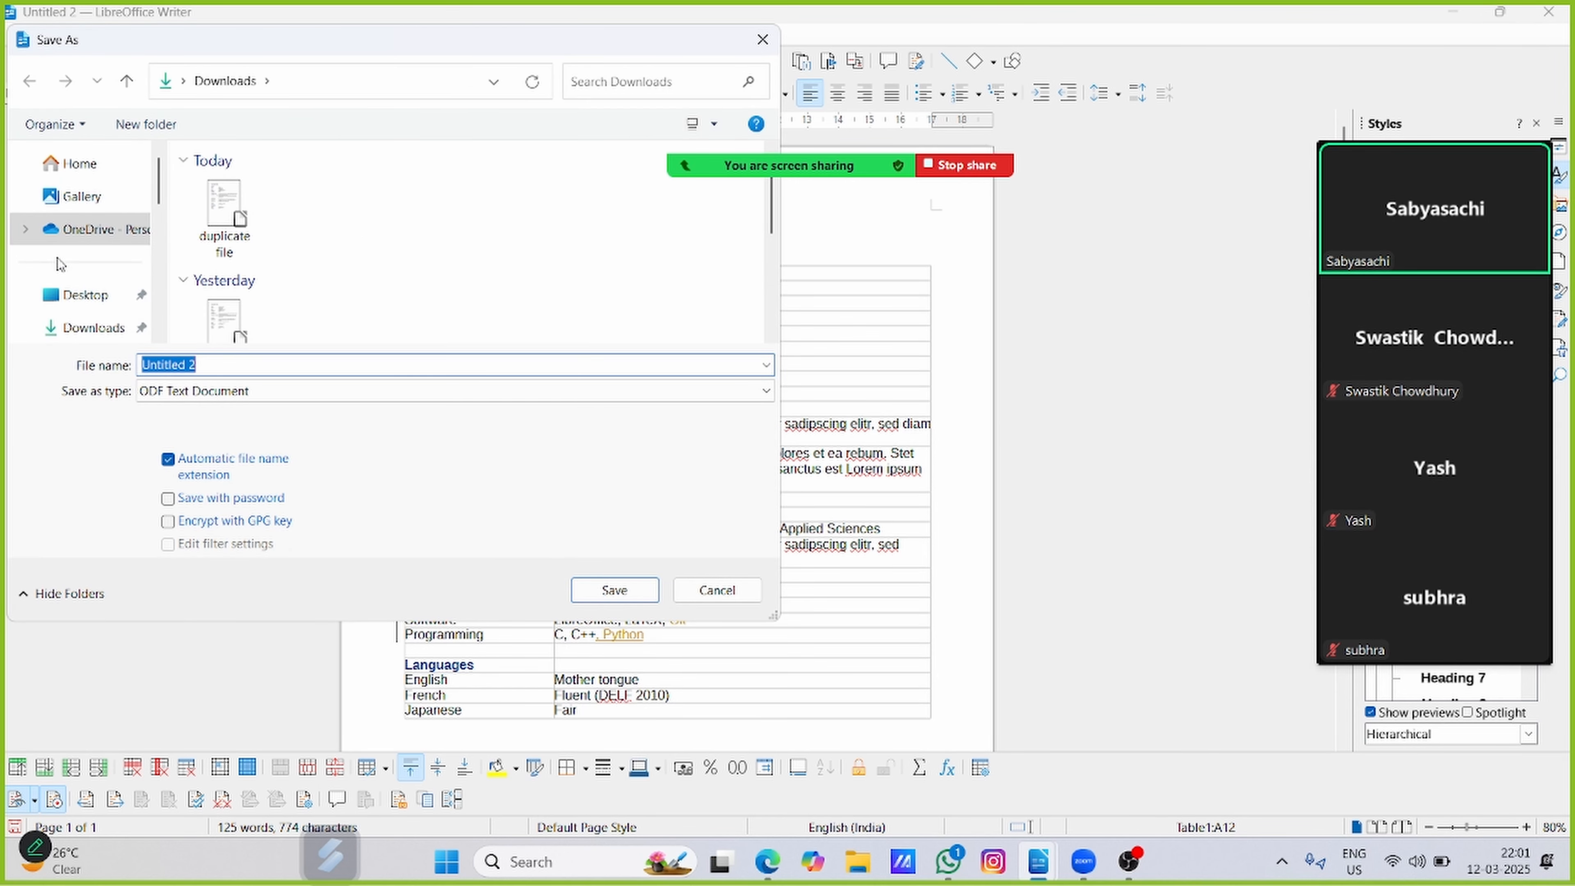
text(t)
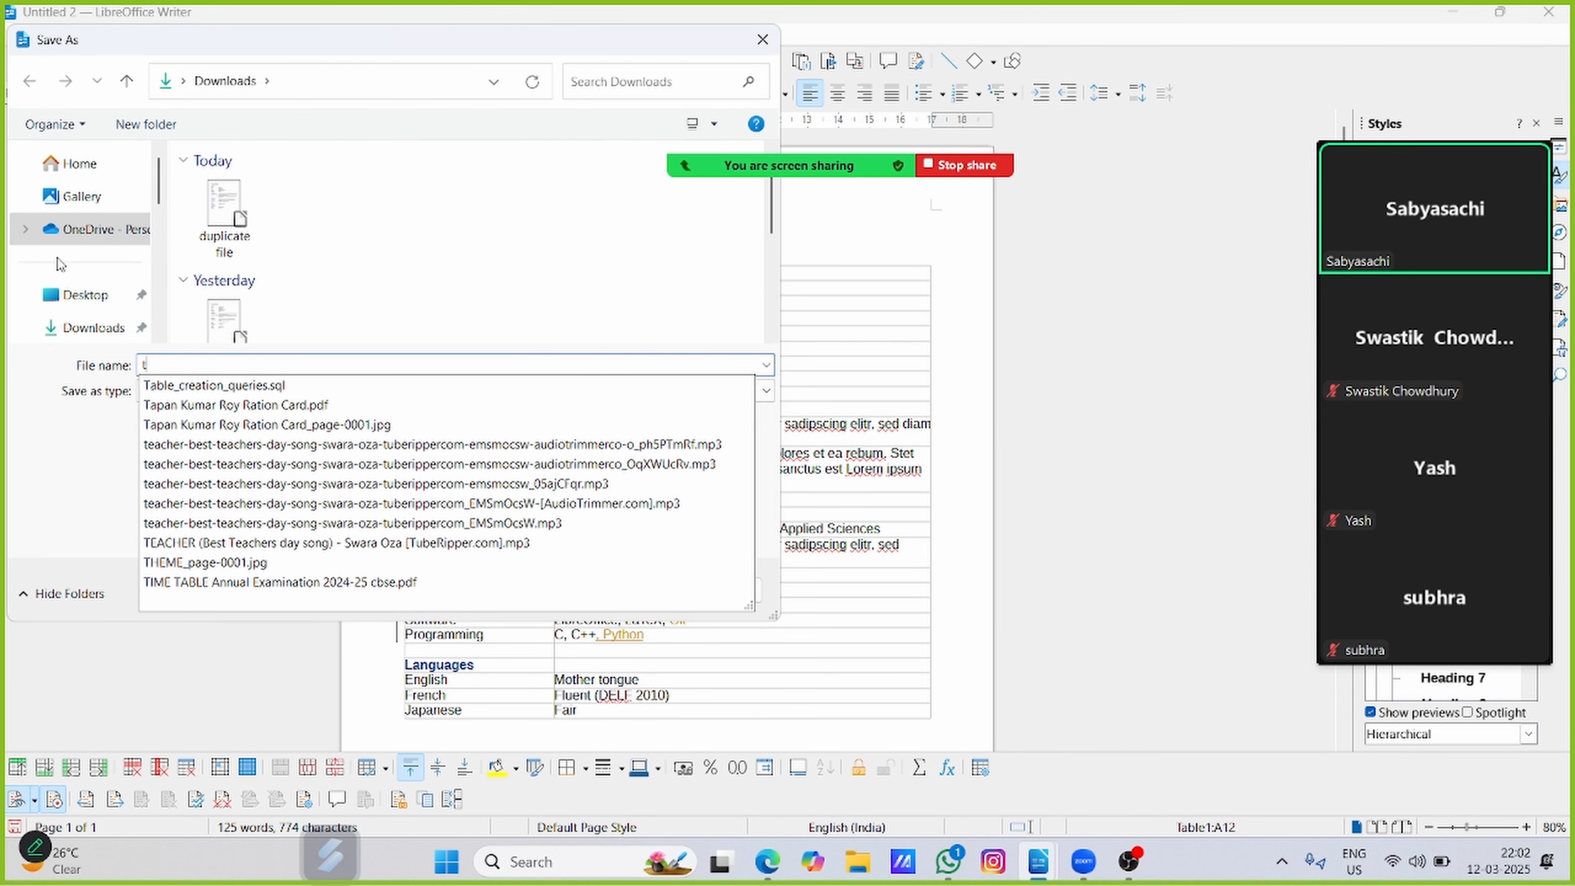
text(mp)
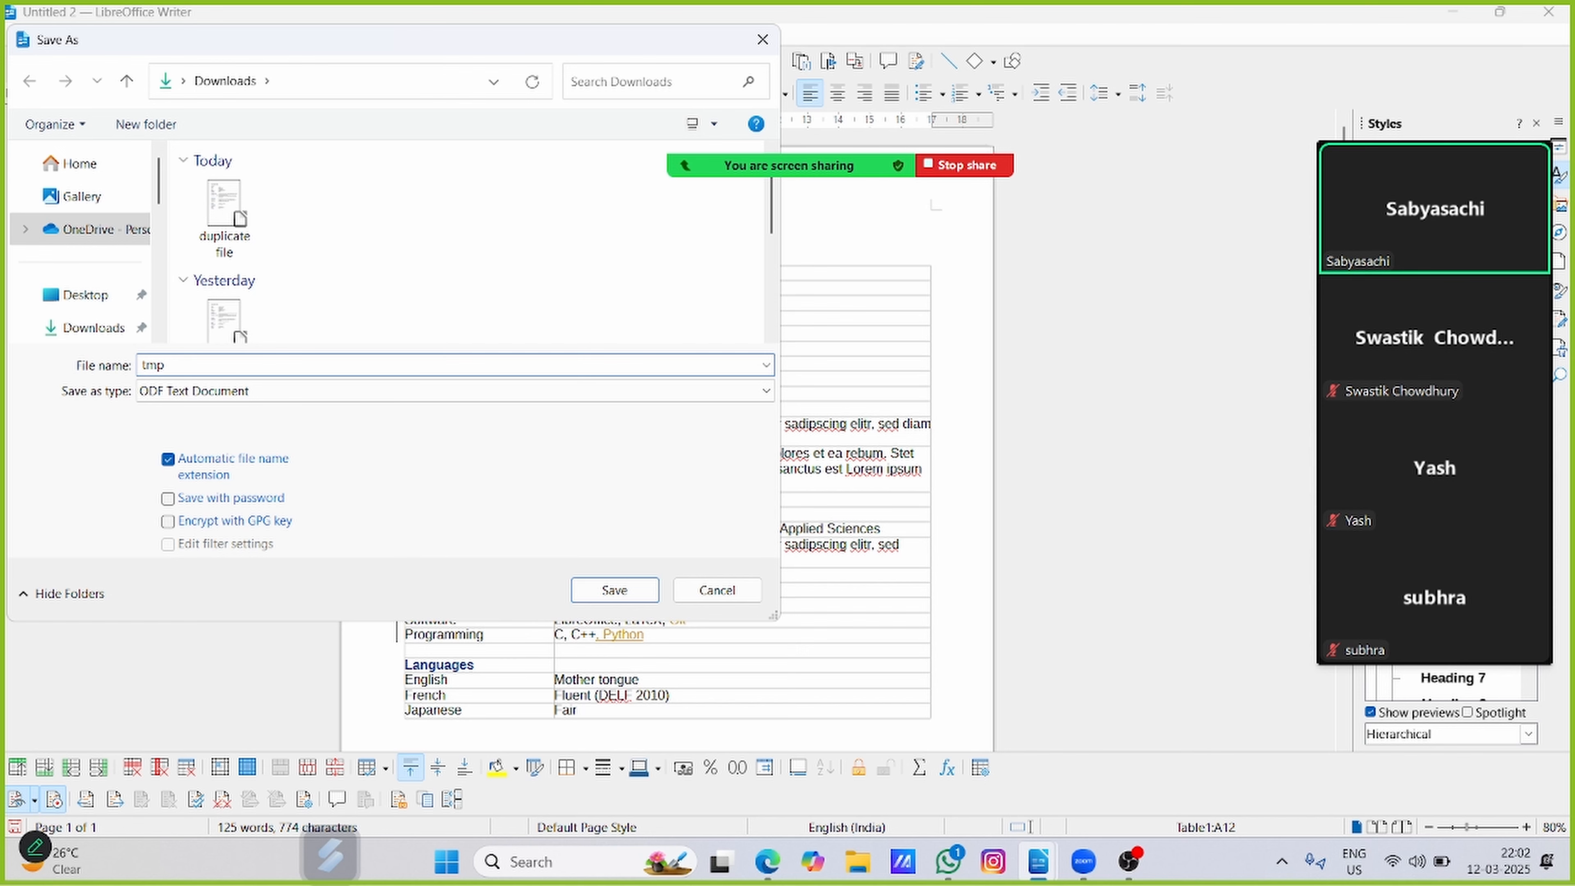
key(BackSpace)
key(BackSpace)
text(e)
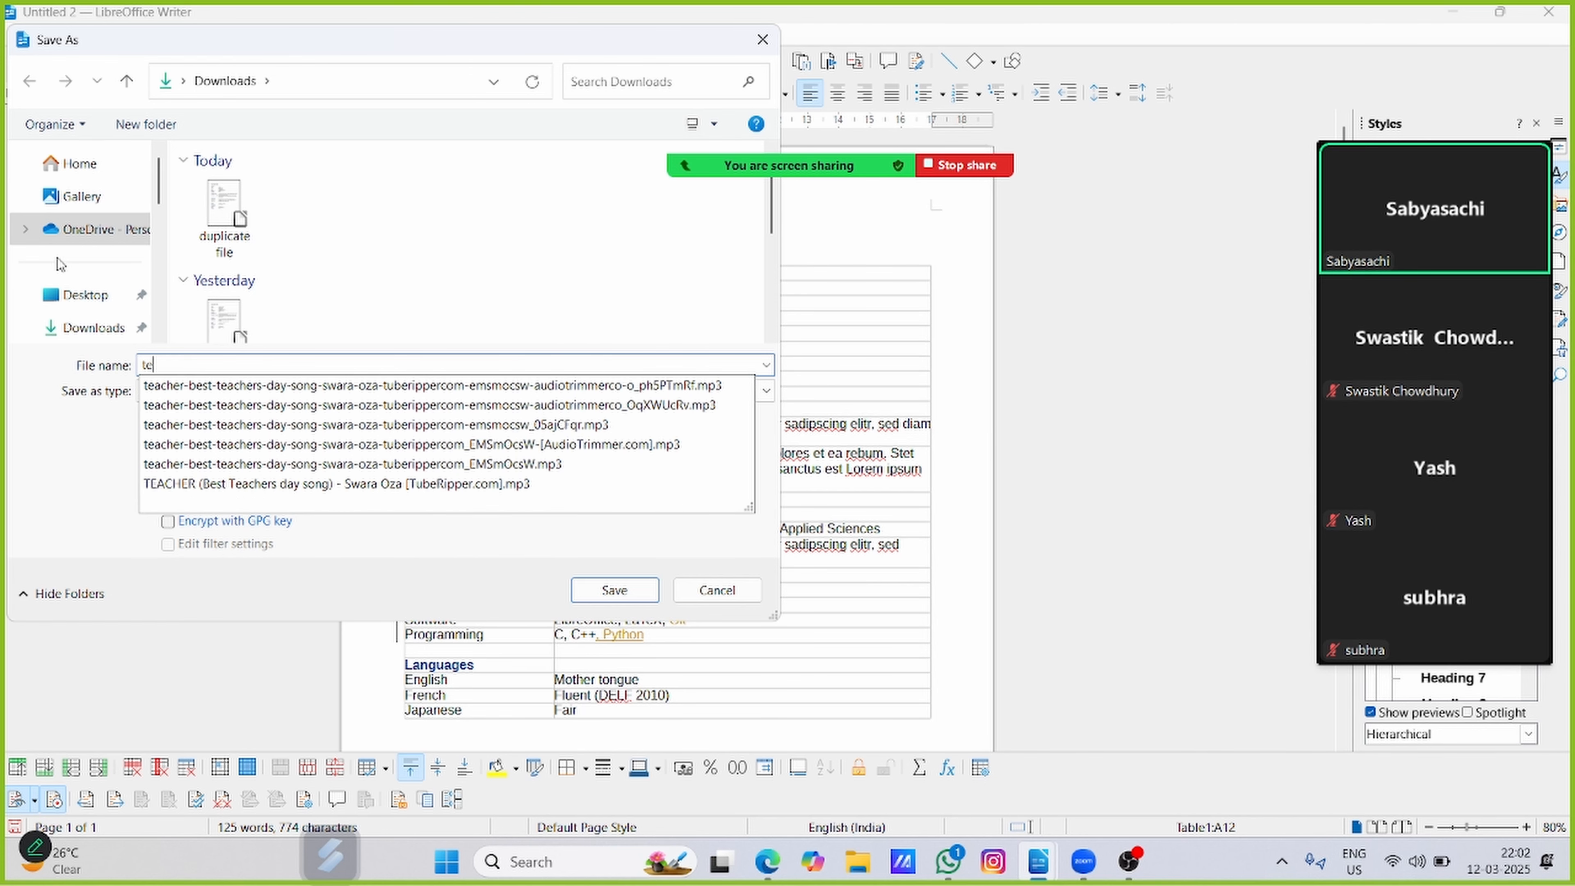
text(mplate 2)
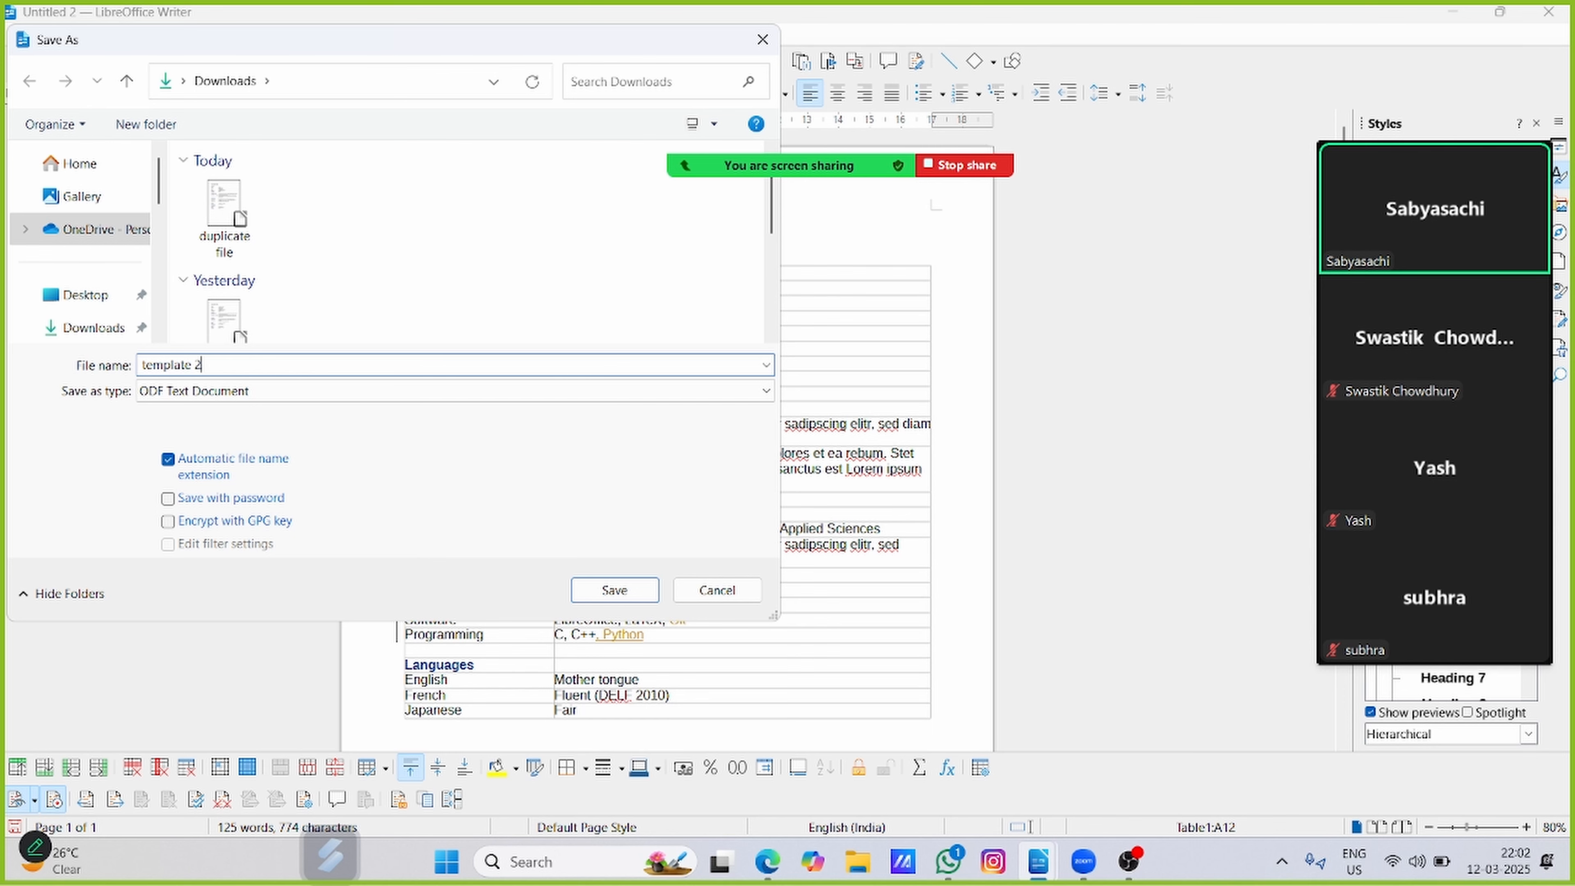
click(617, 592)
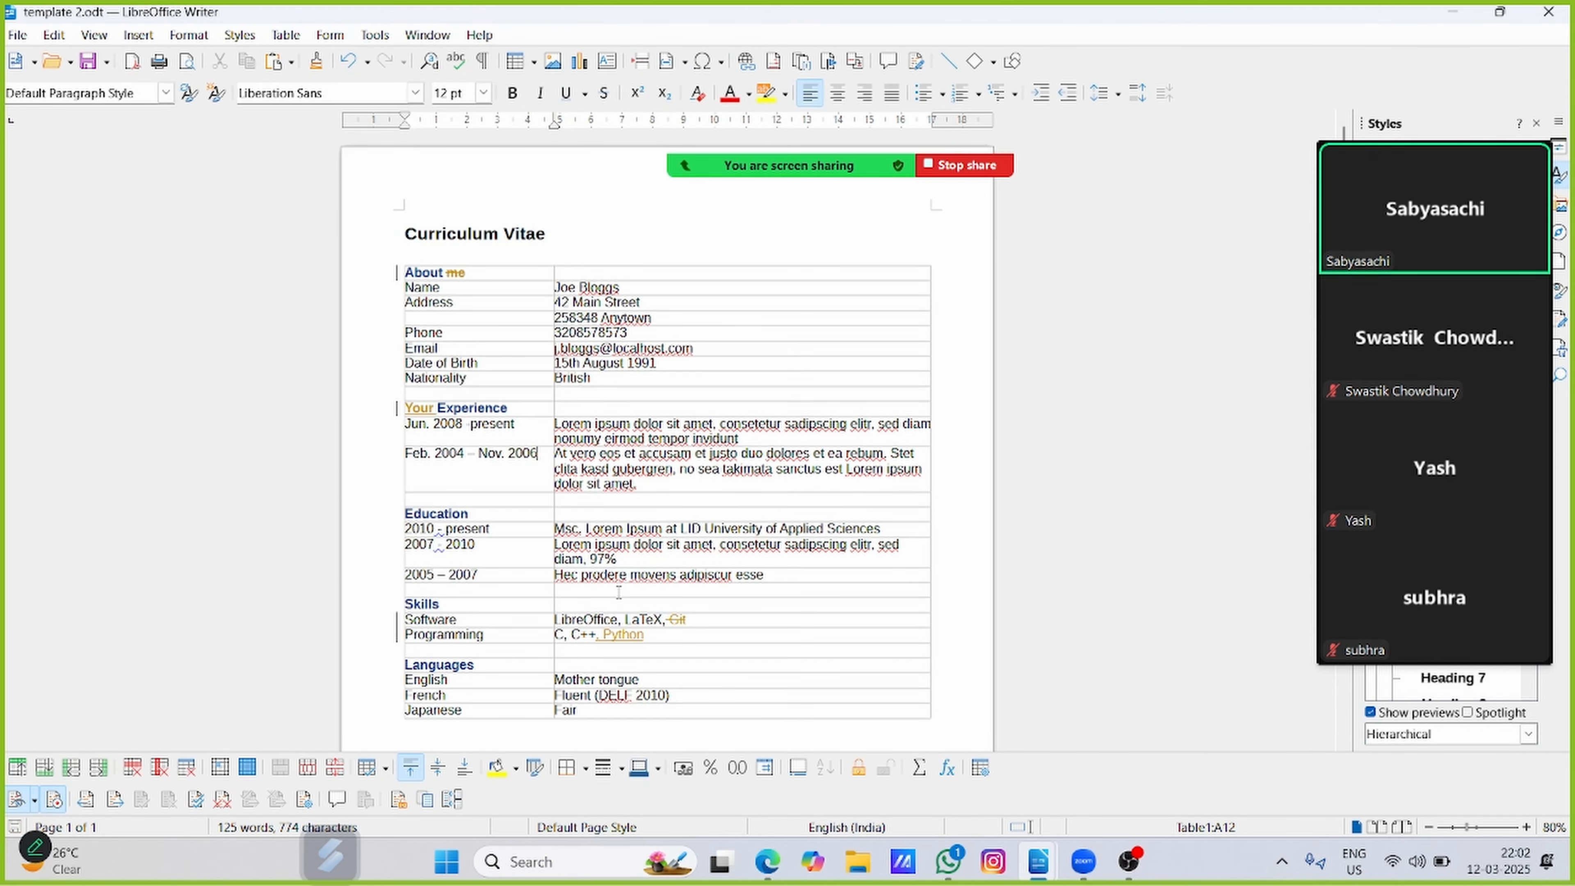
- Close the CV document and reopen "template 2" from the Downloads folder
click(1547, 13)
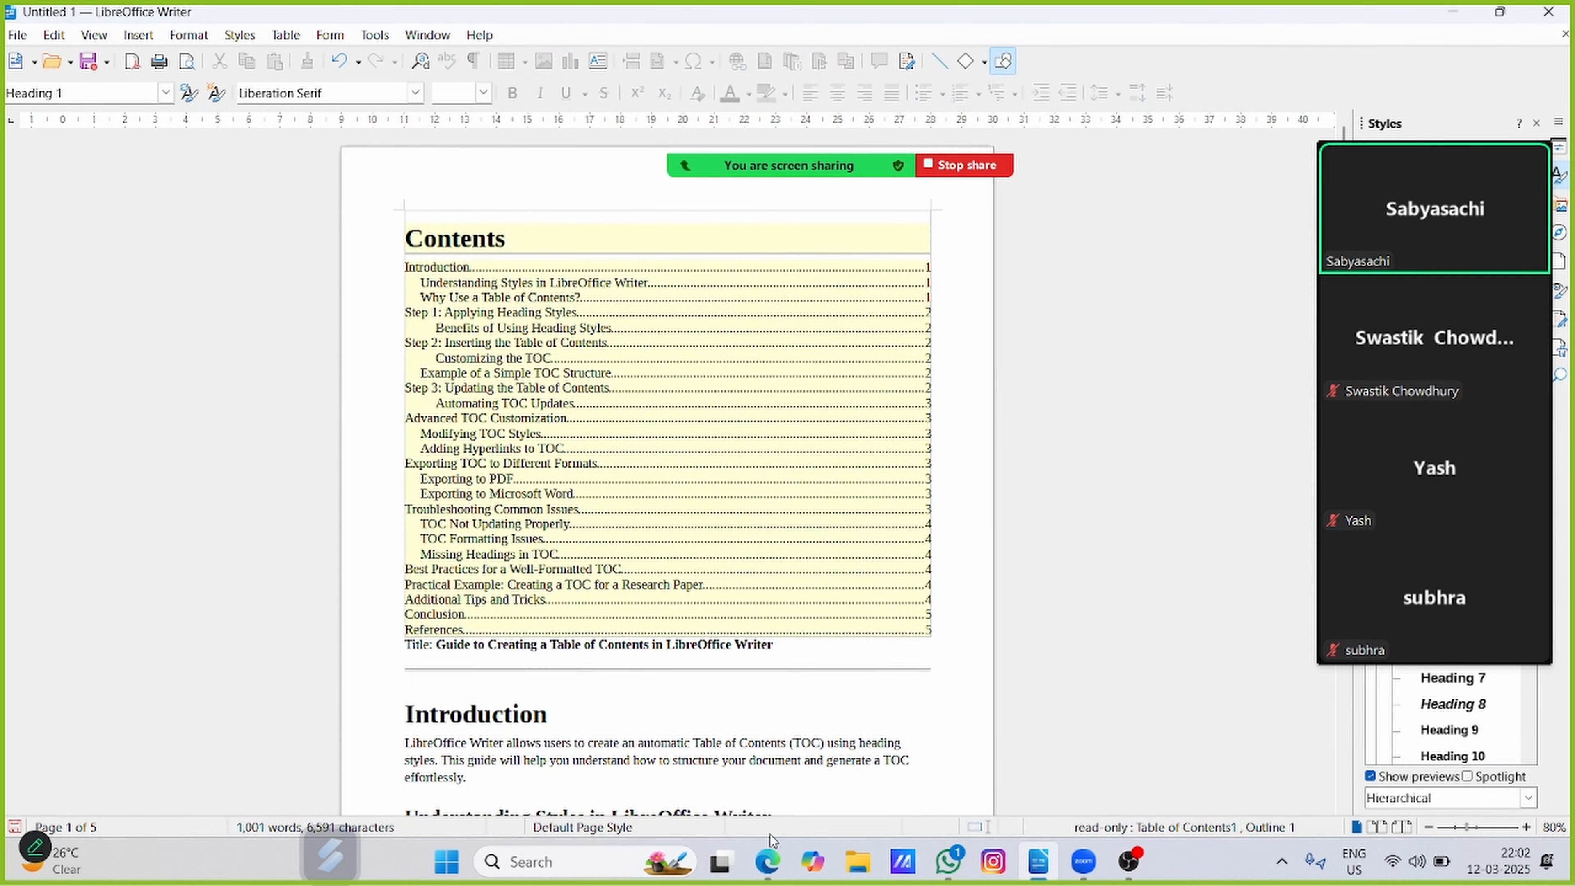
click(9, 32)
click(42, 79)
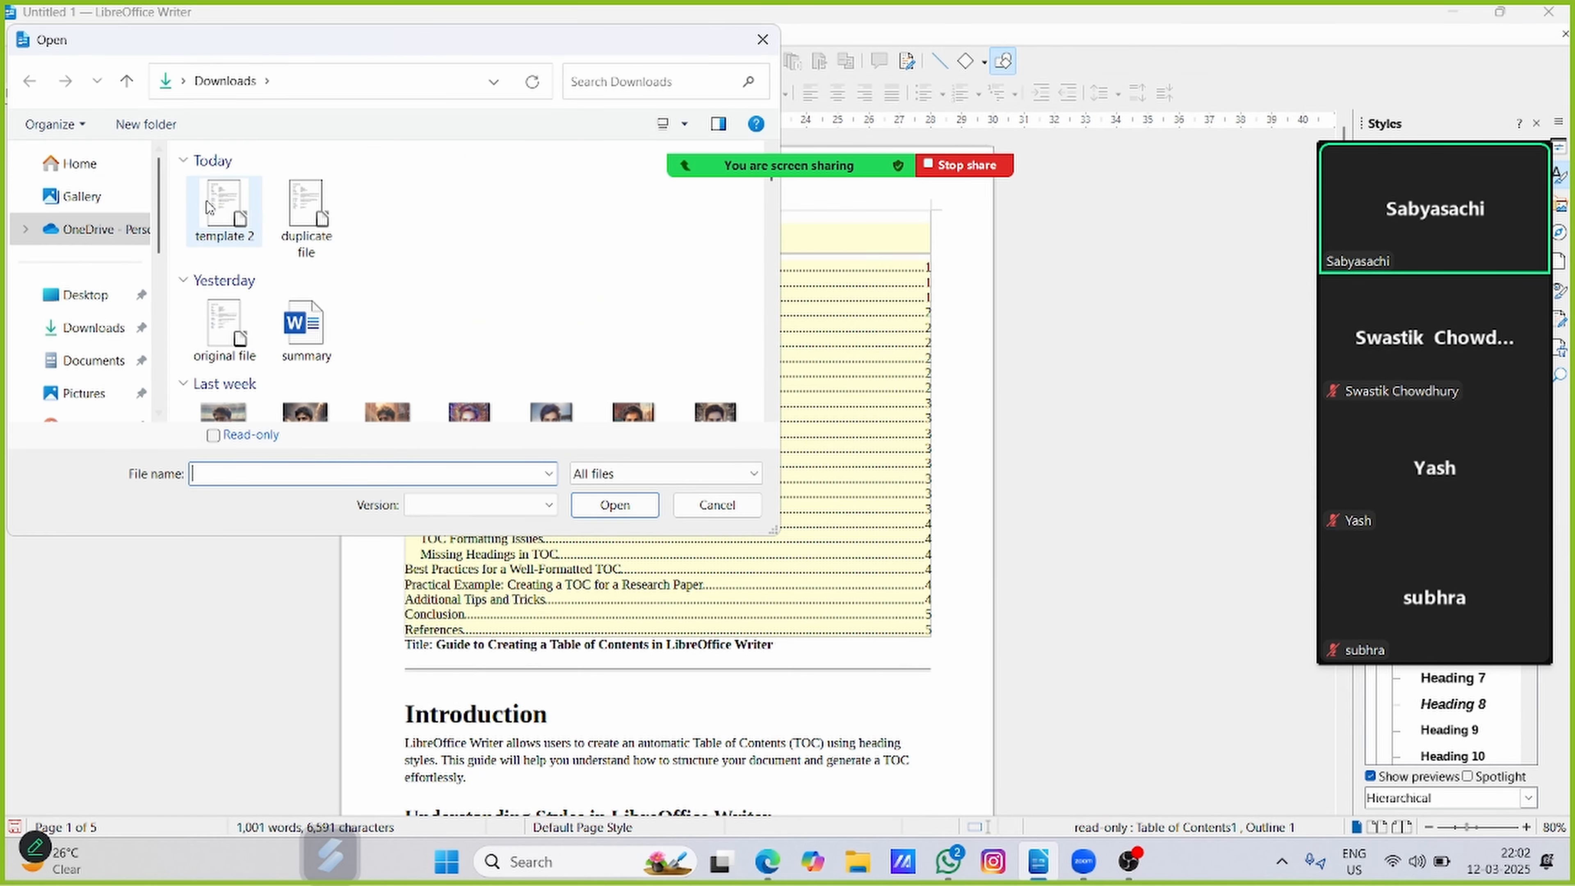
click(223, 208)
click(596, 500)
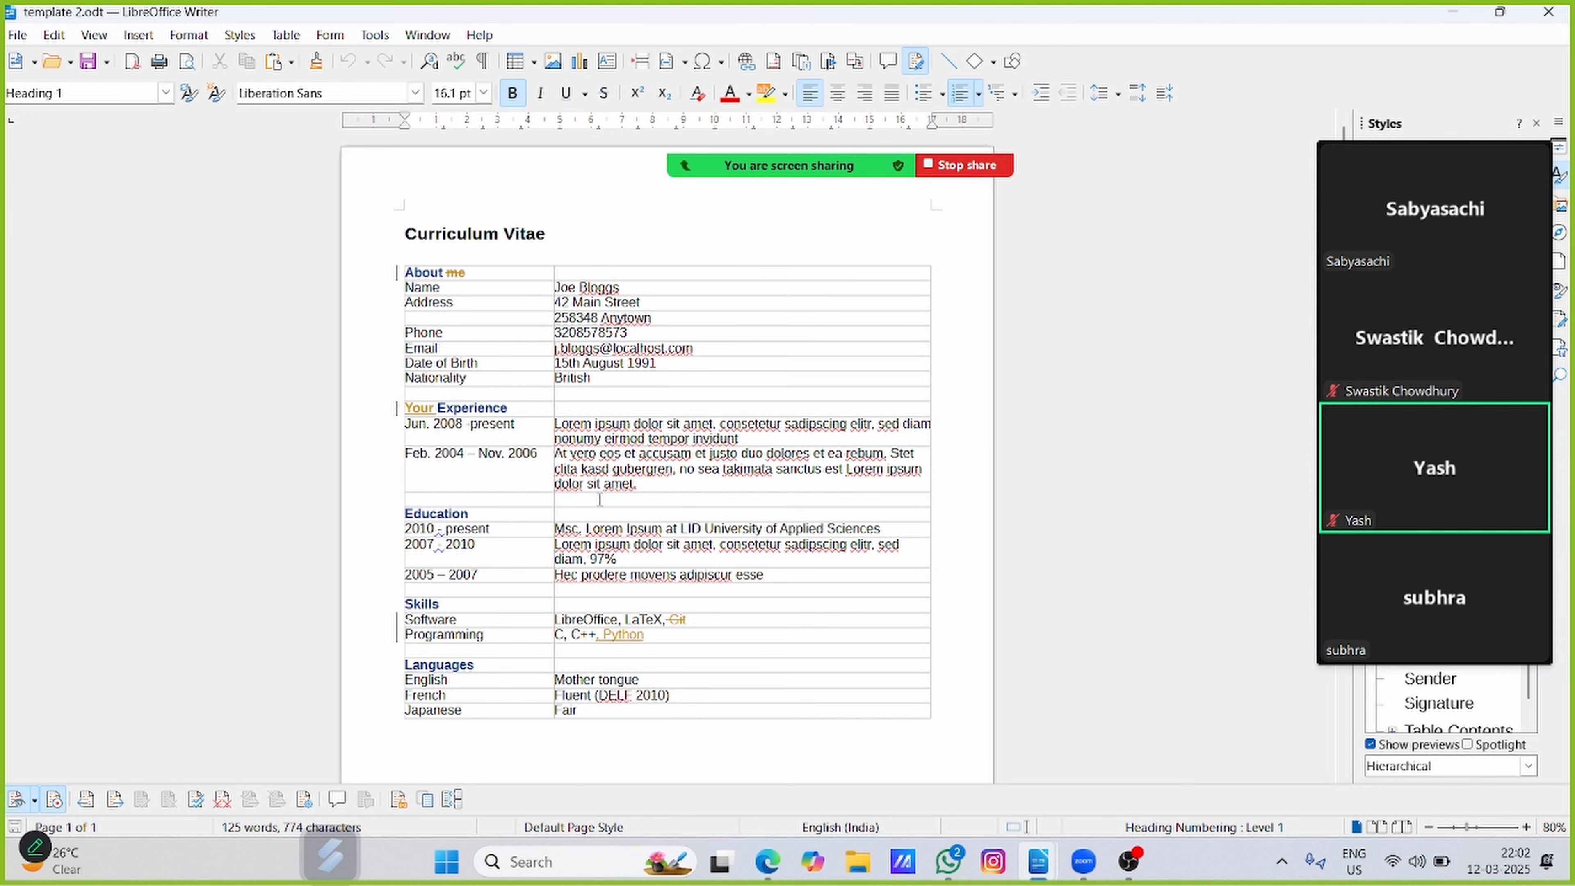
- Accept all tracked changes in the CV, and undo the acceptance
click(487, 275)
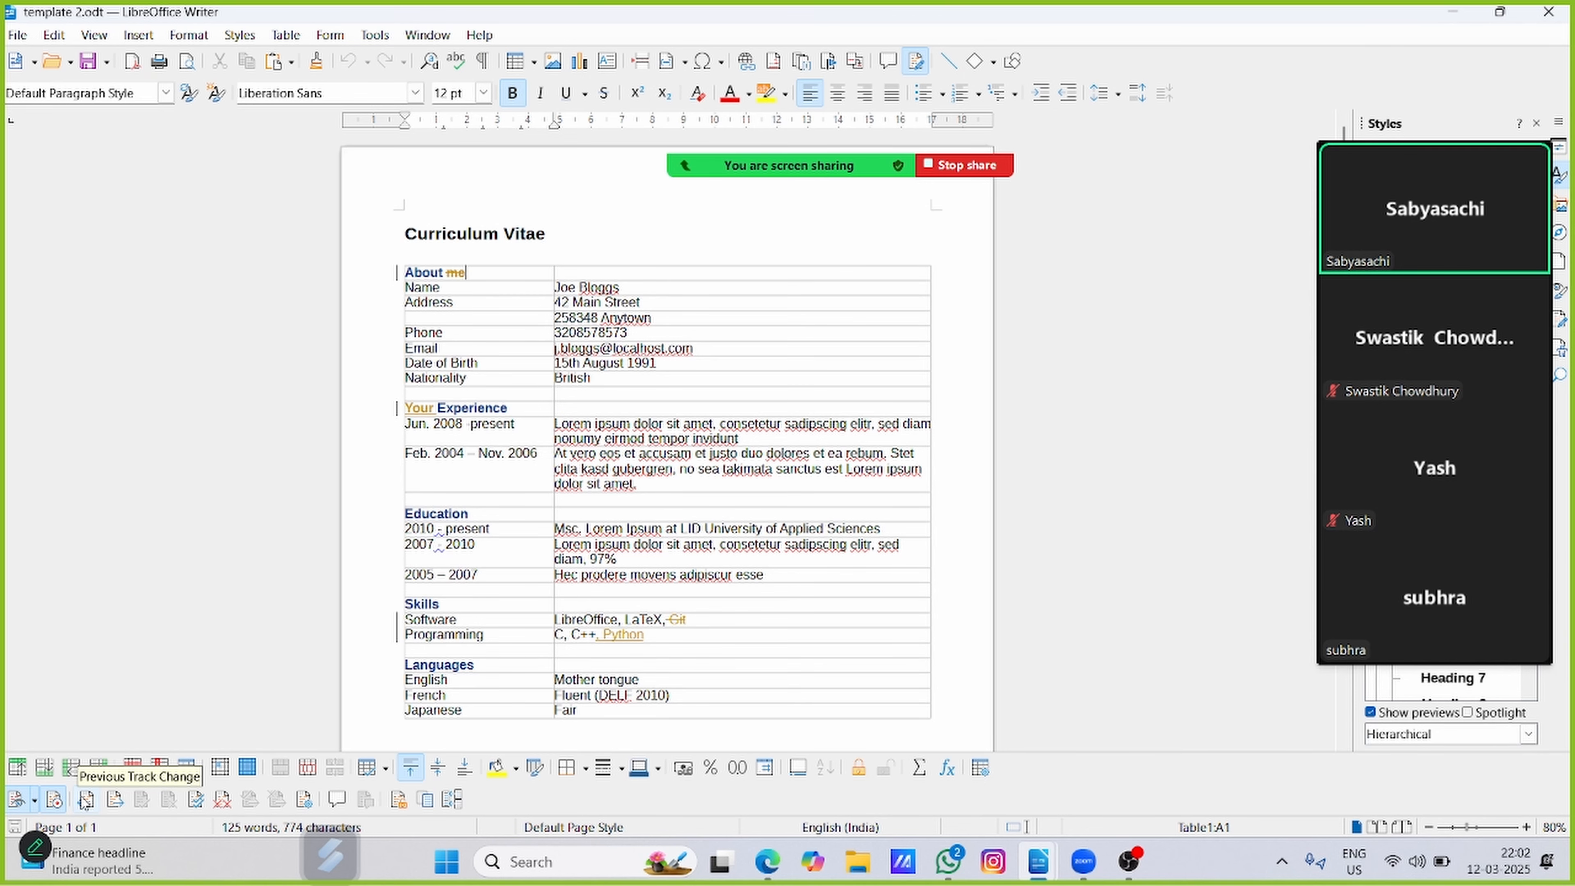
click(197, 800)
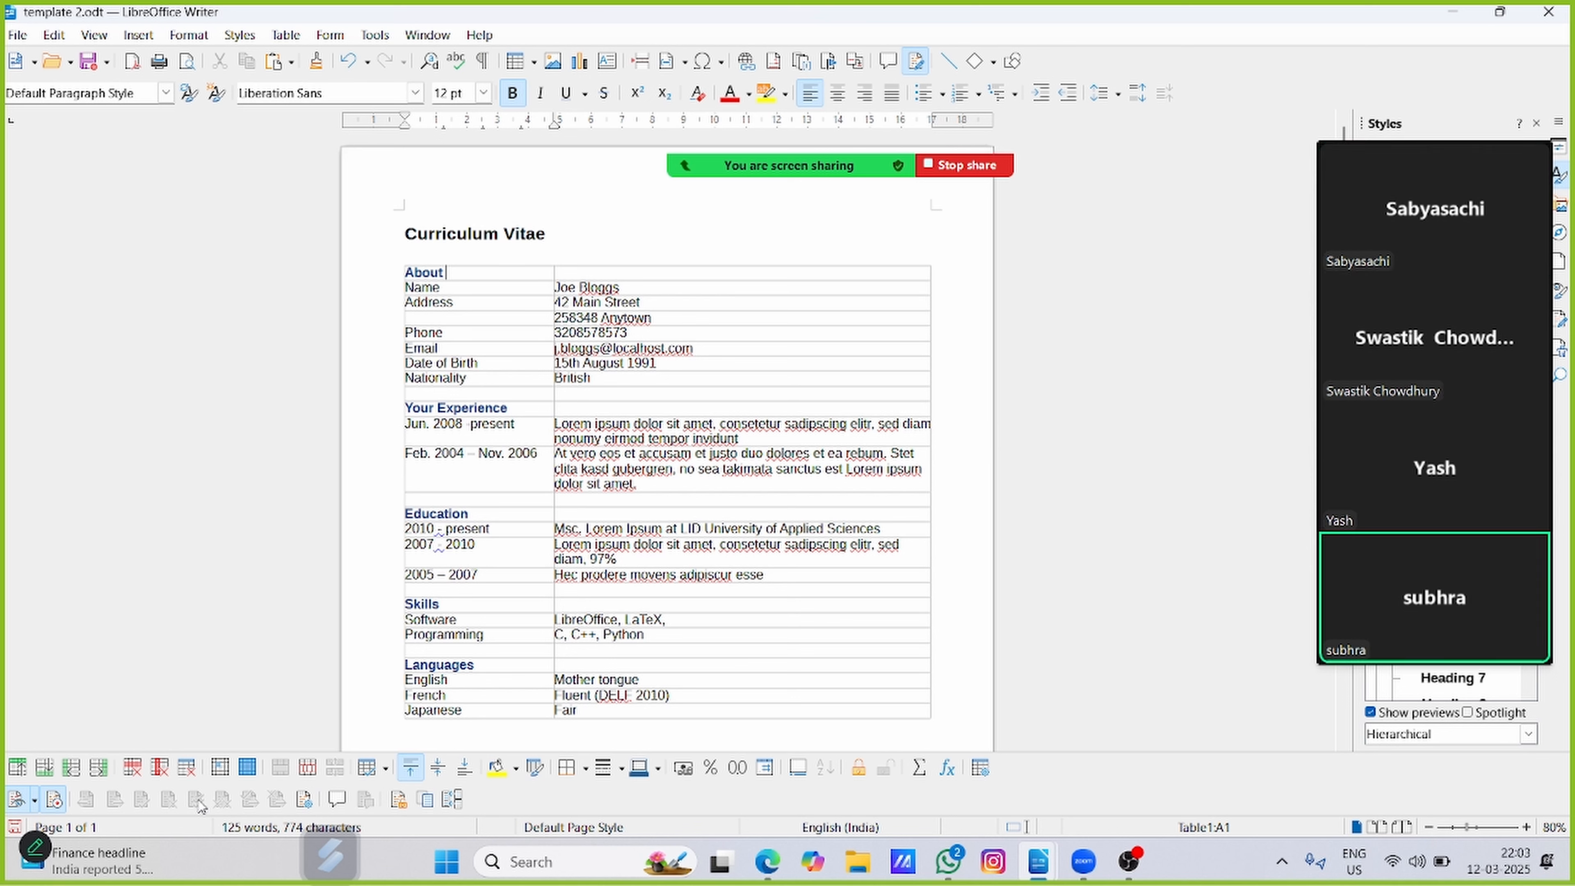
key(ctrl+z)
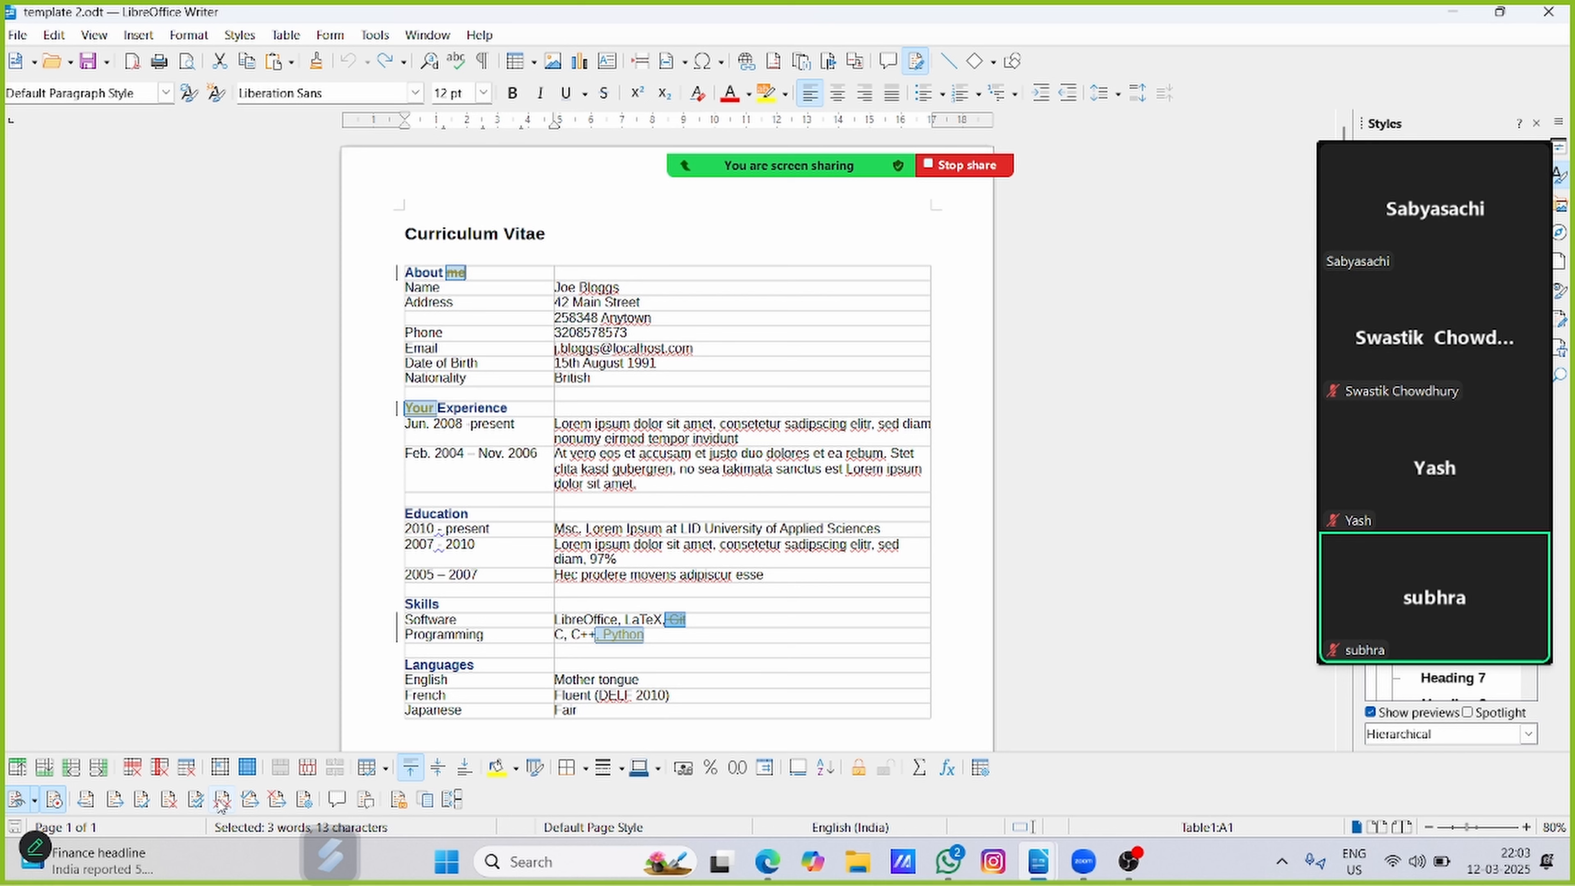
- Reject all tracked changes in the CV, and undo the rejection
click(222, 800)
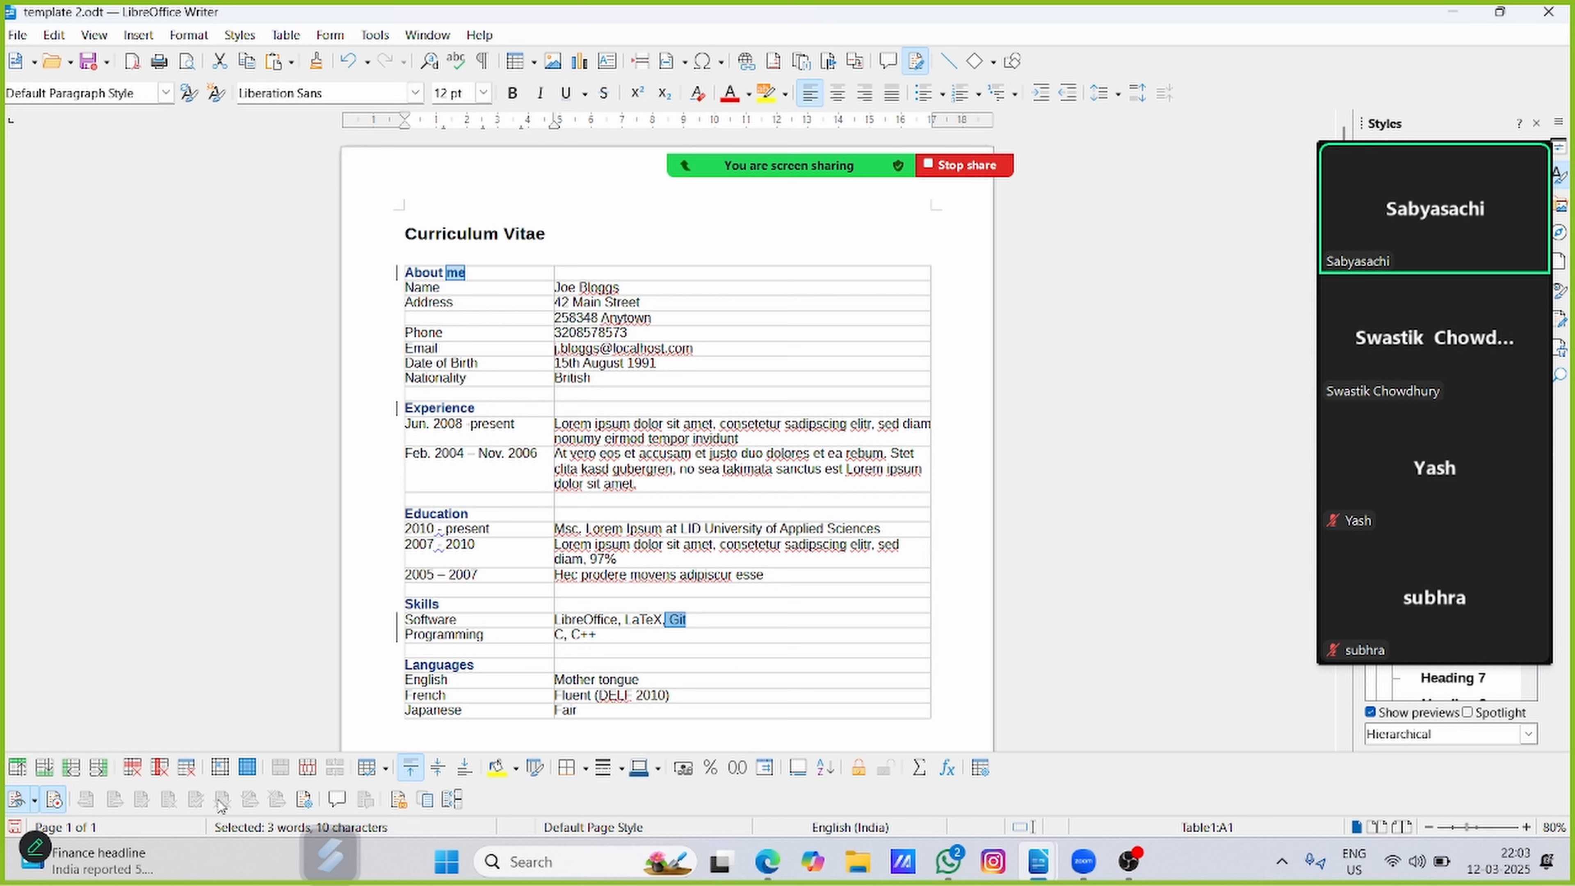
key(ctrl+z)
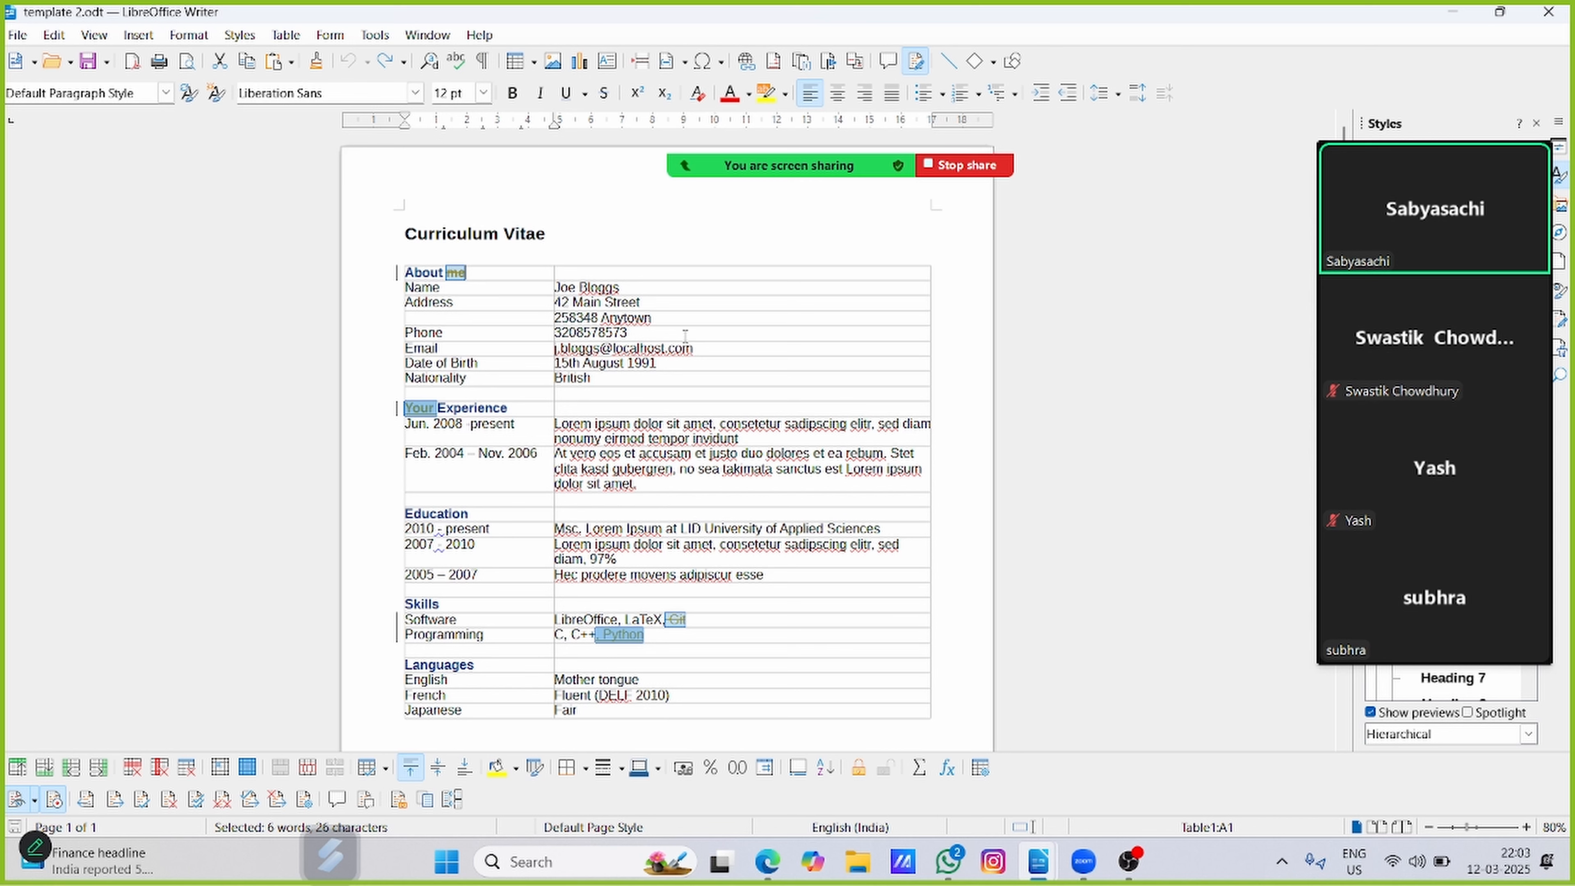
click(465, 273)
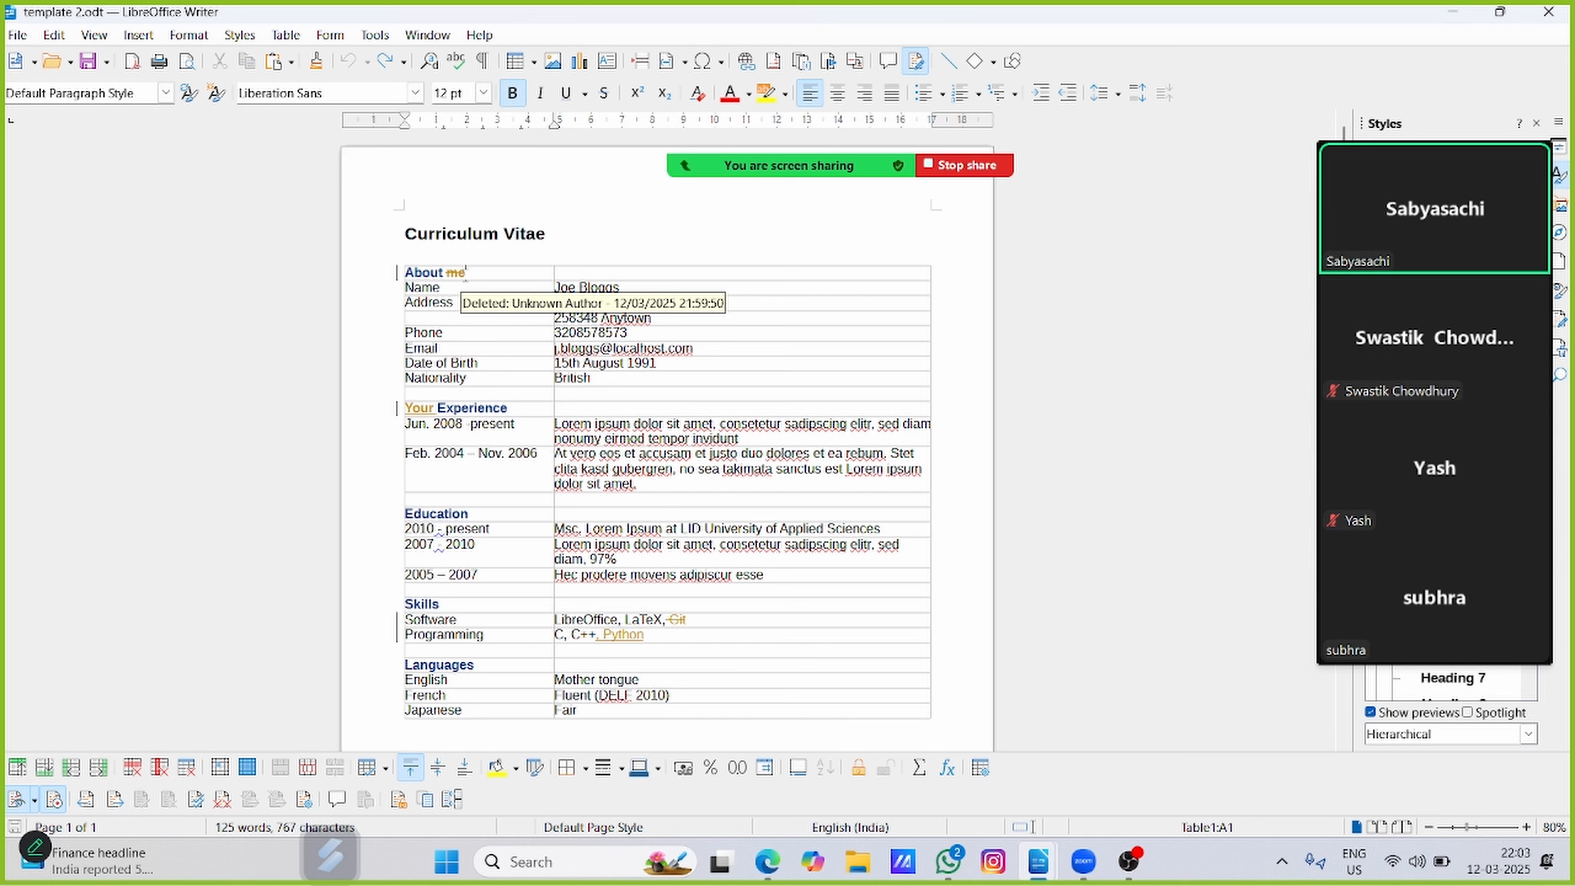
double_click(458, 274)
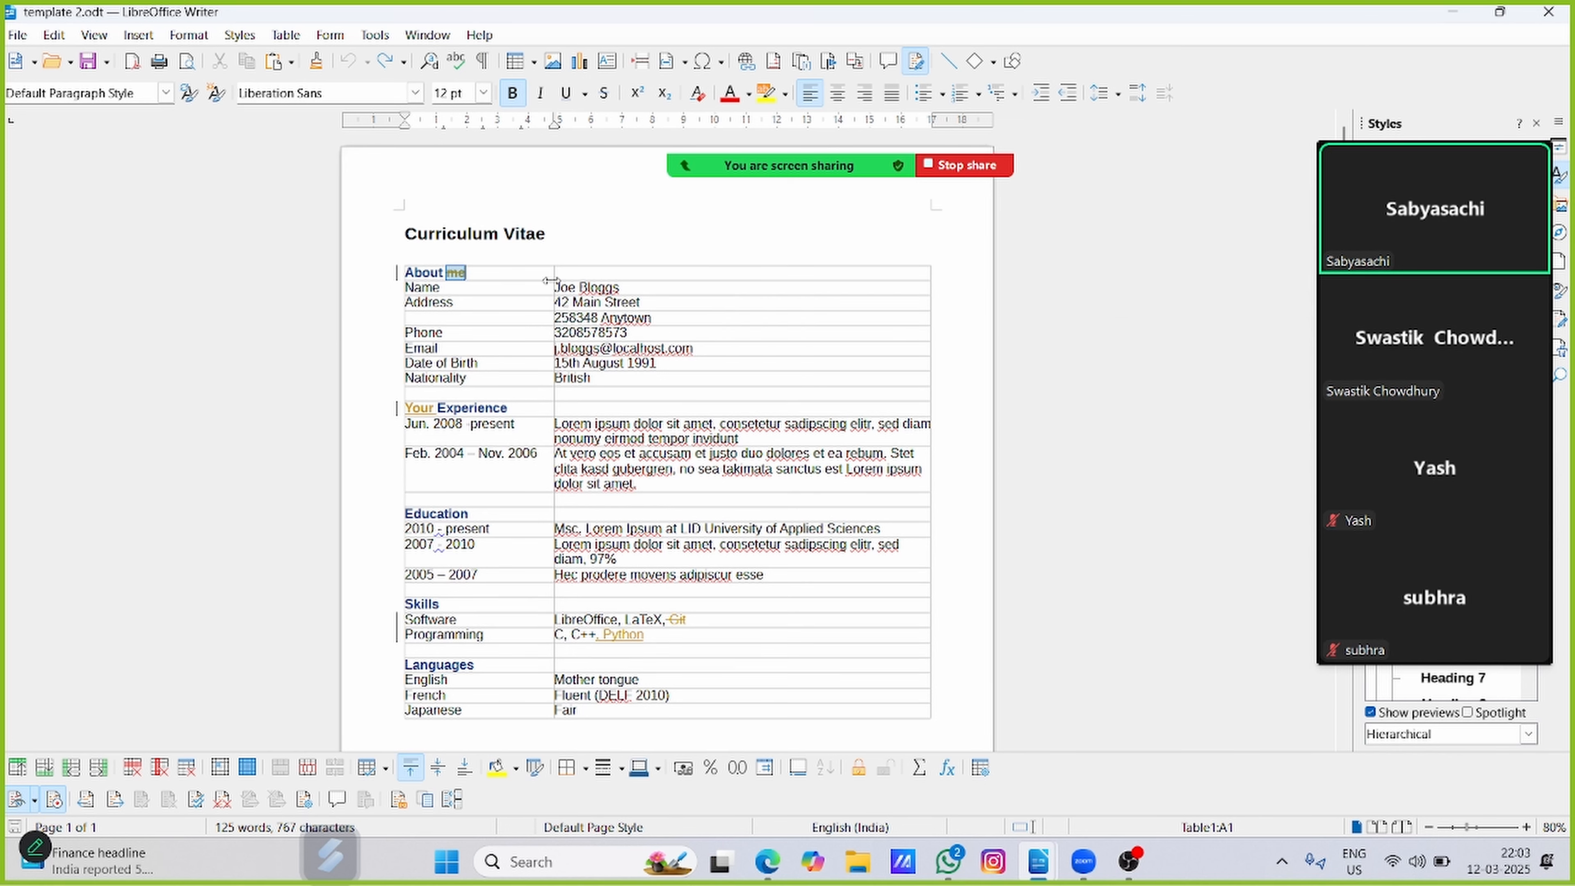
click(538, 273)
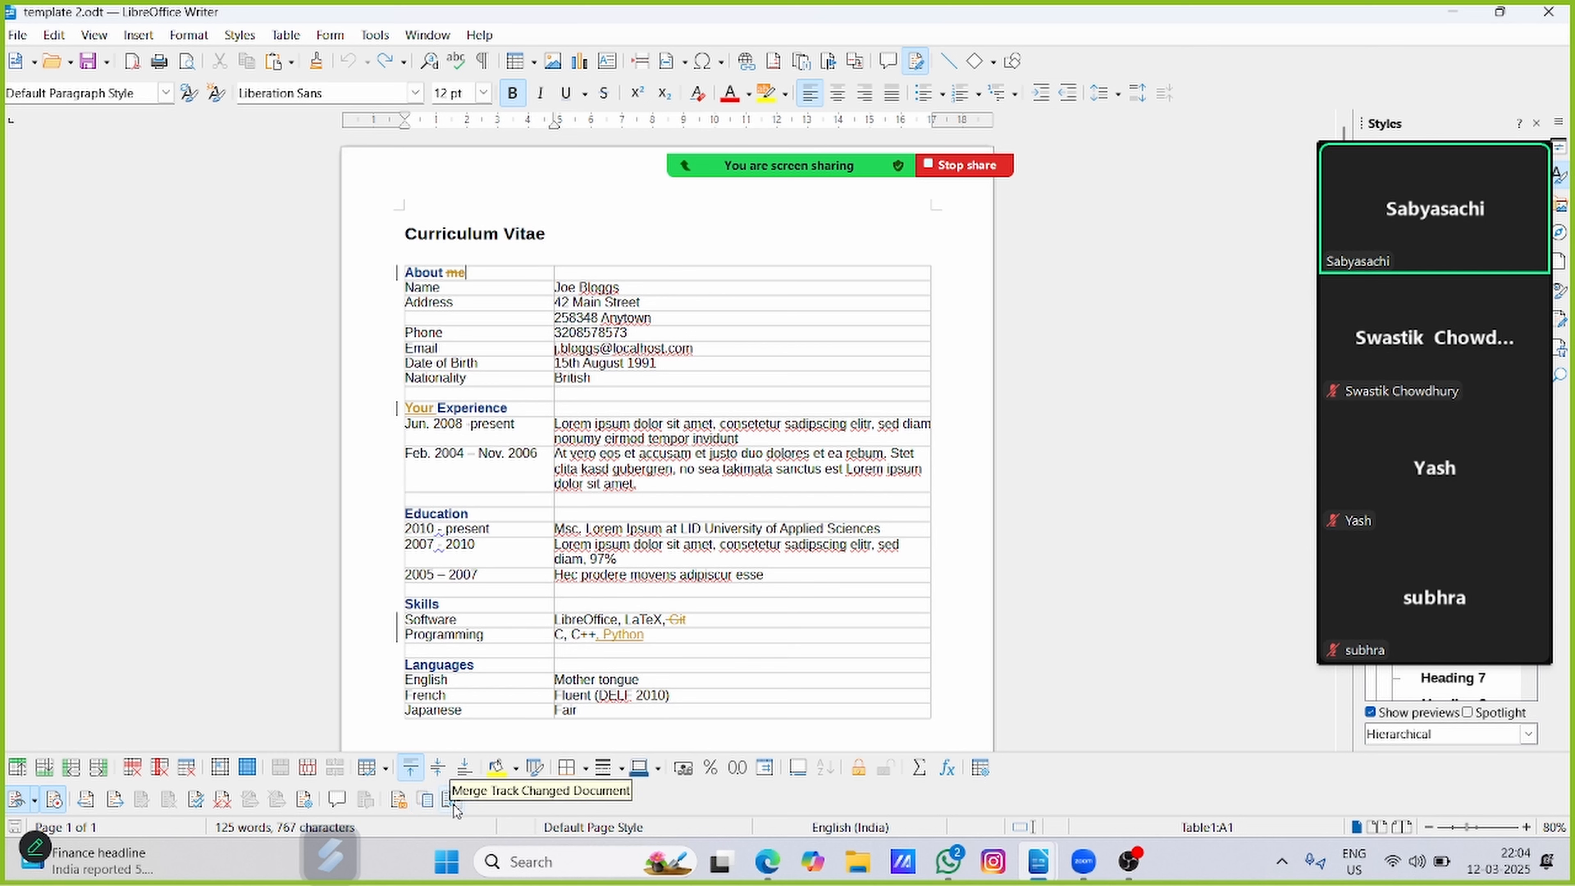
- Open the Manage Changes list and go through each tracked change to examine the matching text in the CV
click(307, 805)
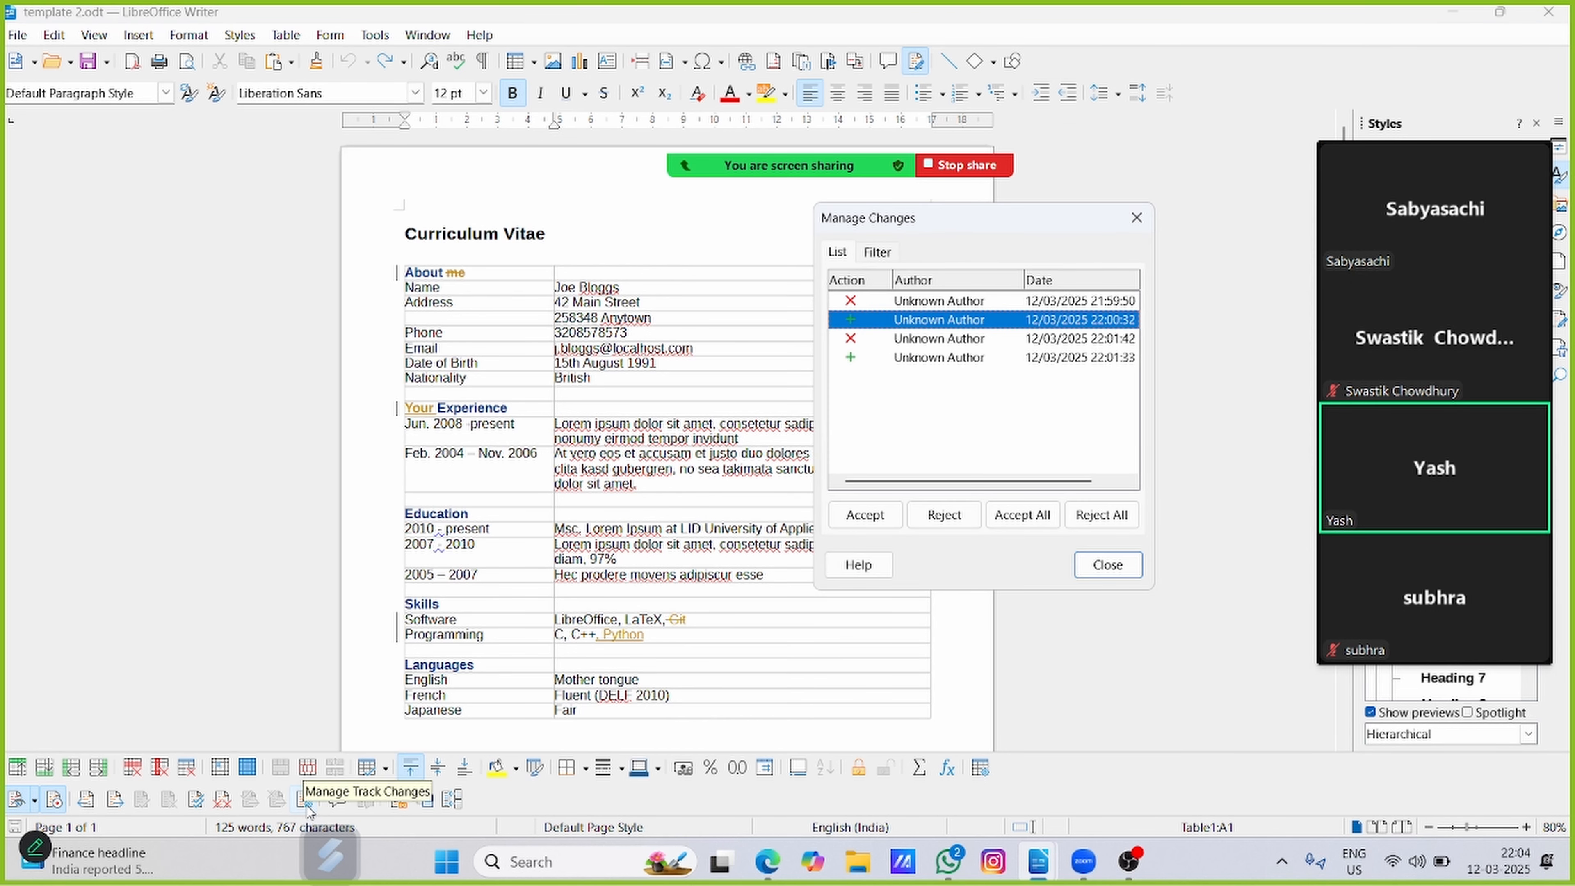
click(936, 303)
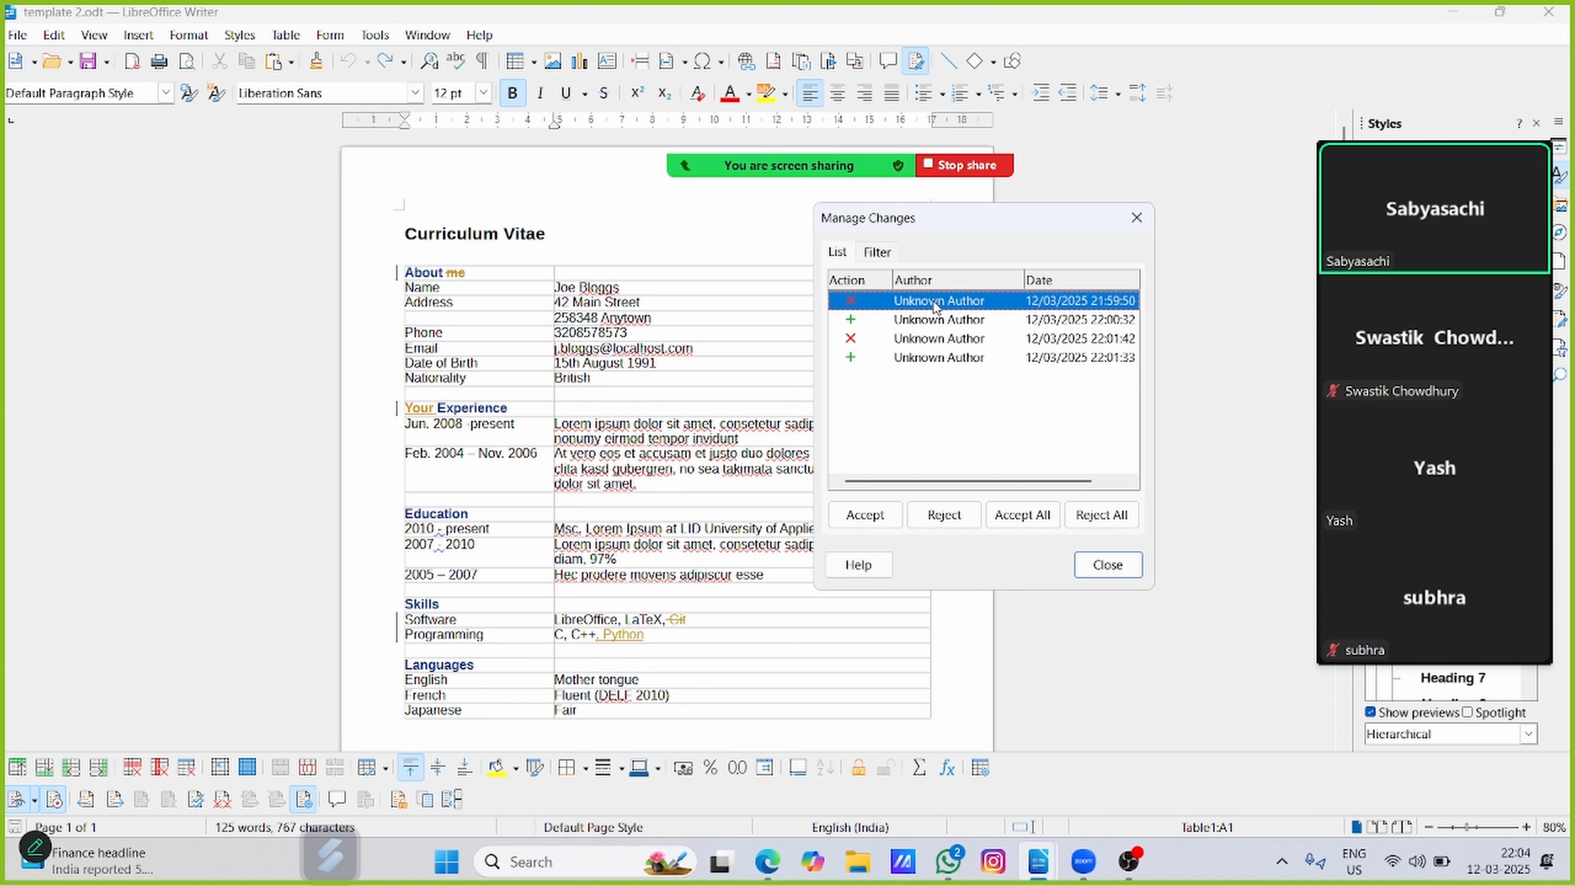
click(936, 341)
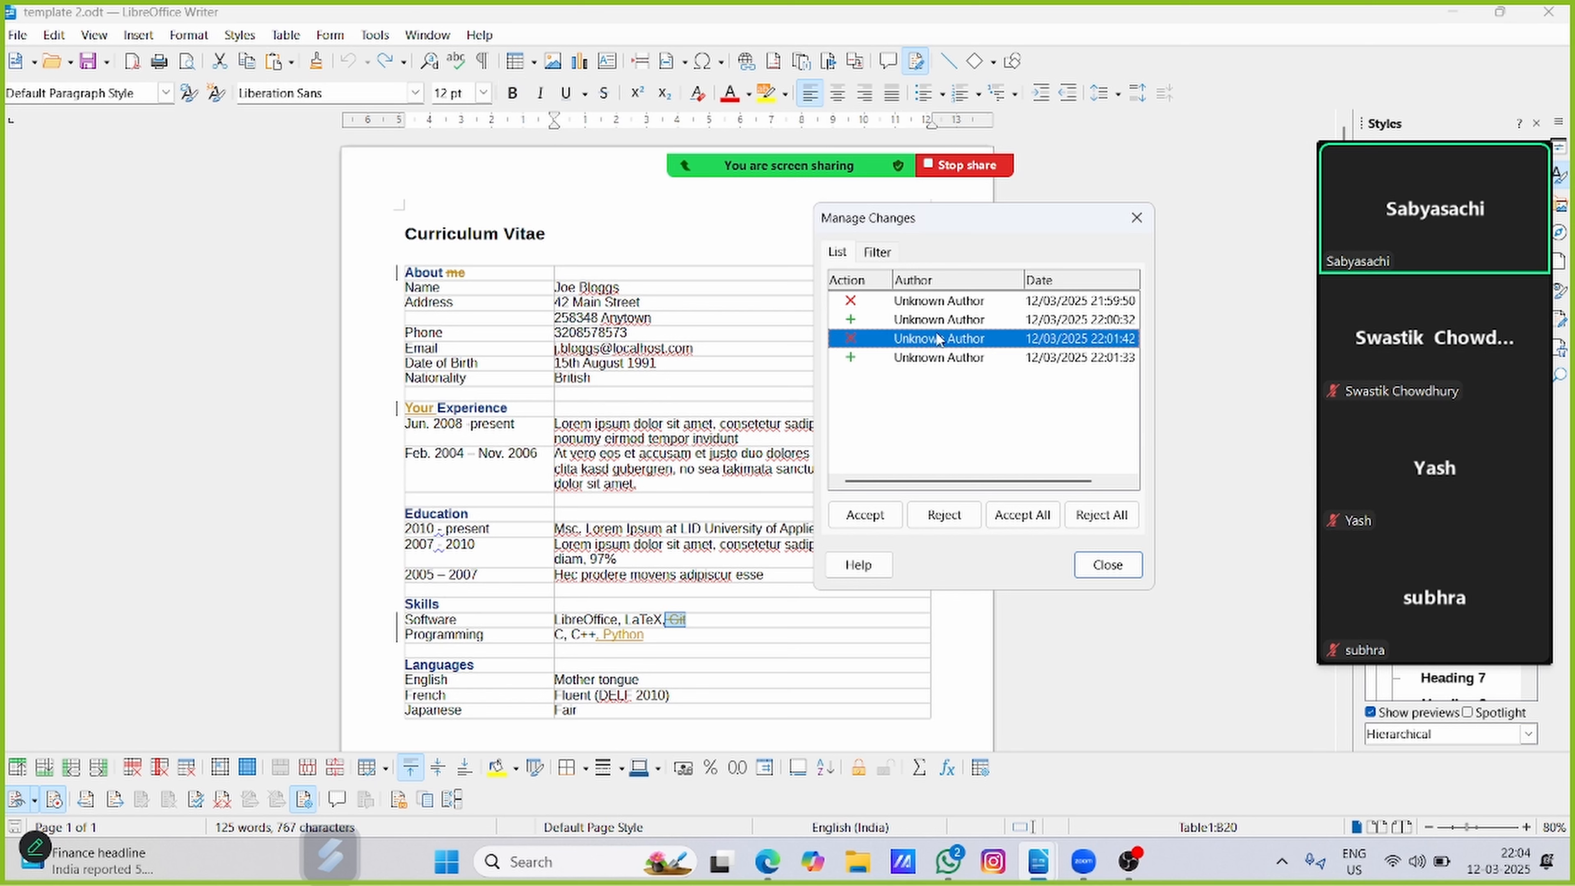
click(941, 320)
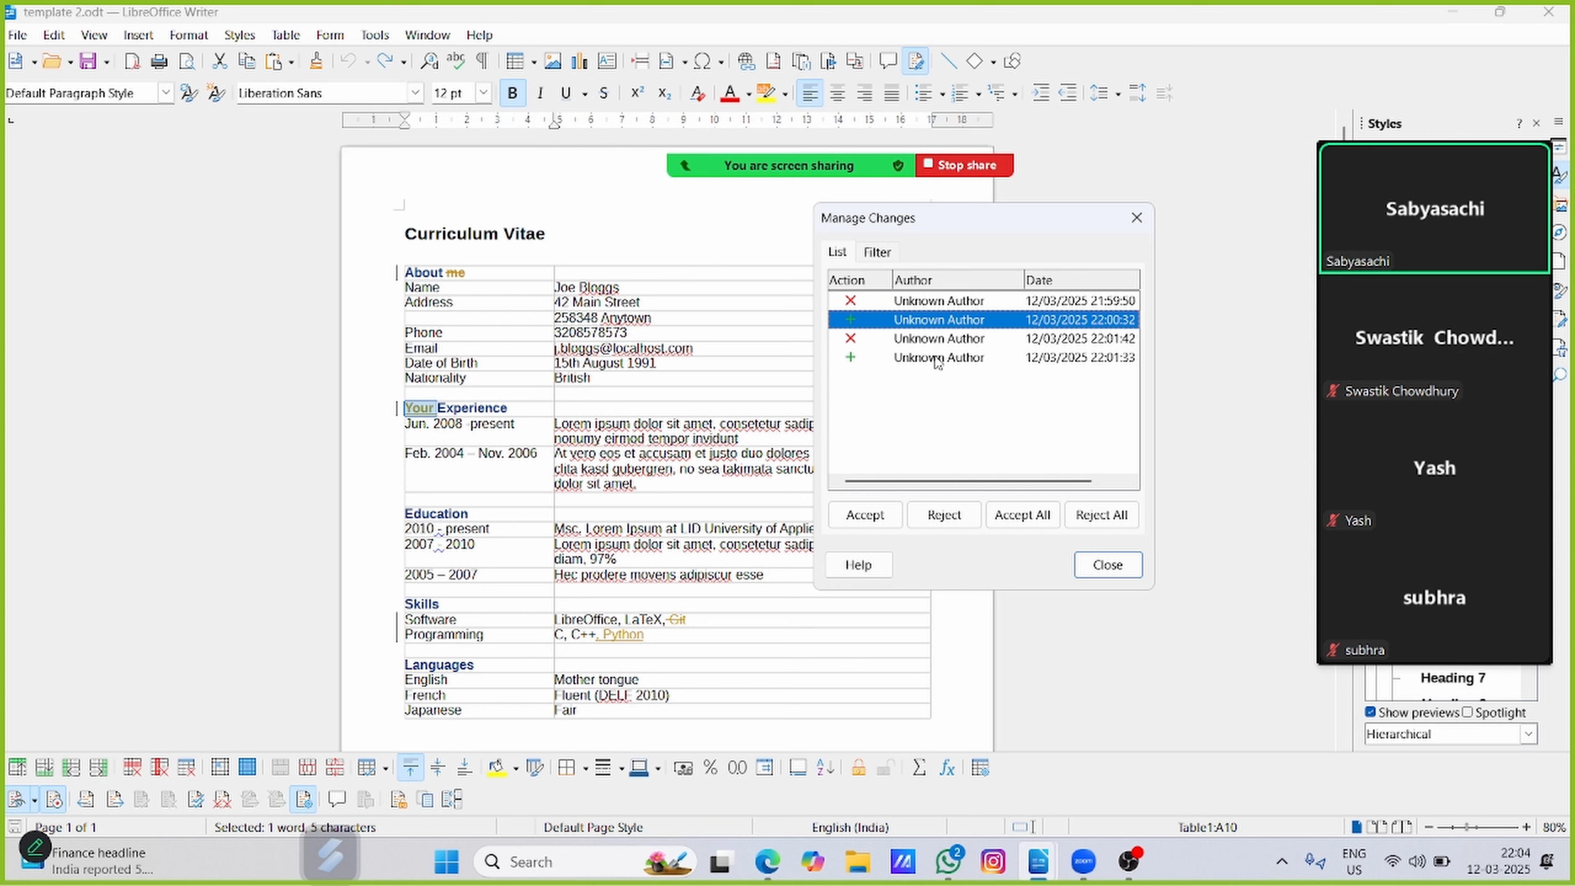
click(928, 301)
drag(960, 225, 960, 264)
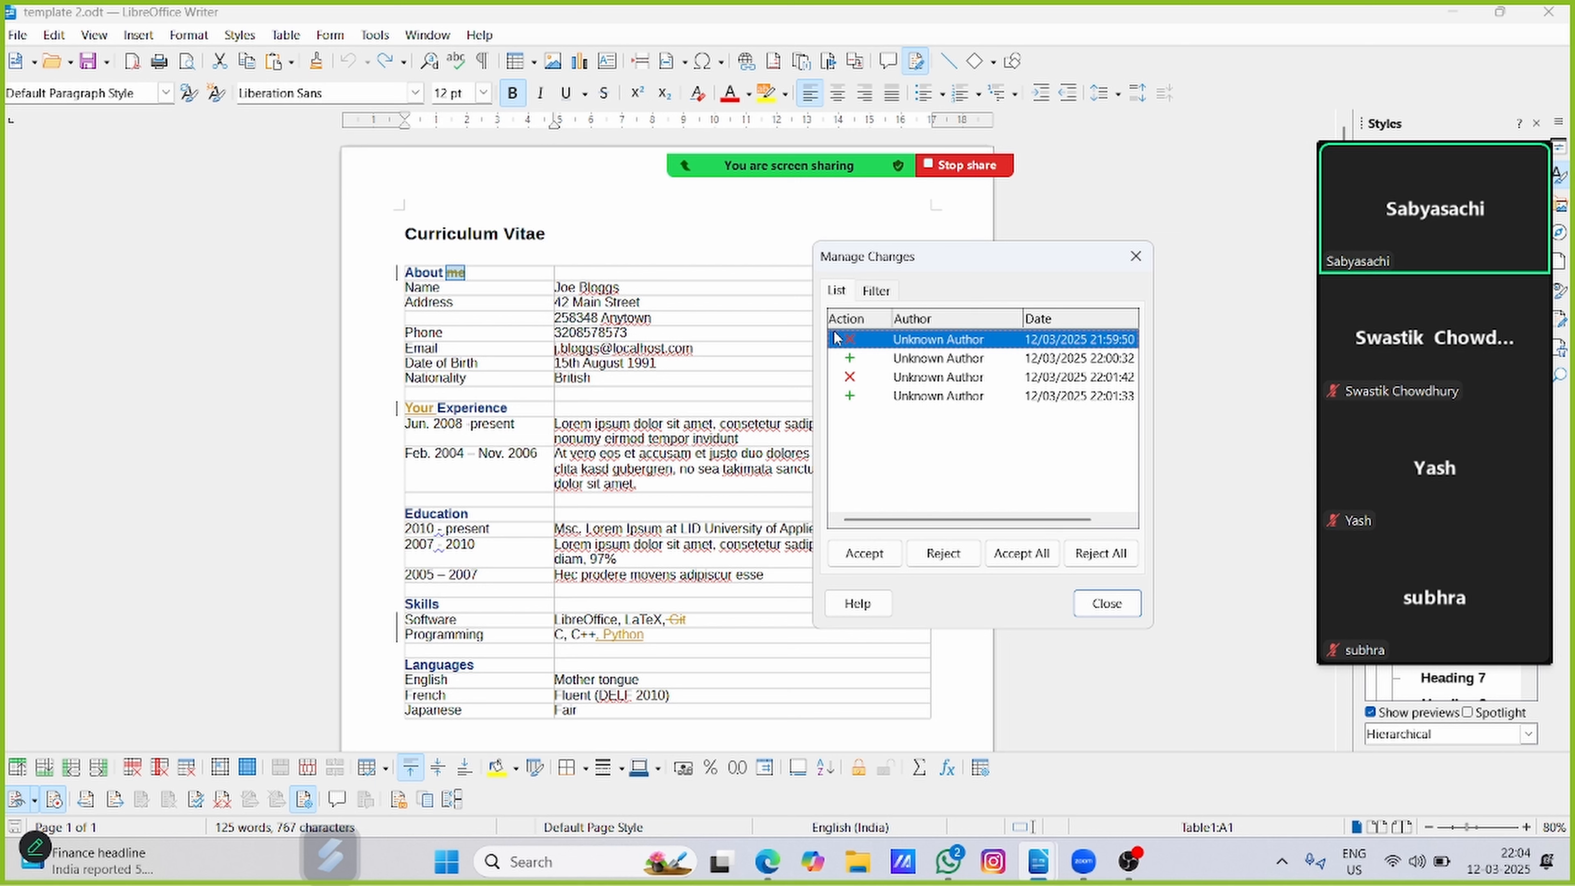
click(921, 361)
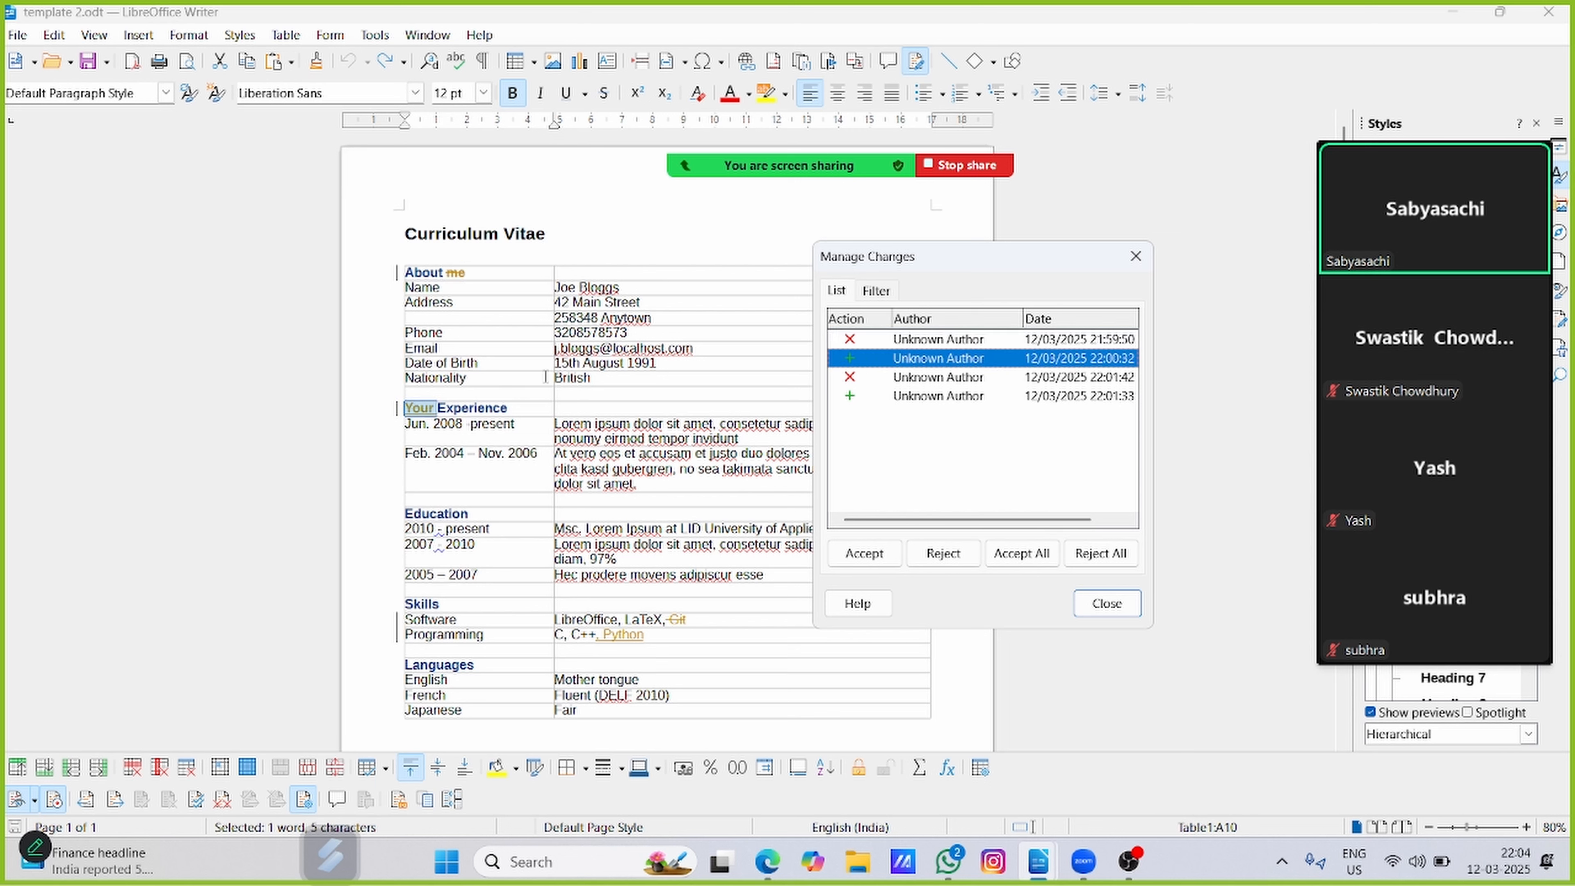
click(962, 380)
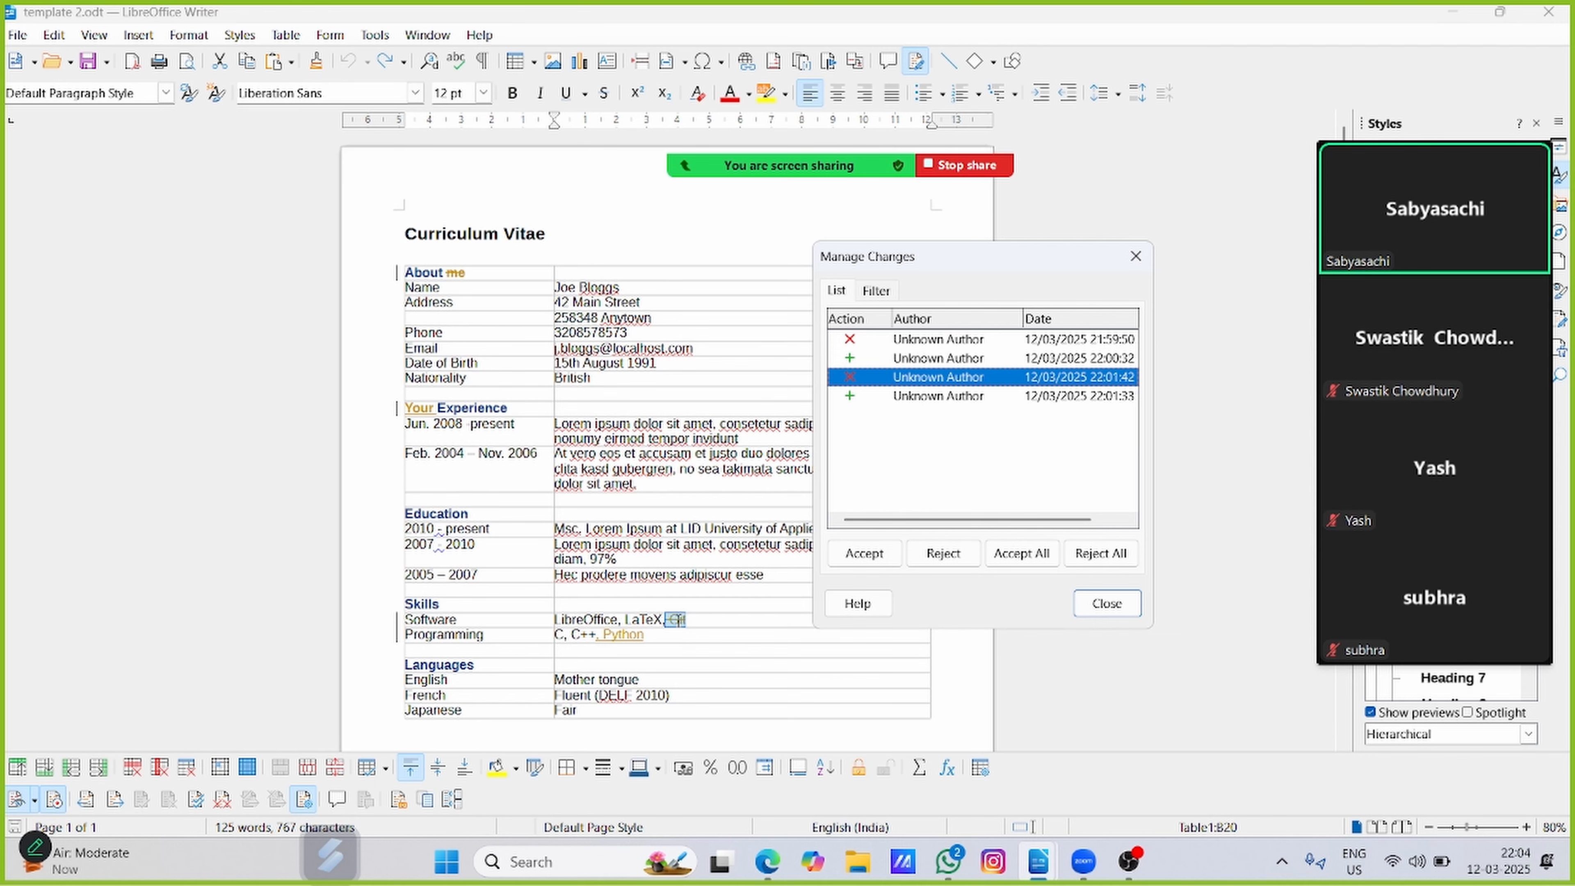
click(947, 400)
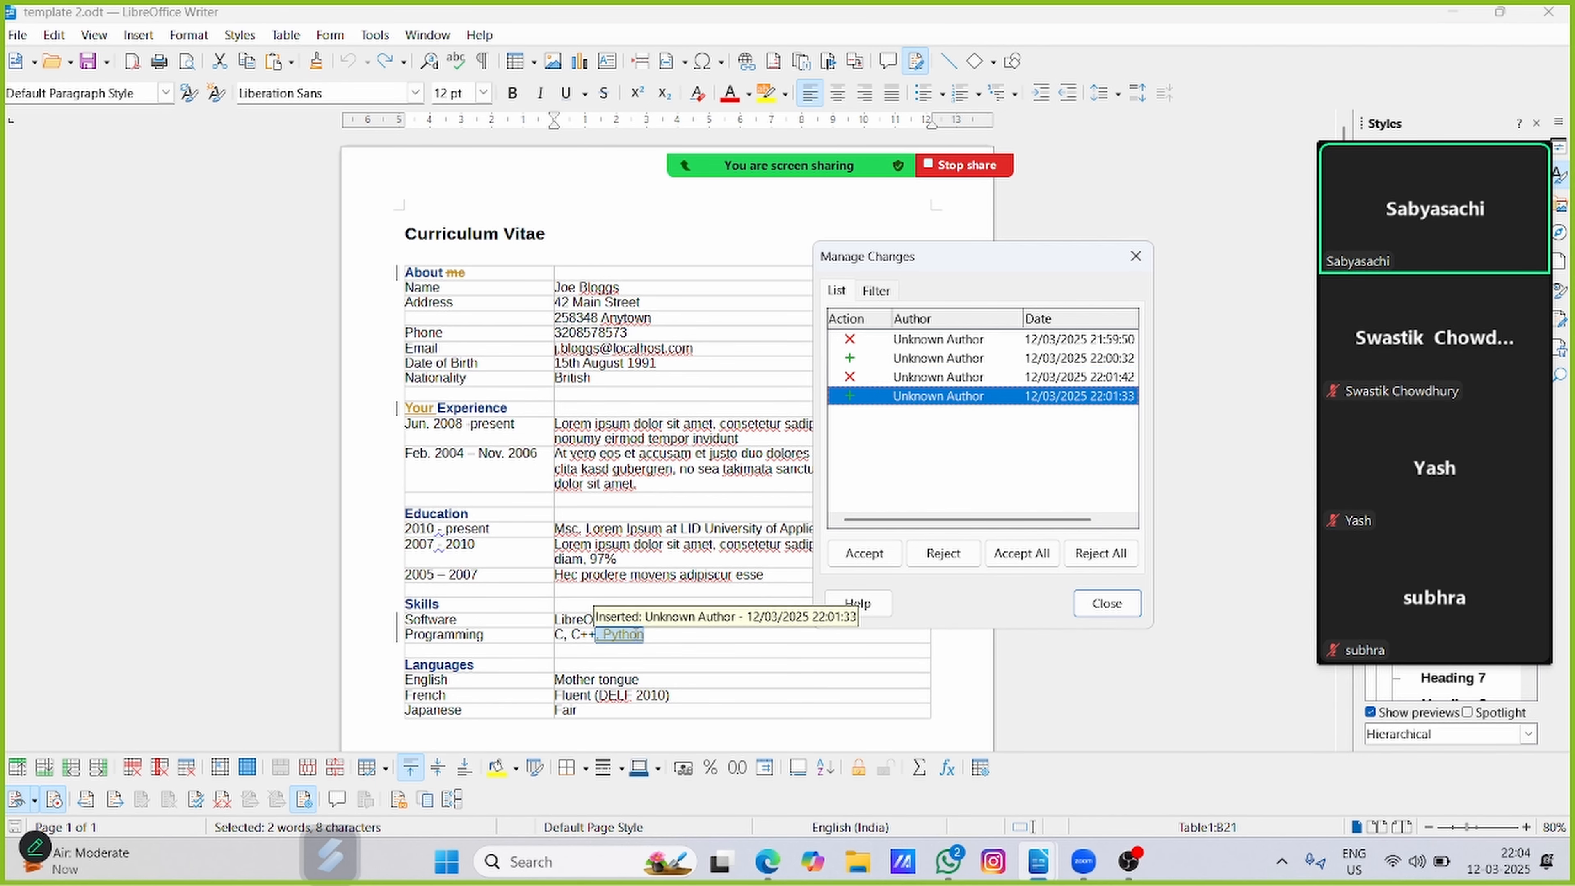
- Accept the tracked deletion of "me" in the "About me" heading from the list of changes
click(890, 339)
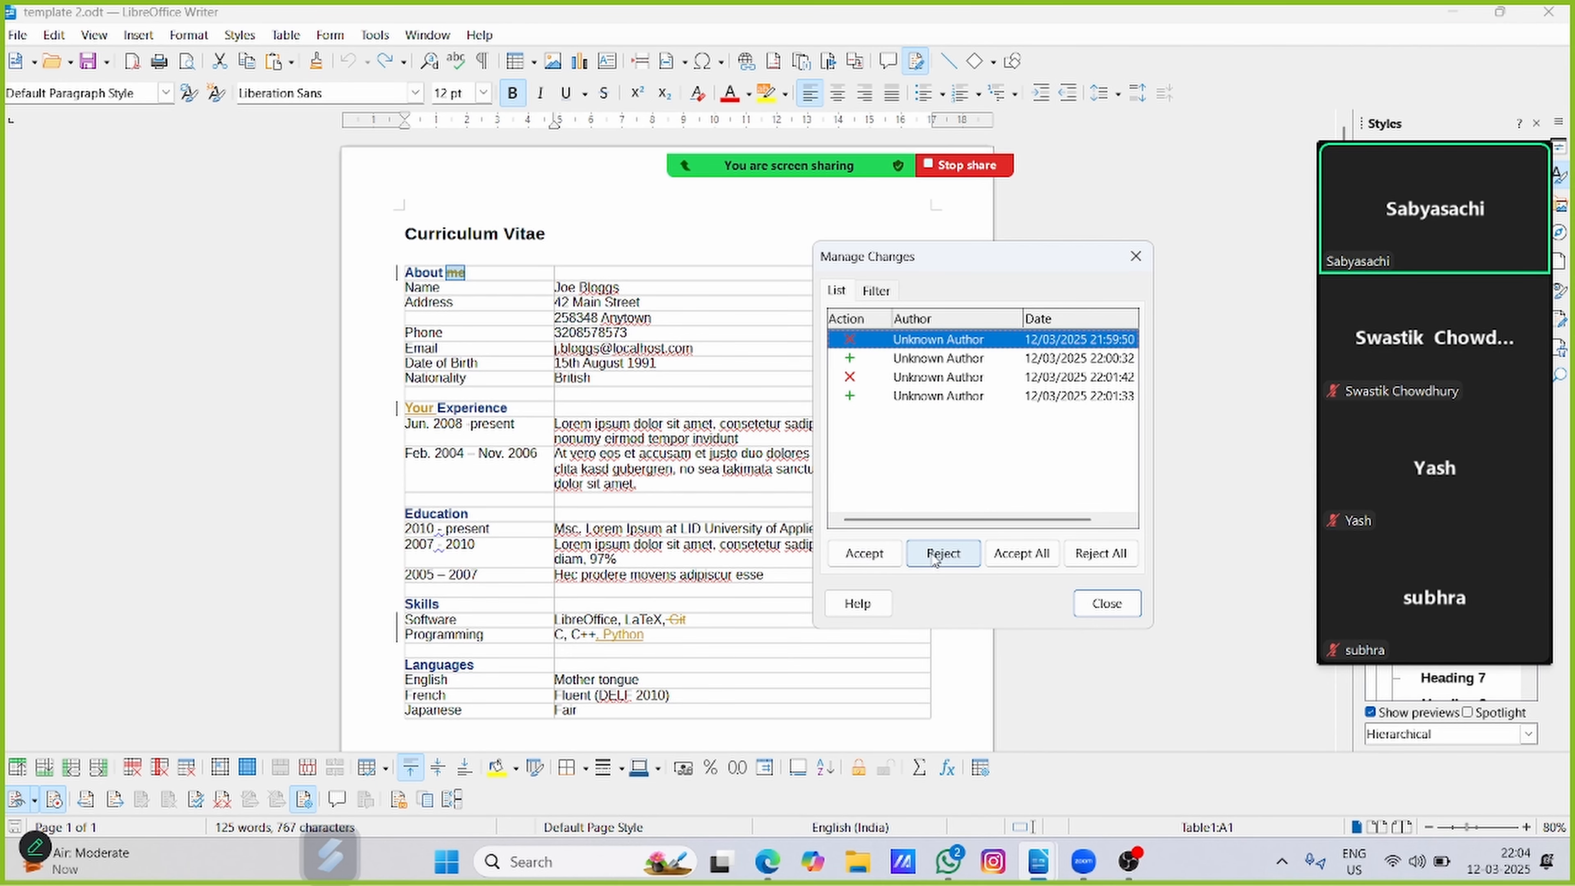
click(934, 360)
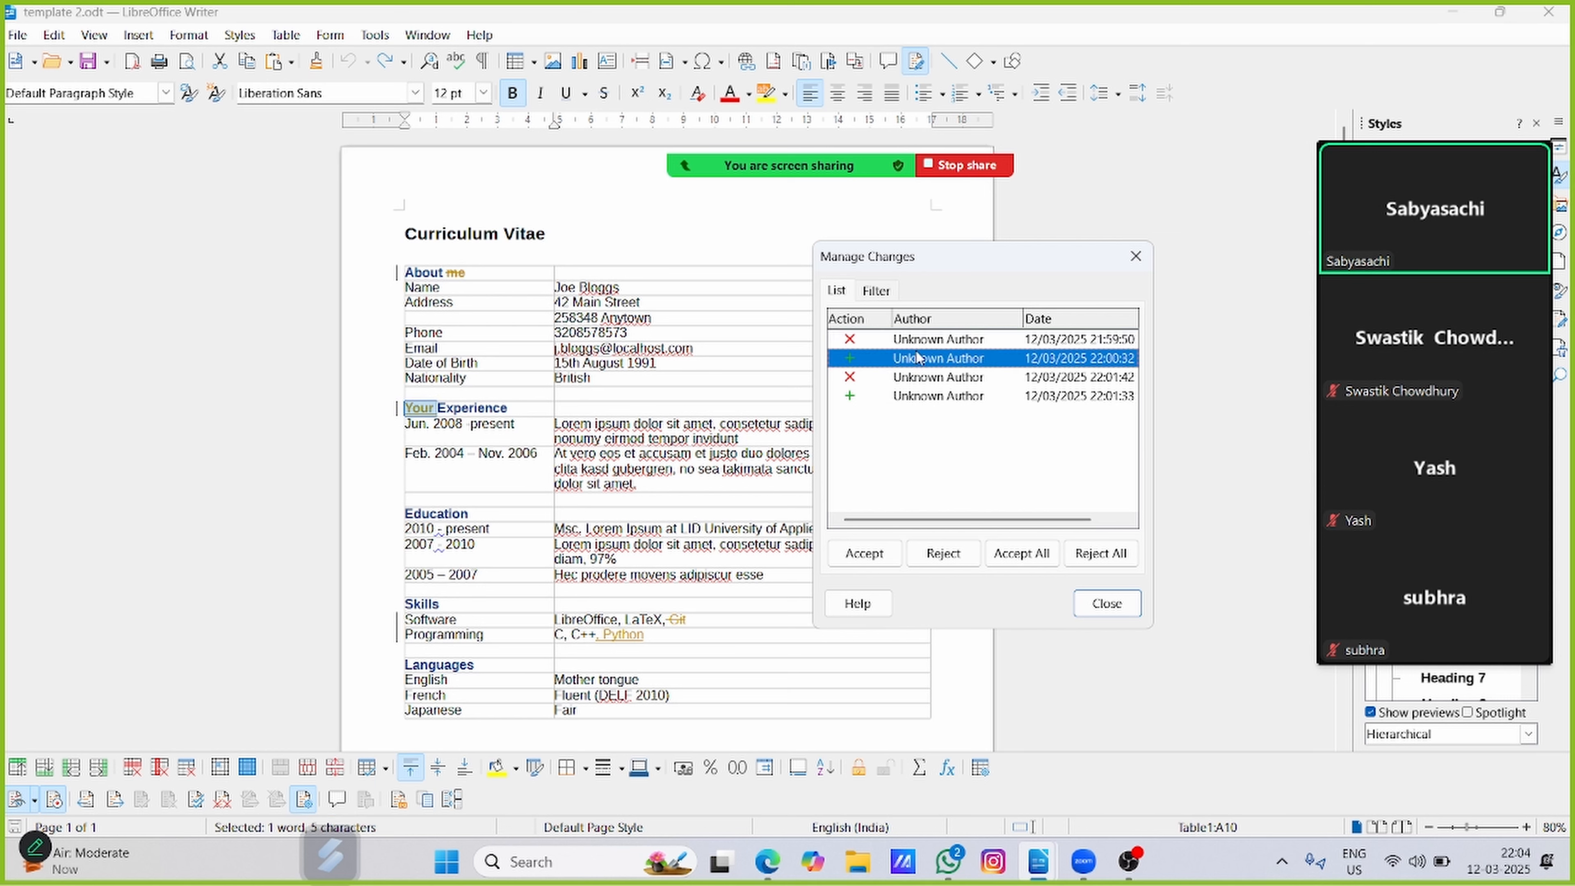
click(918, 339)
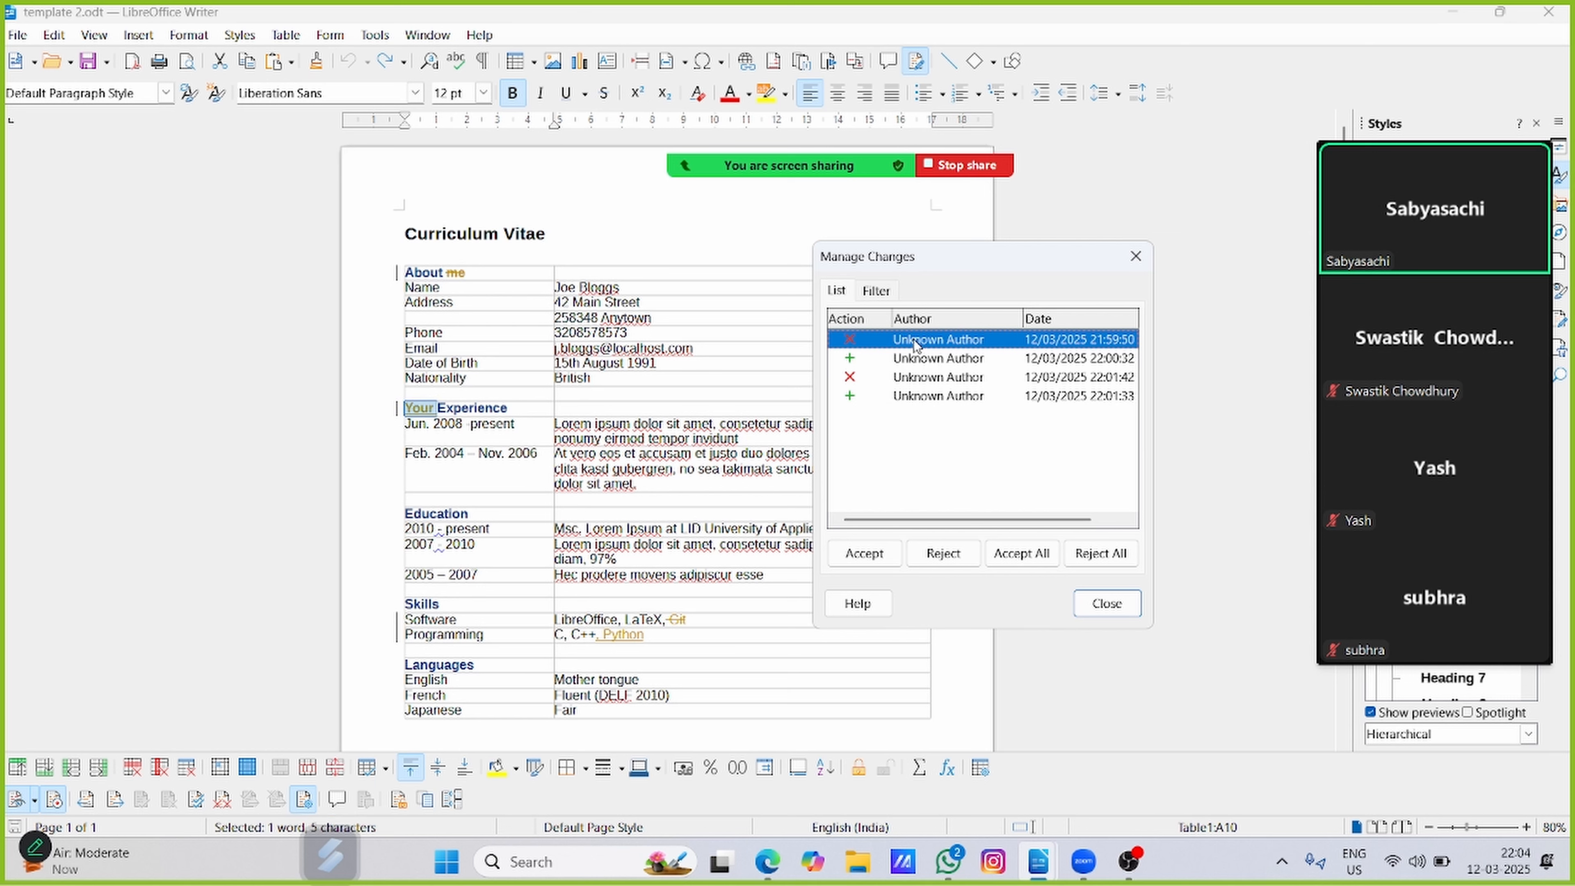
click(868, 553)
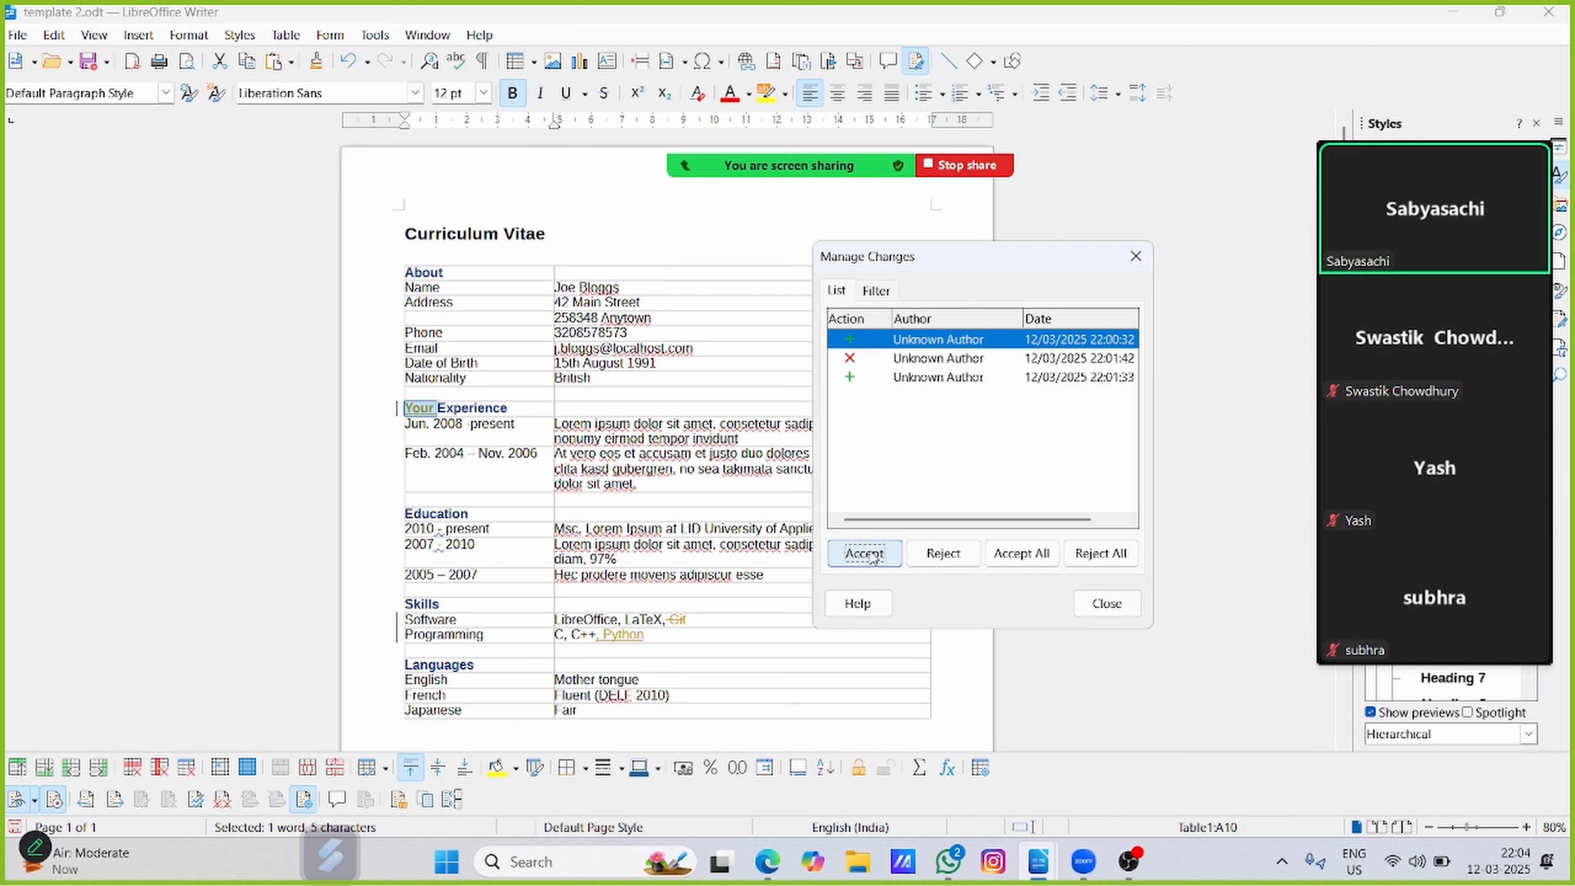
- Reject the insertion of "Your" before the Experience heading and the deletion of "Git" in the Software row
click(944, 554)
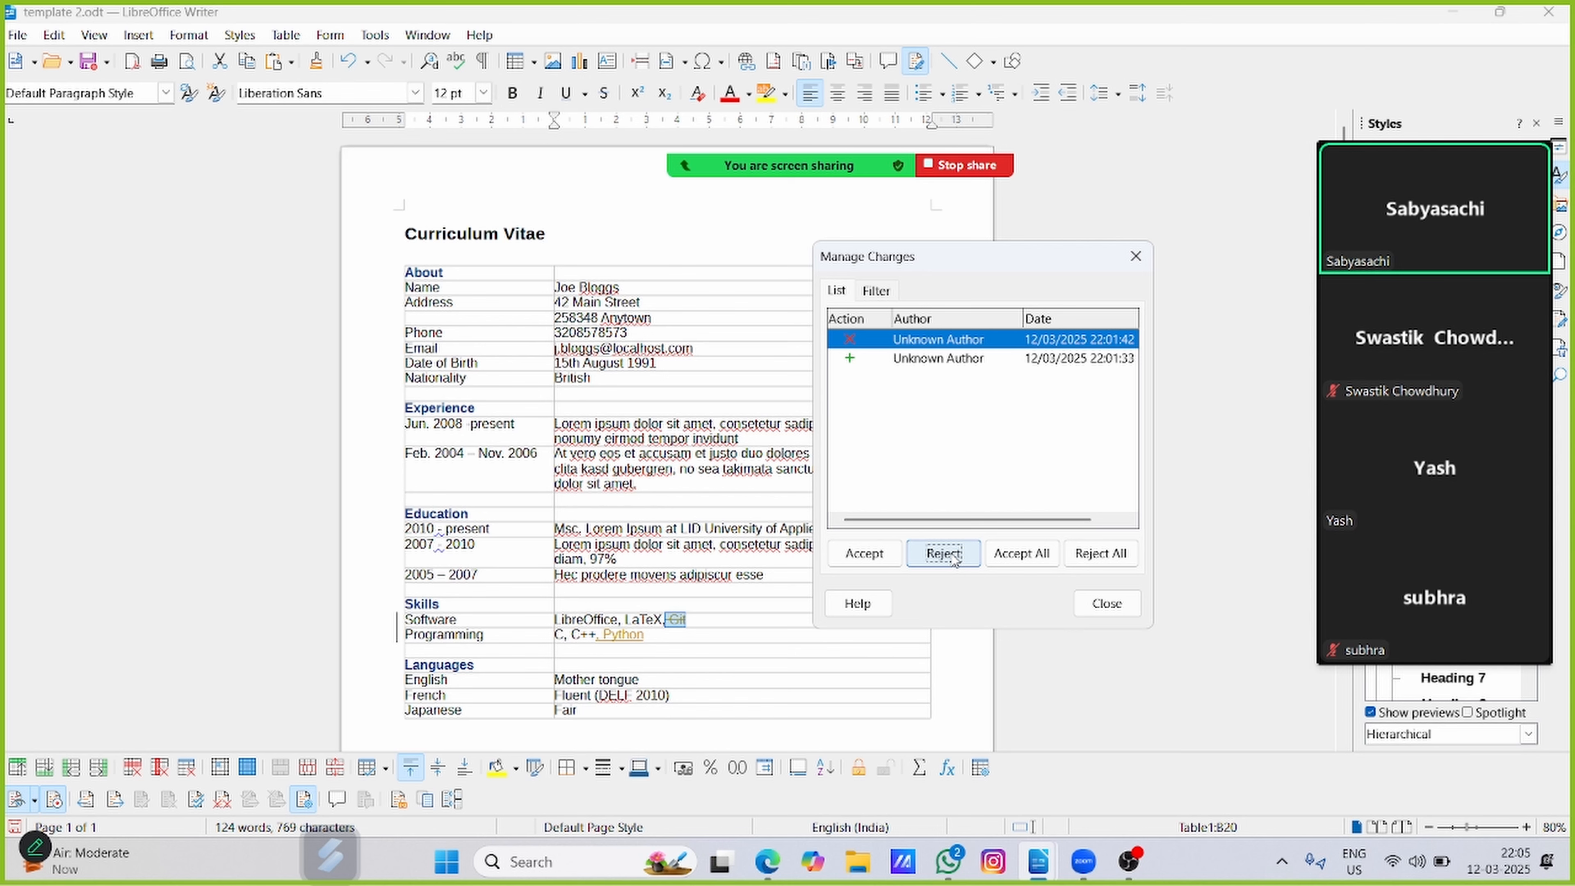
click(944, 554)
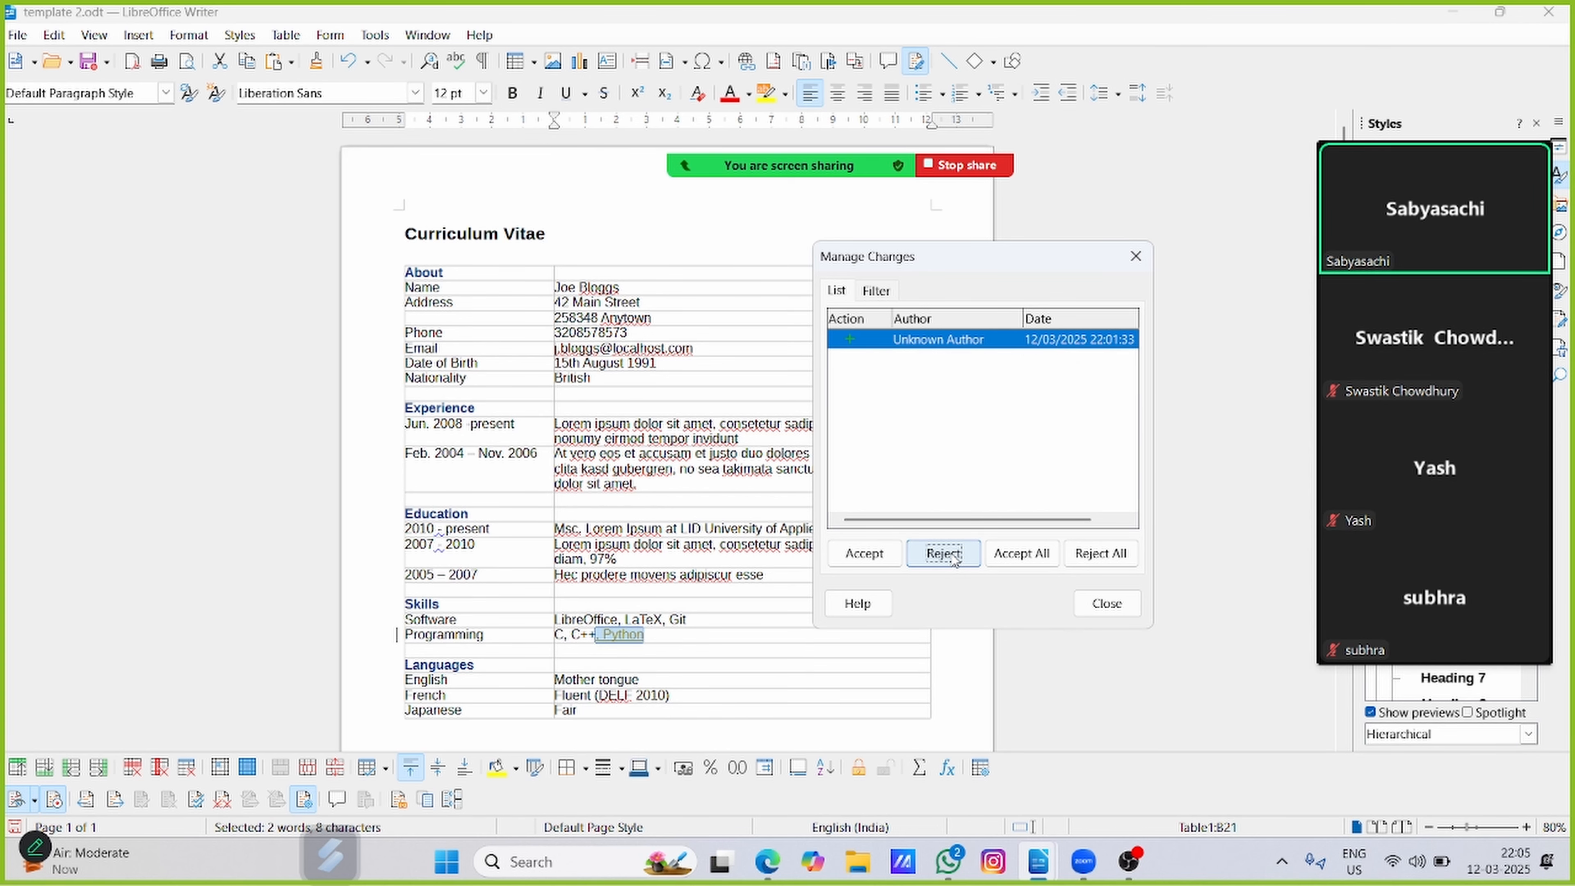
- Accept the insertion of ", Python" in the Programming row and close the Manage Changes list
click(873, 556)
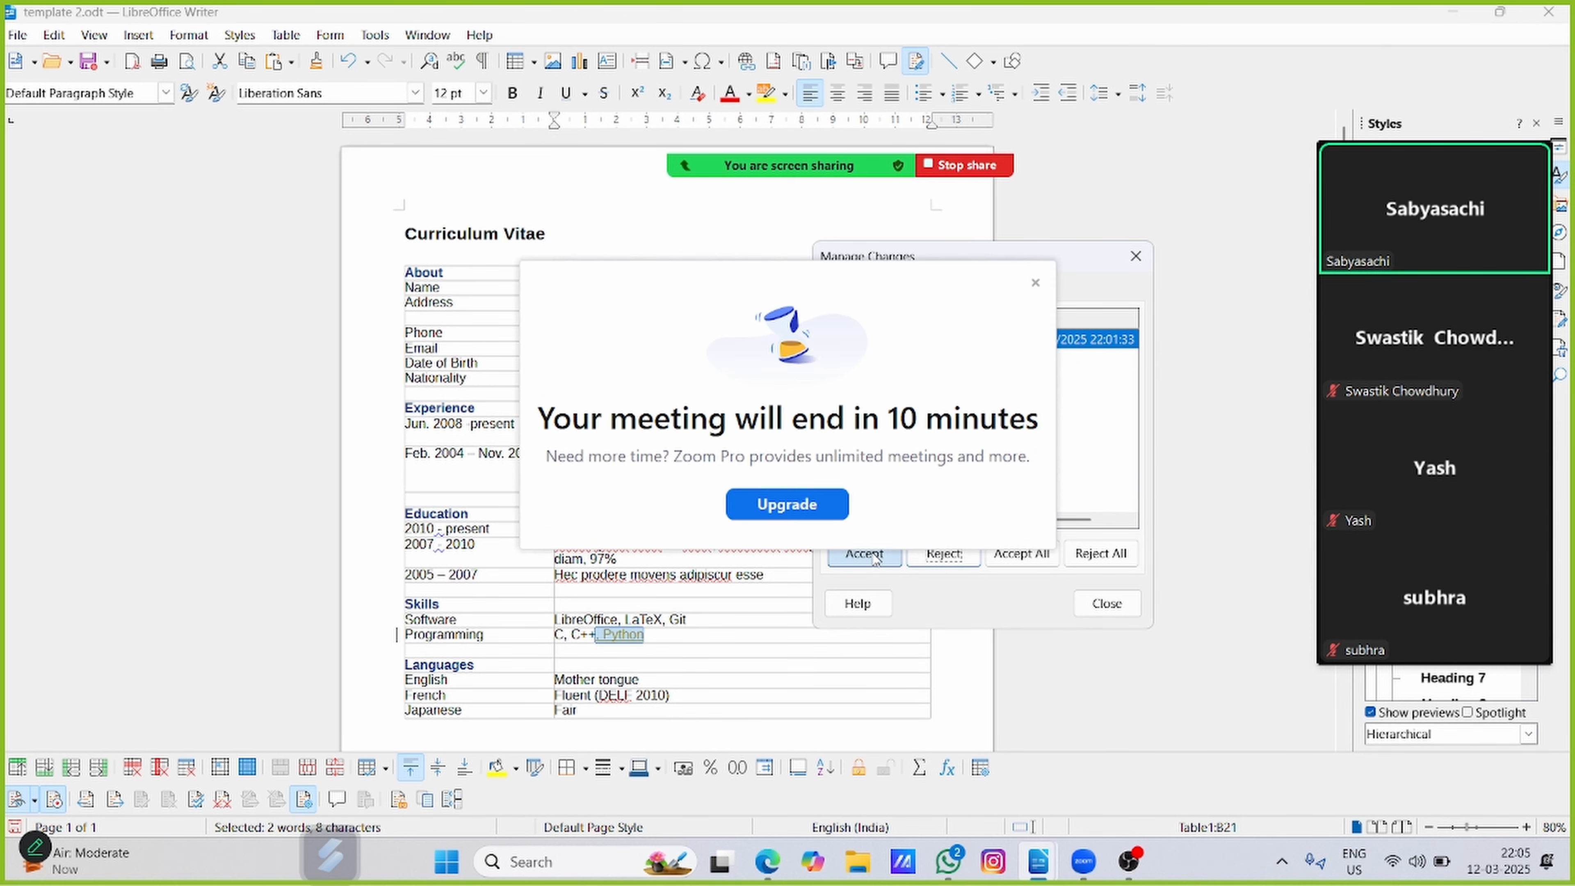
click(1035, 283)
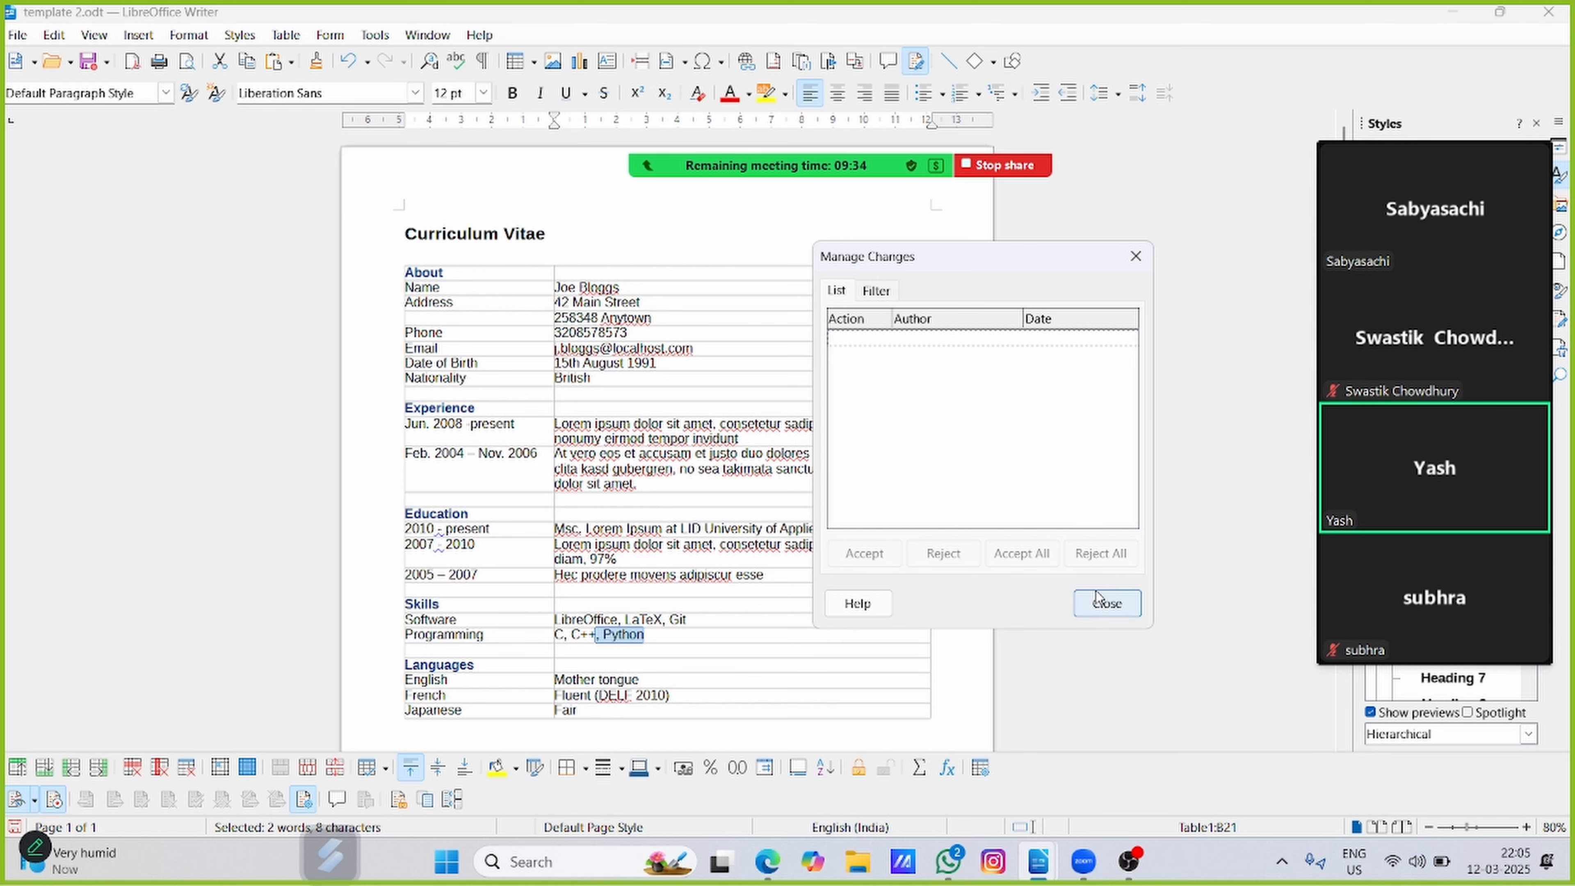
click(1101, 605)
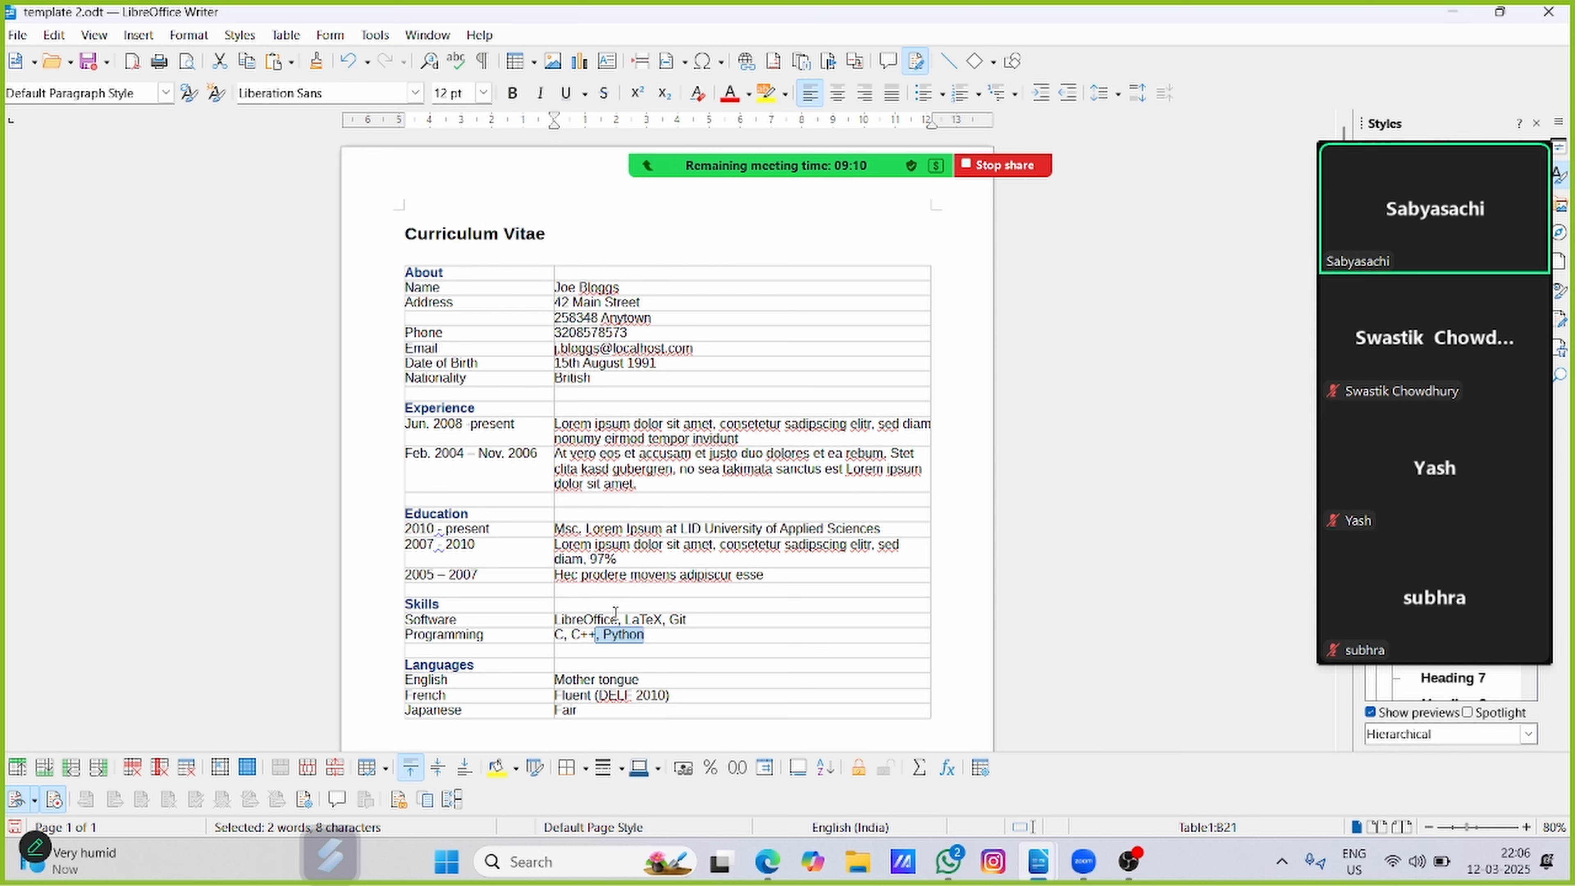
- Reopen the Manage Changes list to check for remaining tracked changes, and close it
click(54, 35)
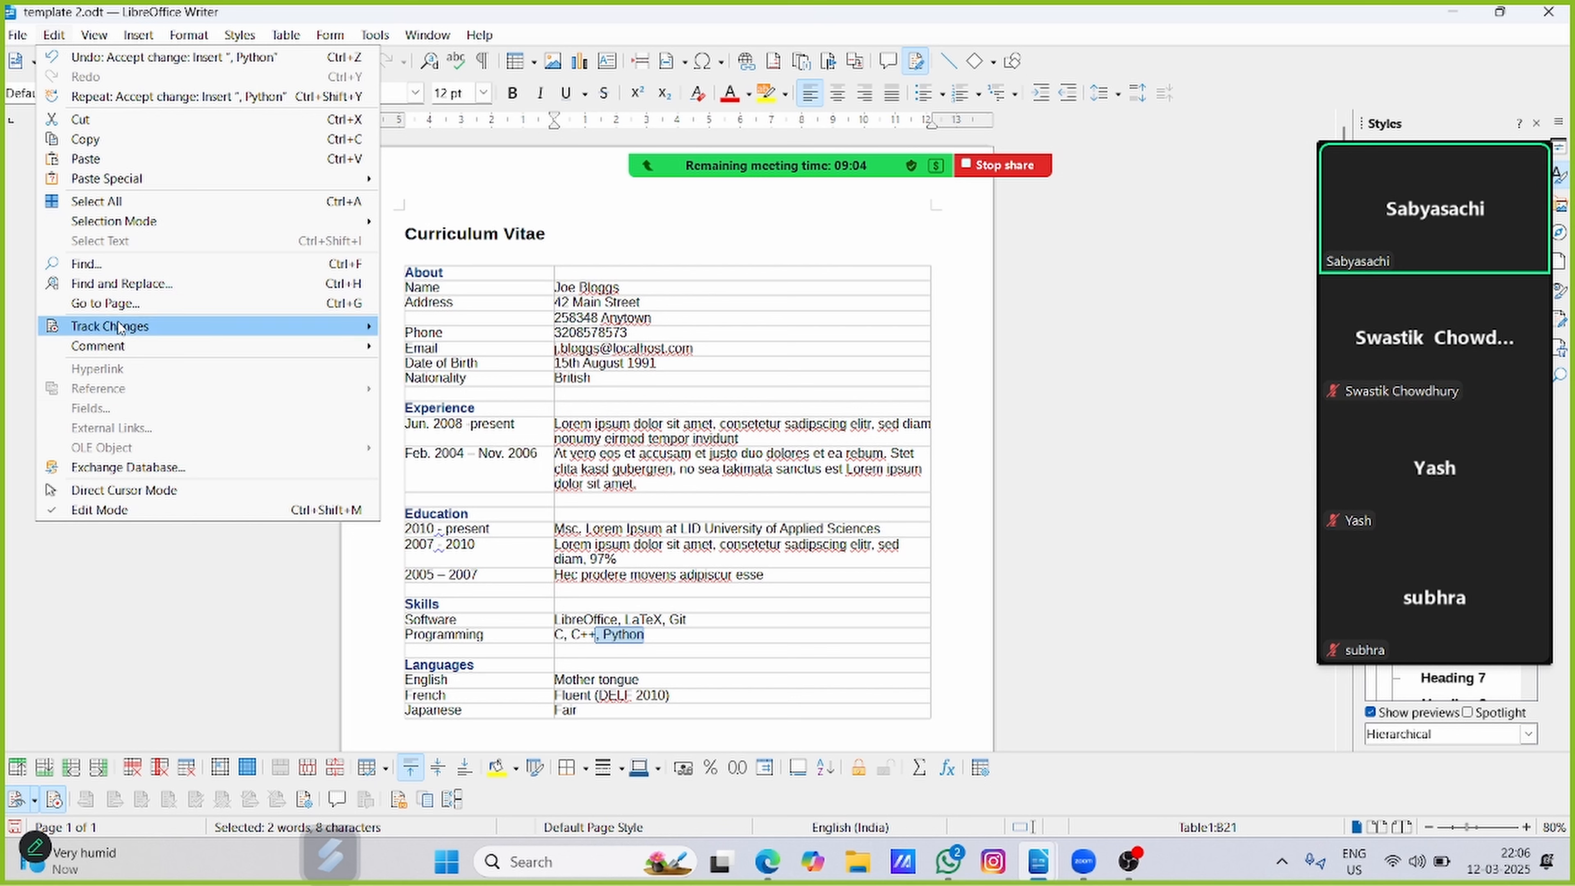
mouse_move(121, 329)
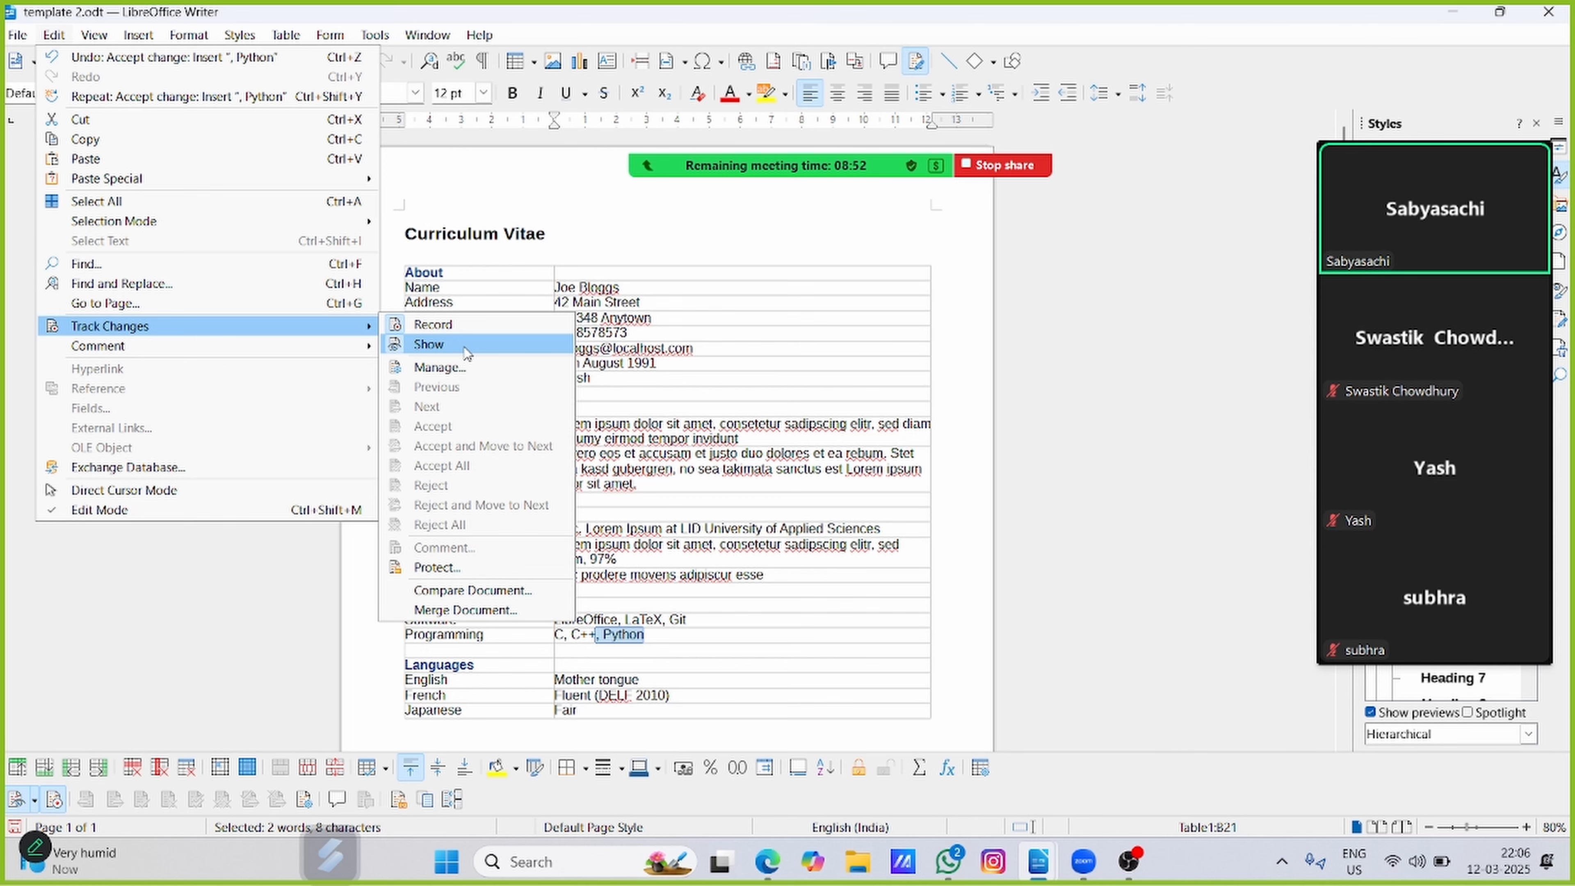
click(487, 368)
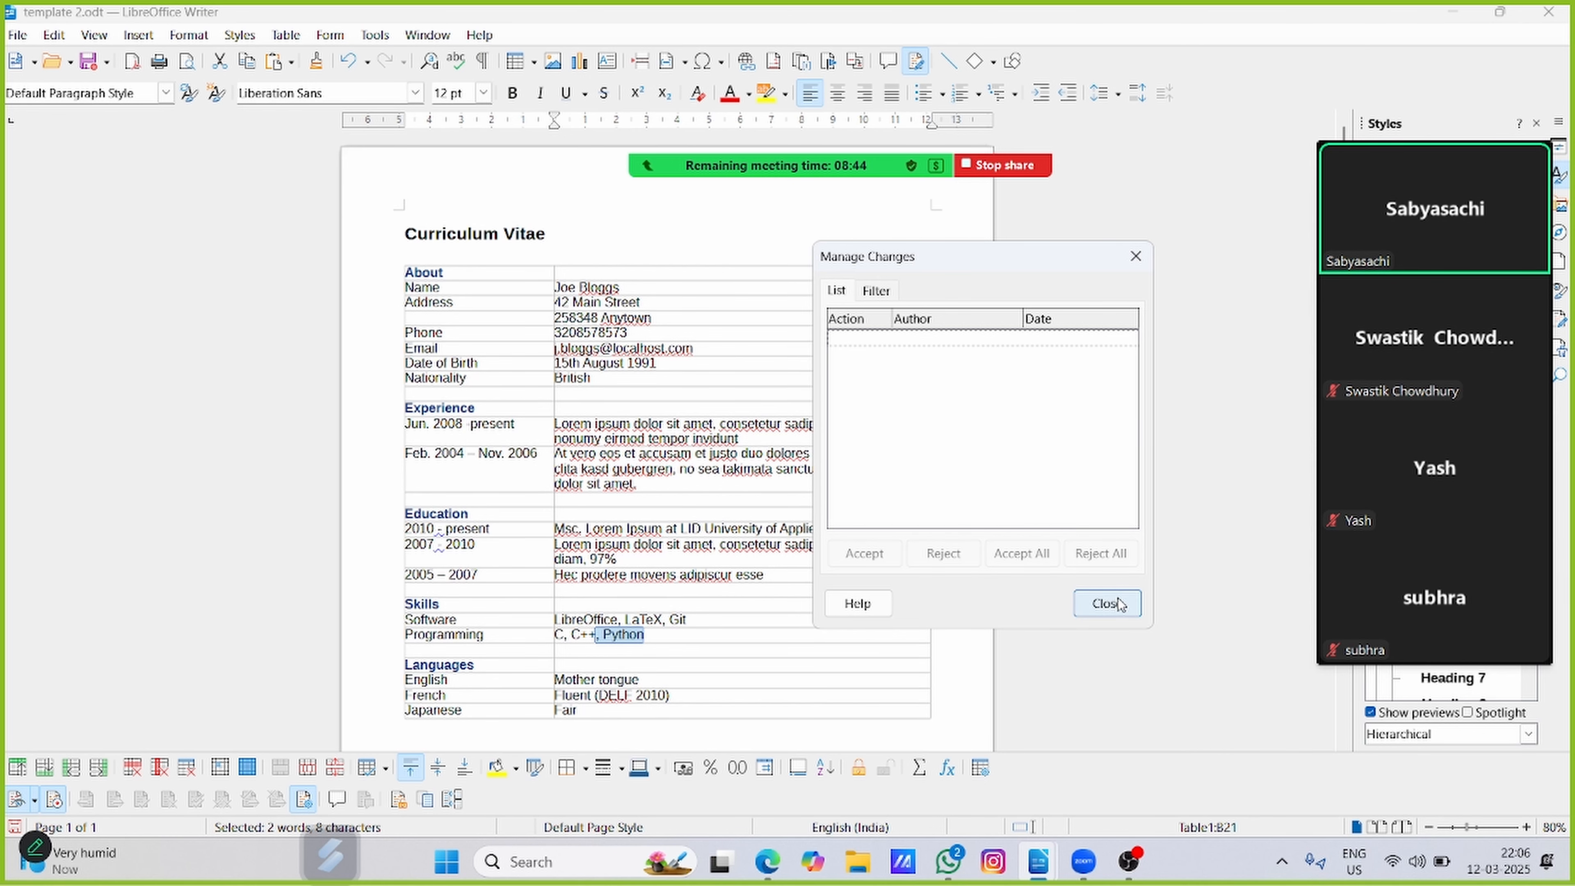
click(1106, 603)
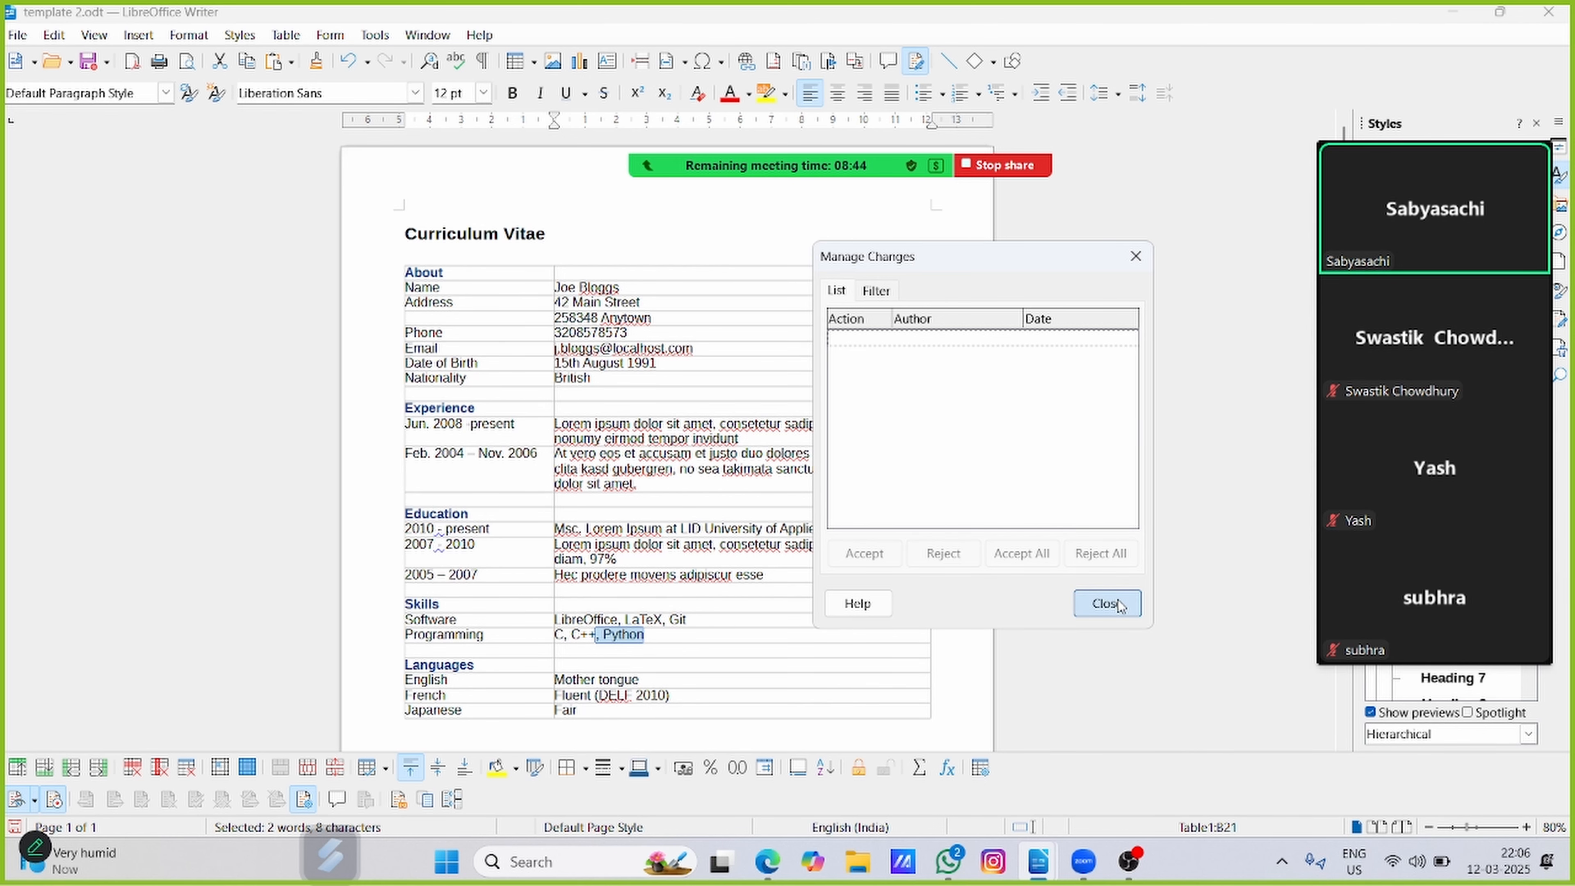
click(54, 34)
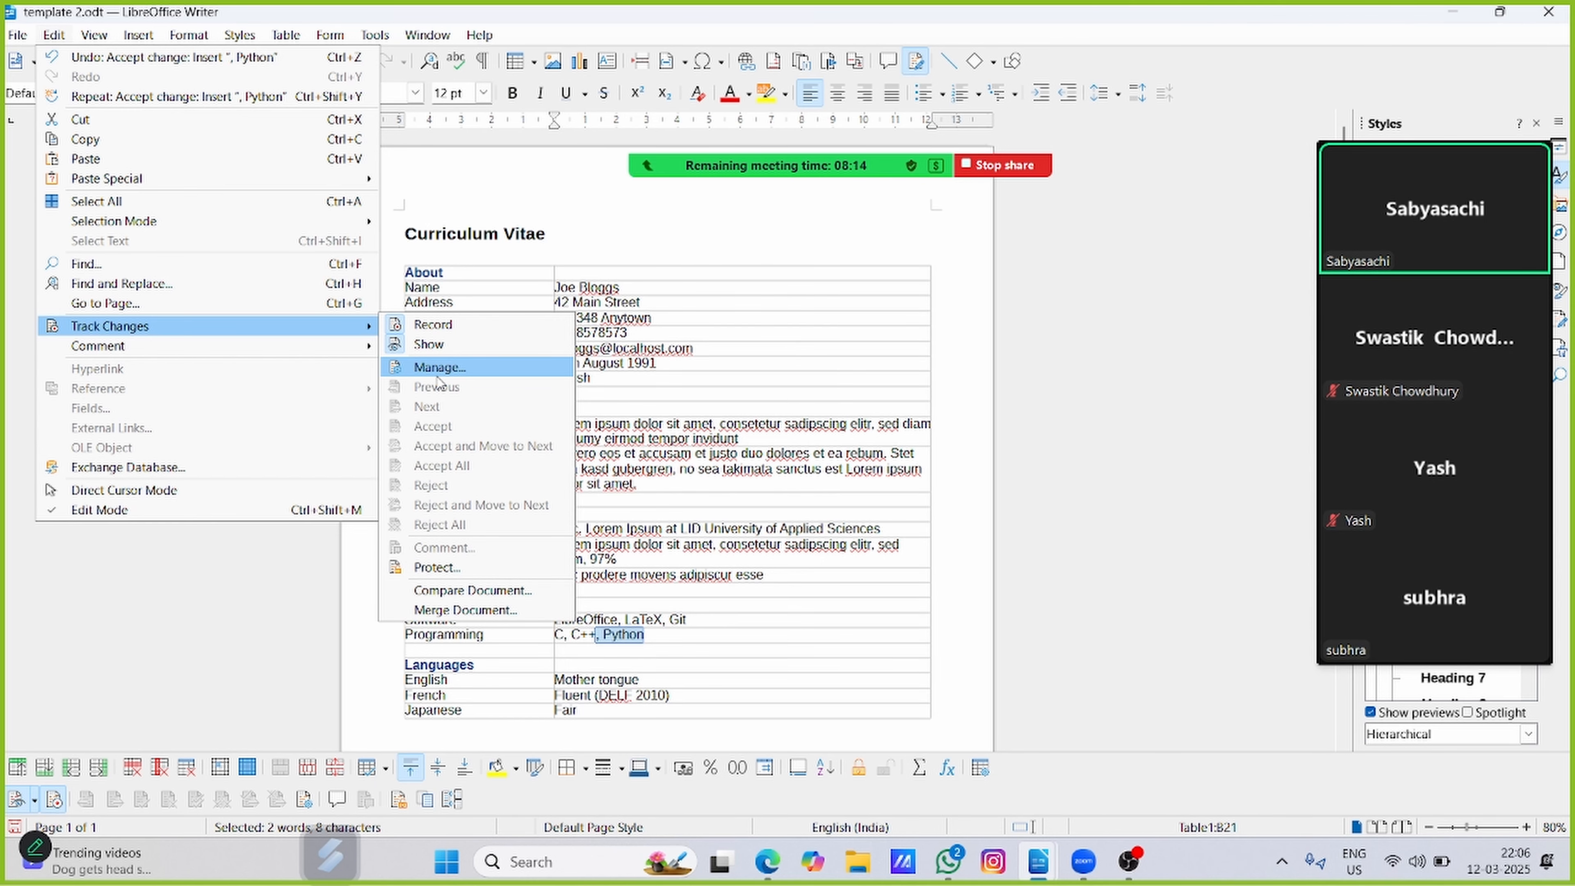
click(594, 247)
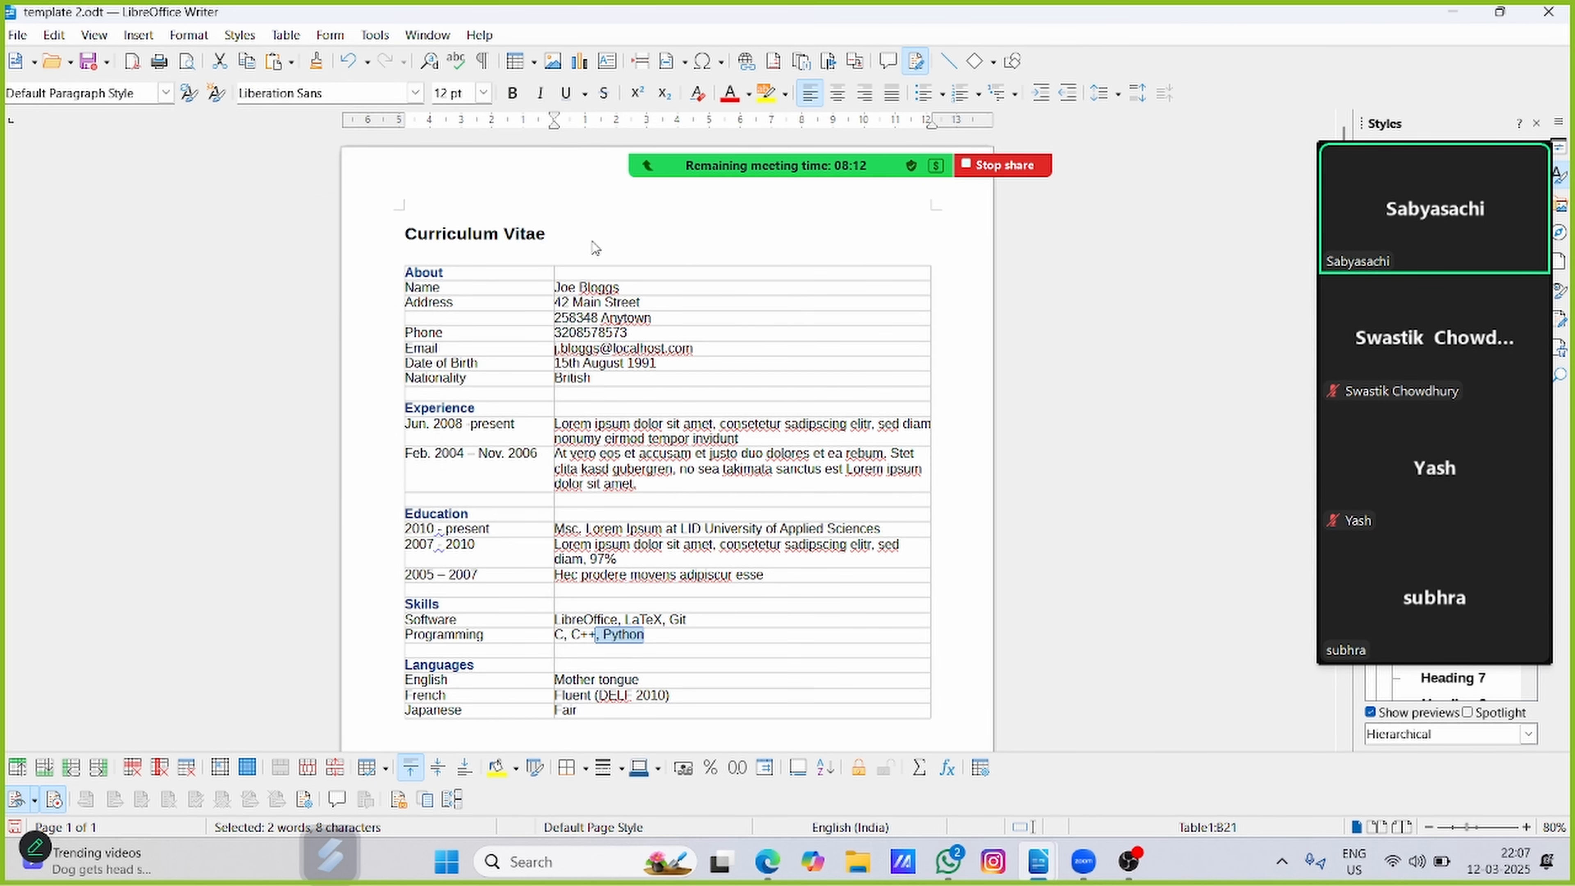
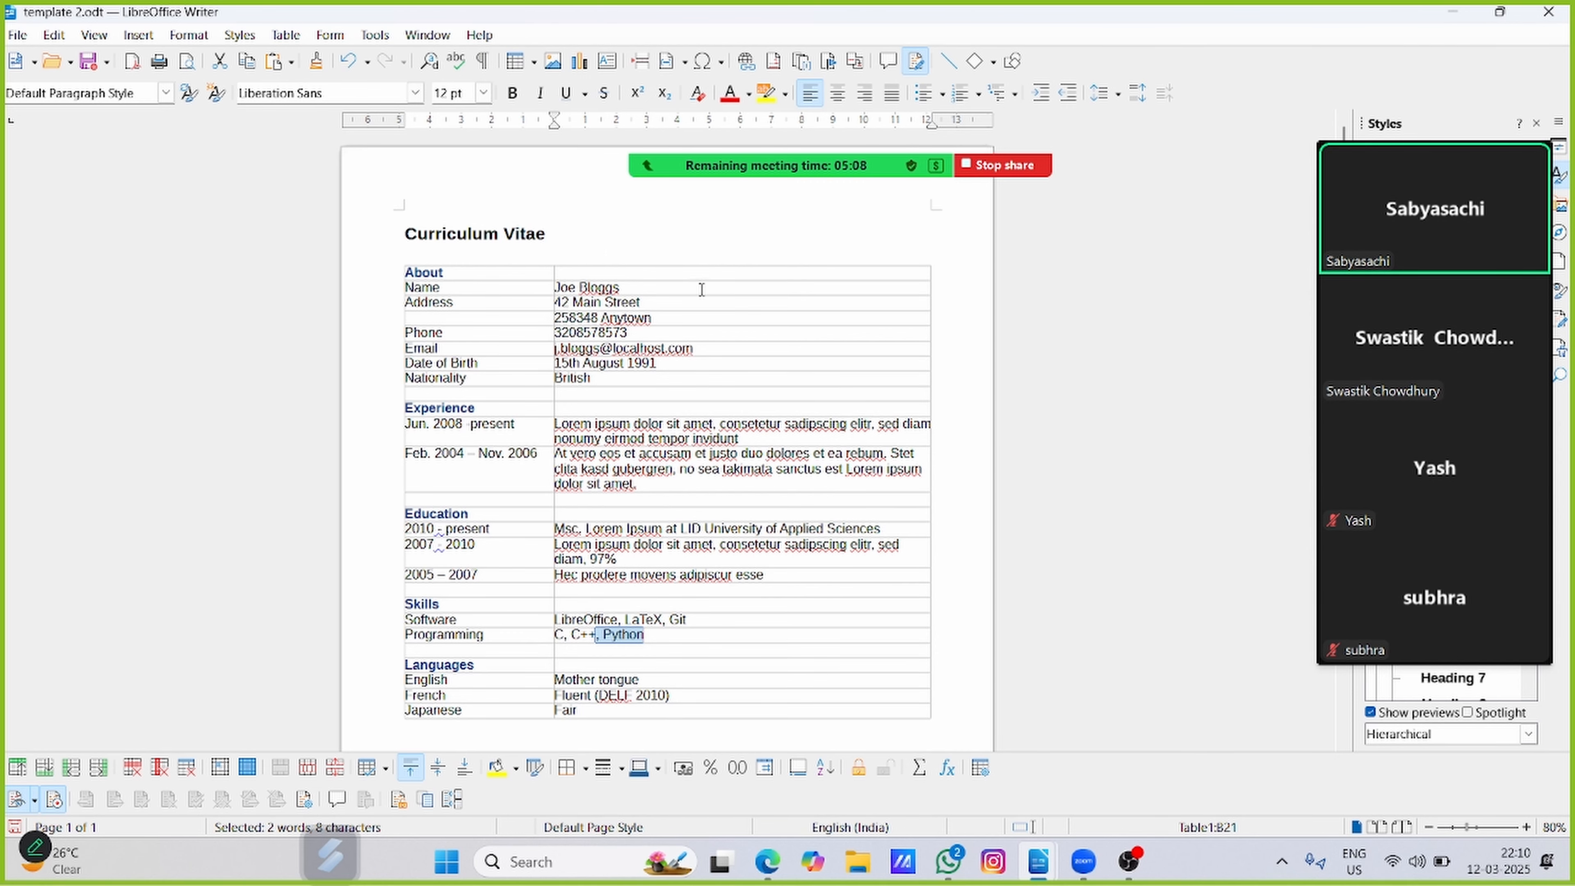
- Switch to the "Untitled 1" document, follow the "Customizing the TOC" contents entry to its section, and return to the table of contents
mouse_move(1052, 860)
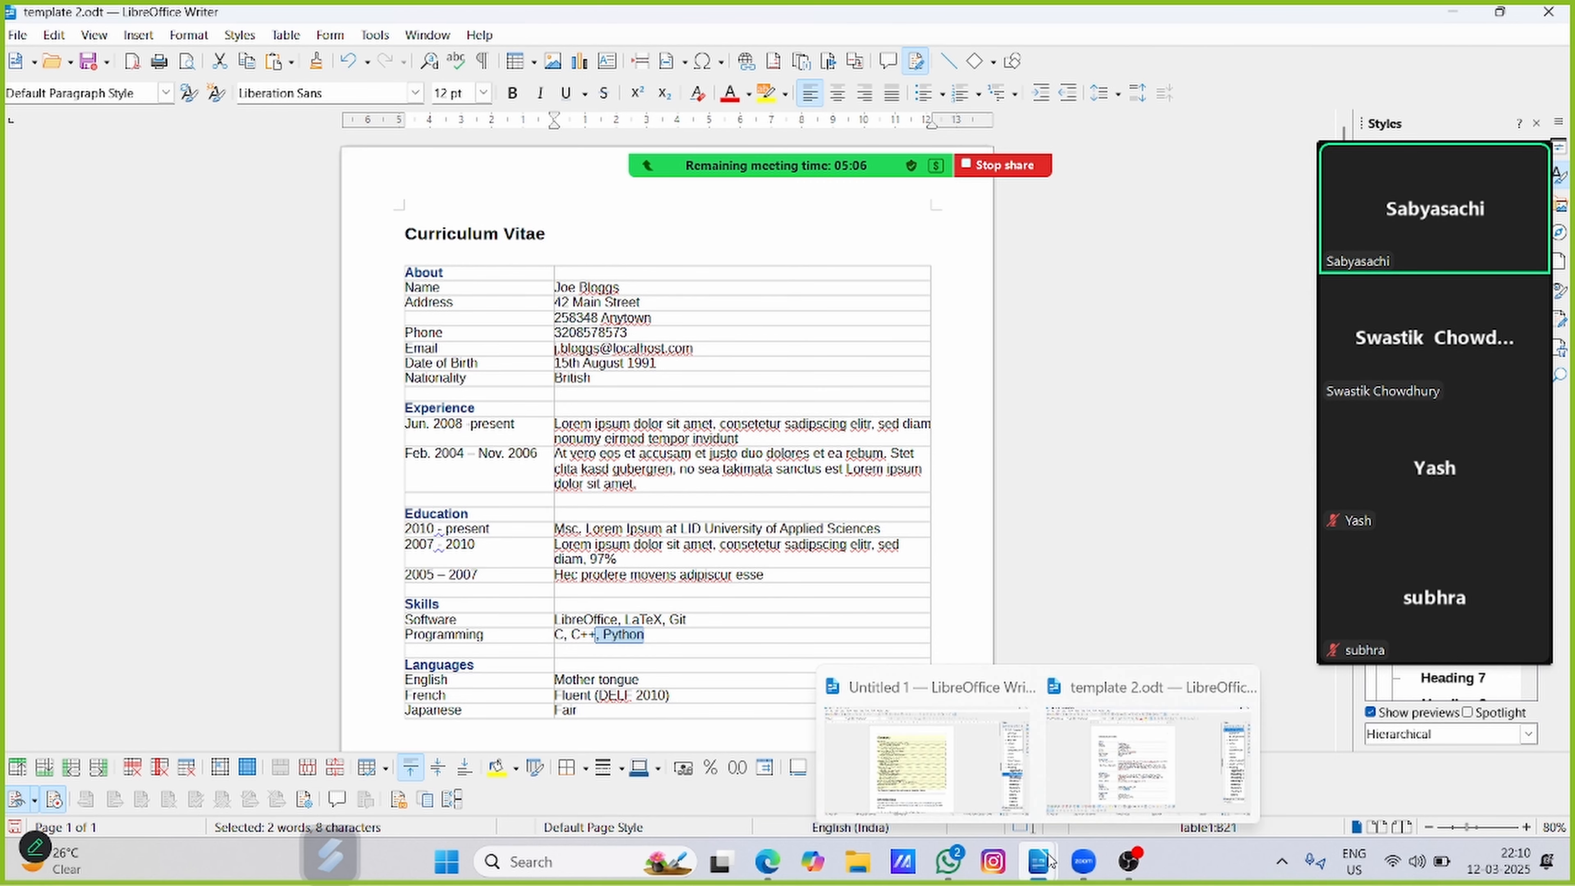
click(909, 743)
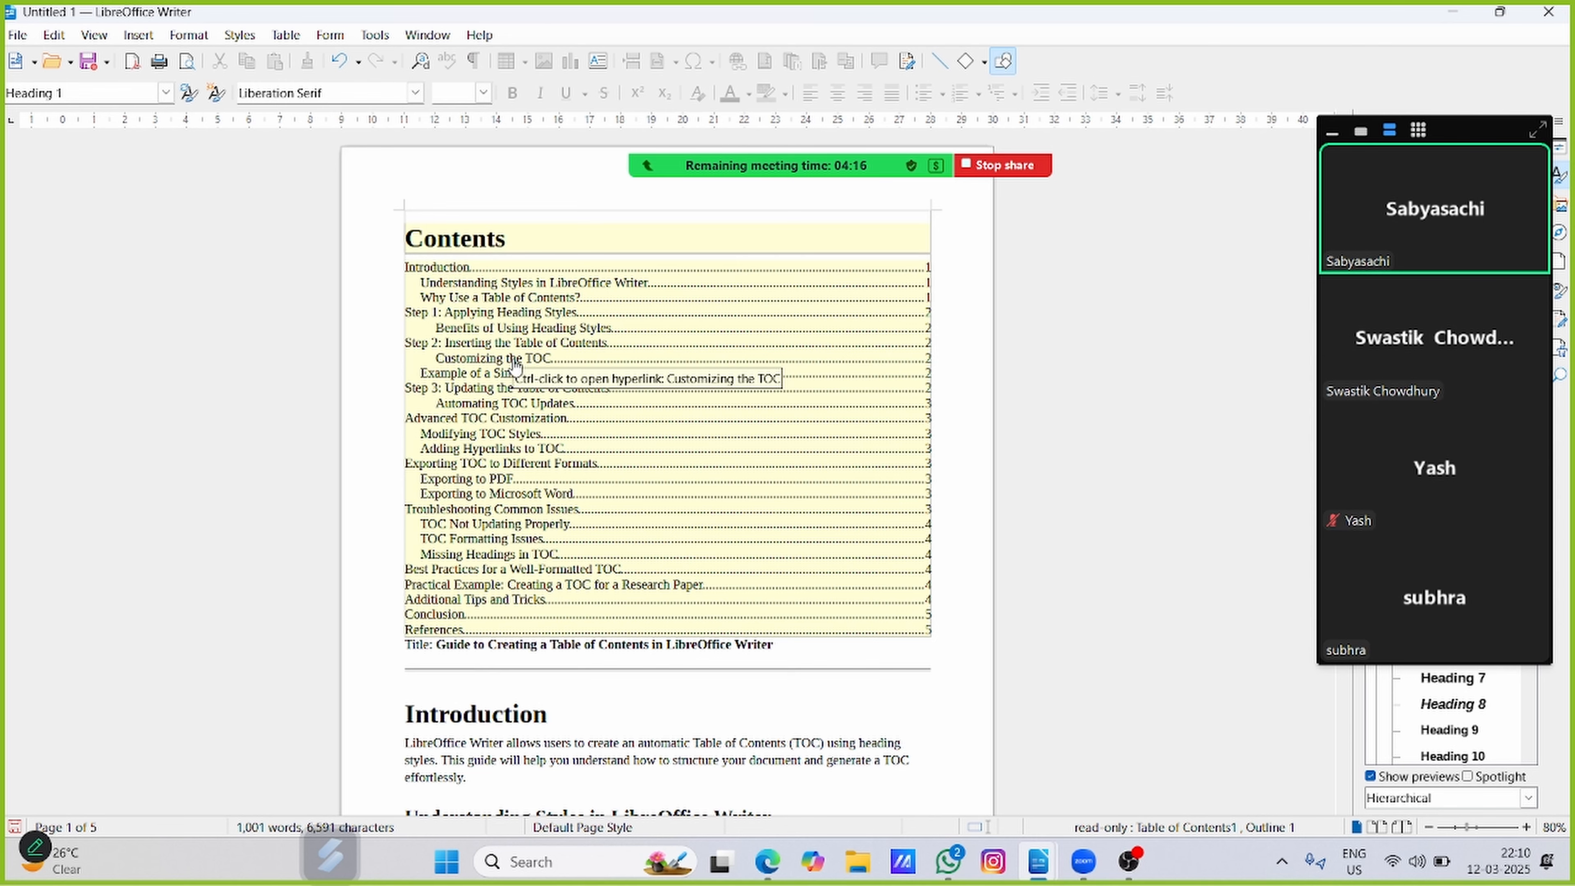
ctrl+click(514, 363)
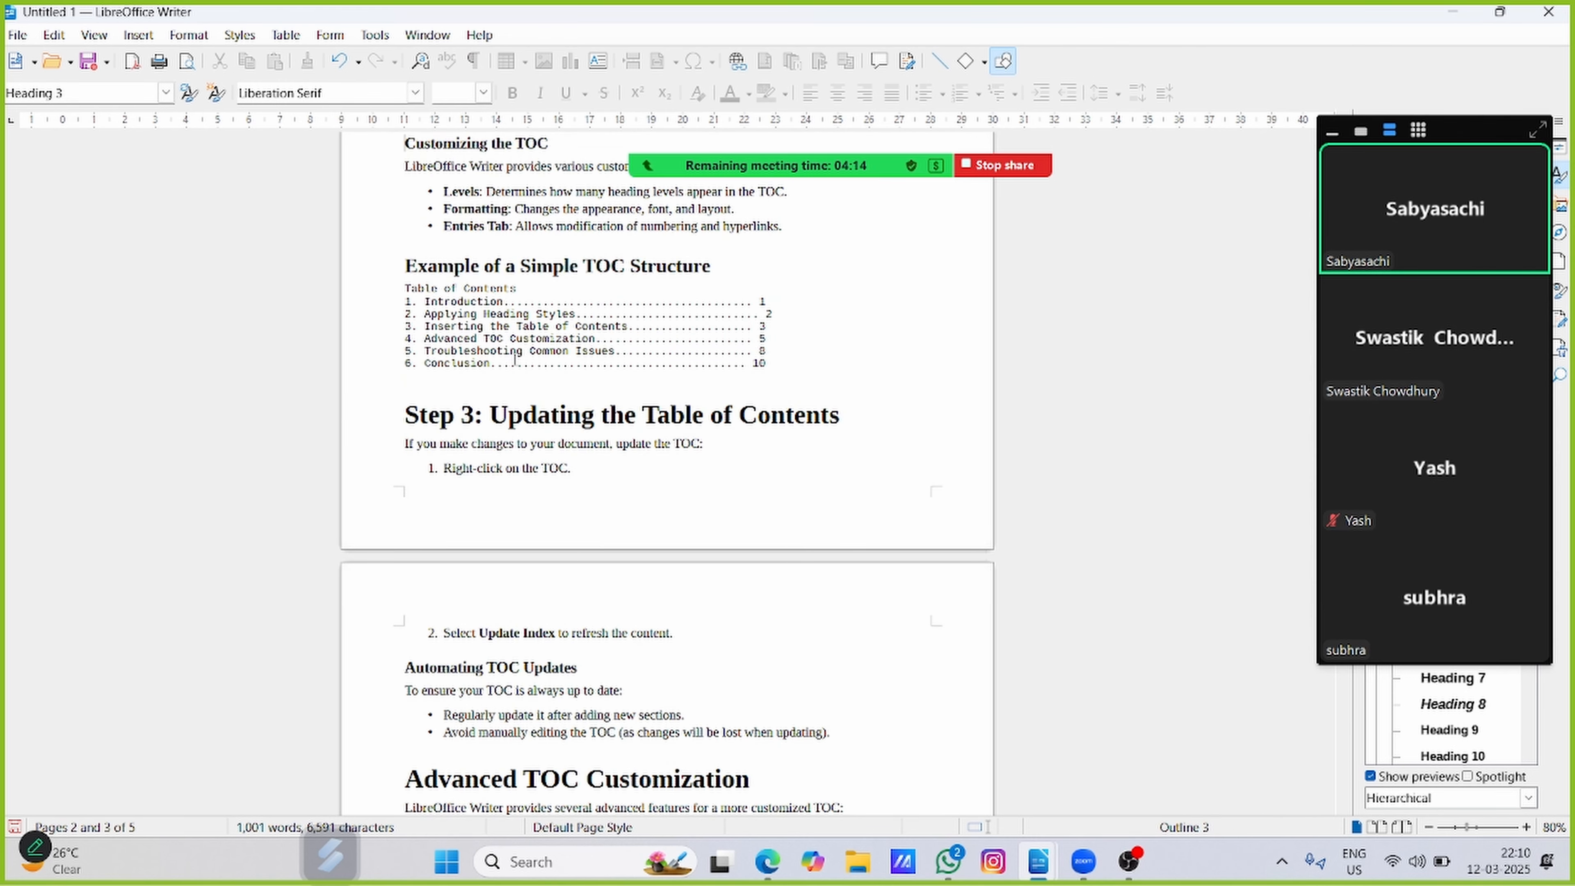
scroll(514, 361, up, 20)
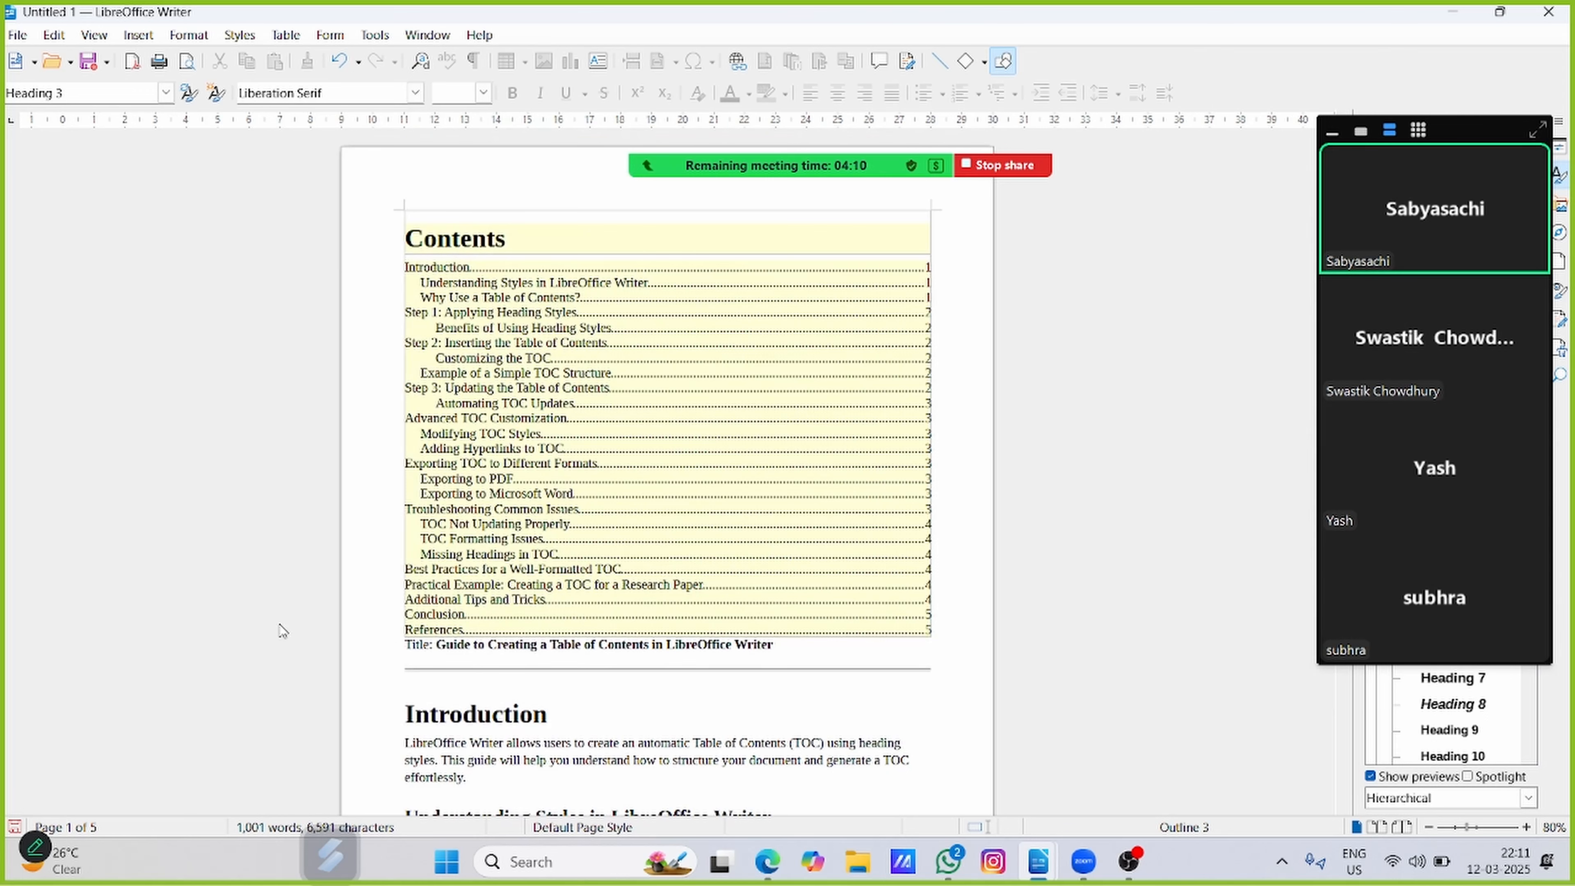
- Follow the "Conclusion" entry in the table of contents to its section and return to the contents page
ctrl+click(425, 616)
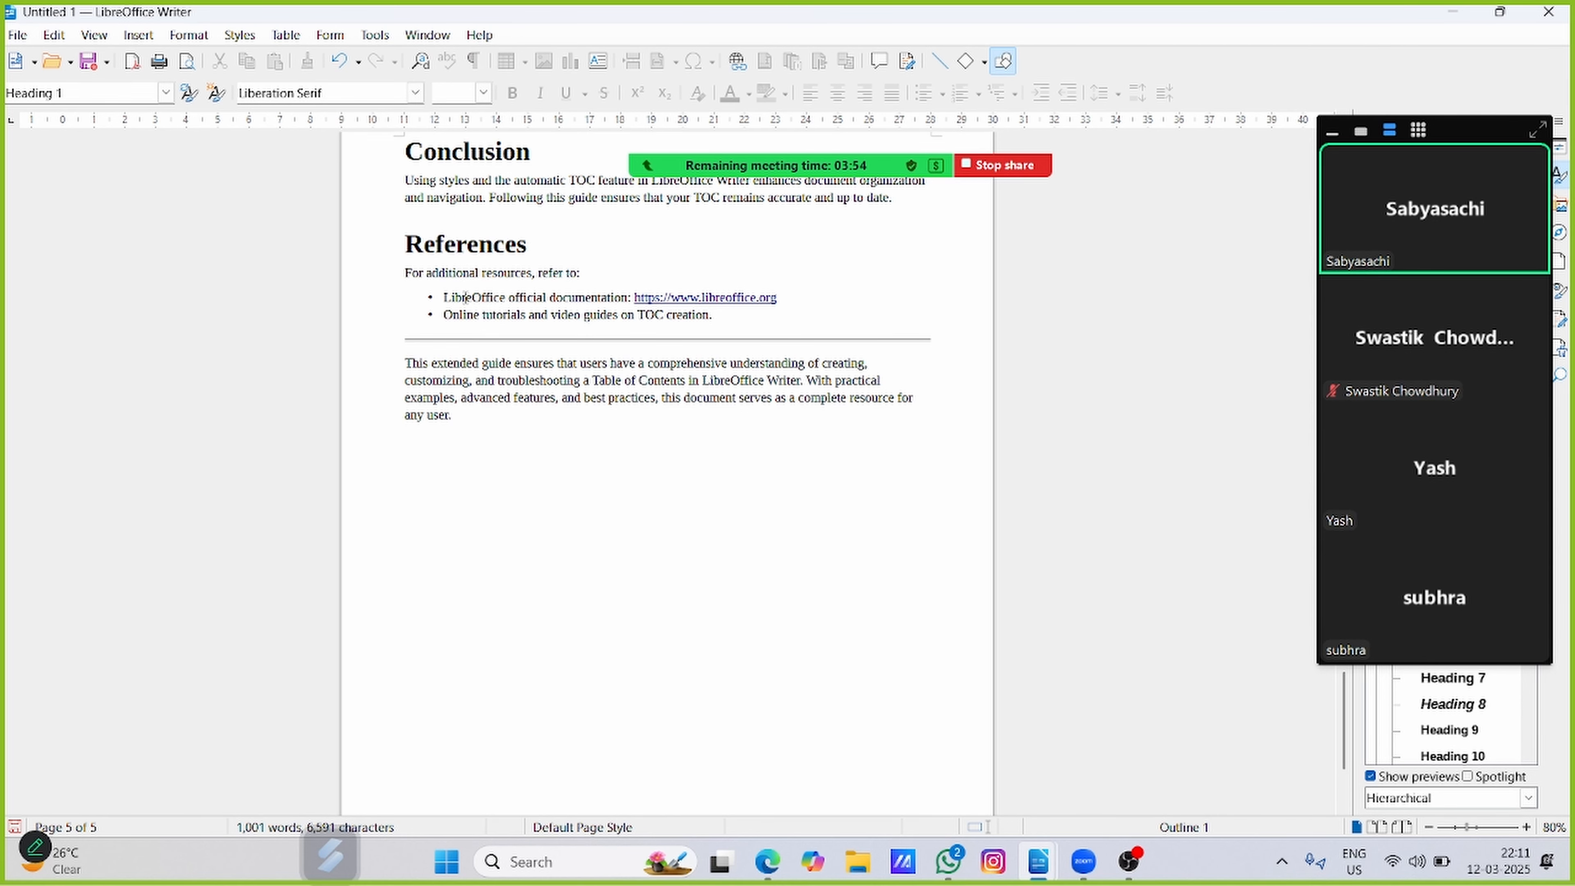
scroll(465, 296, up, 3)
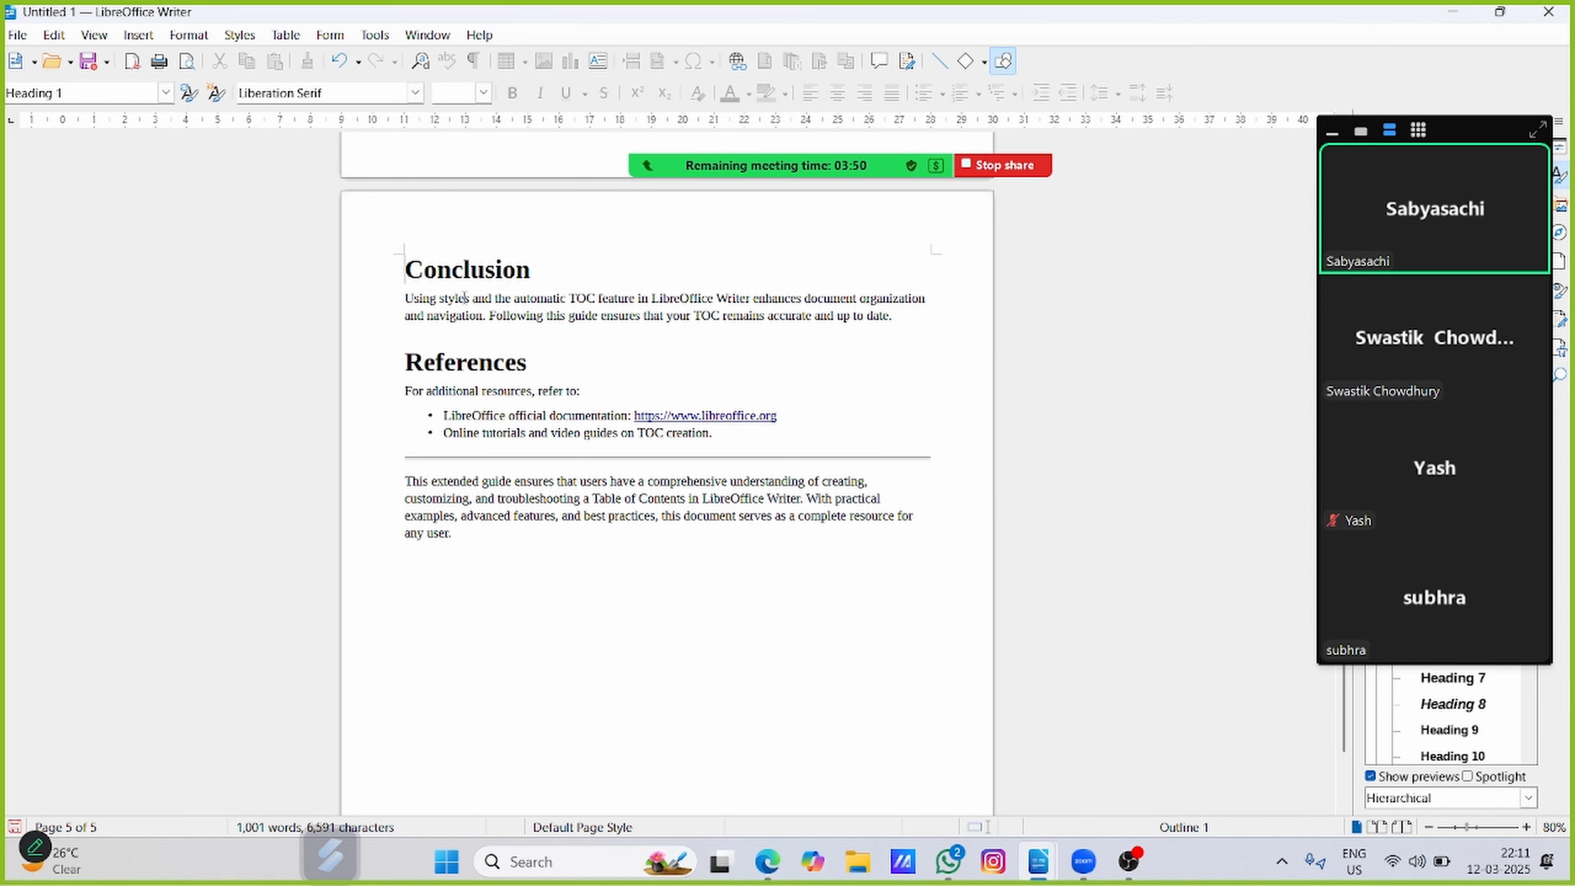
scroll(465, 297, up, 9)
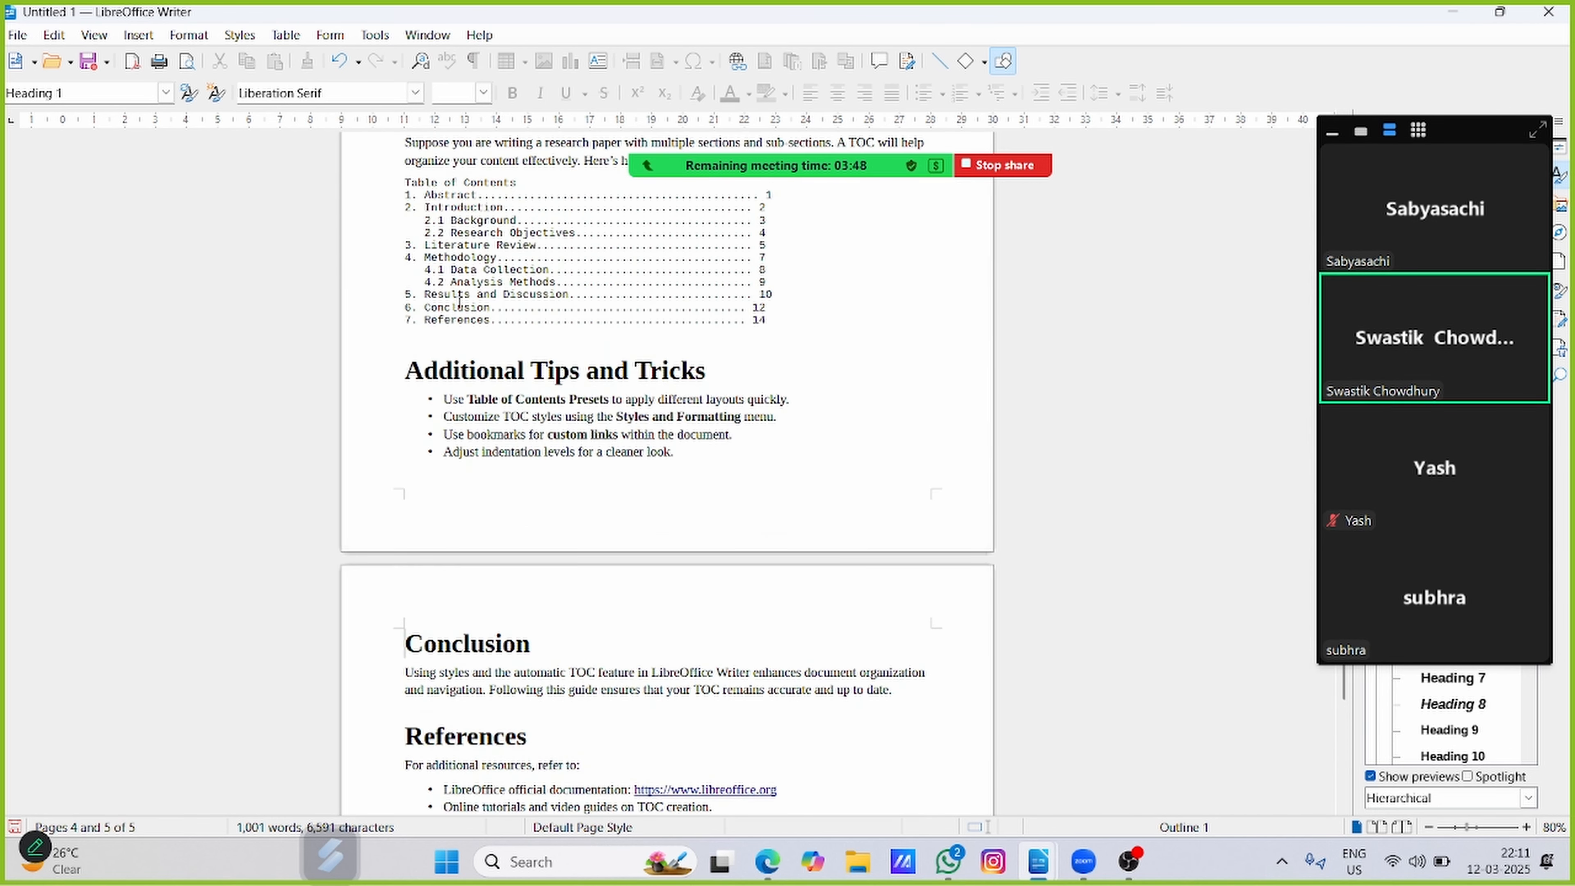
scroll(459, 301, up, 20)
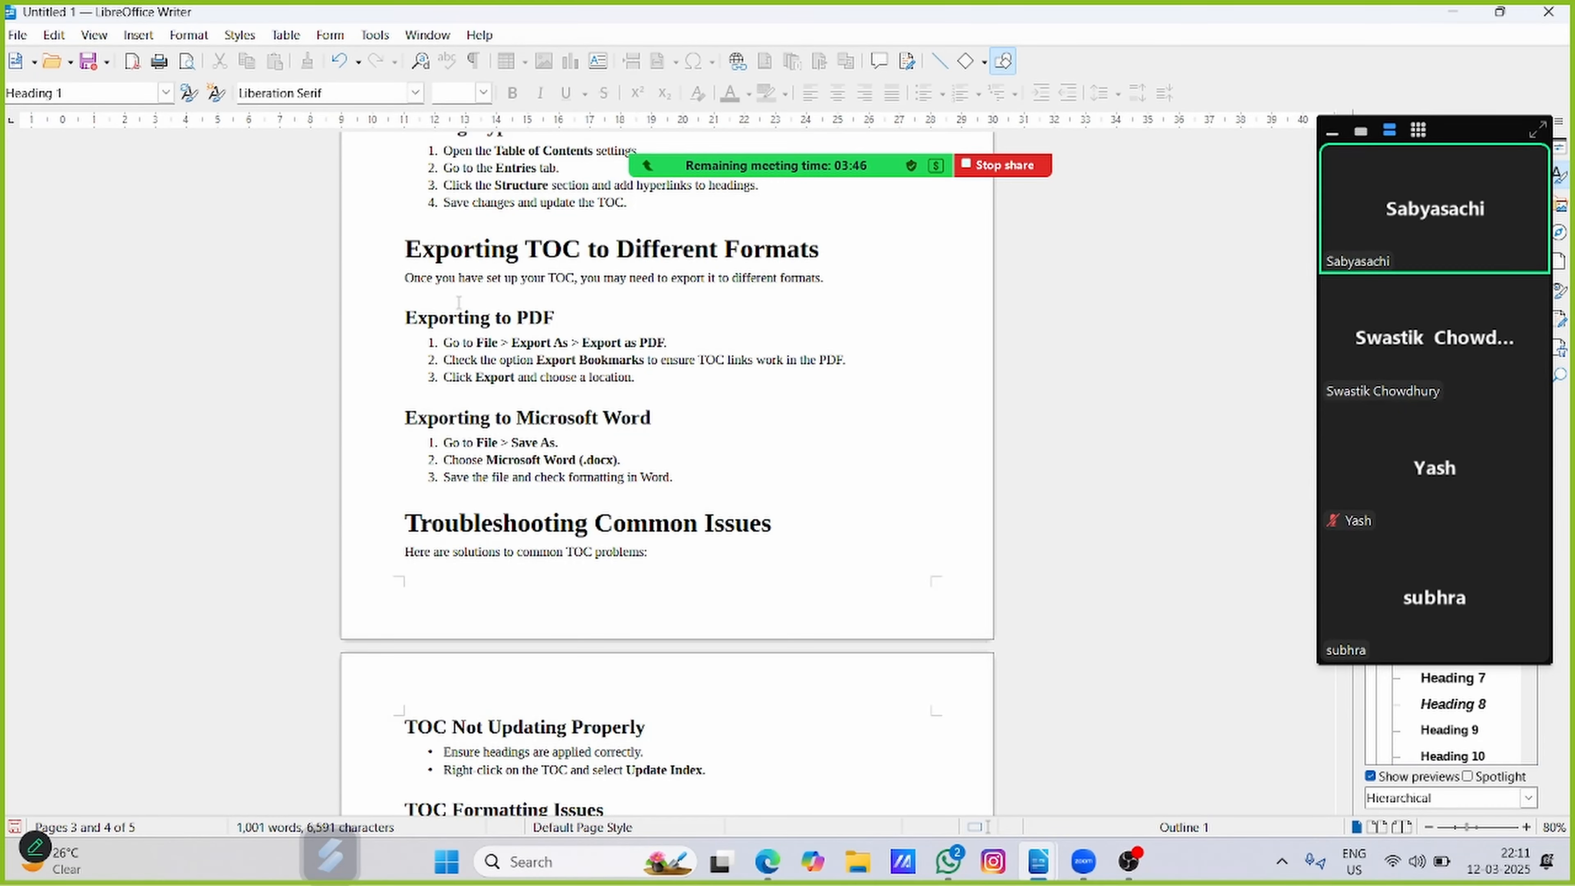
scroll(459, 302, up, 20)
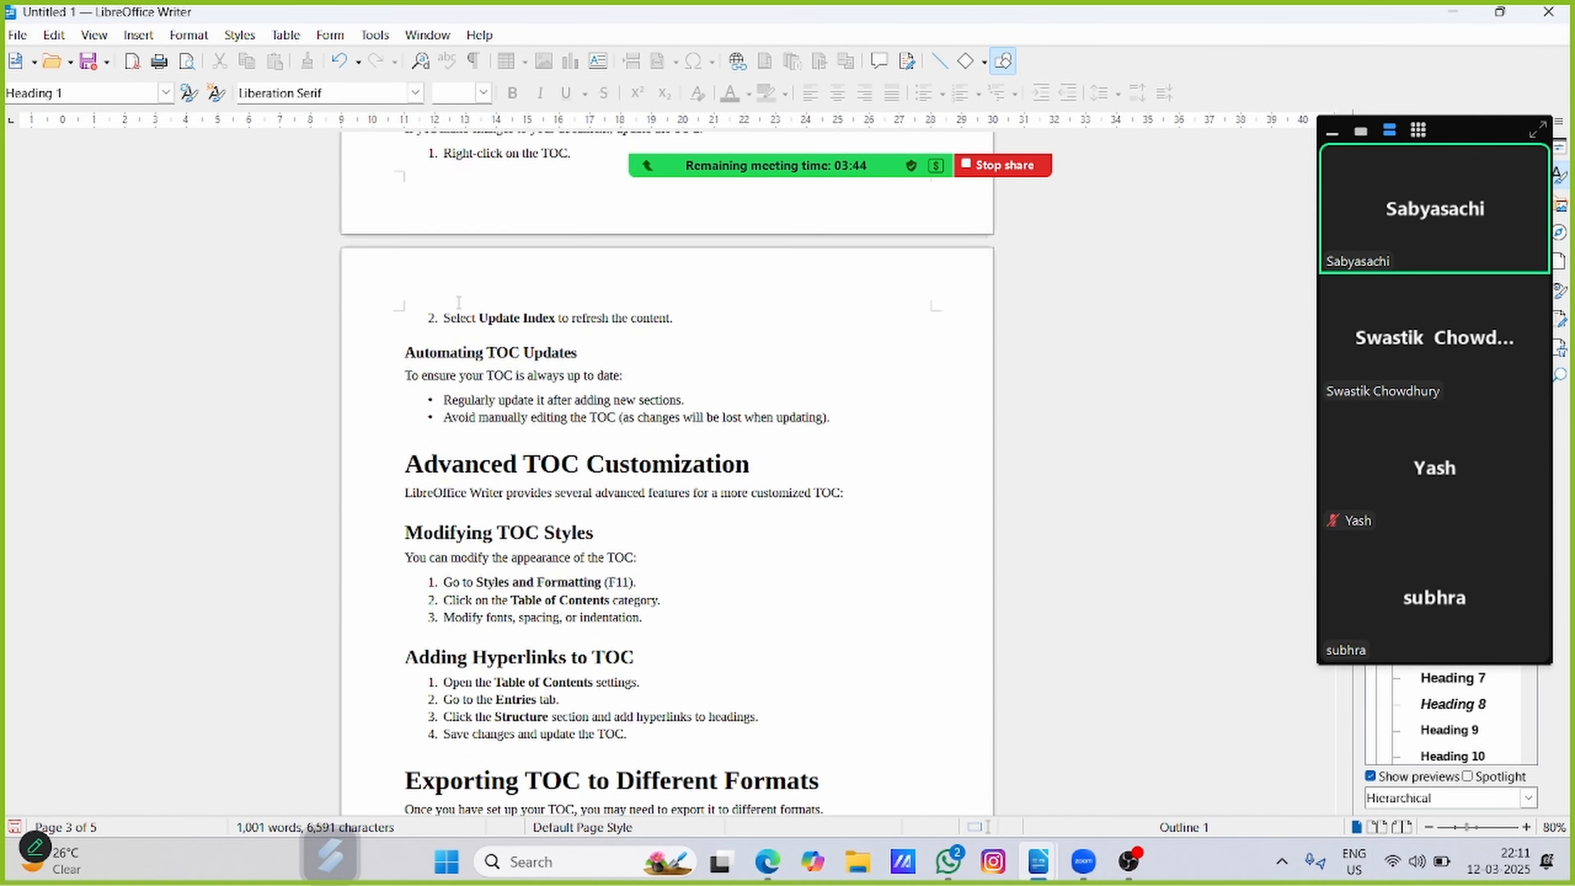
scroll(459, 302, up, 15)
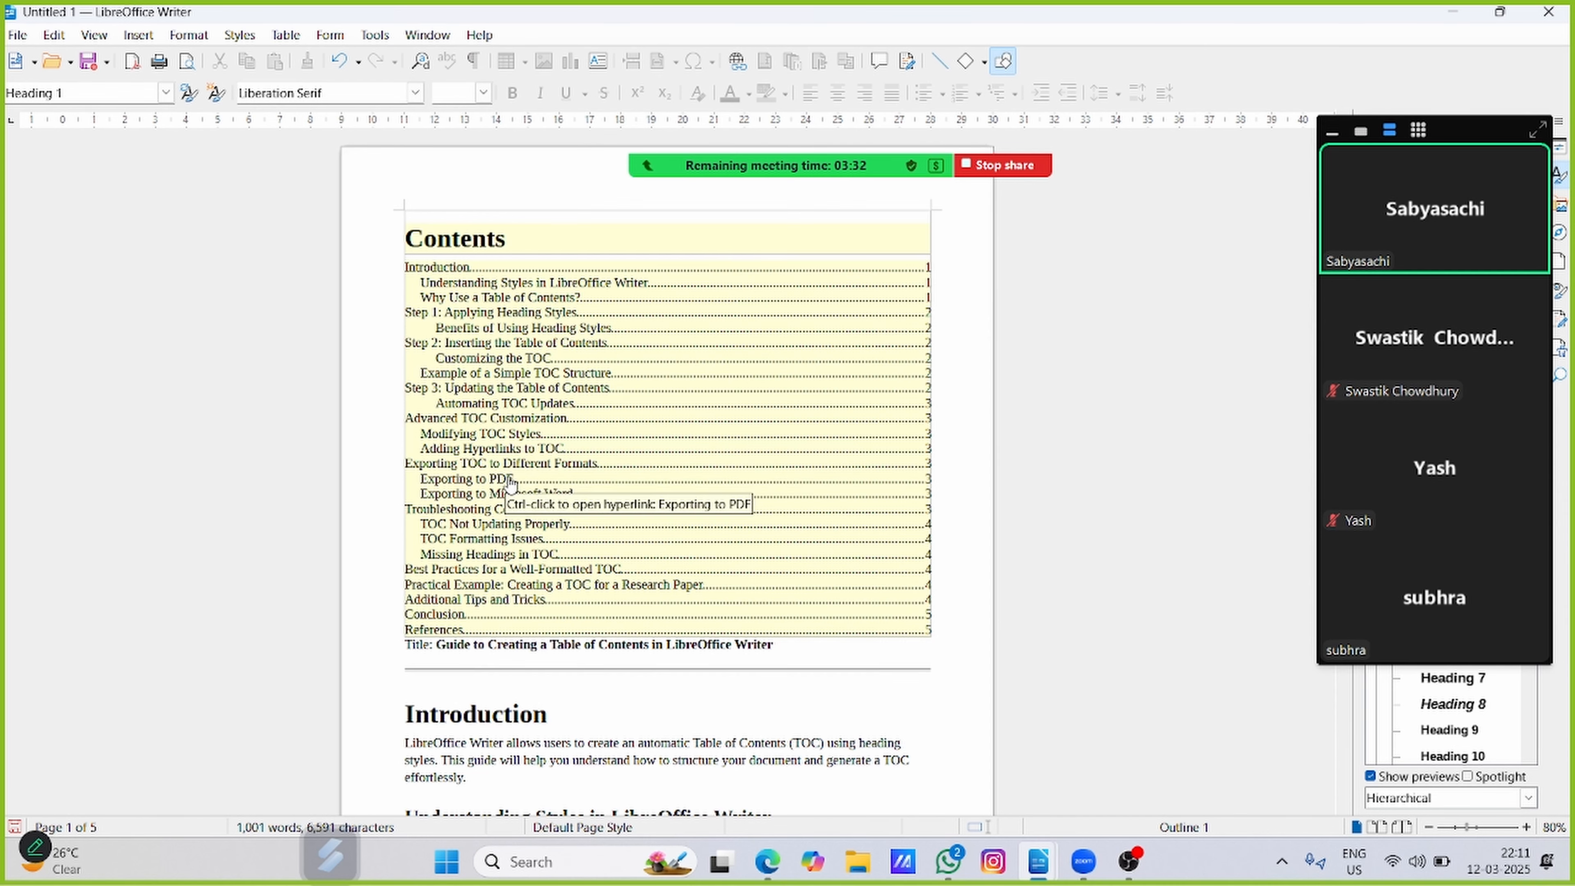
- Follow the "References" entry in the table of contents to its section and return to the contents page
ctrl+click(448, 631)
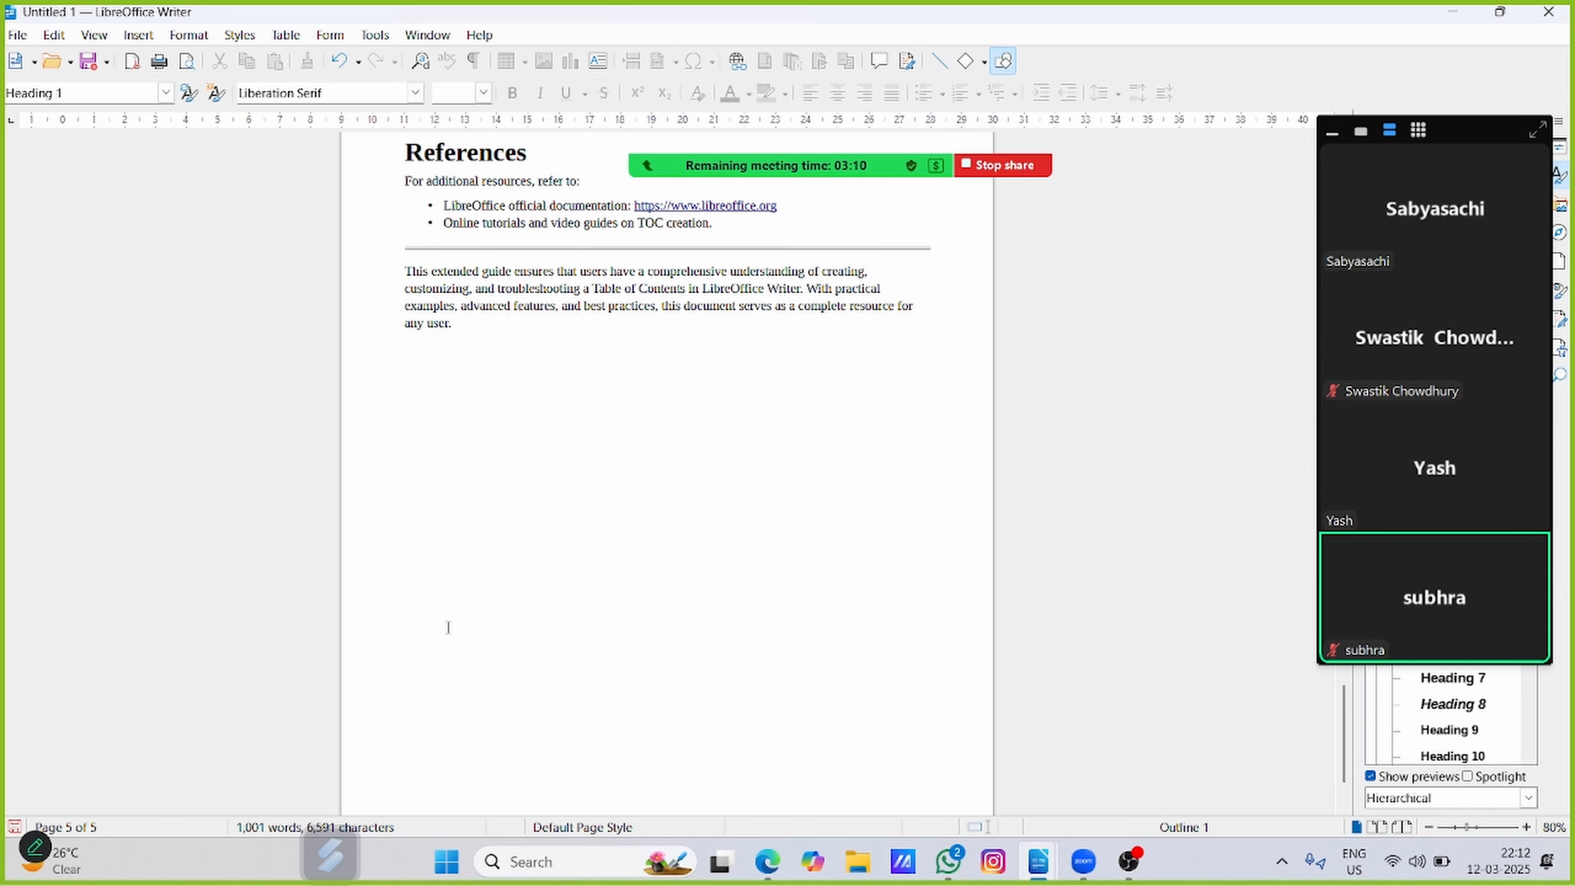
scroll(446, 627, up, 5)
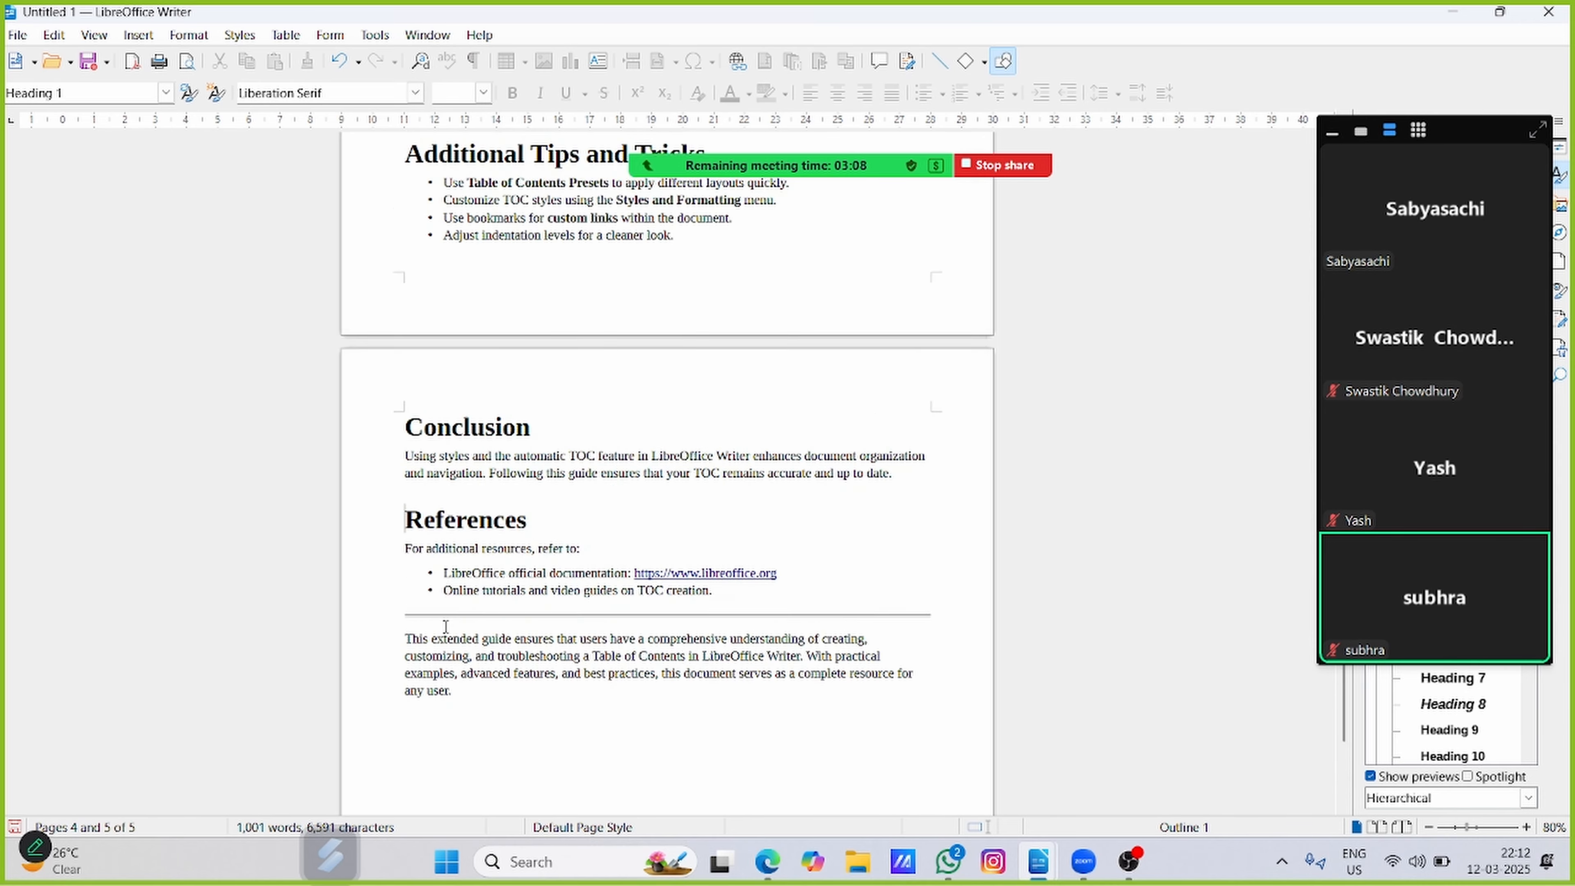
scroll(445, 627, up, 20)
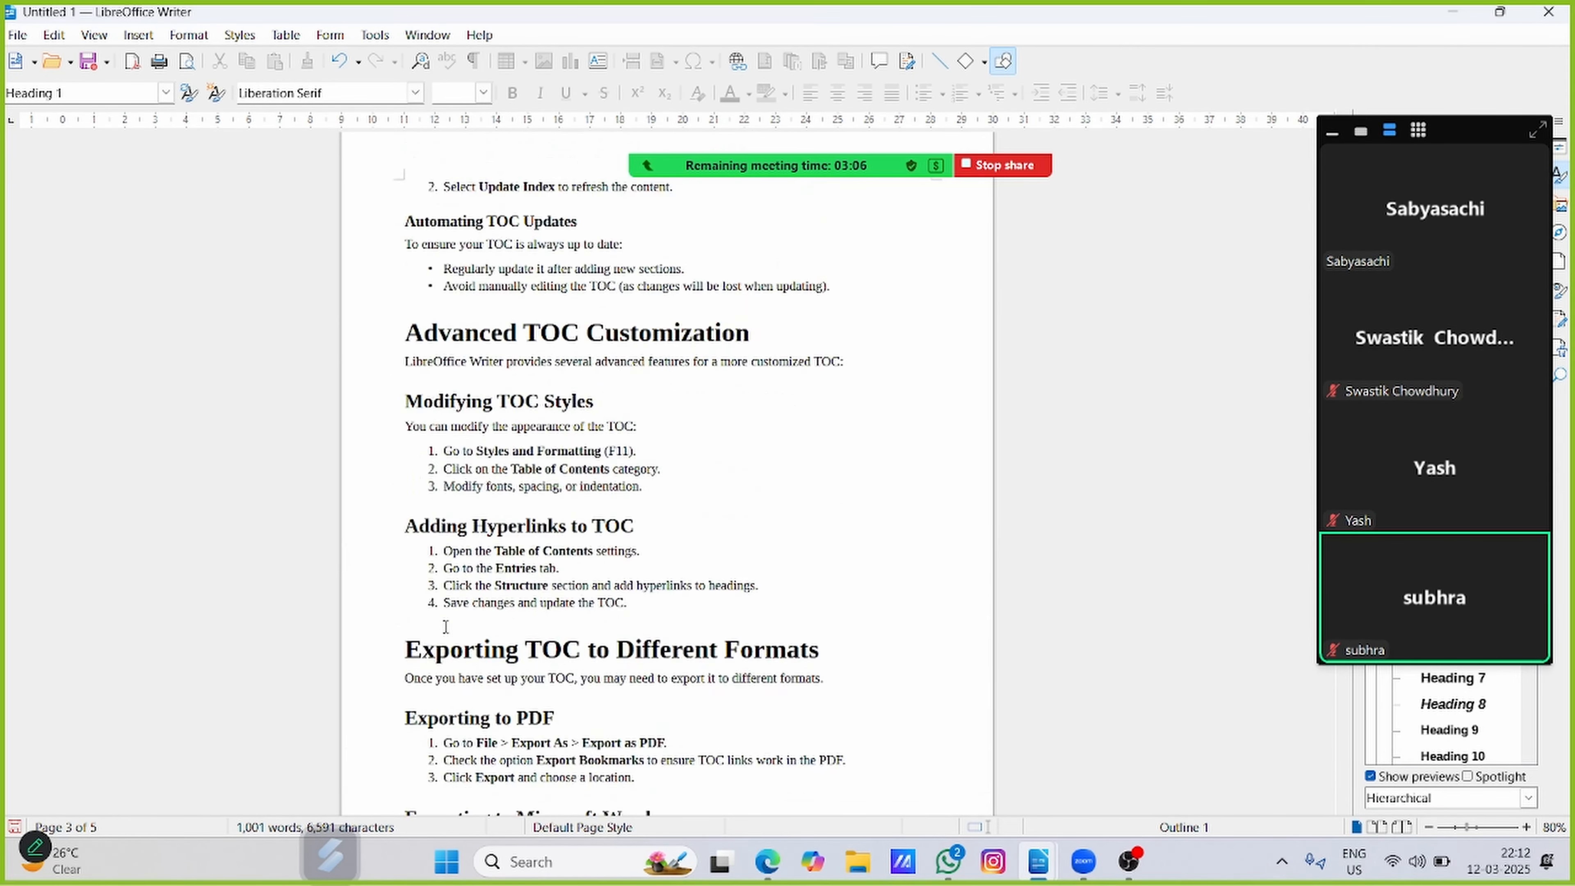
scroll(445, 627, up, 15)
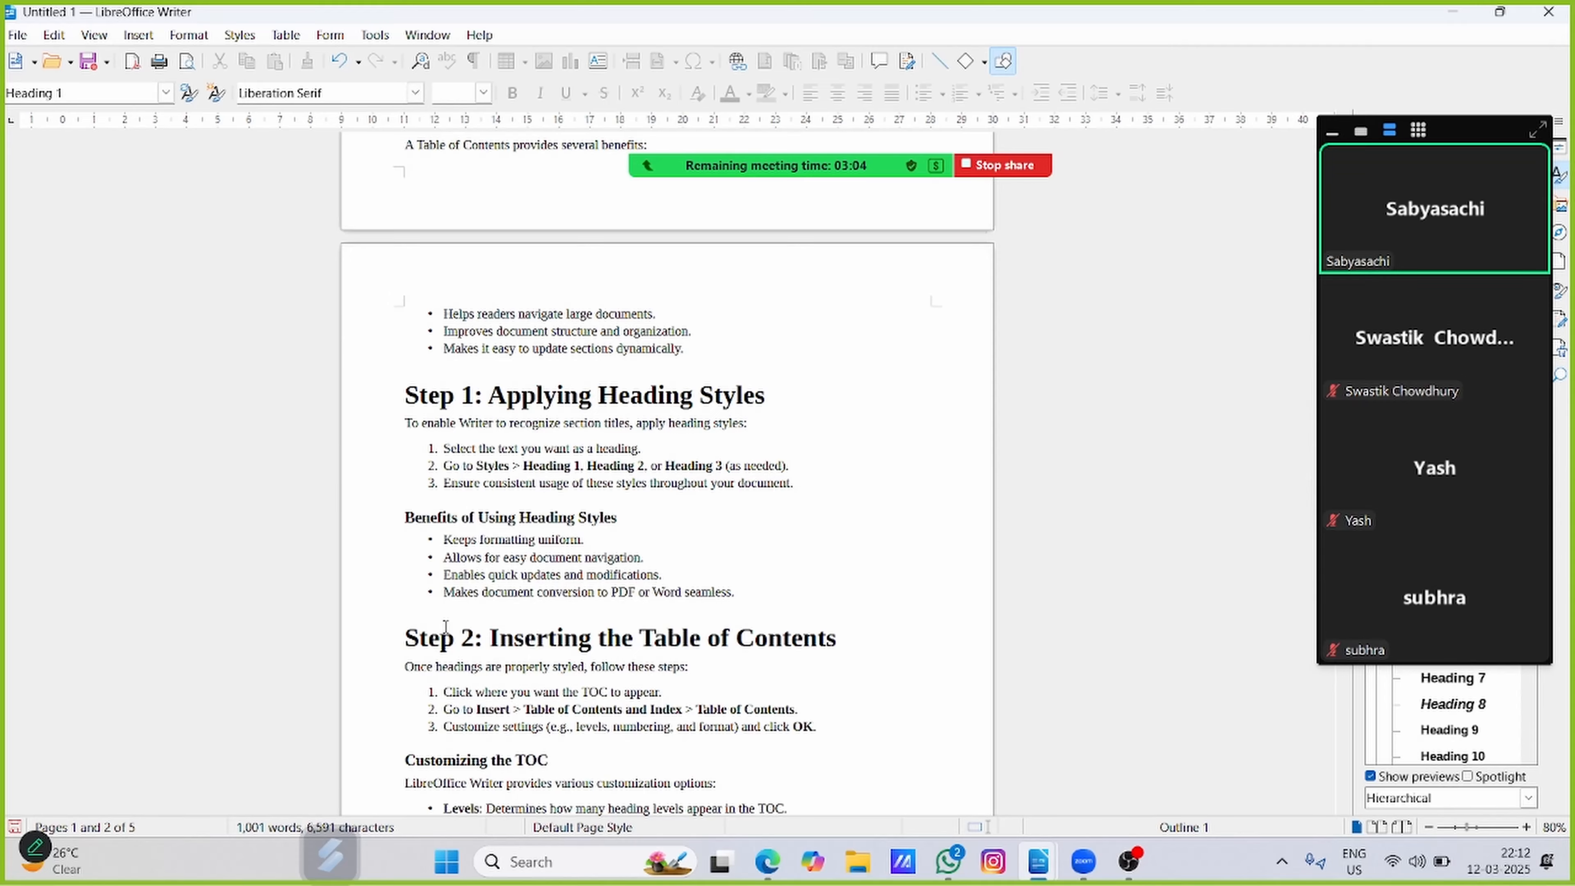
scroll(446, 627, up, 12)
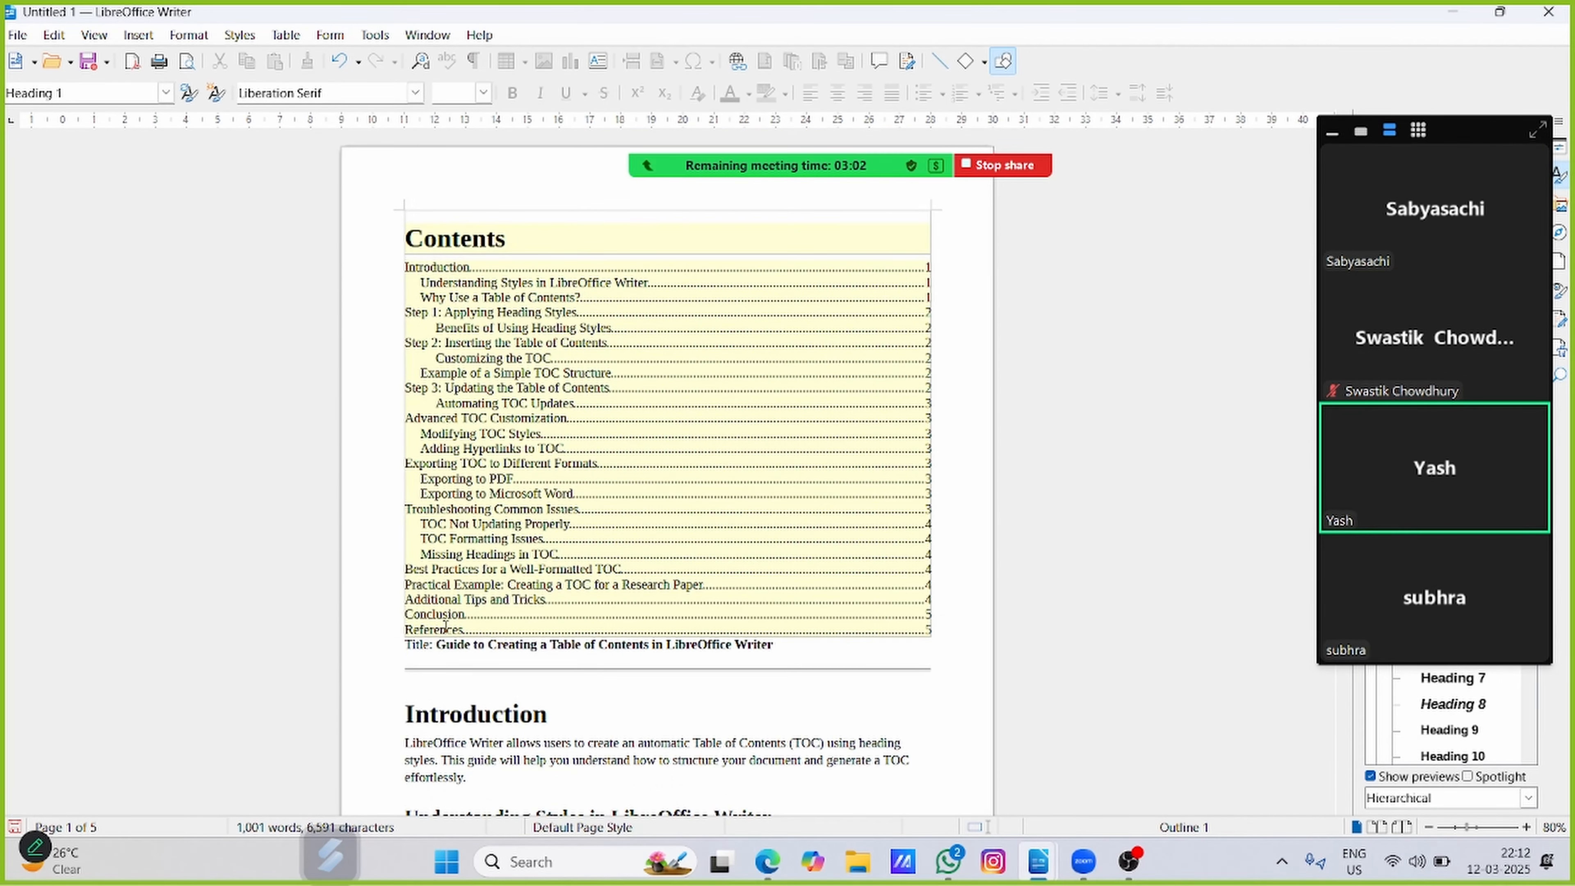